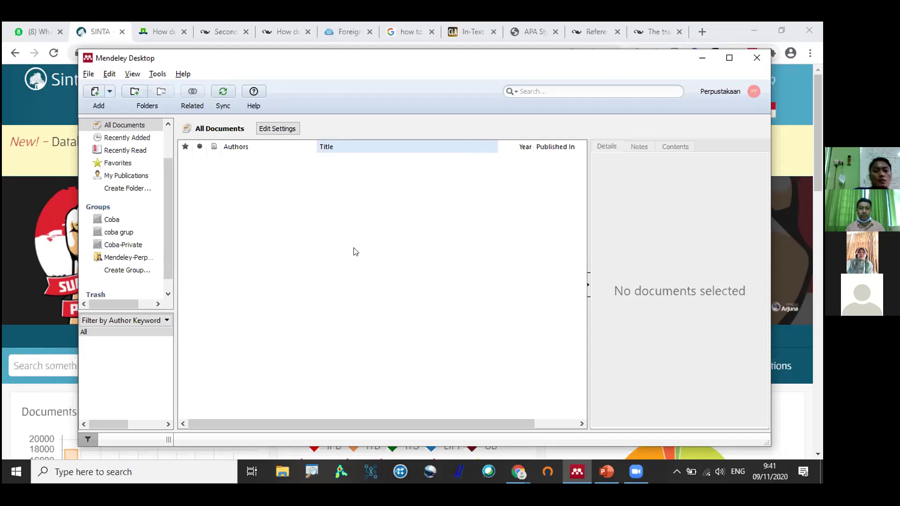
Maximise the empty Mendeley library window, then switch to the PowerPoint presentation.
{"action": "key", "text": "super+Up"}
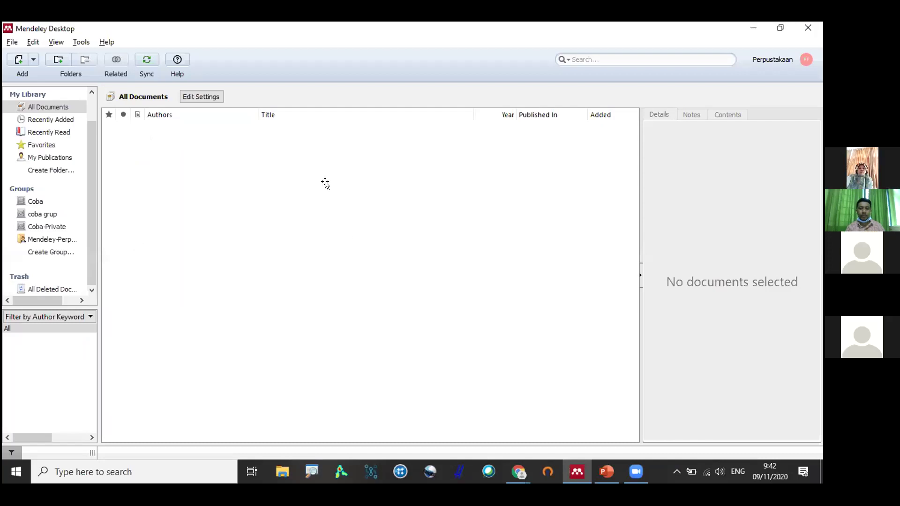
{"action": "key", "text": "alt+Tab"}
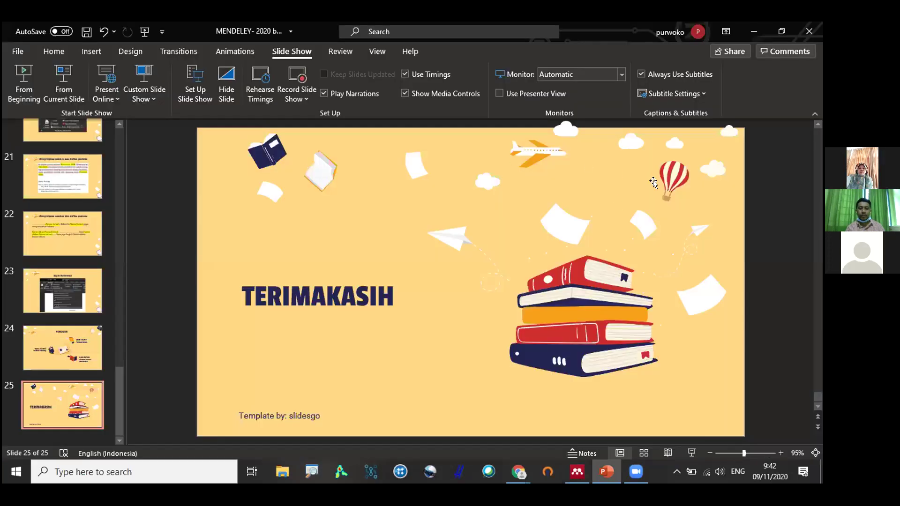
Return to slide 16, highlight its step on storing reference files safely, then deselect it.
{"action": "scroll", "coordinate": [653, 183], "scroll_direction": "up", "scroll_amount": 9}
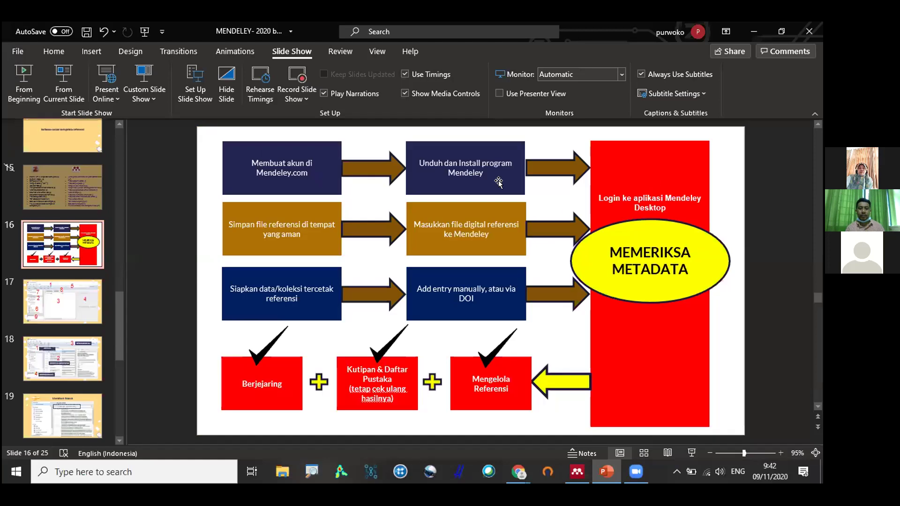
{"action": "triple_click", "coordinate": [259, 221]}
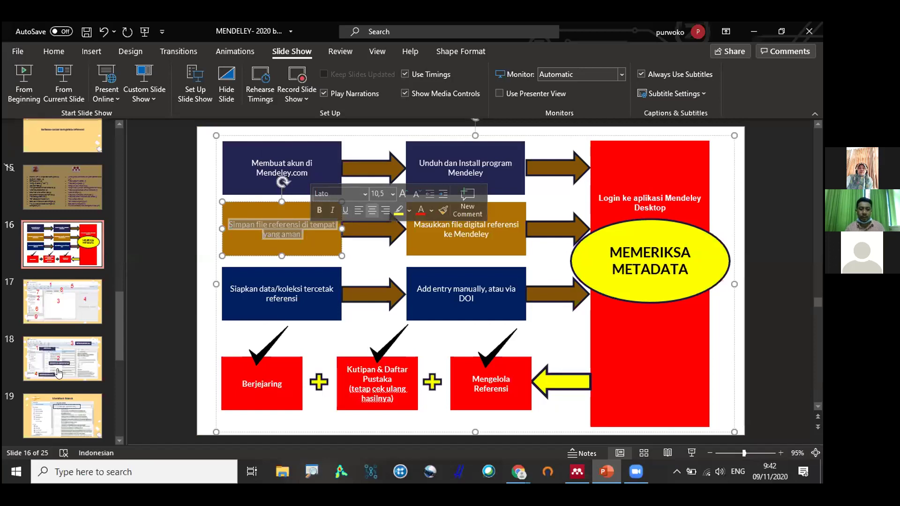
{"action": "left_click", "coordinate": [95, 242]}
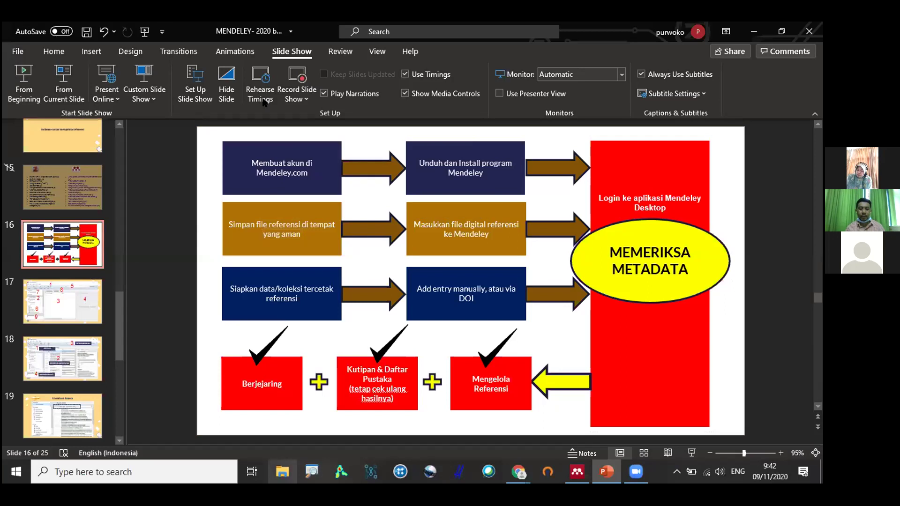
{"action": "key", "text": "alt+Tab"}
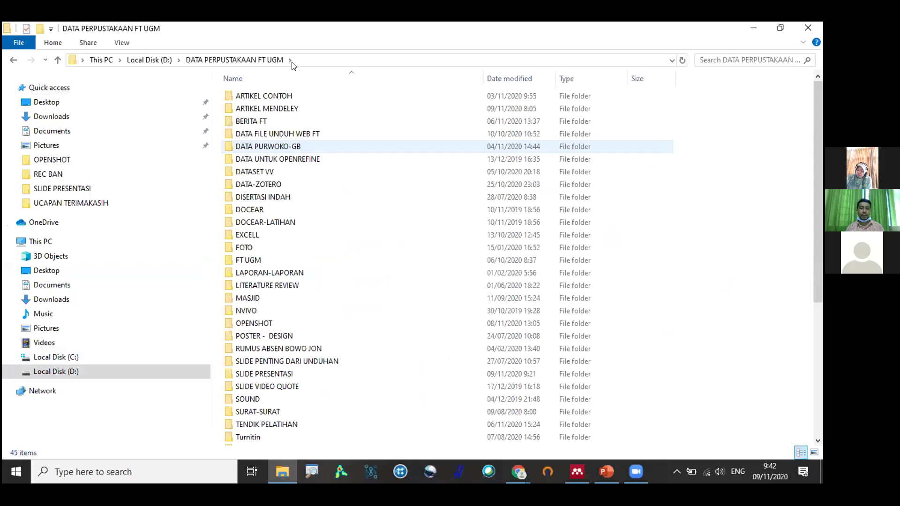
Open the ARTIKEL CONTOH folder of sample PDFs in File Explorer.
{"action": "double_click", "coordinate": [264, 96]}
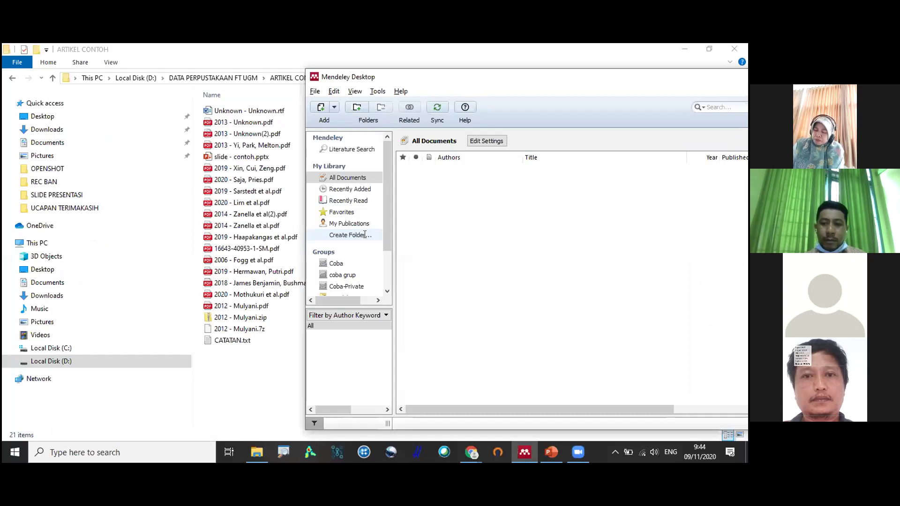
Create a folder named STUDI ISLAM in My Library.
{"action": "left_click", "coordinate": [365, 235]}
{"action": "type", "text": "STUDI ISLAM"}
{"action": "key", "text": "Return"}
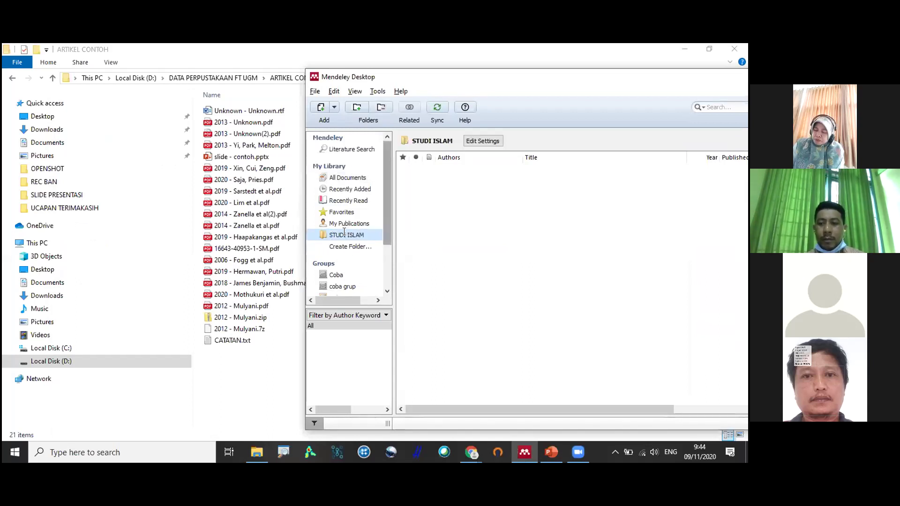
Add a TORIQOT subfolder under STUDI ISLAM and check both folders.
{"action": "right_click", "coordinate": [344, 233]}
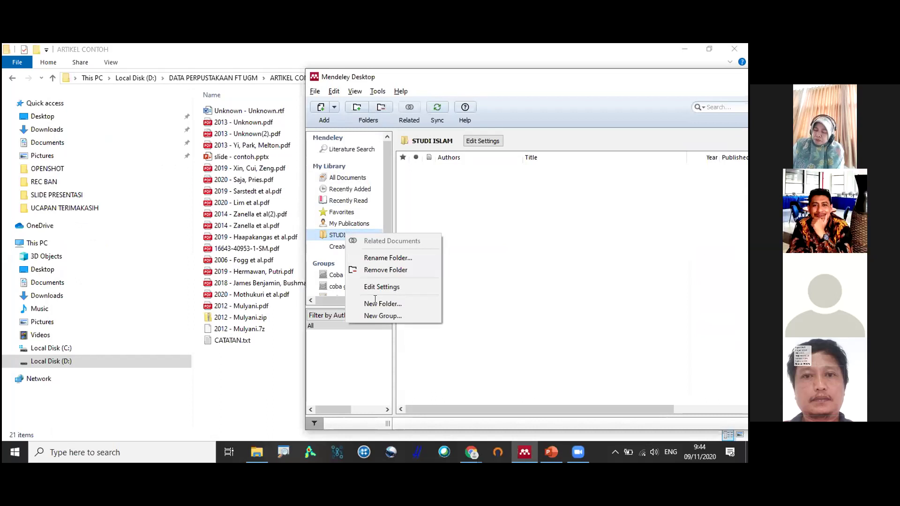
{"action": "left_click", "coordinate": [397, 300]}
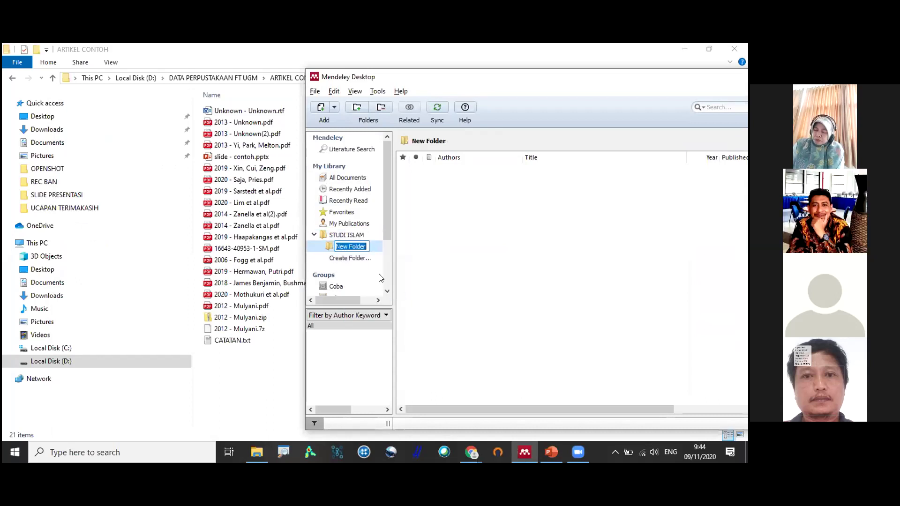
{"action": "type", "text": "TORIQOT"}
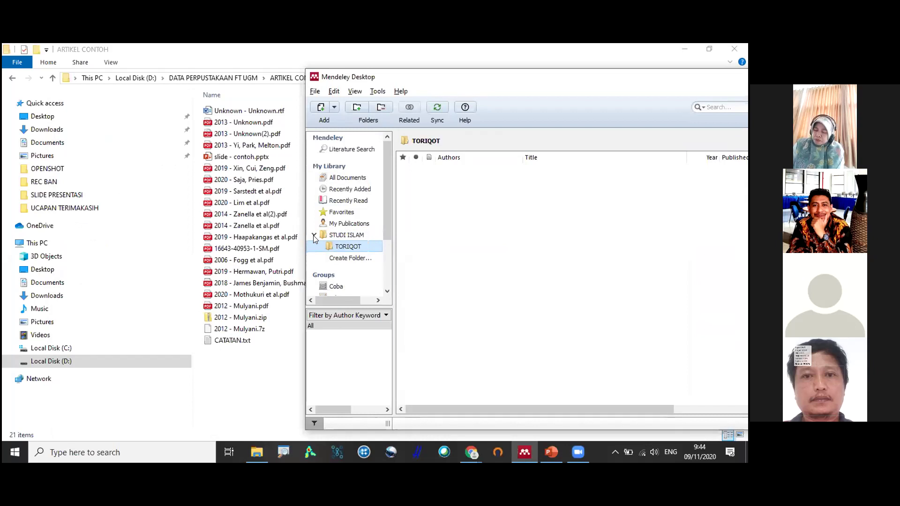
{"action": "left_click", "coordinate": [346, 235]}
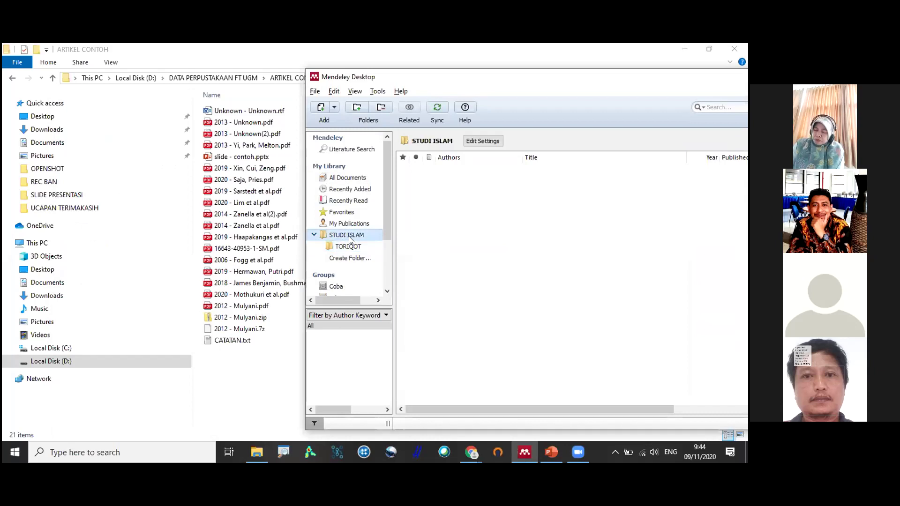
{"action": "key", "text": "Down"}
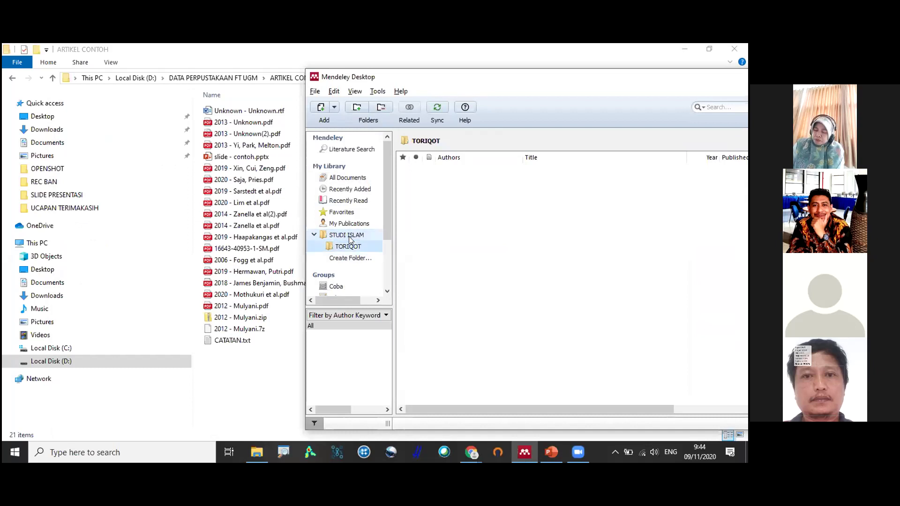
{"action": "left_click", "coordinate": [350, 237]}
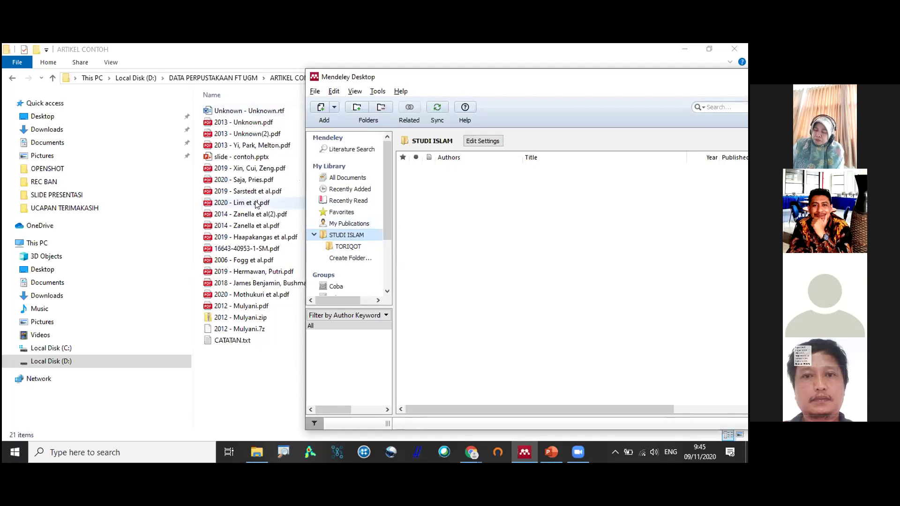
Drag the 2019 Sarstedt PDF toward Mendeley and compare All Documents with STUDI ISLAM.
{"action": "left_click_drag", "start_coordinate": [257, 186], "coordinate": [371, 246]}
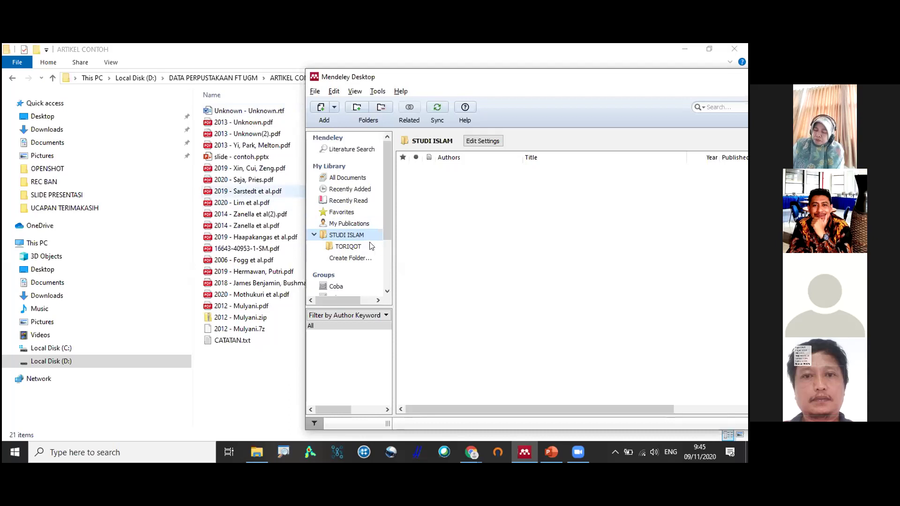
{"action": "left_click", "coordinate": [352, 179]}
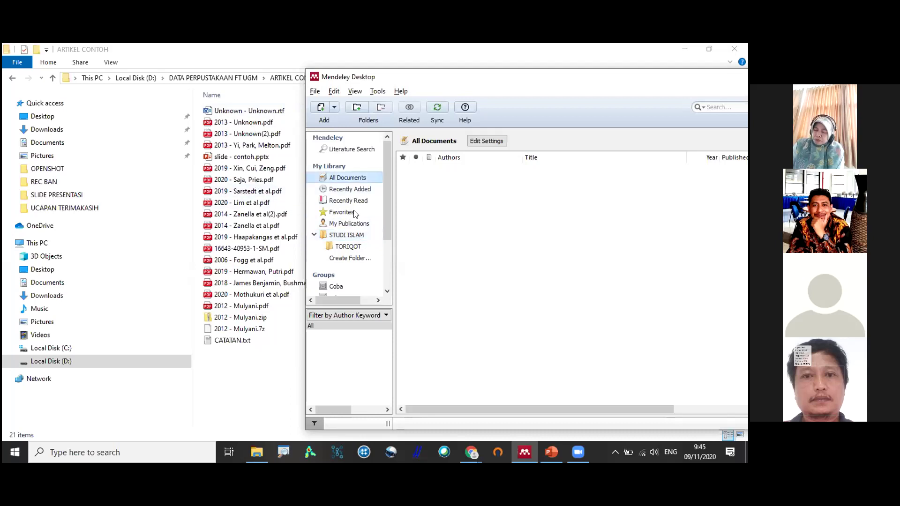
{"action": "left_click", "coordinate": [357, 235]}
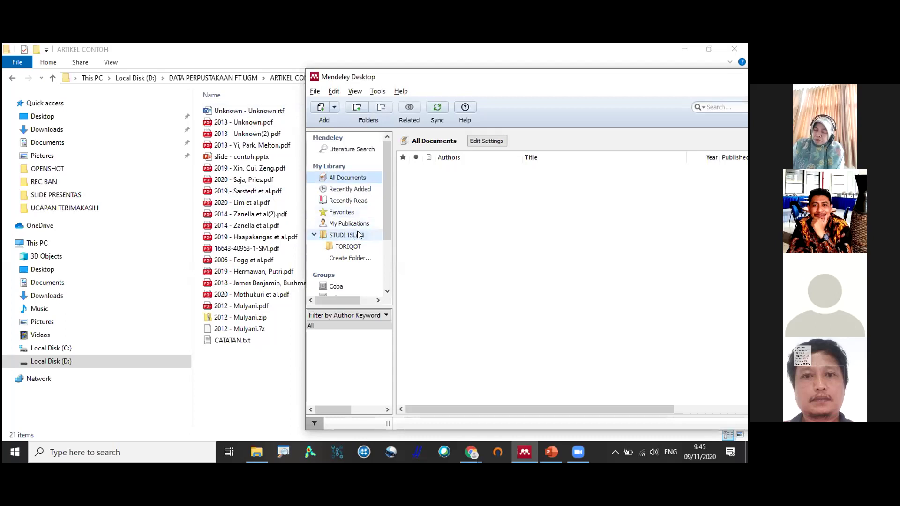
{"action": "left_click", "coordinate": [352, 178]}
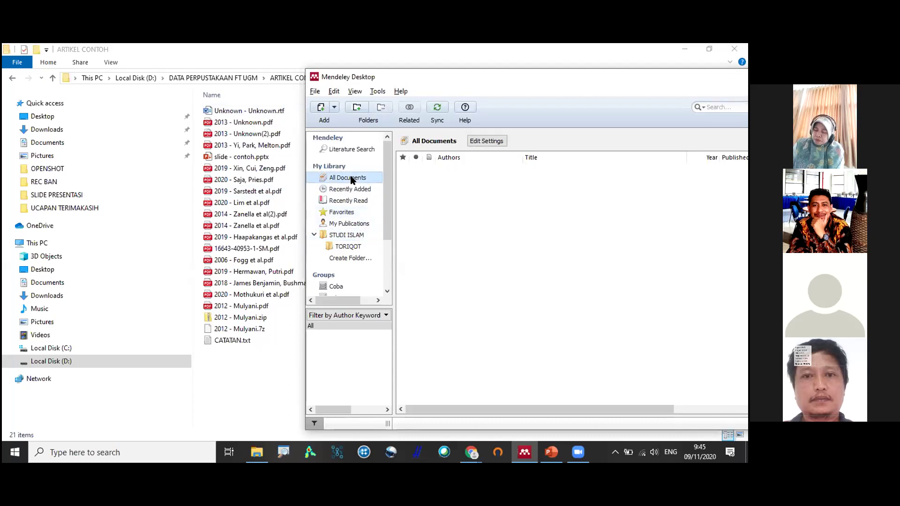
{"action": "left_click", "coordinate": [355, 234]}
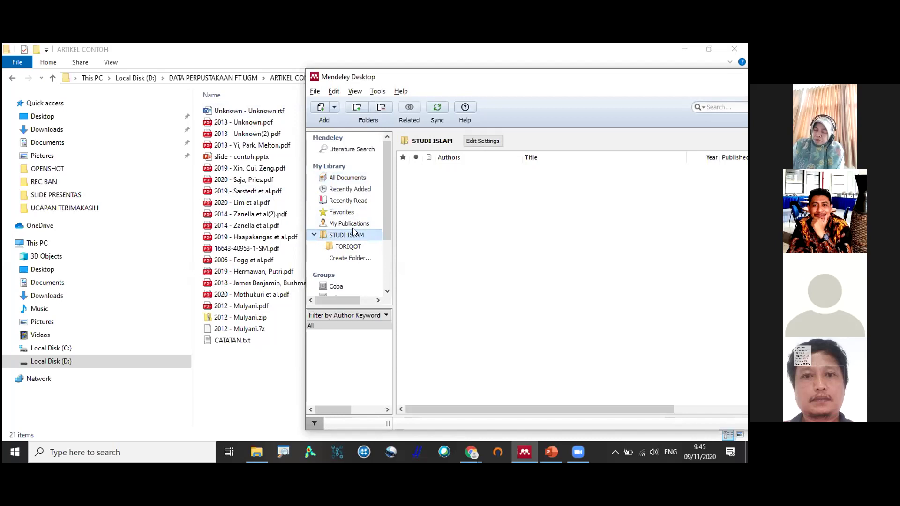
{"action": "left_click", "coordinate": [361, 178]}
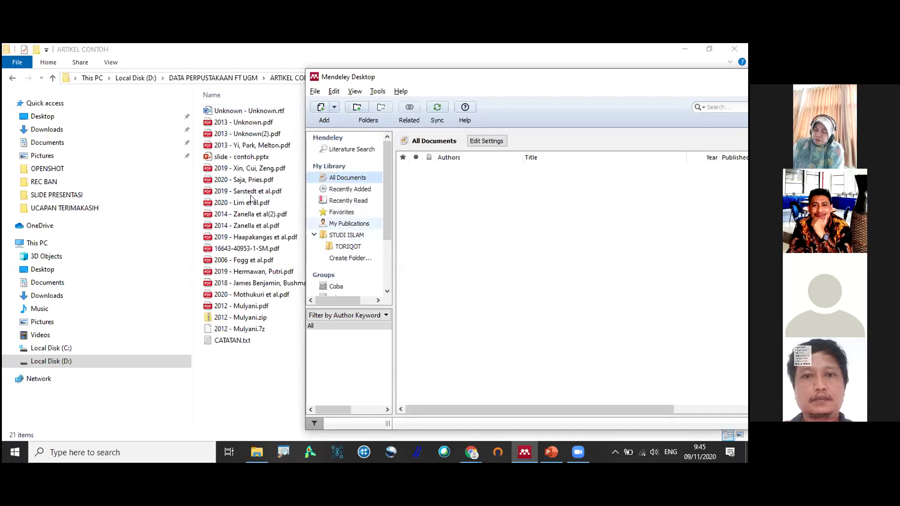
{"action": "left_click", "coordinate": [332, 235]}
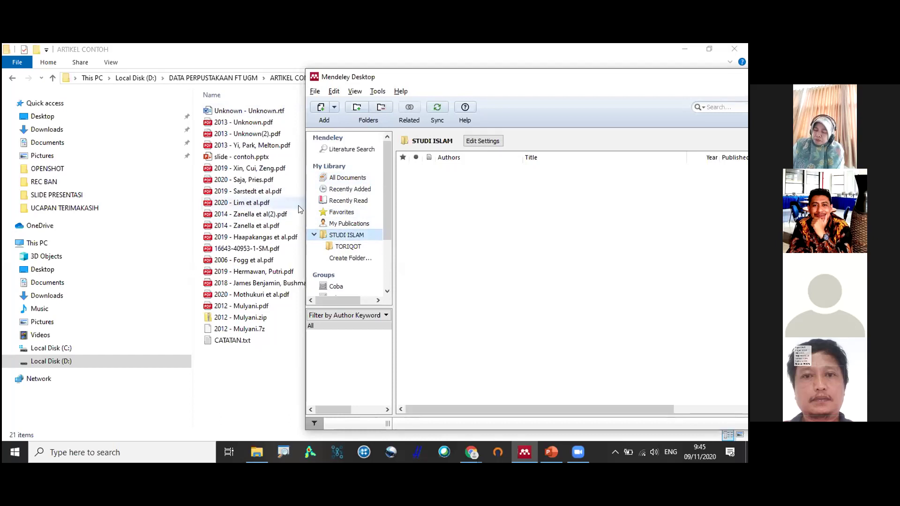
File the 2020 pollutant diffusion, 2014 Internet of things and 2006 protein structure PDFs into STUDI ISLAM.
{"action": "left_click_drag", "start_coordinate": [345, 217], "coordinate": [483, 242]}
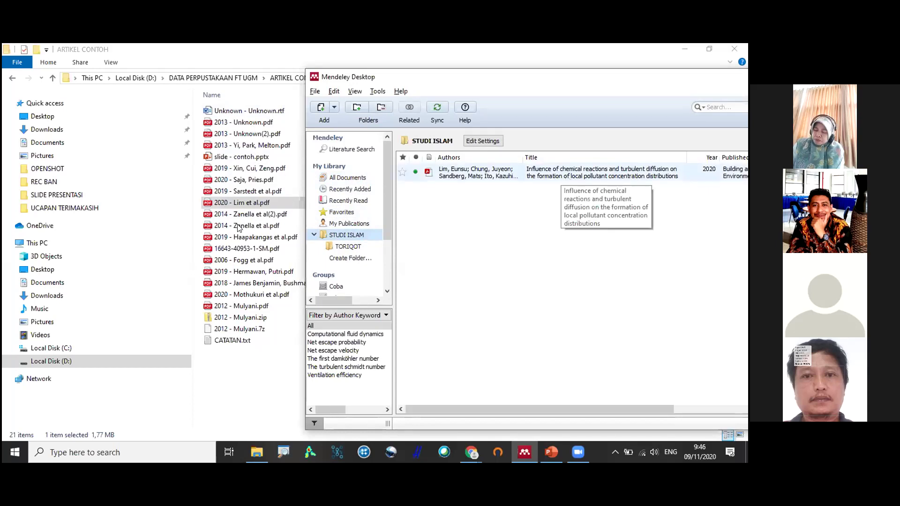
{"action": "left_click_drag", "start_coordinate": [247, 226], "coordinate": [466, 228]}
{"action": "left_click_drag", "start_coordinate": [277, 259], "coordinate": [483, 260]}
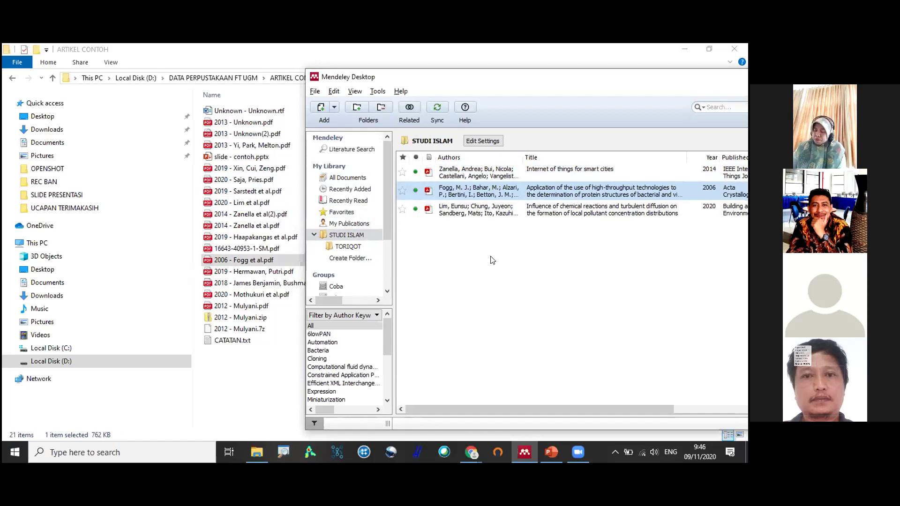
{"action": "left_click", "coordinate": [354, 178]}
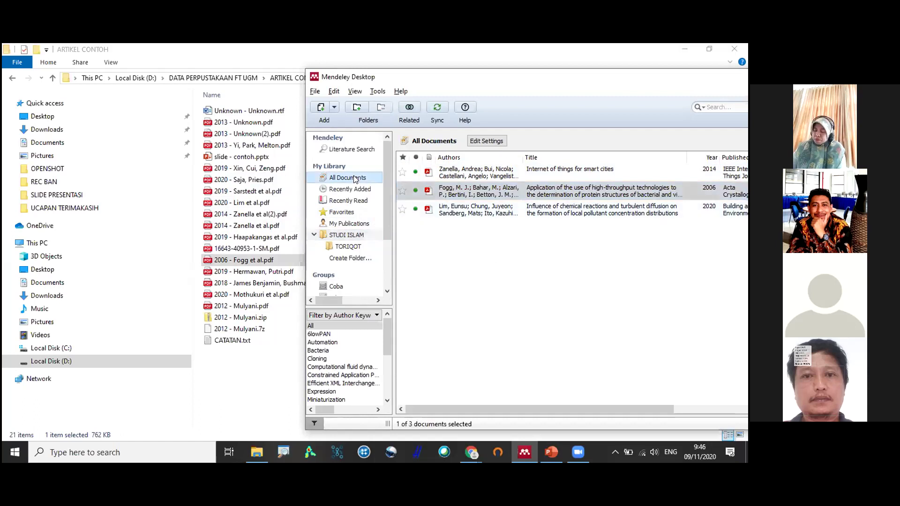
{"action": "left_click", "coordinate": [370, 237]}
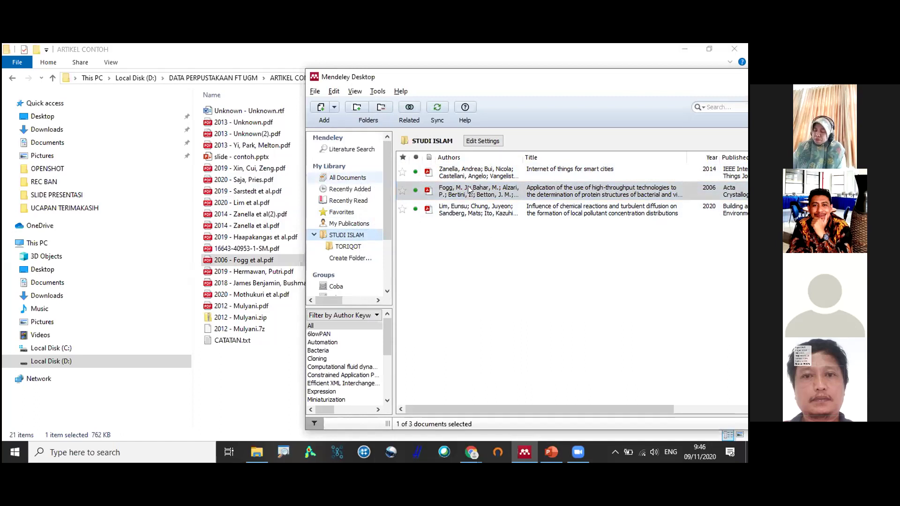
{"action": "left_click_drag", "start_coordinate": [467, 183], "coordinate": [356, 235]}
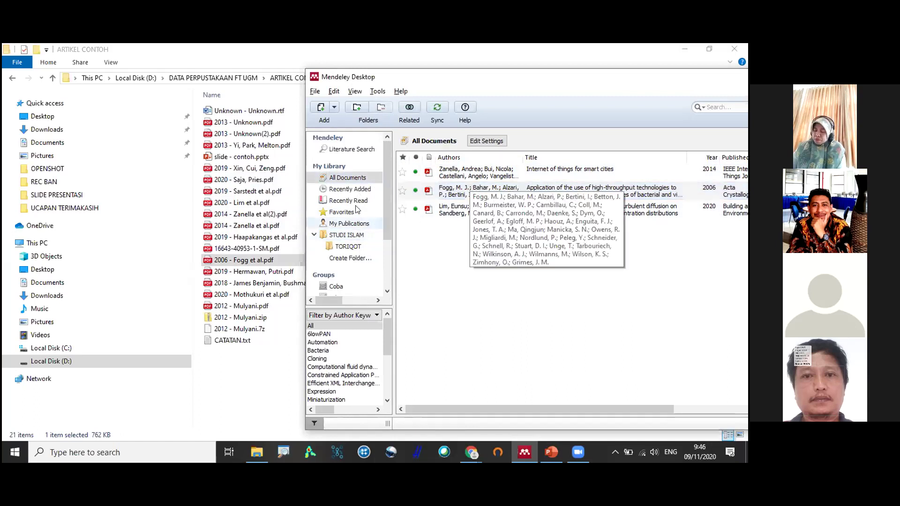
{"action": "left_click", "coordinate": [355, 176]}
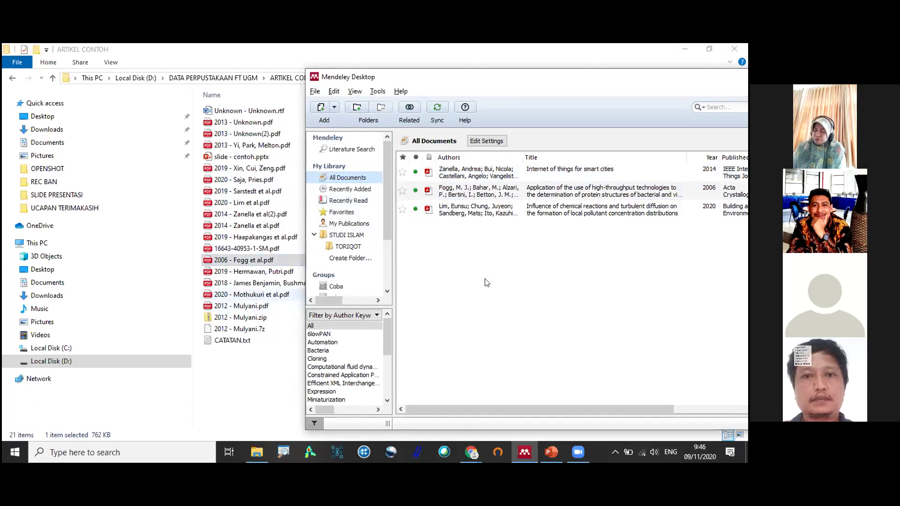
Import the 2020 heart disease and 2012 entrepreneurship PDFs, then drag the entrepreneurship paper to Unsorted.
{"action": "left_click_drag", "start_coordinate": [280, 306], "coordinate": [472, 274]}
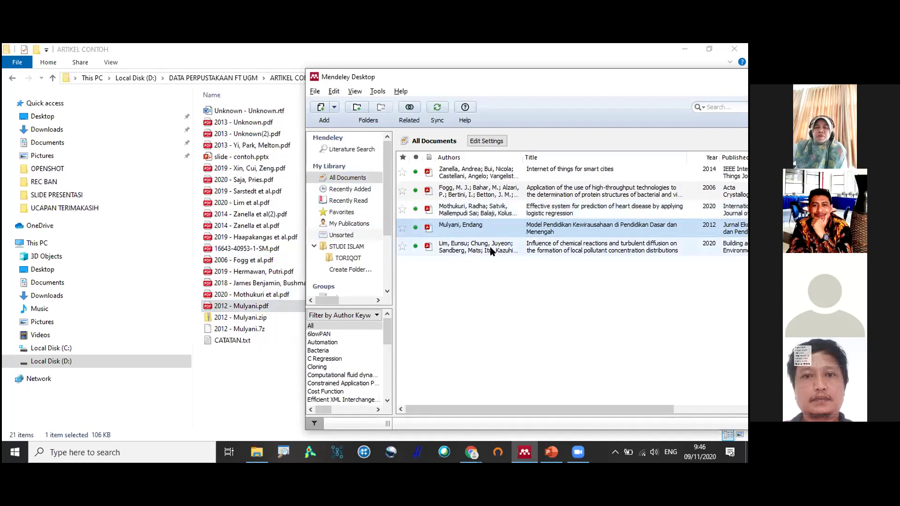
{"action": "left_click", "coordinate": [357, 246]}
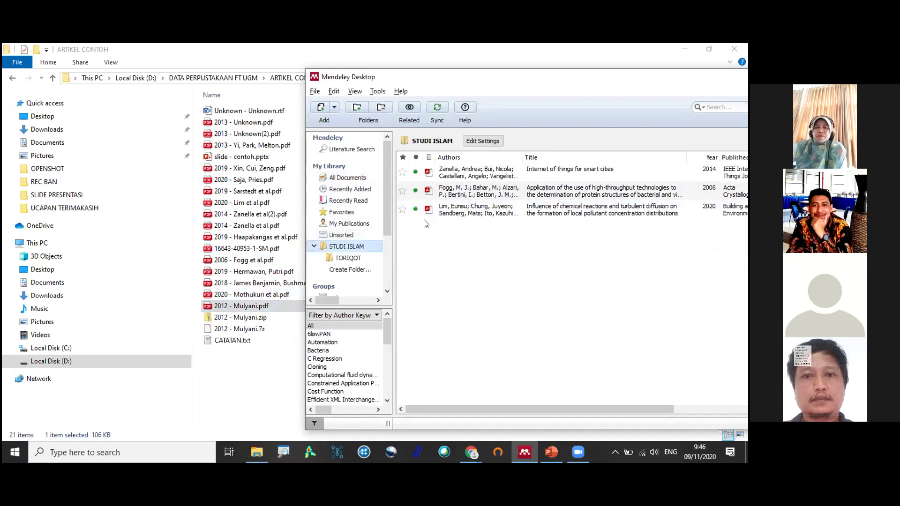
{"action": "left_click", "coordinate": [357, 179]}
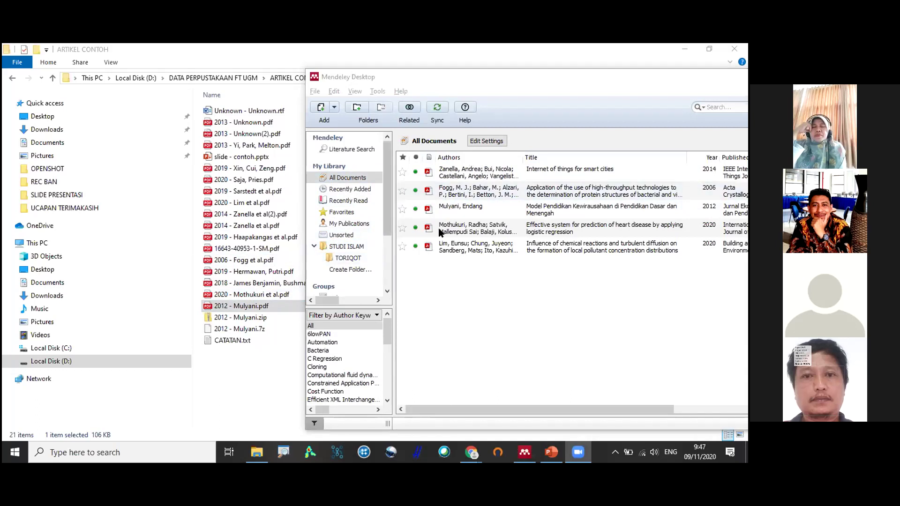
{"action": "left_click", "coordinate": [469, 214]}
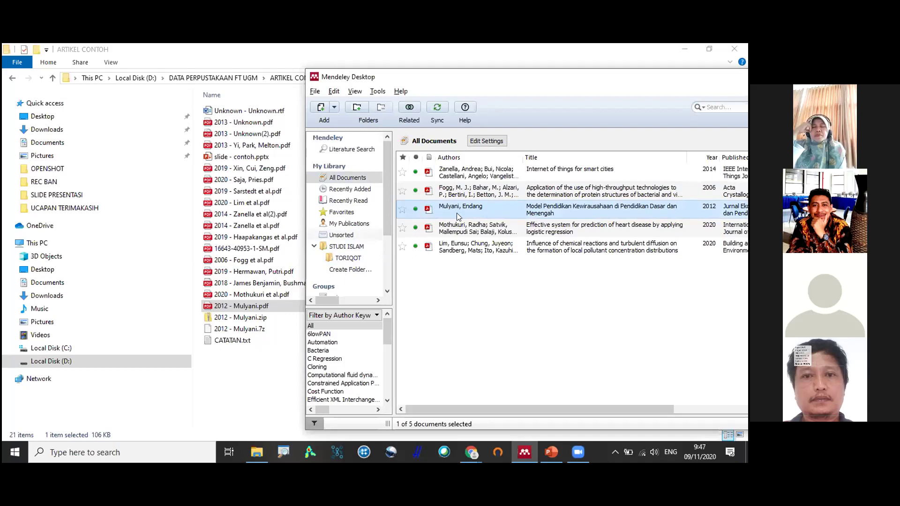
{"action": "left_click_drag", "start_coordinate": [470, 213], "coordinate": [341, 250]}
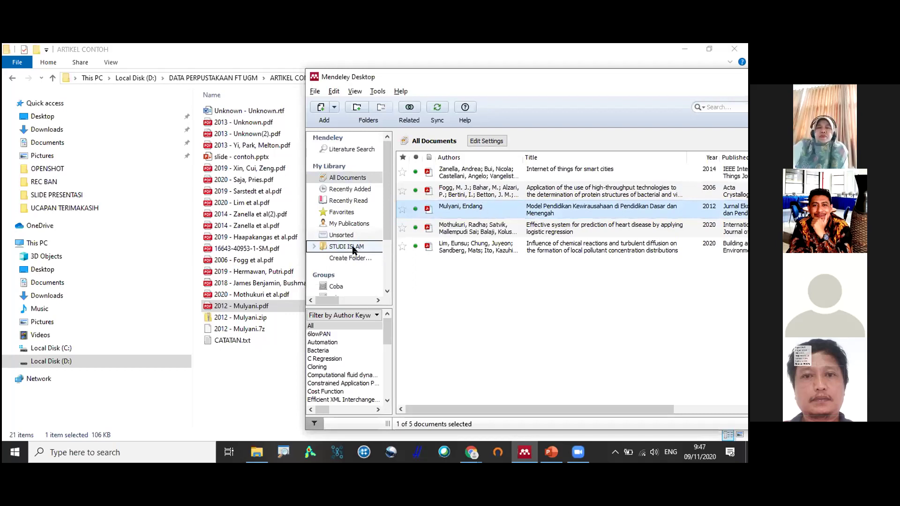
Drag the 2020 heart disease prediction paper onto the expanded STUDI ISLAM folder and open it.
{"action": "left_click", "coordinate": [346, 246]}
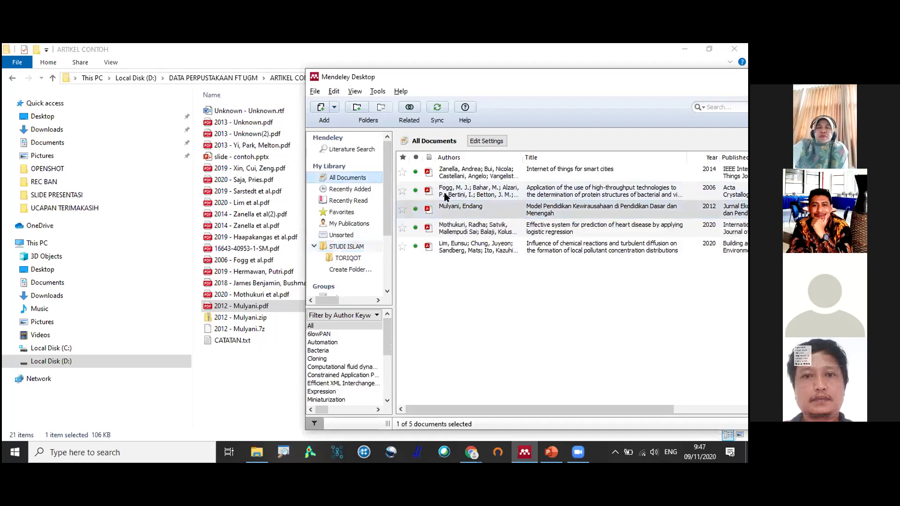
{"action": "mouse_move", "coordinate": [470, 232]}
{"action": "left_mouse_down"}
{"action": "mouse_move", "coordinate": [530, 230]}
{"action": "mouse_move", "coordinate": [464, 233]}
{"action": "left_mouse_up"}
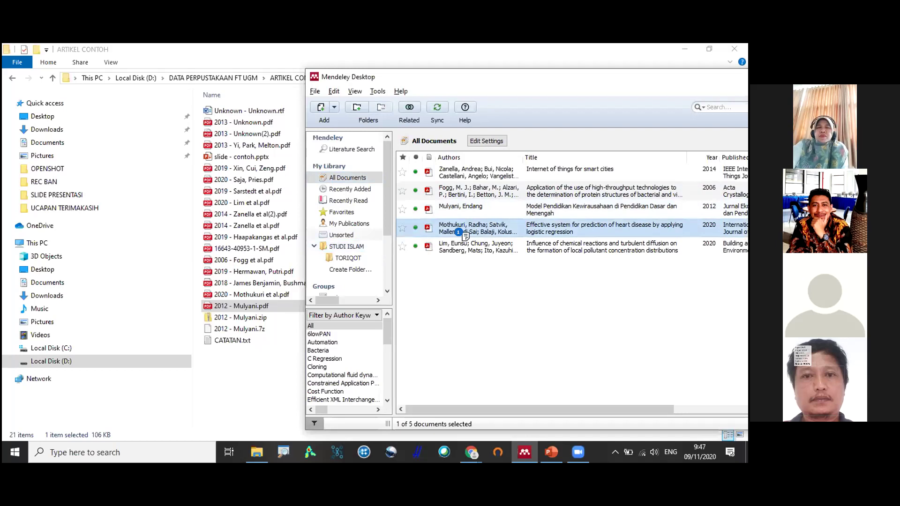
{"action": "left_click_drag", "start_coordinate": [465, 234], "coordinate": [353, 244]}
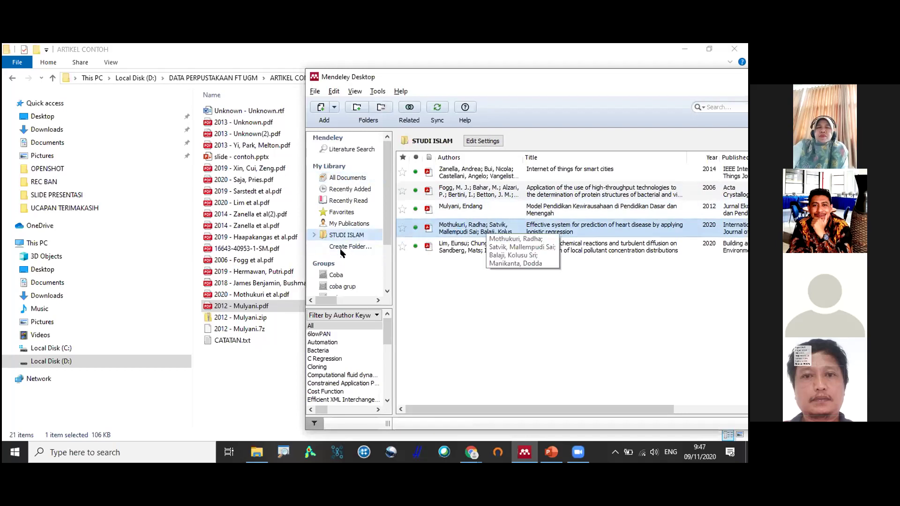
{"action": "double_click", "coordinate": [347, 236]}
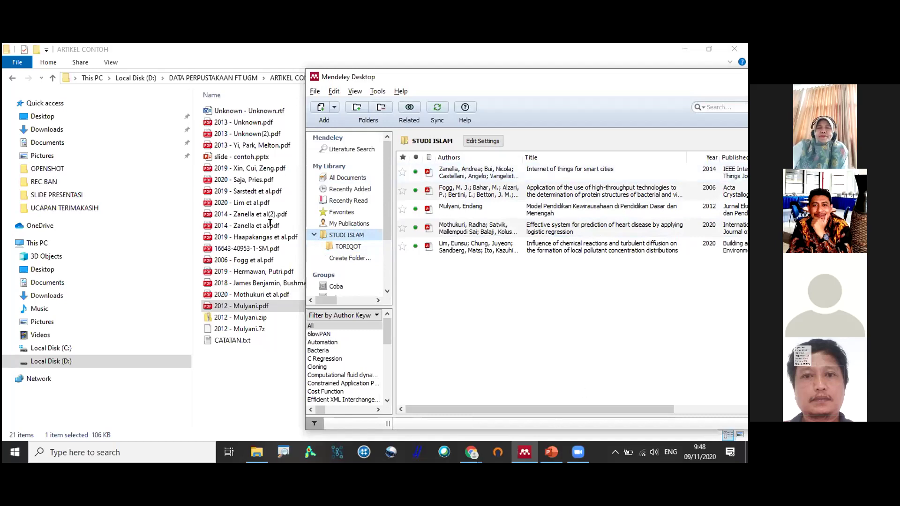
{"action": "key", "text": "alt+Tab"}
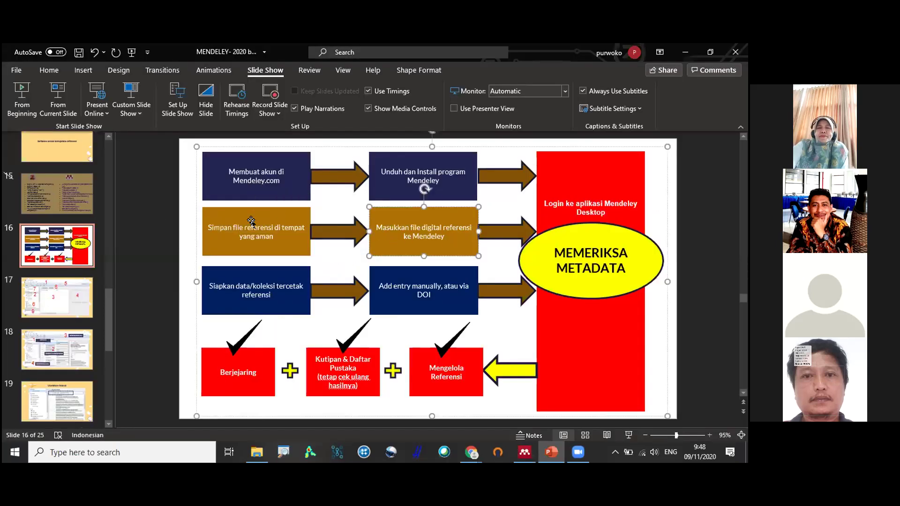
{"action": "triple_click", "coordinate": [388, 234]}
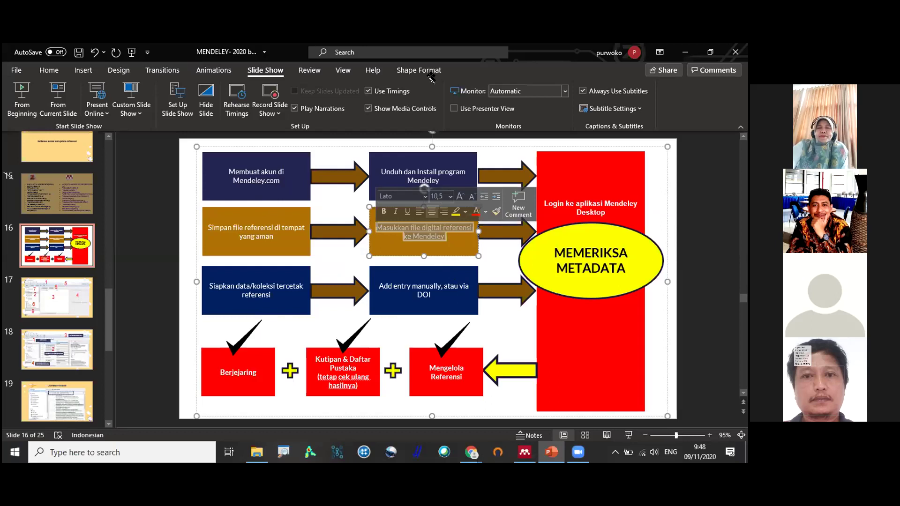
{"action": "key", "text": "alt+Tab"}
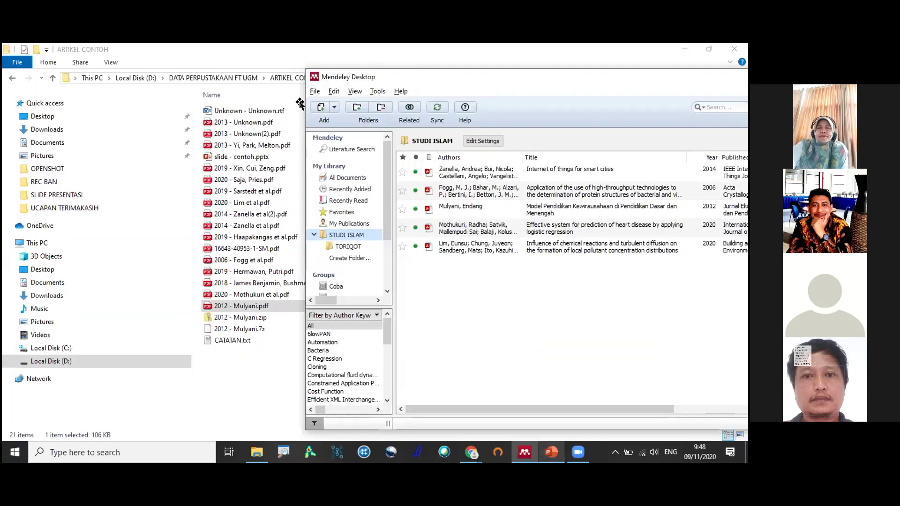
Add 2014 - Zanella et al.pdf from ARTIKEL CONTOH using Add Files.
{"action": "left_click_drag", "start_coordinate": [306, 104], "coordinate": [279, 112]}
{"action": "left_click", "coordinate": [304, 104]}
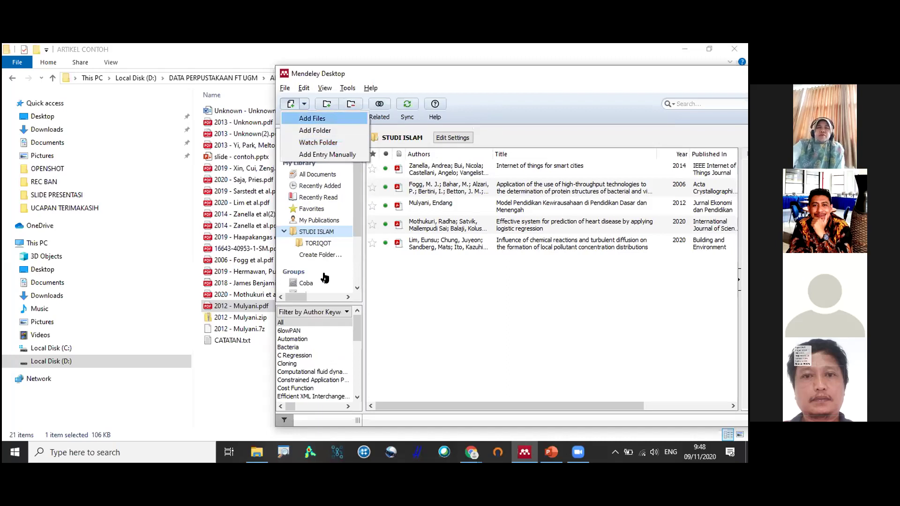
{"action": "key", "text": "Return"}
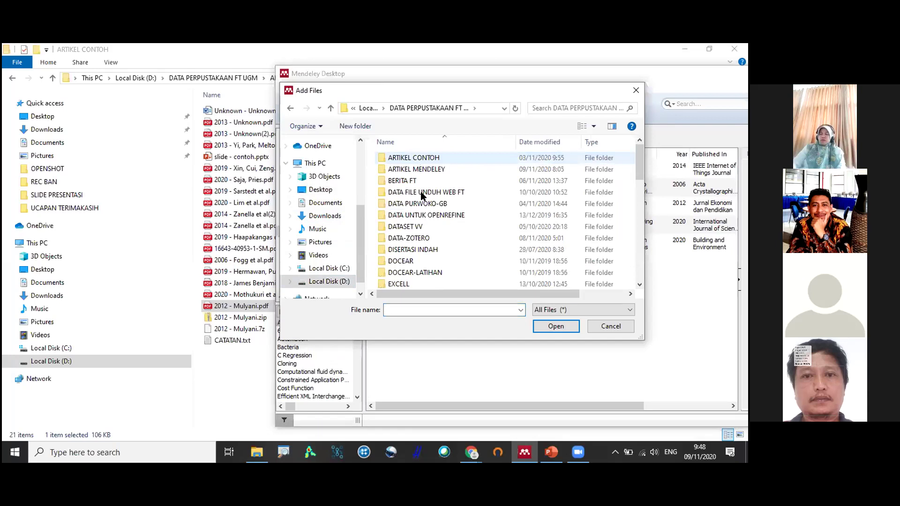
{"action": "key", "text": "Return"}
{"action": "left_click", "coordinate": [422, 215]}
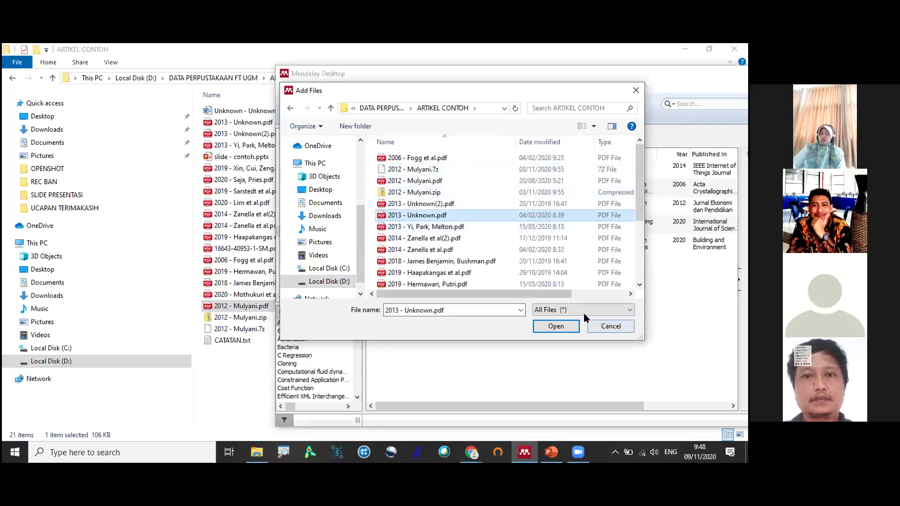
{"action": "left_click", "coordinate": [514, 250]}
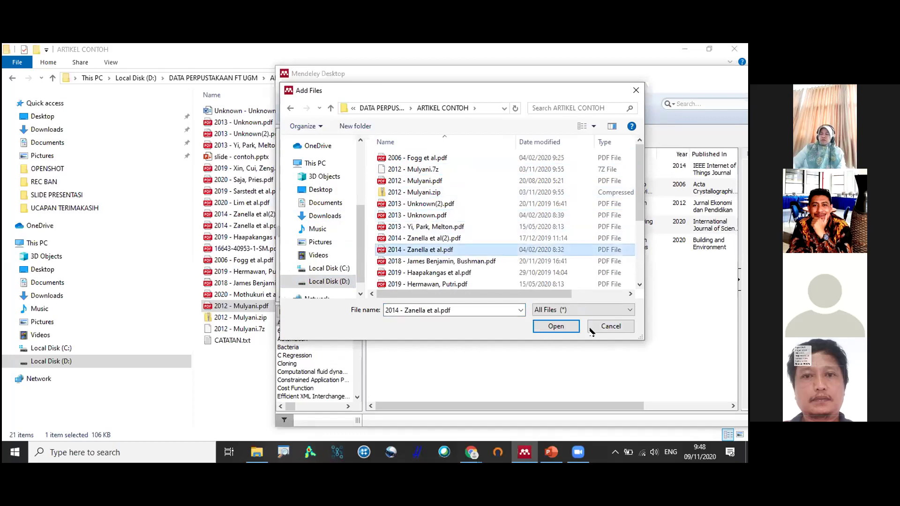
{"action": "double_click", "coordinate": [514, 250]}
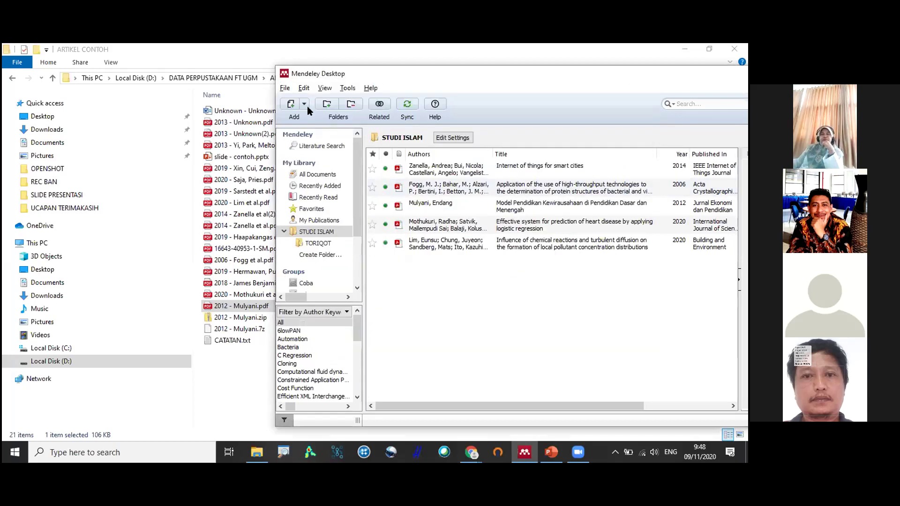
Choose the Add Folder import option from the Add menu.
{"action": "left_click", "coordinate": [310, 112]}
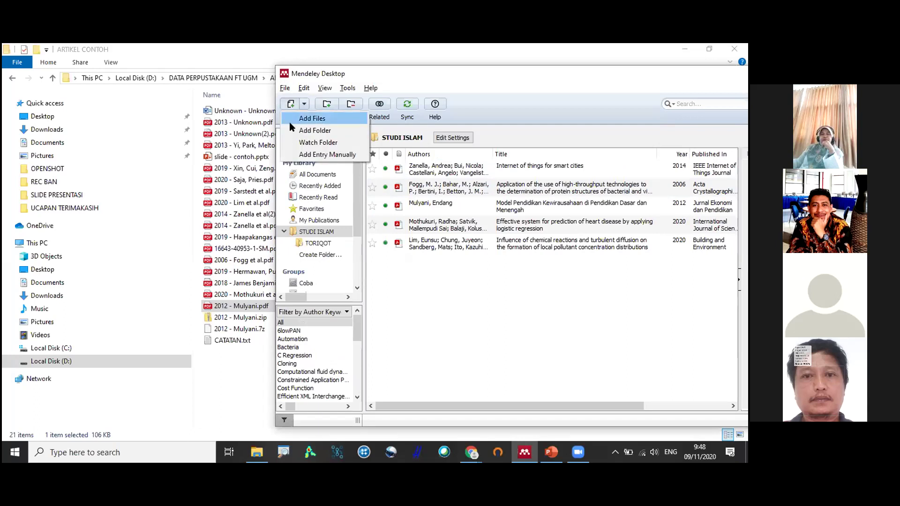
{"action": "left_click", "coordinate": [305, 104]}
{"action": "left_click", "coordinate": [305, 103]}
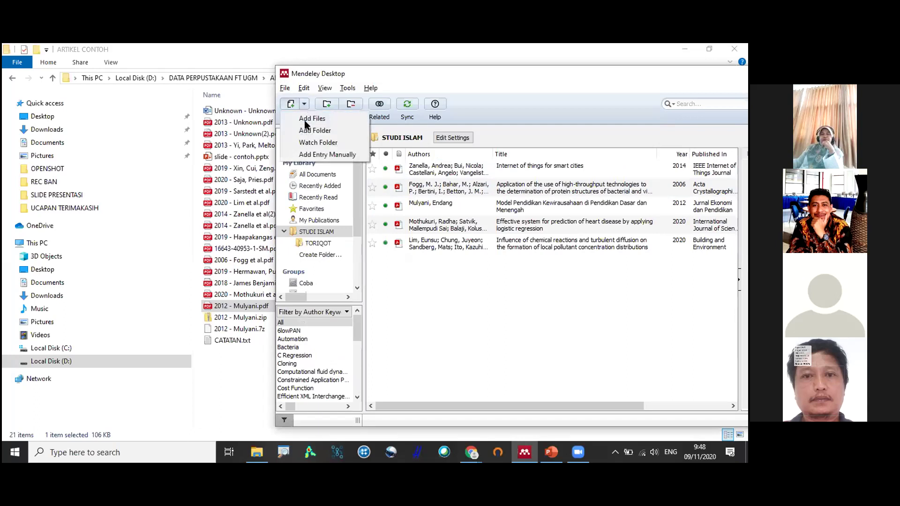
{"action": "left_click", "coordinate": [308, 129]}
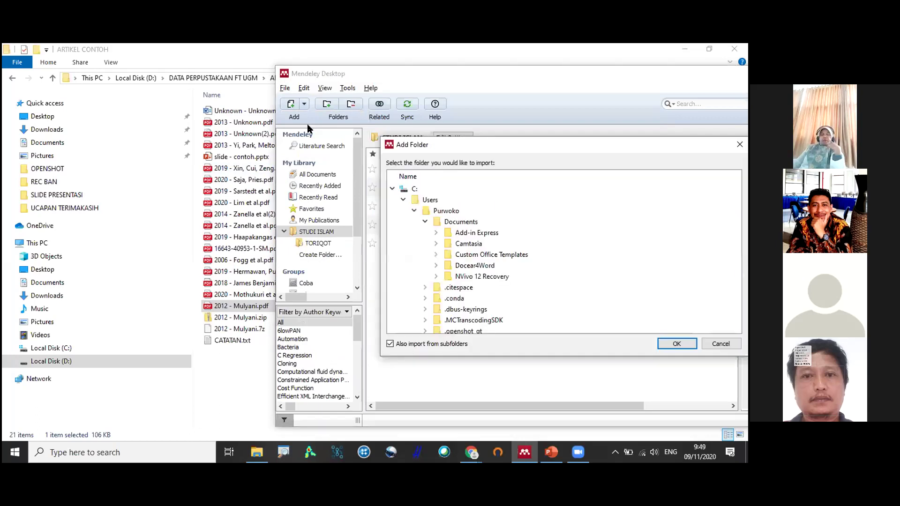
{"action": "left_click", "coordinate": [393, 189]}
{"action": "left_click", "coordinate": [397, 198]}
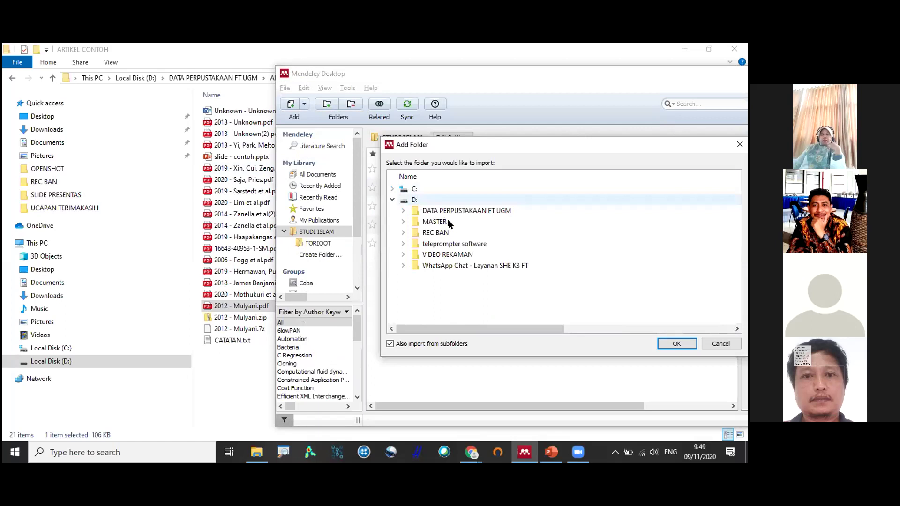
{"action": "left_click_drag", "start_coordinate": [473, 141], "coordinate": [293, 190]}
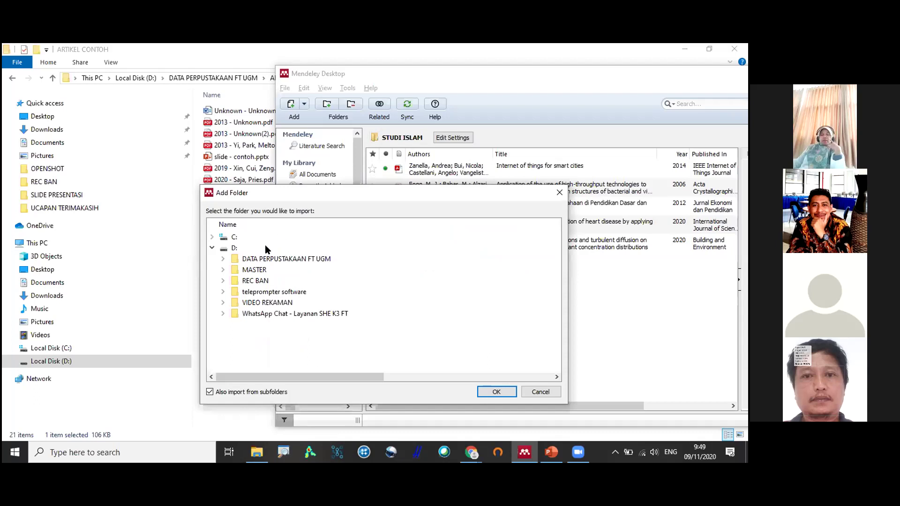
{"action": "left_click", "coordinate": [541, 392]}
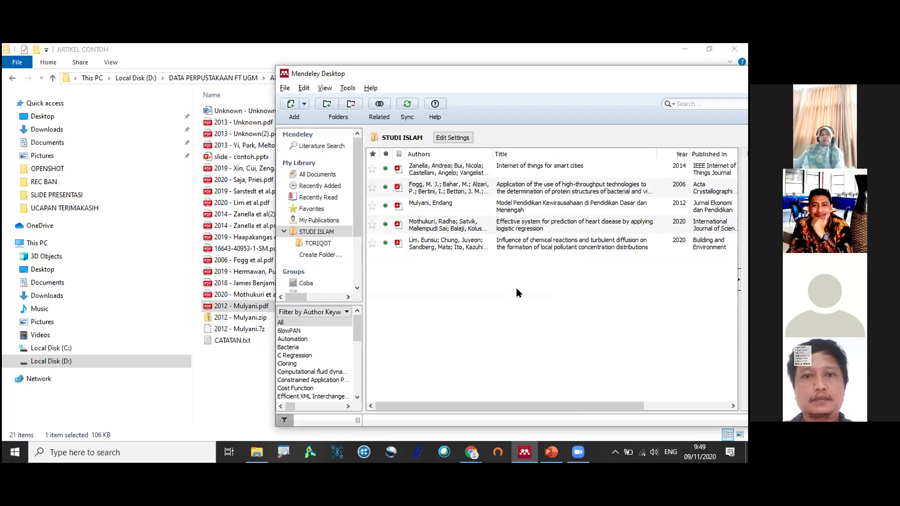
{"action": "left_click", "coordinate": [266, 237]}
{"action": "key", "text": "ctrl+a"}
{"action": "left_click_drag", "start_coordinate": [266, 237], "coordinate": [265, 237]}
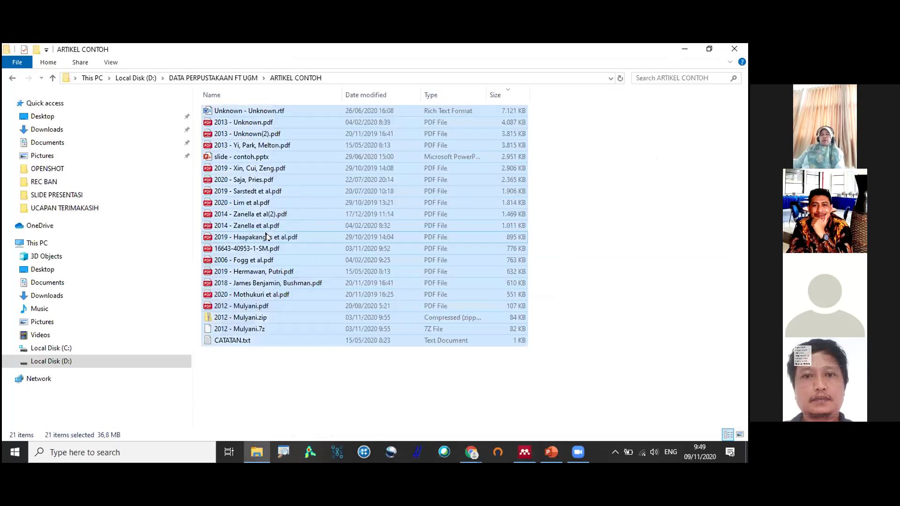
{"action": "key", "text": "Tab"}
{"action": "key", "text": "alt+Tab"}
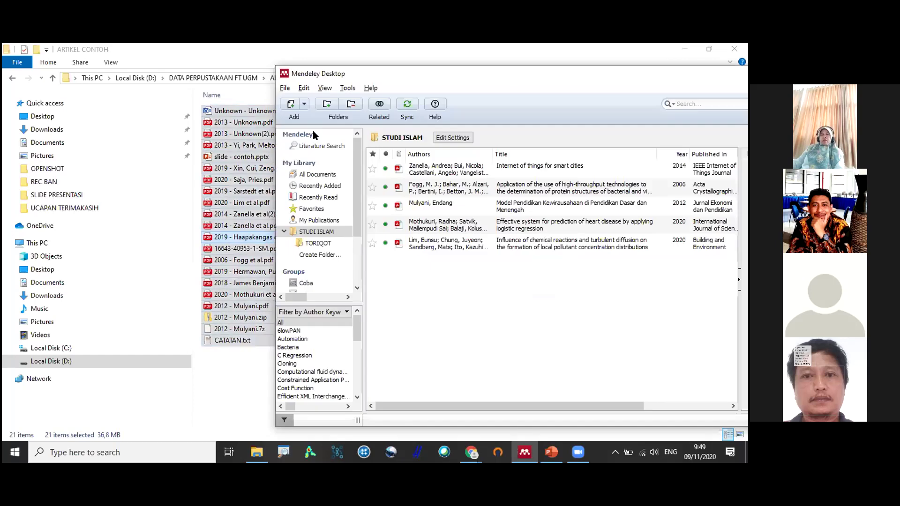
{"action": "left_click", "coordinate": [308, 104]}
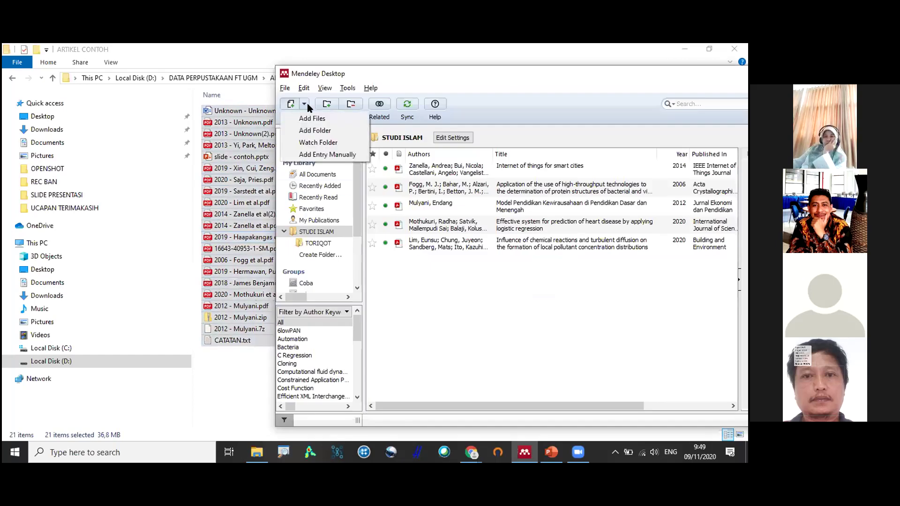
{"action": "left_click", "coordinate": [318, 143]}
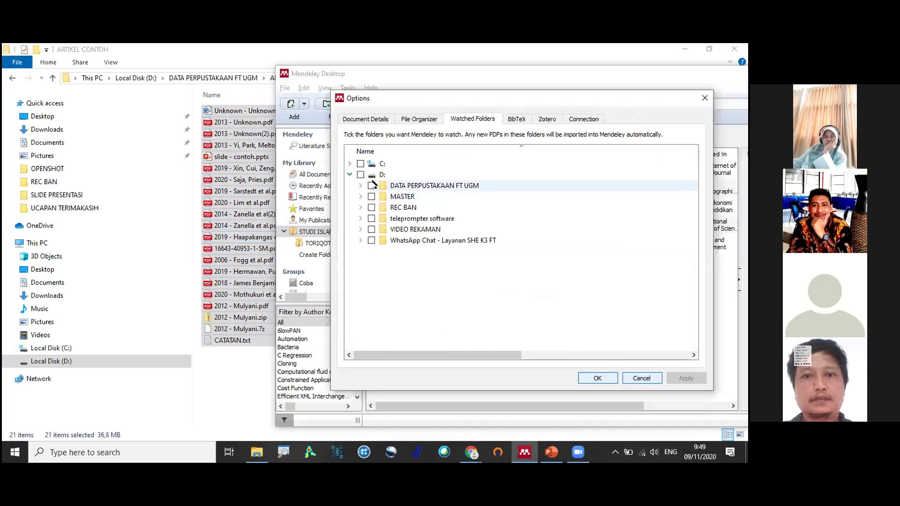
{"action": "left_click", "coordinate": [371, 185]}
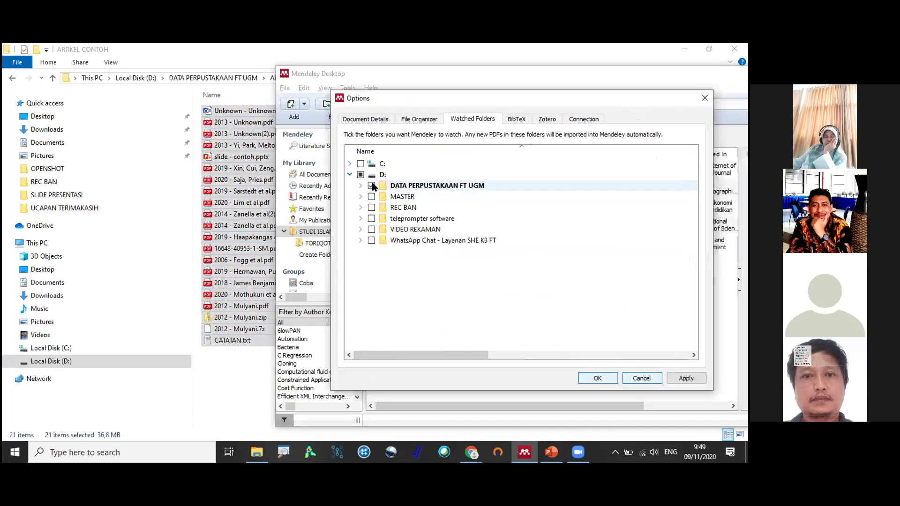
{"action": "left_click", "coordinate": [366, 187]}
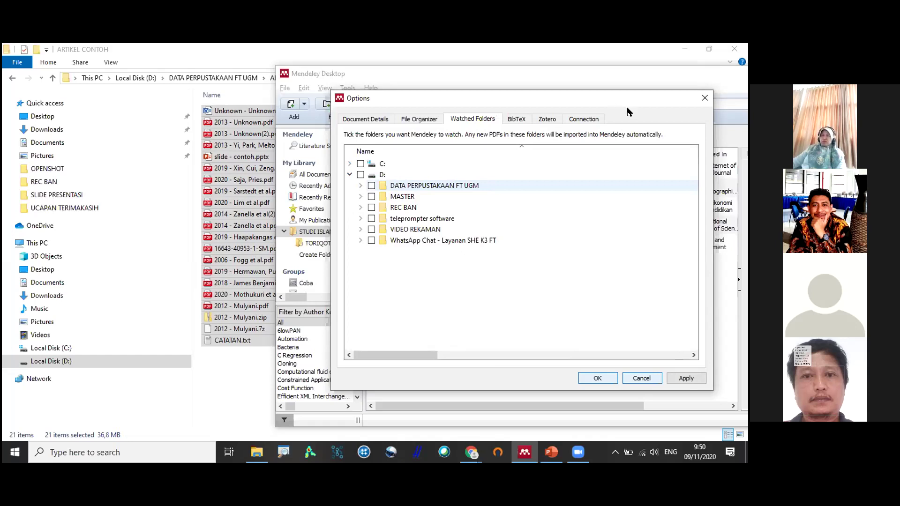
{"action": "key", "text": "Escape"}
{"action": "left_click", "coordinate": [304, 104]}
{"action": "left_click", "coordinate": [361, 75]}
Move Mendeley aside, close the Add options, and select 2020 - Lim et al.pdf in Explorer.
{"action": "left_click_drag", "start_coordinate": [384, 69], "coordinate": [378, 68]}
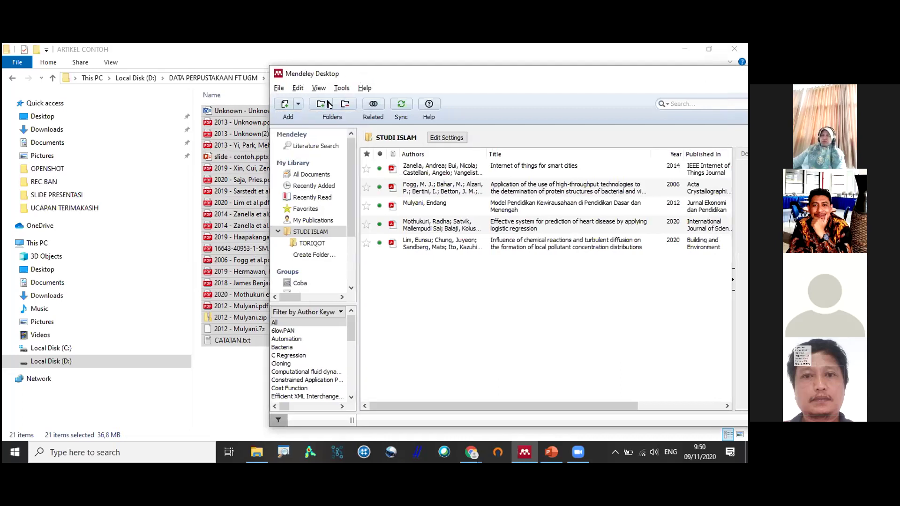
{"action": "left_click", "coordinate": [276, 114]}
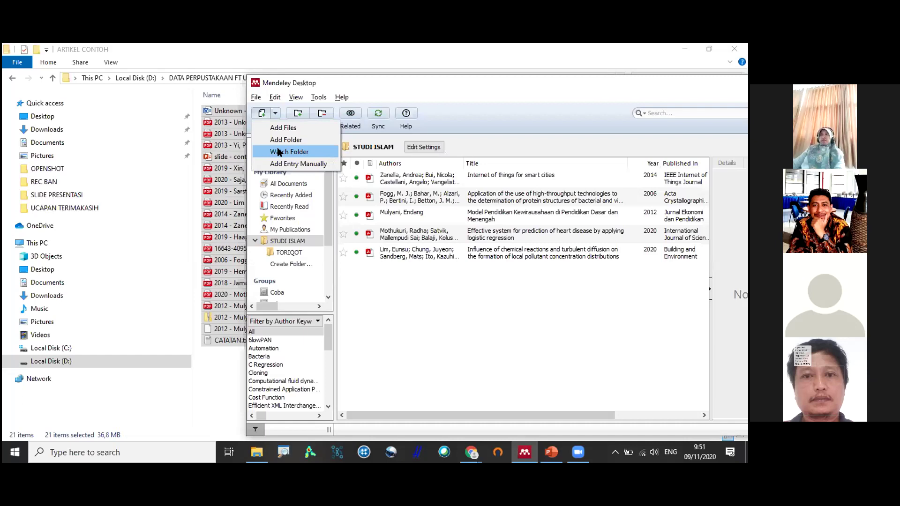
{"action": "left_click", "coordinate": [232, 182]}
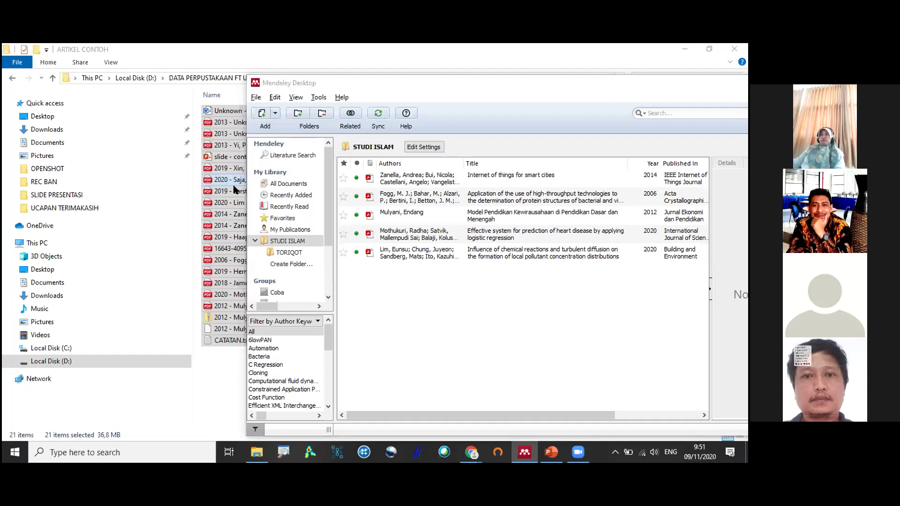
{"action": "left_click", "coordinate": [251, 206]}
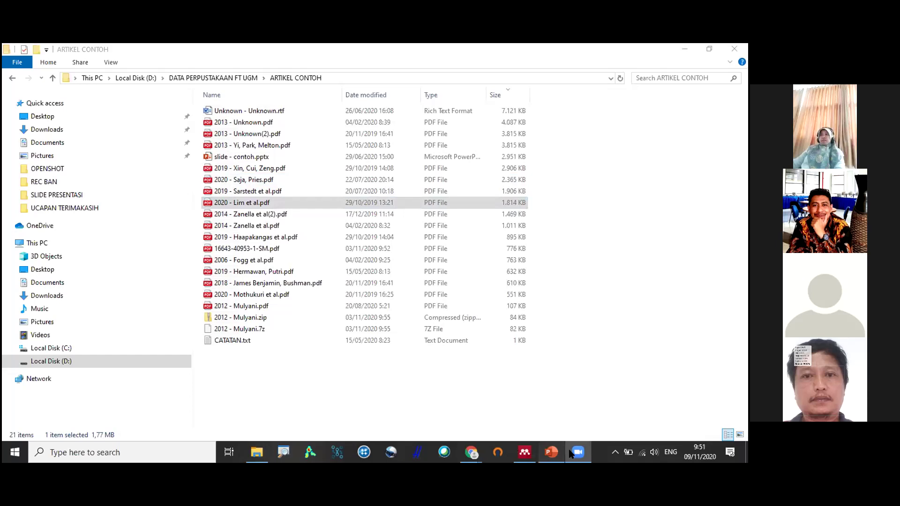
Return to PowerPoint's slide 16 and deselect the METADATA ellipse.
{"action": "left_click", "coordinate": [570, 453]}
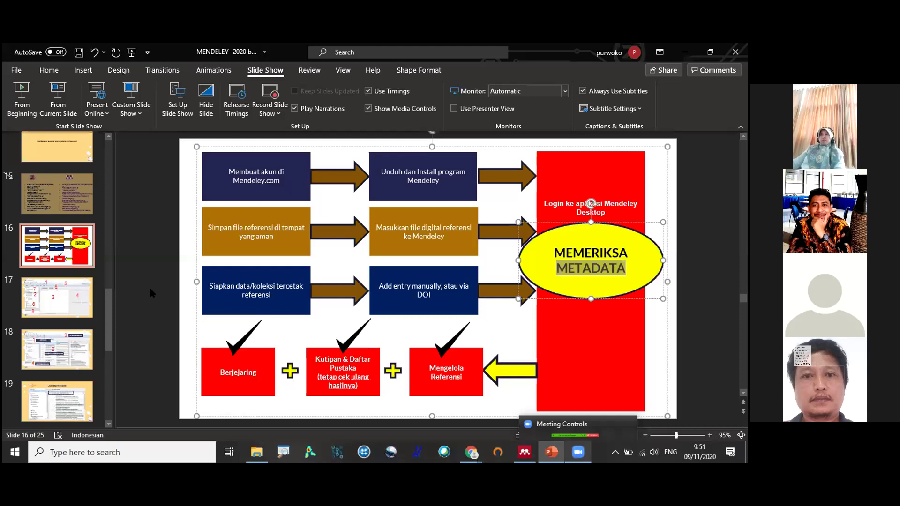
{"action": "left_click", "coordinate": [151, 293]}
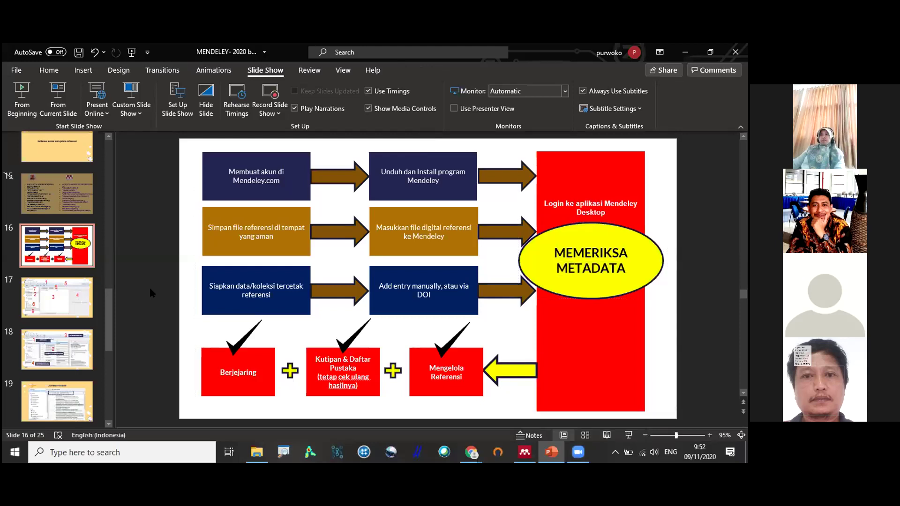
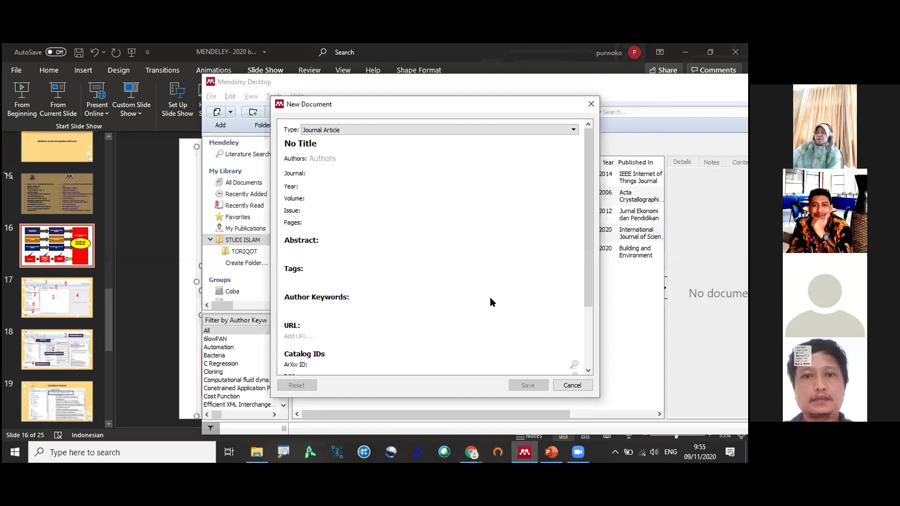
Switch the new reference's type to Book and enter the title 'Pengantar studi Islam'.
{"action": "left_click", "coordinate": [444, 225]}
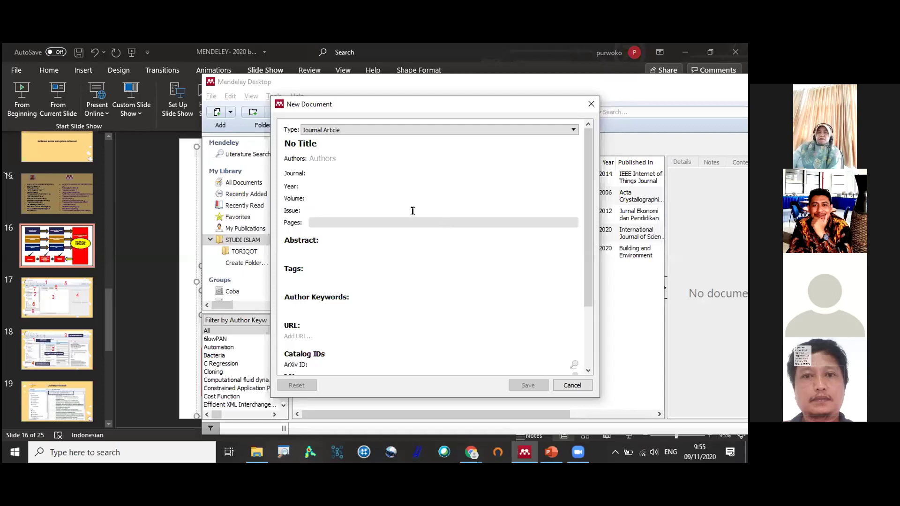
{"action": "left_click", "coordinate": [353, 130]}
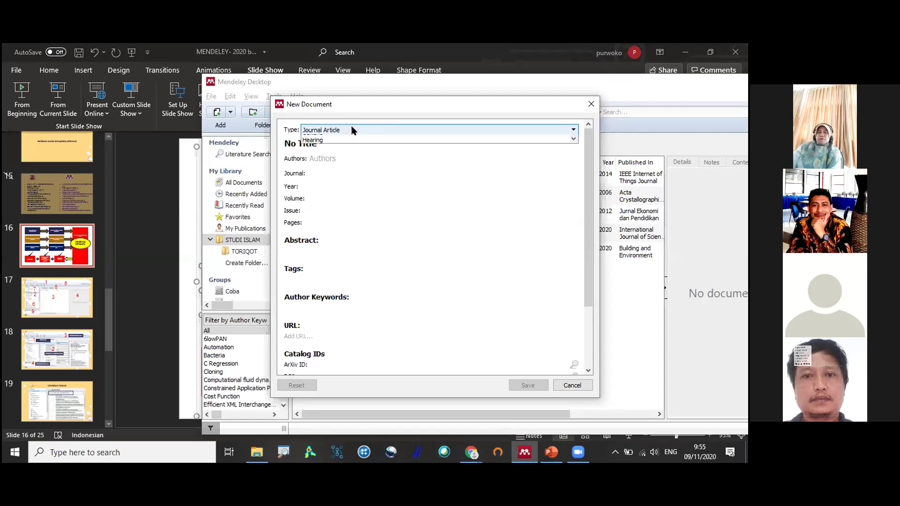
{"action": "scroll", "coordinate": [363, 155], "scroll_direction": "up", "scroll_amount": 1}
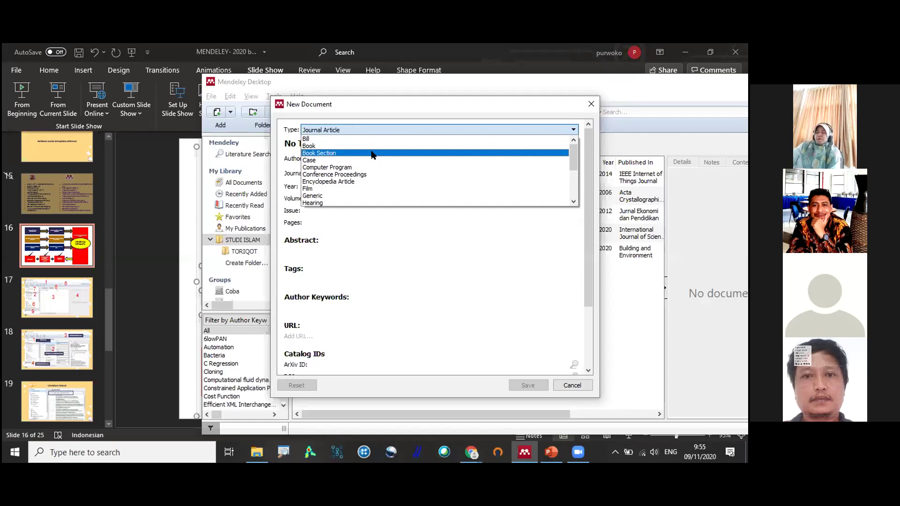
{"action": "scroll", "coordinate": [372, 155], "scroll_direction": "down", "scroll_amount": 3}
{"action": "scroll", "coordinate": [364, 166], "scroll_direction": "up", "scroll_amount": 2}
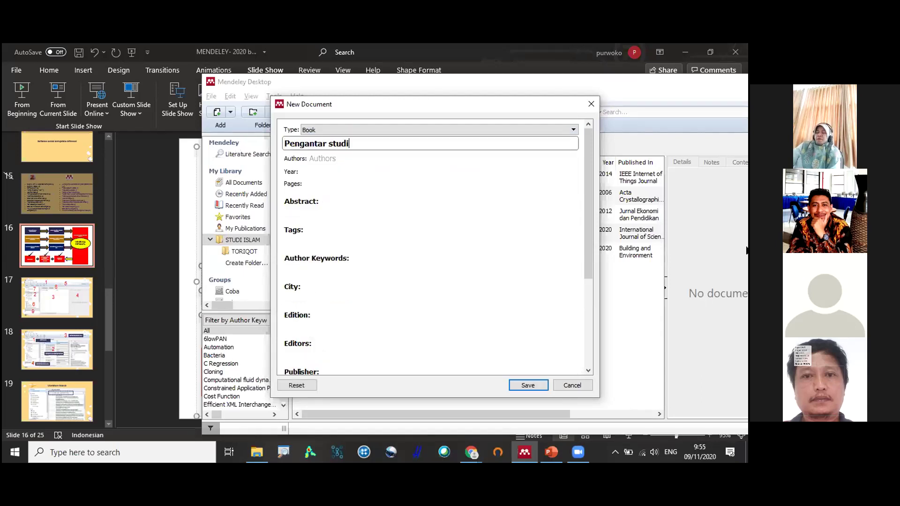
{"action": "type", "text": "Islam"}
{"action": "left_click", "coordinate": [309, 158]}
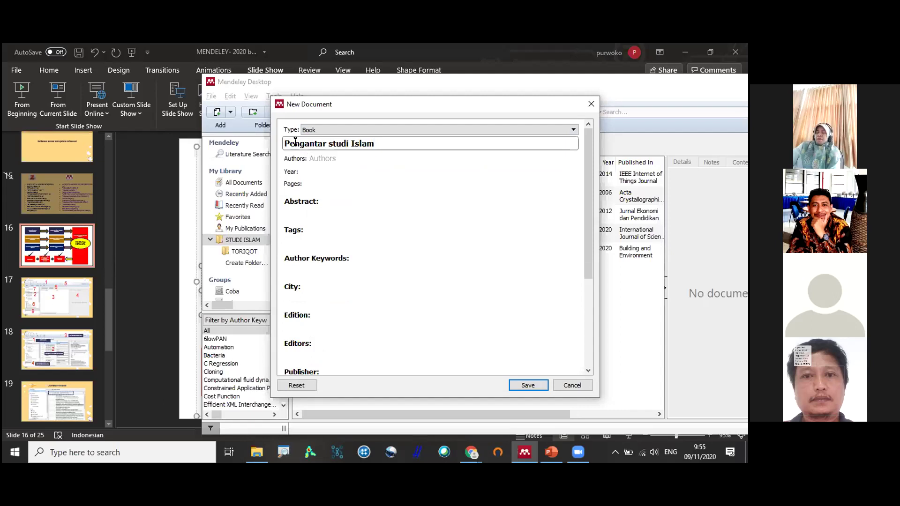
{"action": "left_click_drag", "start_coordinate": [290, 138], "coordinate": [282, 143]}
{"action": "left_click_drag", "start_coordinate": [357, 142], "coordinate": [351, 142]}
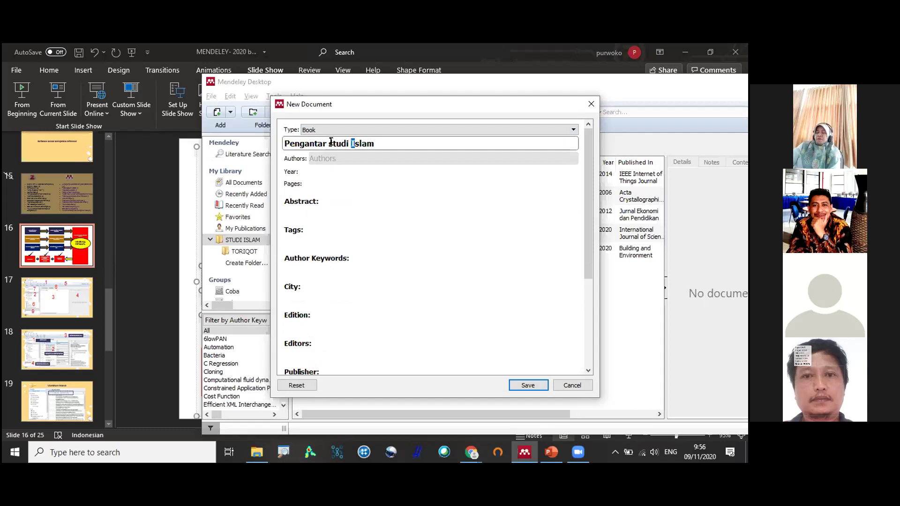
{"action": "left_click_drag", "start_coordinate": [329, 142], "coordinate": [333, 142]}
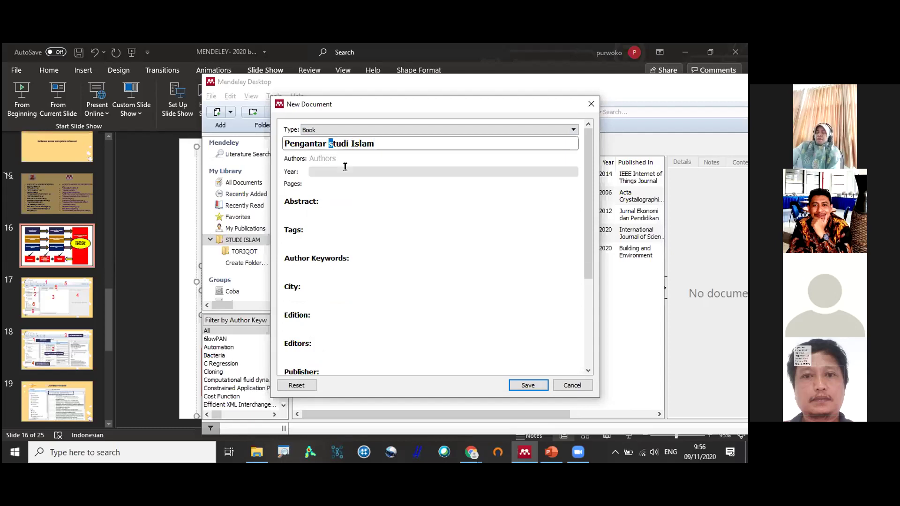
{"action": "left_click", "coordinate": [302, 157]}
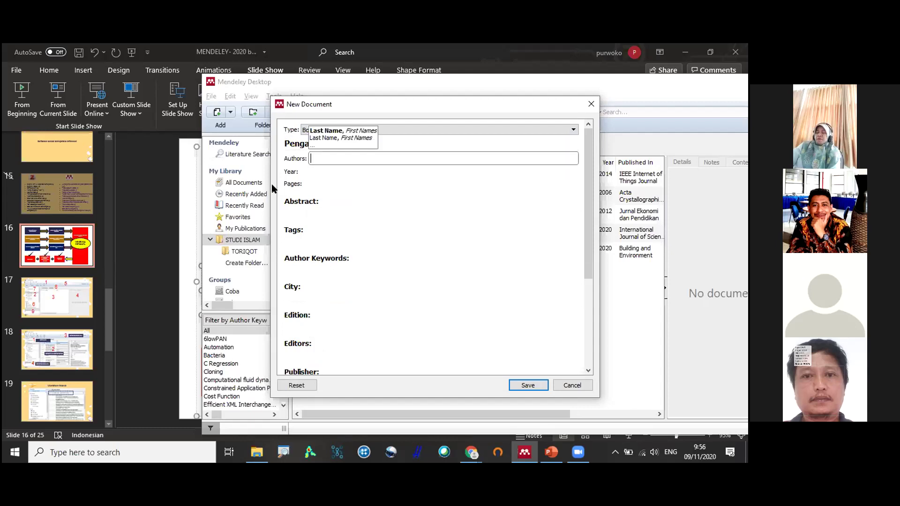
{"action": "left_click", "coordinate": [286, 140]}
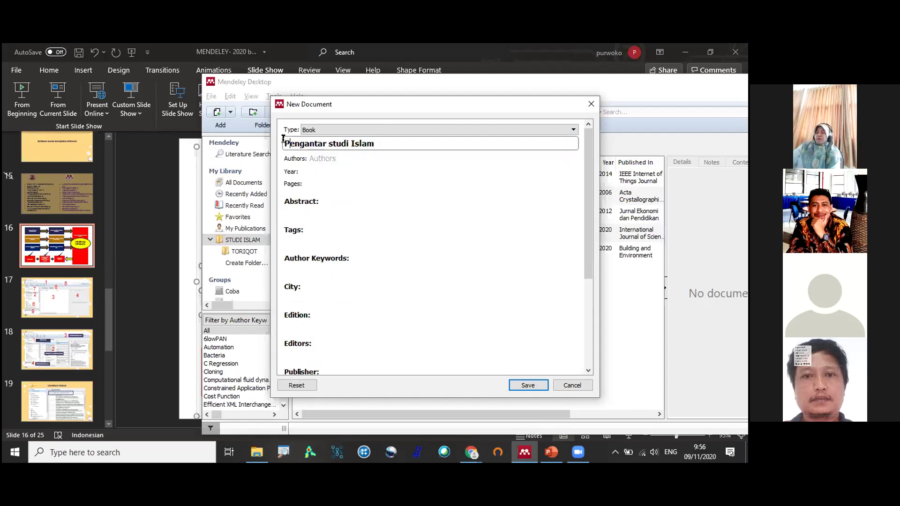
{"action": "key", "text": "shift+Right"}
{"action": "left_click", "coordinate": [445, 165]}
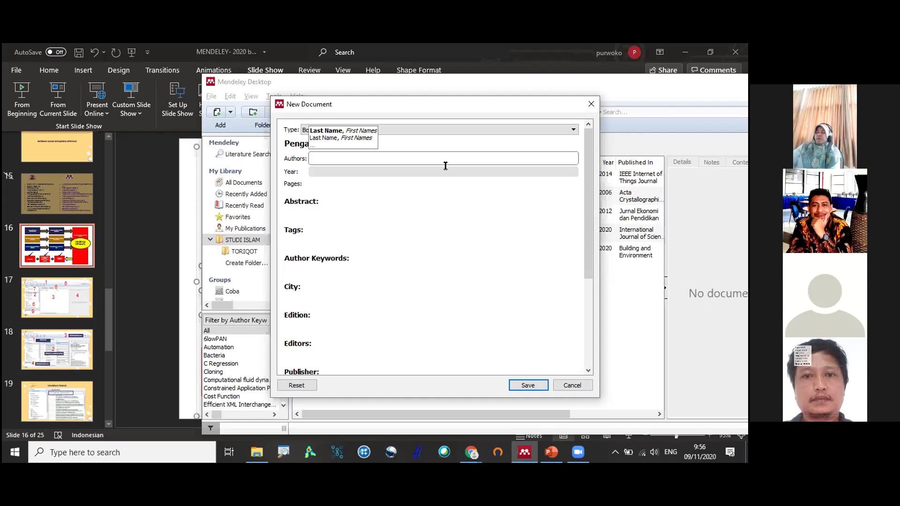
Enter the book's author name, then replace it with the institution 'Departemen Agama RI'.
{"action": "type", "text": "Ahmad "}
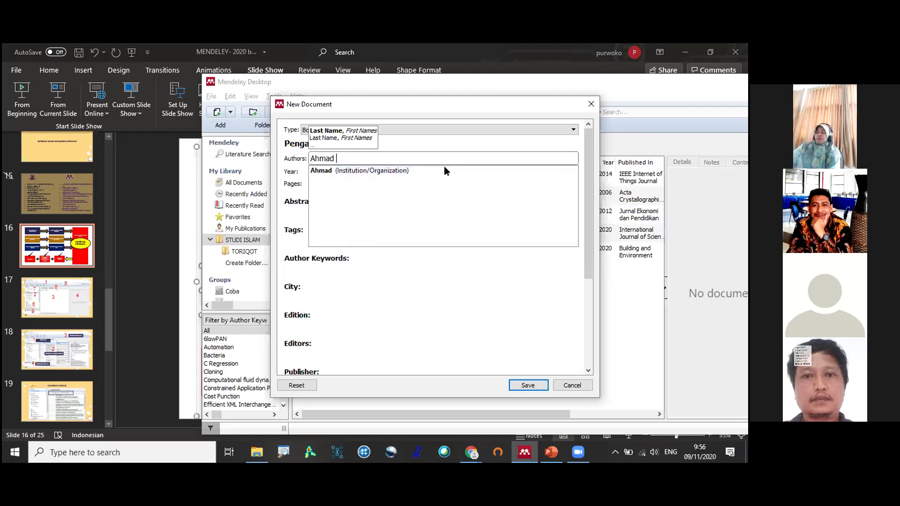
{"action": "type", "text": "Baidhowi"}
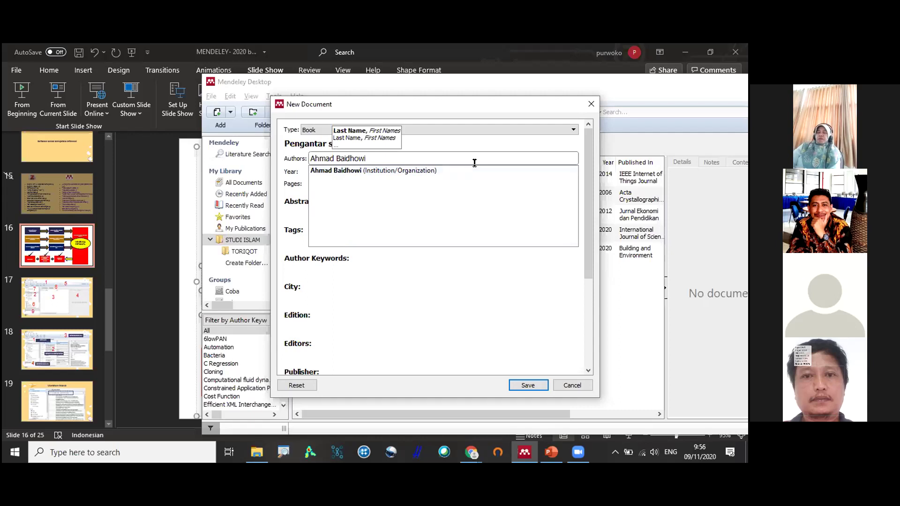
{"action": "key", "text": "Return"}
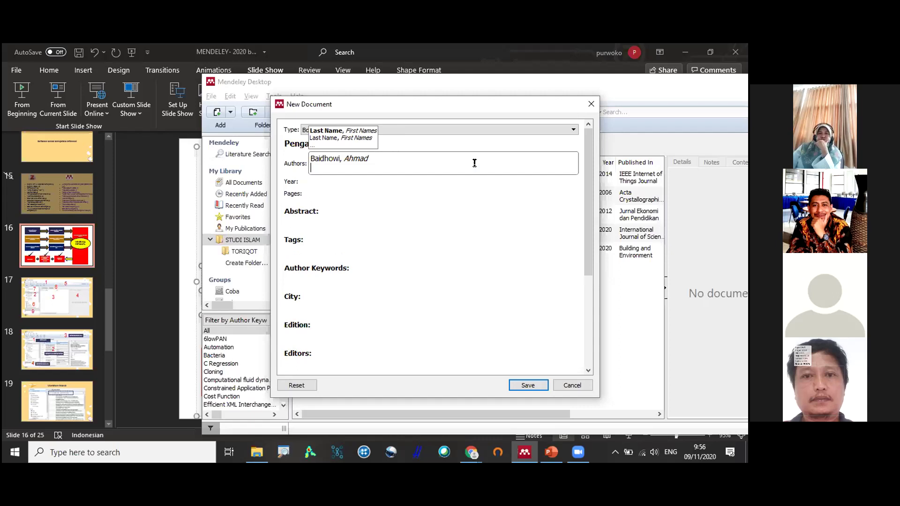
{"action": "key", "text": "ctrl+a"}
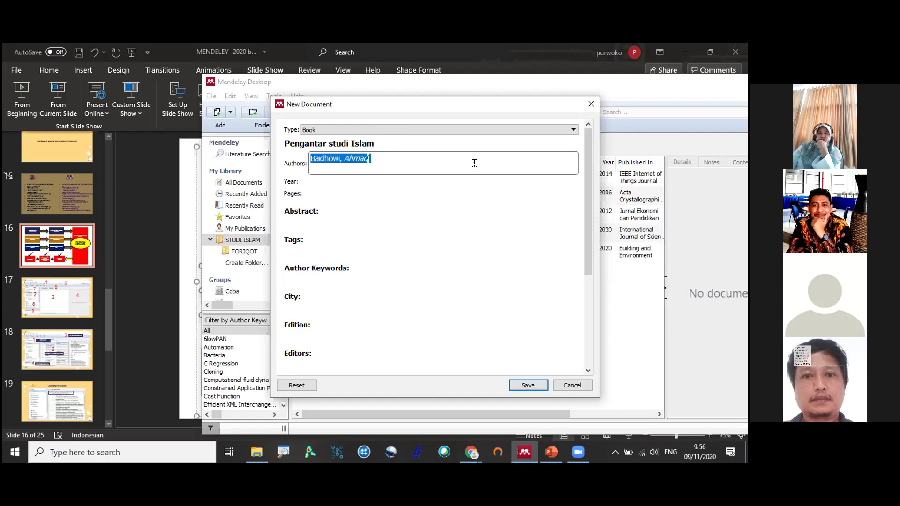
{"action": "type", "text": "Dea"}
{"action": "key", "text": "BackSpace"}
{"action": "type", "text": "partemen Agama"}
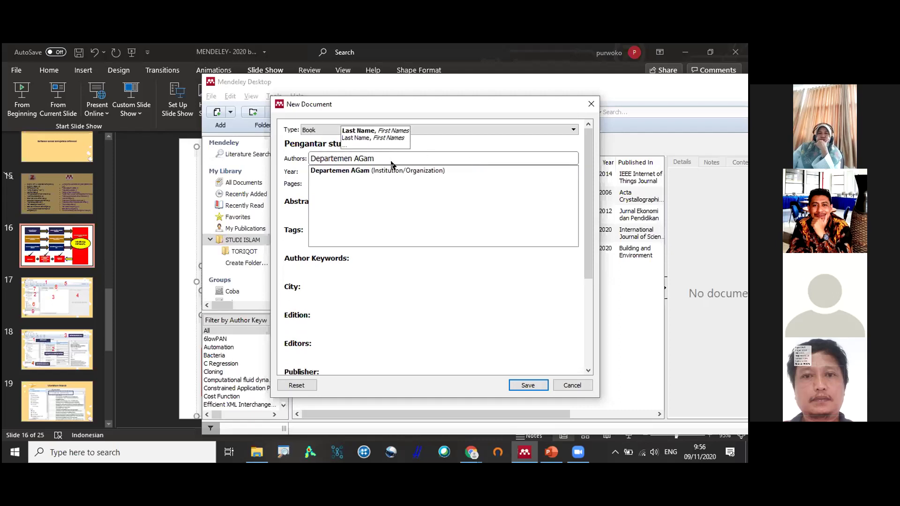
{"action": "type", "text": " RI"}
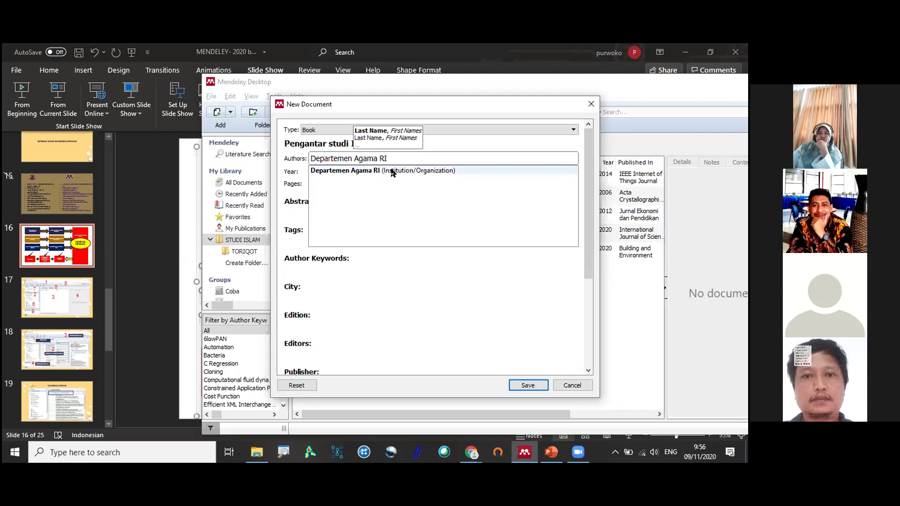
{"action": "left_click", "coordinate": [392, 171]}
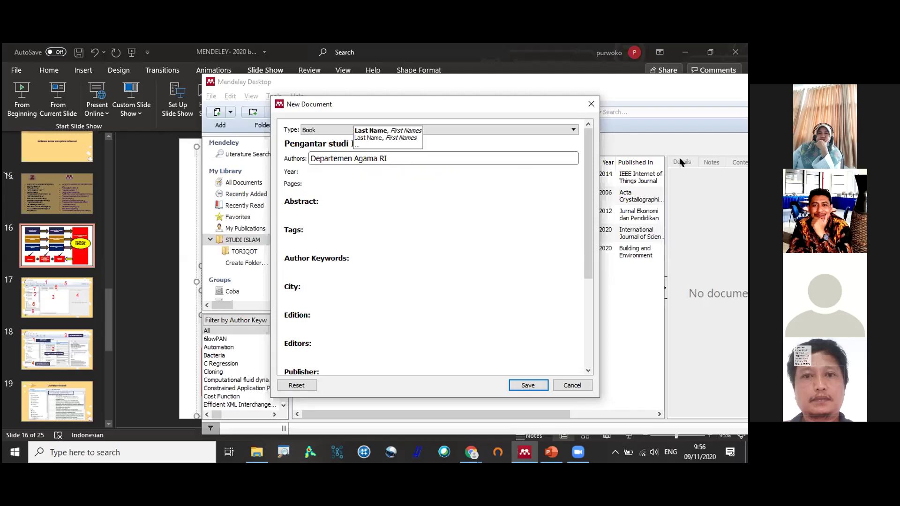
{"action": "key", "text": "Return"}
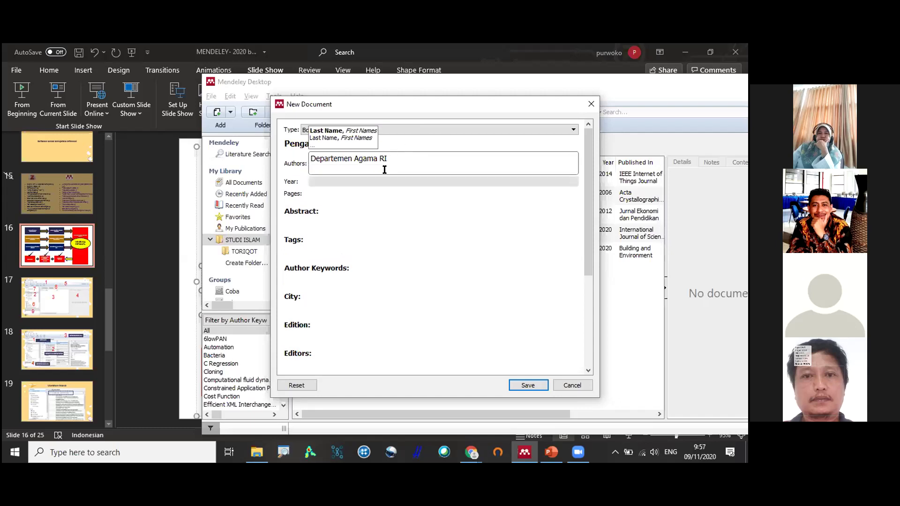
Change the author back to the personal author name, fixing its typo, and confirm it.
{"action": "key", "text": "ctrl+a"}
{"action": "type", "text": "Ahma"}
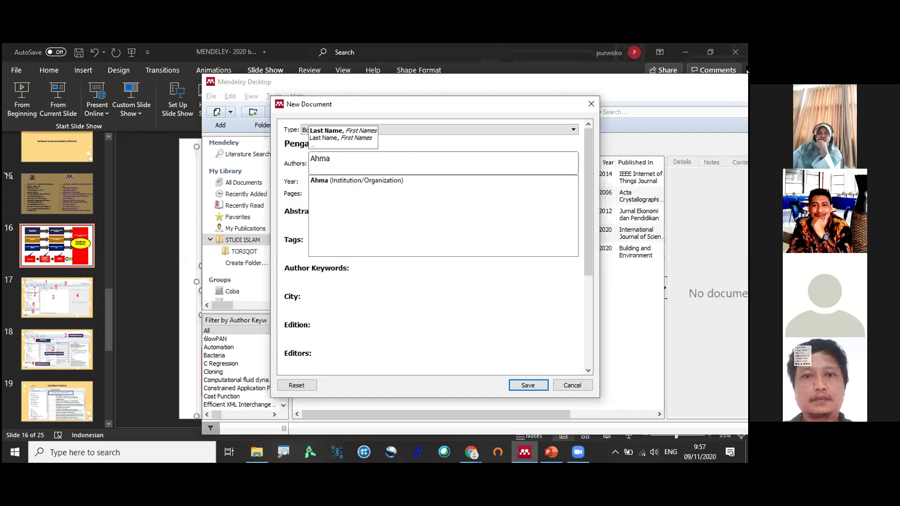
{"action": "type", "text": "d Baidh"}
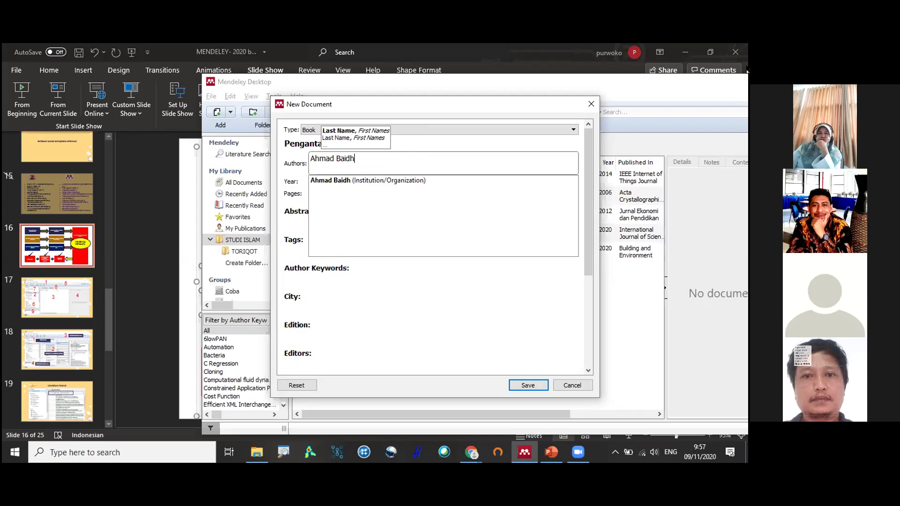
{"action": "type", "text": "owo"}
{"action": "key", "text": "BackSpace"}
{"action": "type", "text": "i"}
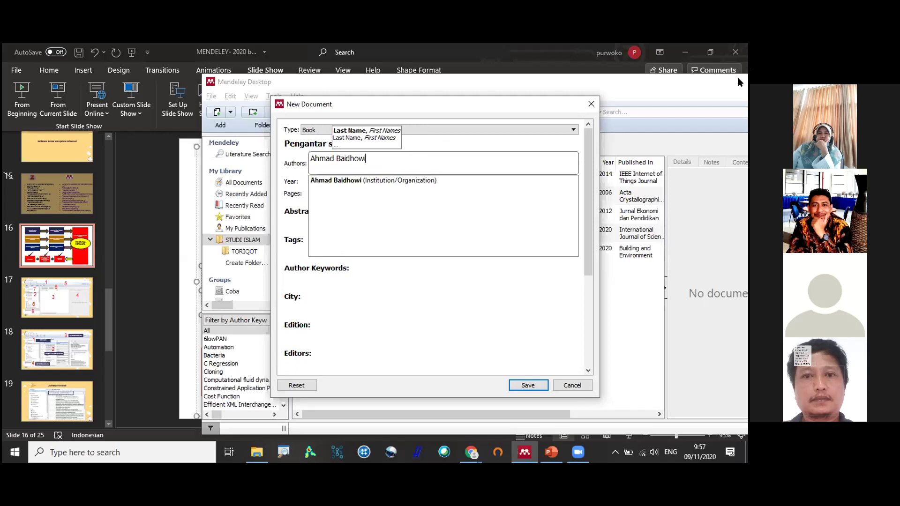
{"action": "key", "text": "Return"}
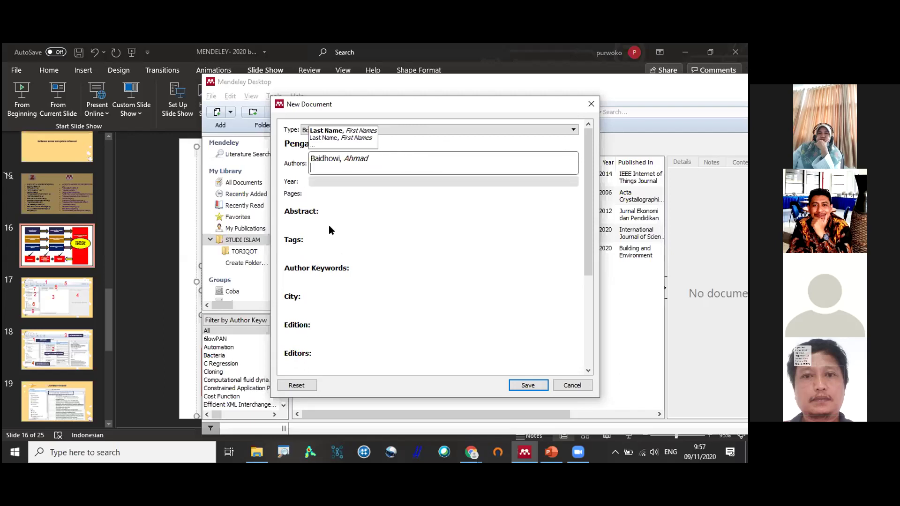
{"action": "key", "text": "Tab"}
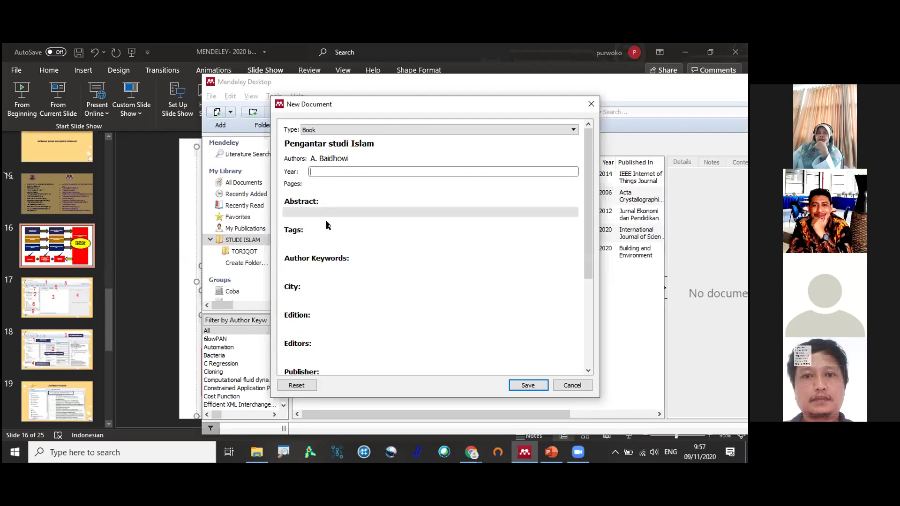
Save the Pengantar studi Islam book to STUDI ISLAM and start another manual entry.
{"action": "scroll", "coordinate": [352, 217], "scroll_direction": "down", "scroll_amount": 5}
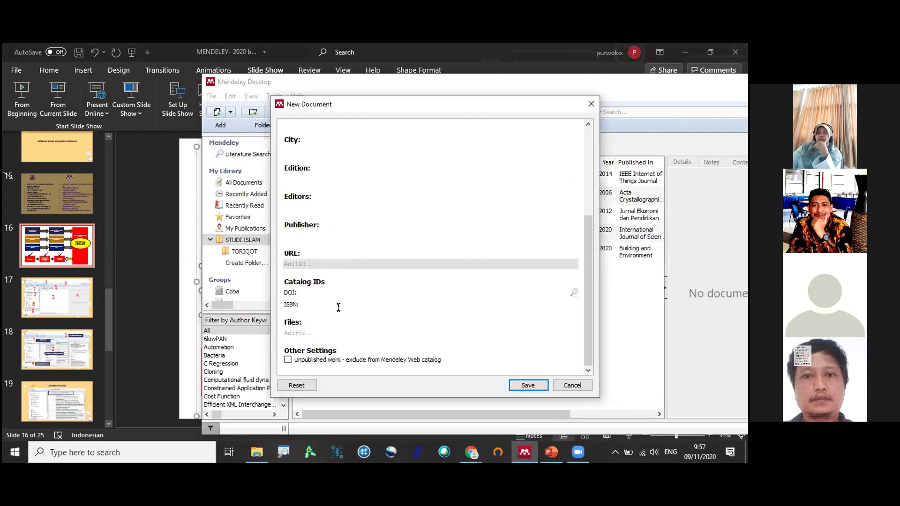
{"action": "left_click", "coordinate": [530, 387]}
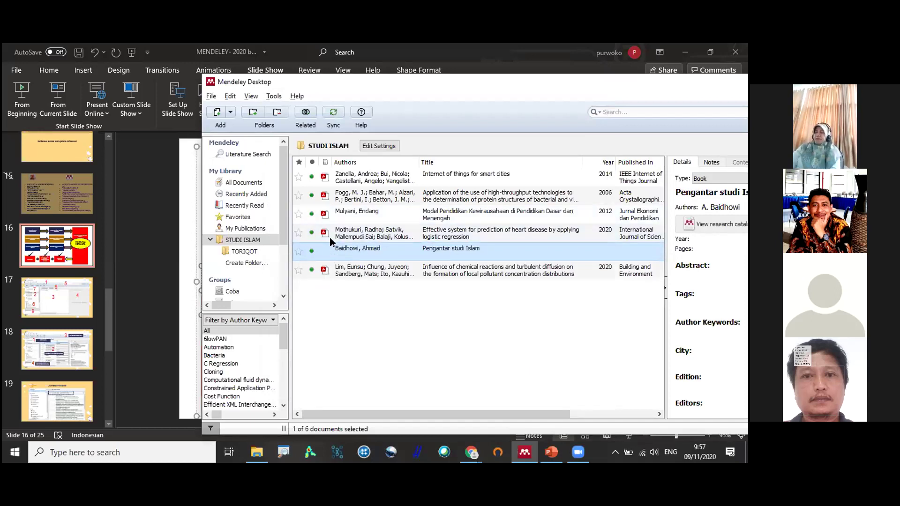
{"action": "left_click", "coordinate": [231, 113]}
{"action": "left_click", "coordinate": [253, 163]}
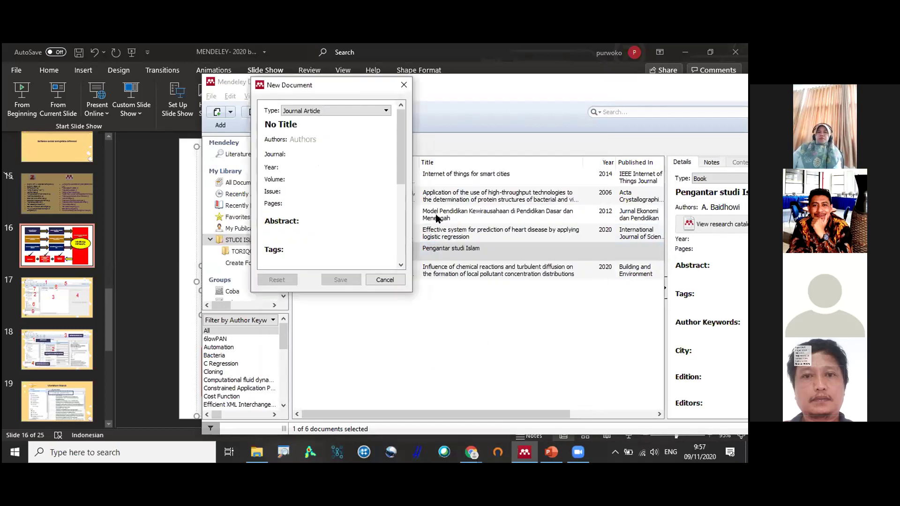
Scroll the blank Journal Article form down to Catalog IDs and activate the DOI field.
{"action": "scroll", "coordinate": [436, 219], "scroll_direction": "down", "scroll_amount": 3}
{"action": "scroll", "coordinate": [436, 218], "scroll_direction": "down", "scroll_amount": 2}
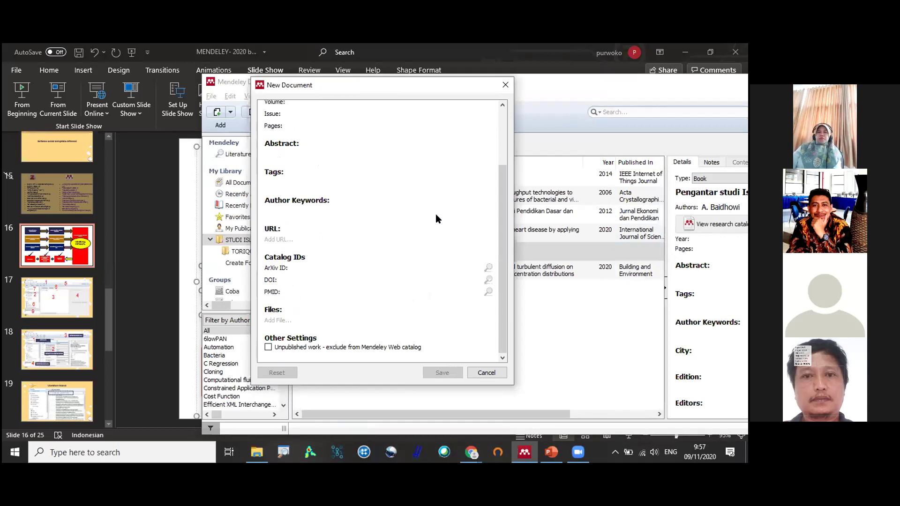
{"action": "scroll", "coordinate": [436, 219], "scroll_direction": "up", "scroll_amount": 5}
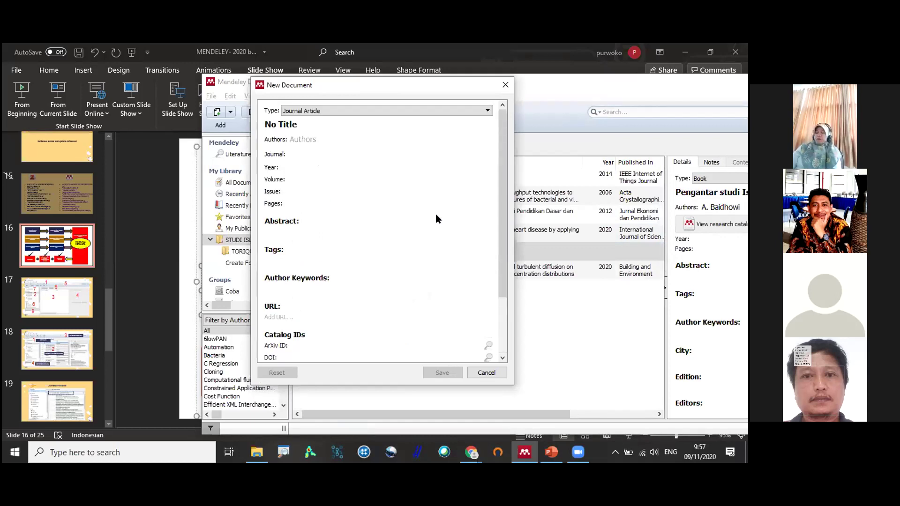
{"action": "scroll", "coordinate": [436, 215], "scroll_direction": "down", "scroll_amount": 2}
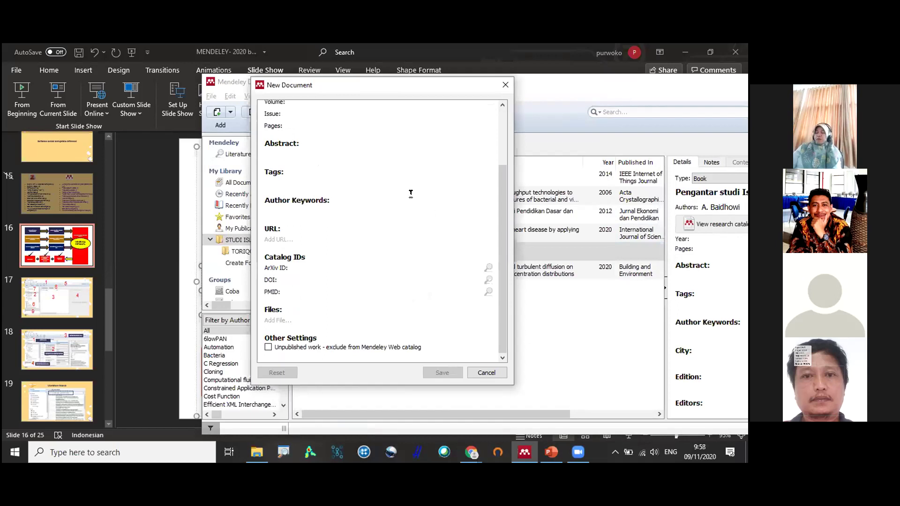
{"action": "scroll", "coordinate": [321, 120], "scroll_direction": "up", "scroll_amount": 3}
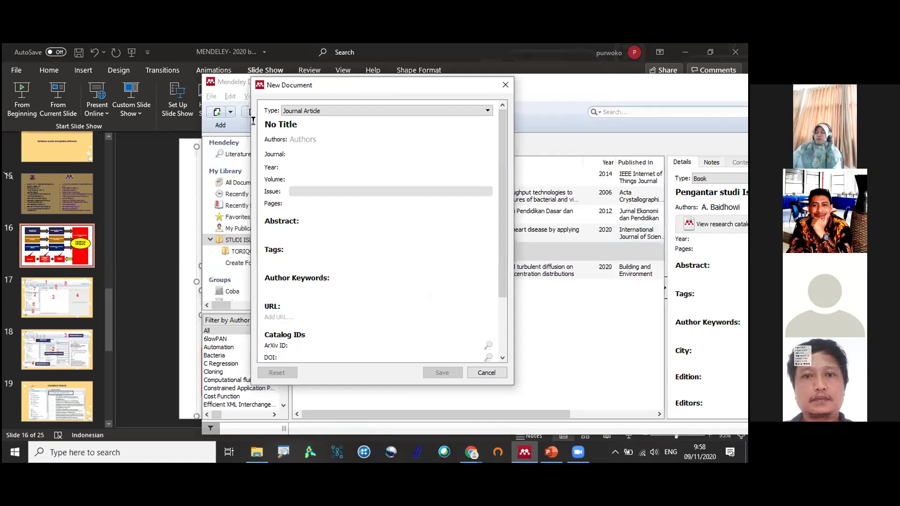
{"action": "left_click", "coordinate": [272, 124]}
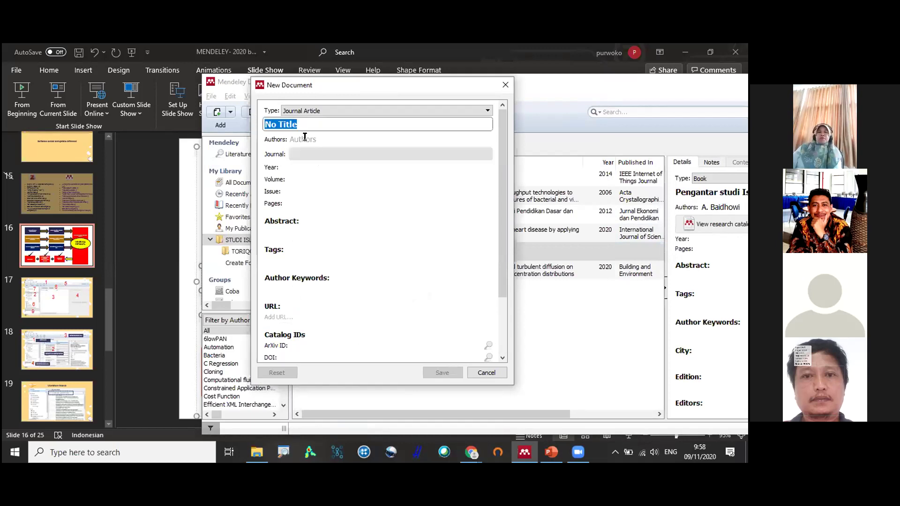
{"action": "scroll", "coordinate": [299, 268], "scroll_direction": "down", "scroll_amount": 3}
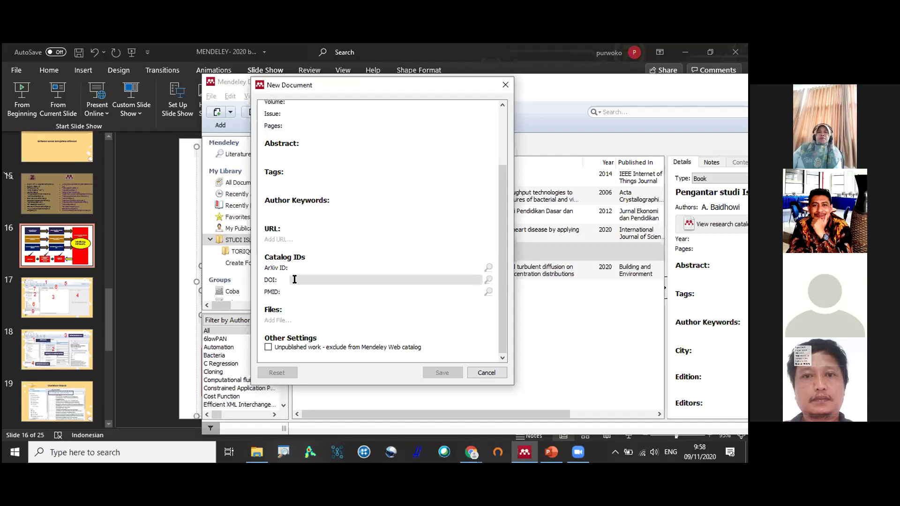
{"action": "left_click", "coordinate": [295, 279]}
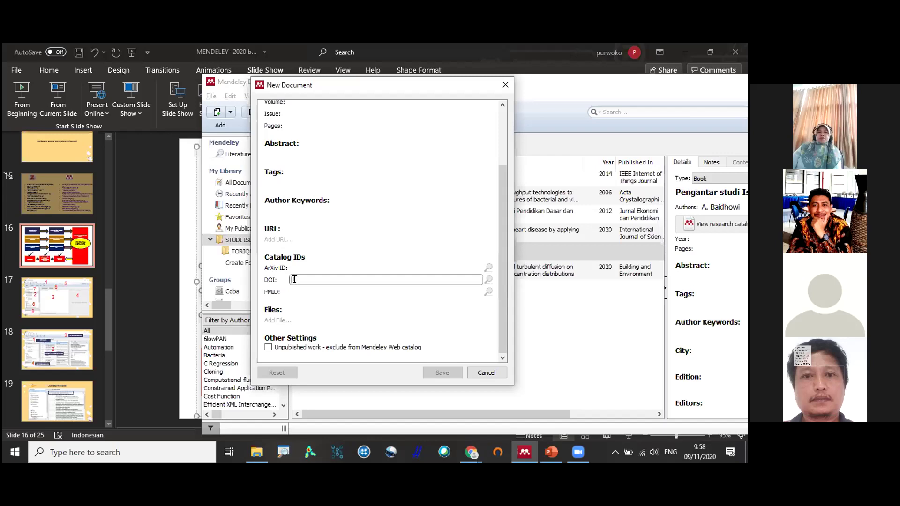
Enter the DOI 10.1016/j.solener.2020.02.013, correcting typos, and select the whole value.
{"action": "left_click", "coordinate": [294, 279]}
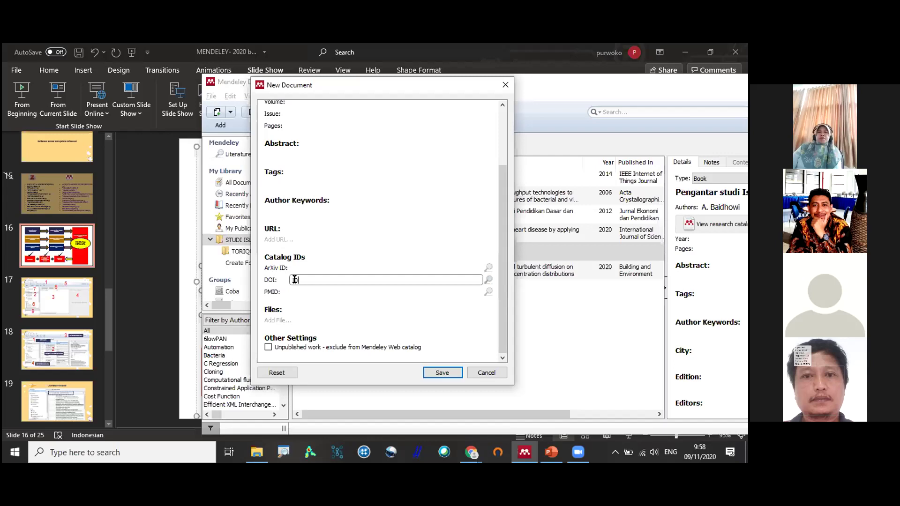
{"action": "type", "text": "10.10"}
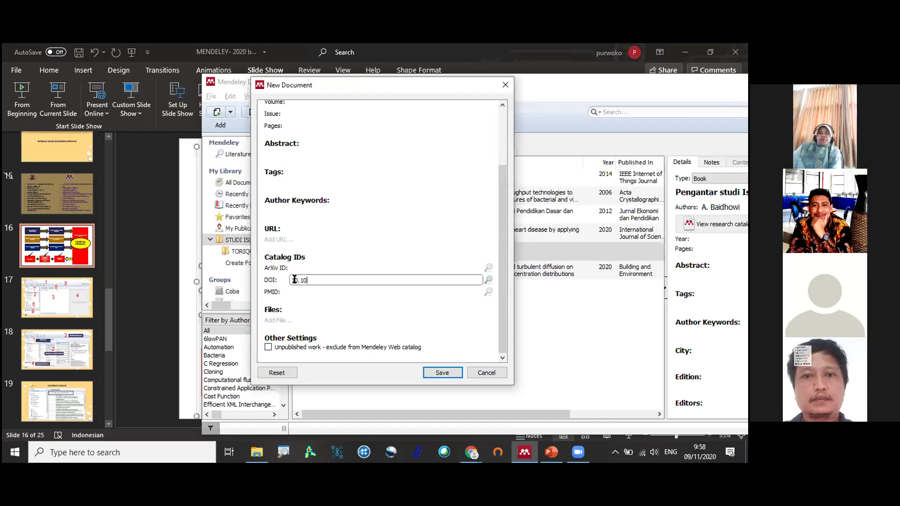
{"action": "type", "text": ".1"}
{"action": "type", "text": "6"}
{"action": "key", "text": "Left"}
{"action": "key", "text": "Left"}
{"action": "key", "text": "BackSpace"}
{"action": "type", "text": "/j.soles"}
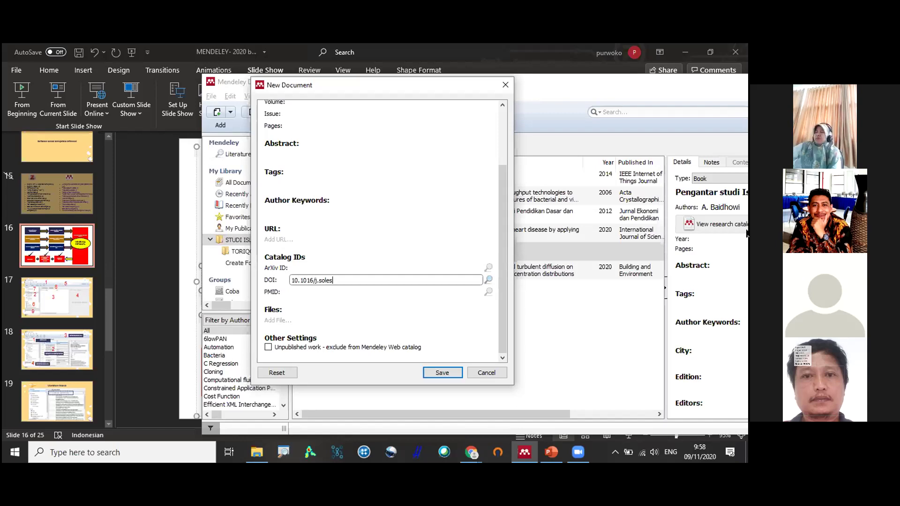
{"action": "key", "text": "BackSpace"}
{"action": "key", "text": "BackSpace"}
{"action": "type", "text": "ner"}
{"action": "type", "text": ".2020.02.013"}
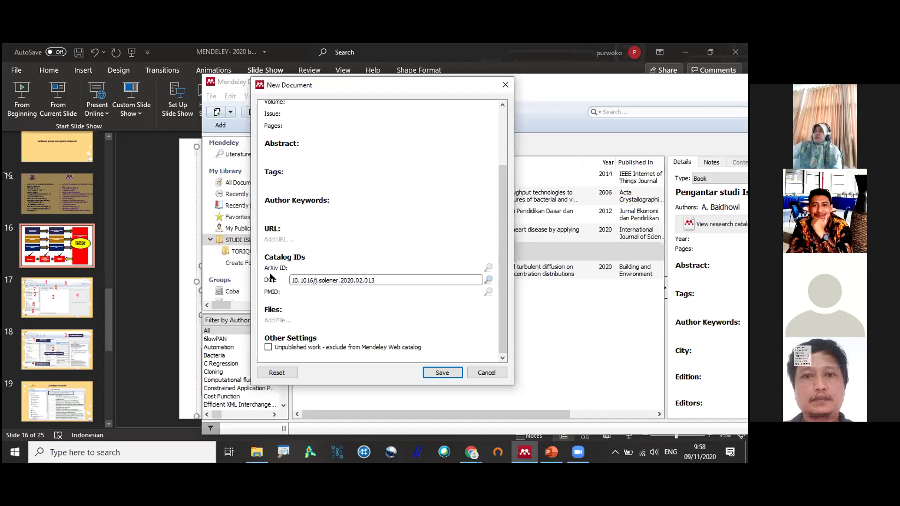
{"action": "key", "text": "shift+Left"}
{"action": "key", "text": "shift+Left"}
{"action": "key", "text": "shift+Left"}
{"action": "key", "text": "shift+Left"}
{"action": "key", "text": "shift+Left"}
{"action": "key", "text": "shift+Left"}
{"action": "key", "text": "shift+Left"}
{"action": "key", "text": "shift+Left"}
{"action": "key", "text": "shift+Left"}
{"action": "key", "text": "shift+Left"}
{"action": "key", "text": "shift+Home"}
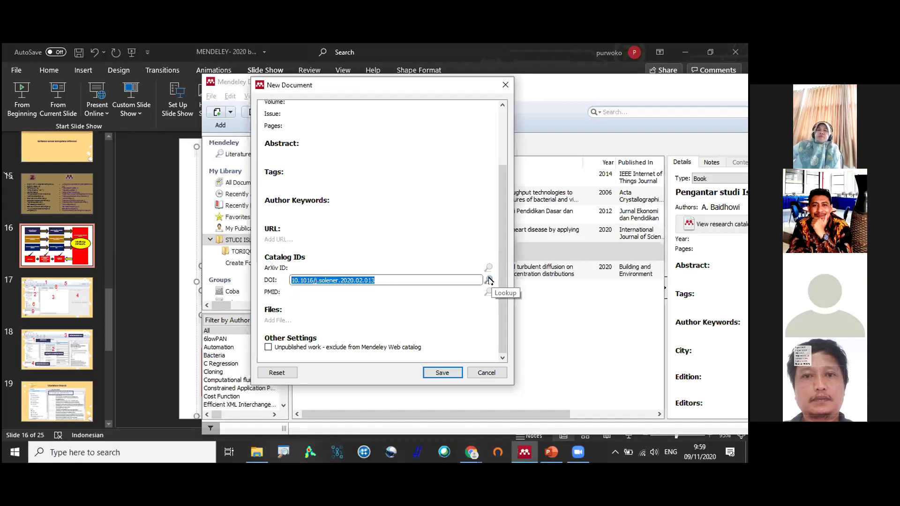
Look up the DOI to fetch the solar cooling article's details: Solar Energy 2020, volume 199, pages 100-114.
{"action": "left_click", "coordinate": [489, 280]}
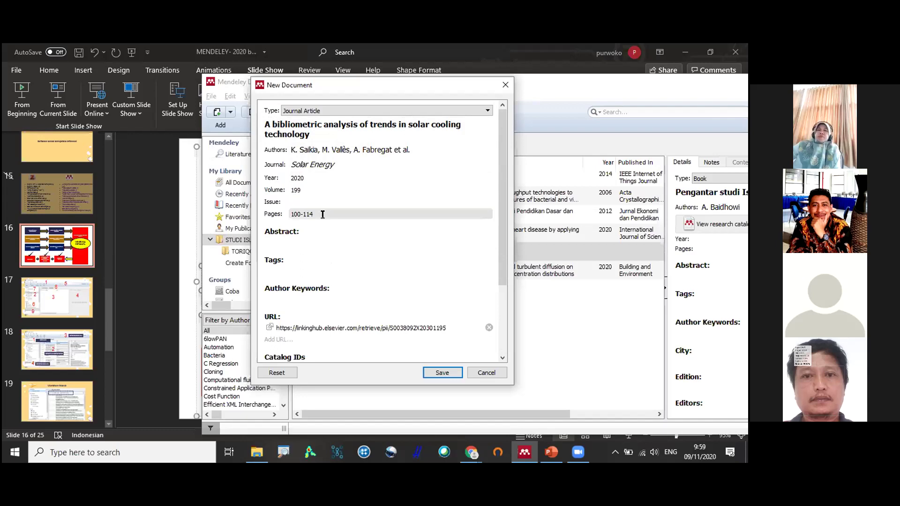
{"action": "scroll", "coordinate": [322, 214], "scroll_direction": "down", "scroll_amount": 3}
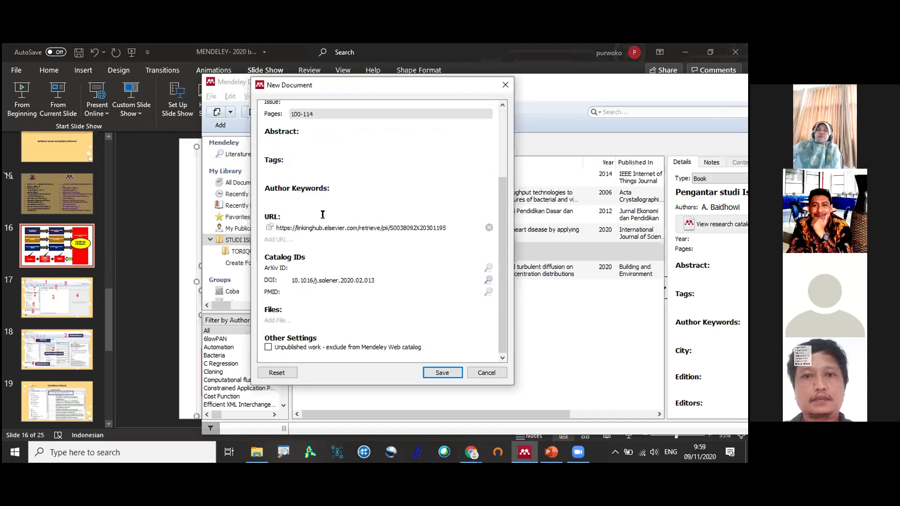
{"action": "scroll", "coordinate": [322, 215], "scroll_direction": "up", "scroll_amount": 3}
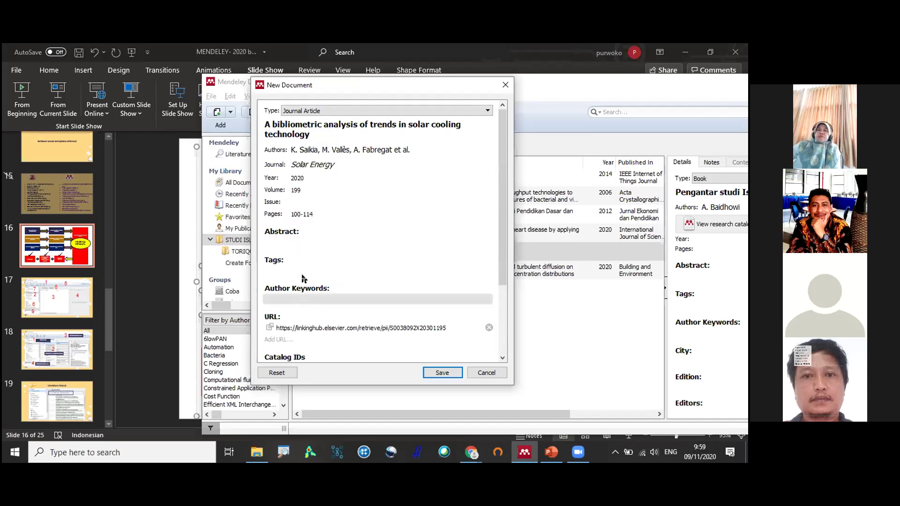
{"action": "left_click", "coordinate": [310, 245]}
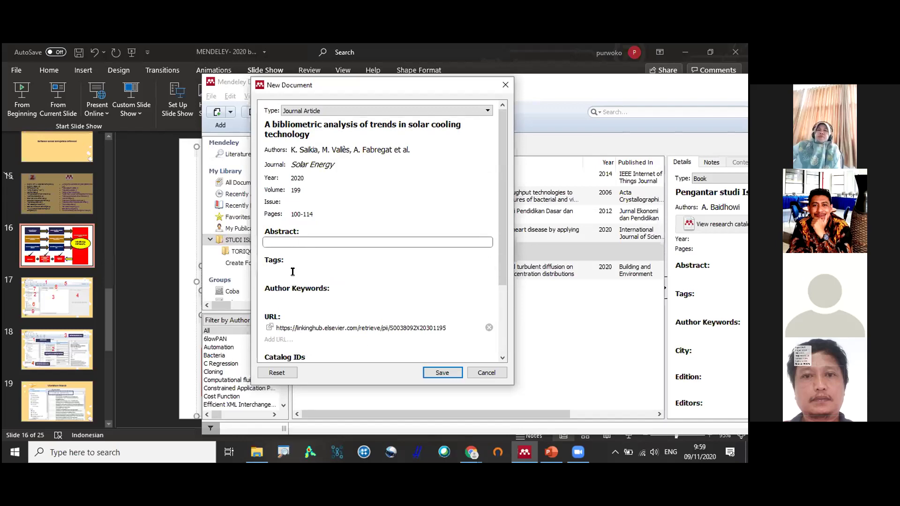
Add the author keywords kw1 and kw2 to the solar cooling article.
{"action": "left_click", "coordinate": [292, 272]}
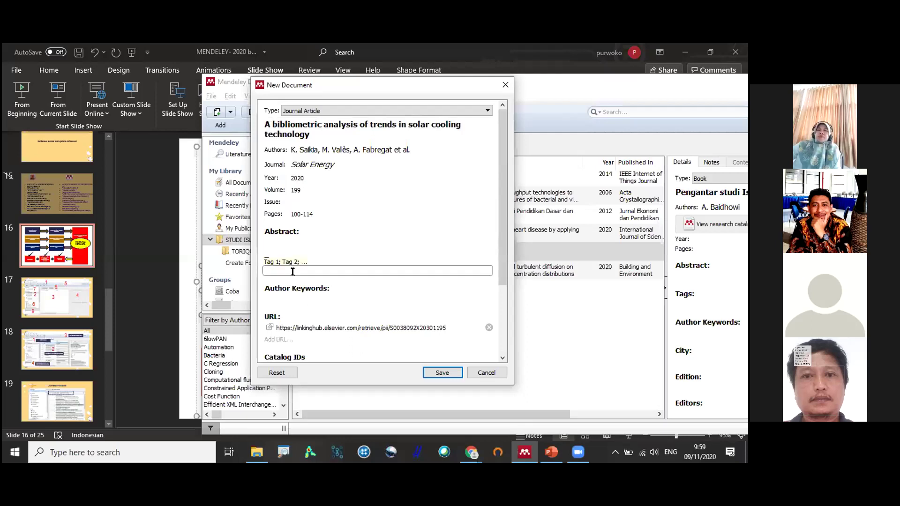
{"action": "key", "text": "Tab"}
{"action": "left_click", "coordinate": [292, 272]}
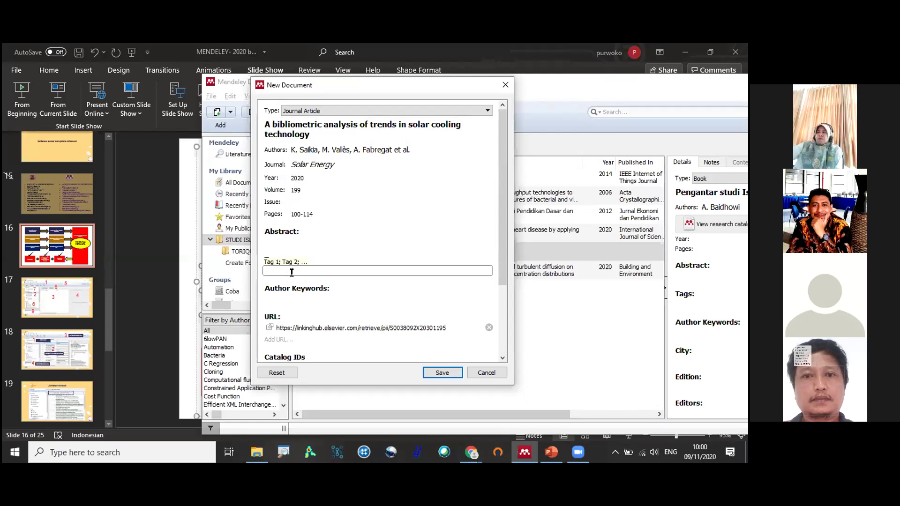
{"action": "left_click", "coordinate": [285, 305]}
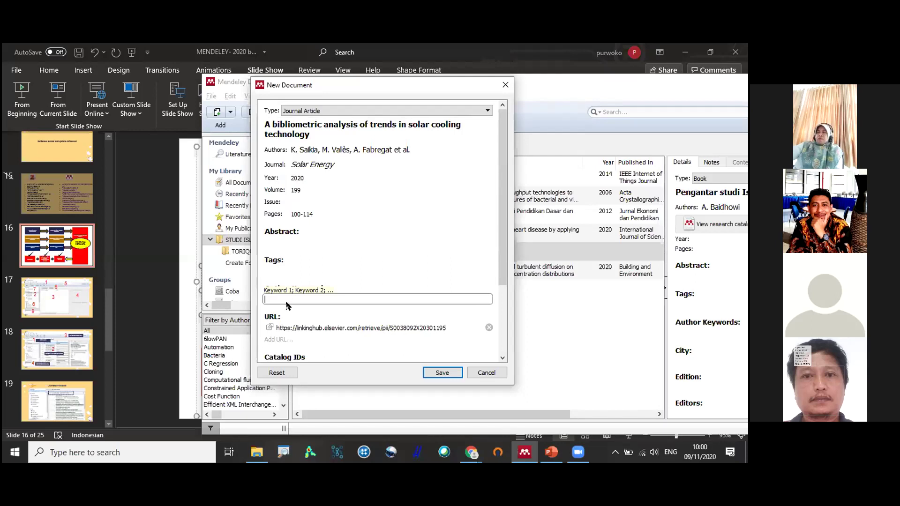
{"action": "type", "text": "kw"}
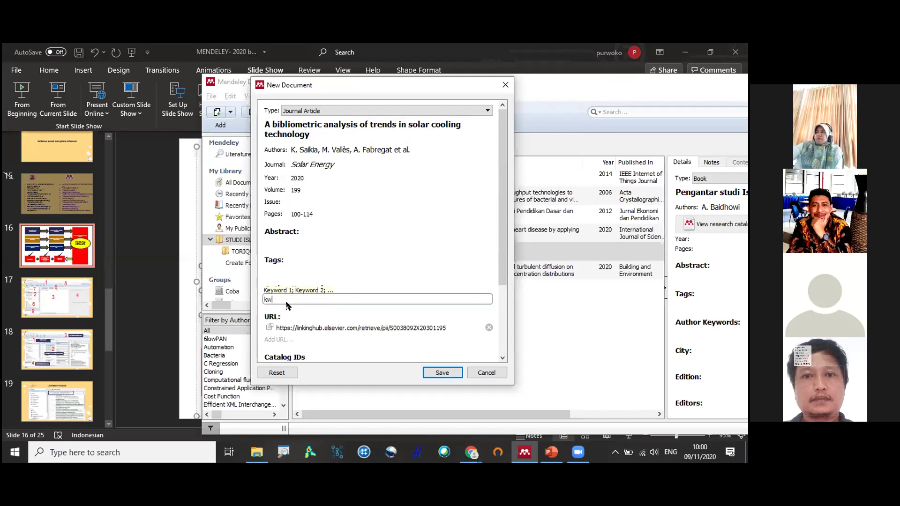
{"action": "type", "text": "1;kw2;"}
{"action": "left_click", "coordinate": [344, 272]}
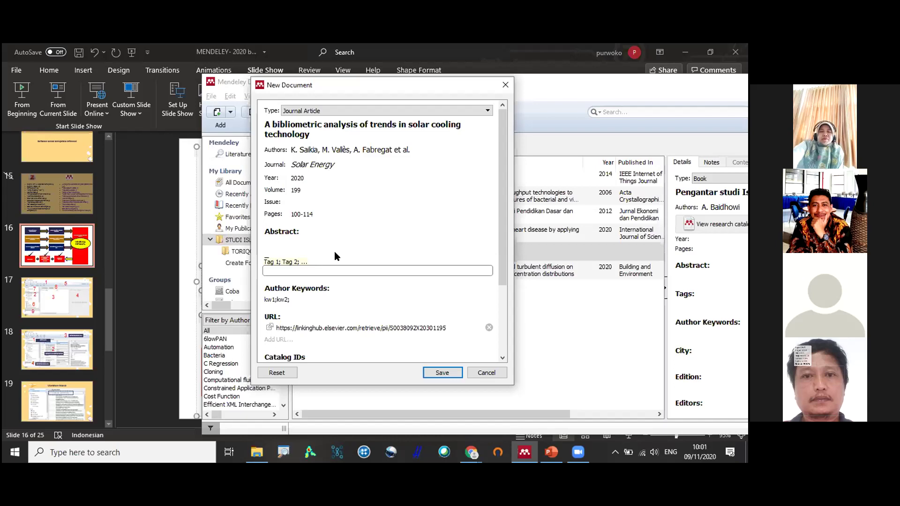
Enter the tags 'jabariyah; qodariyah', correcting a typo, and save the solar cooling article.
{"action": "left_click", "coordinate": [281, 272]}
{"action": "type", "text": "jabariyah; qodariyah"}
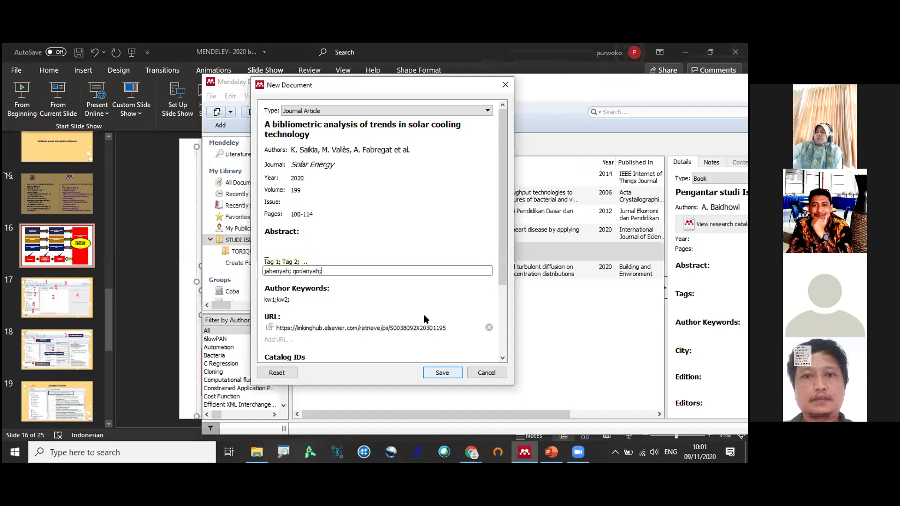
{"action": "key", "text": "Return"}
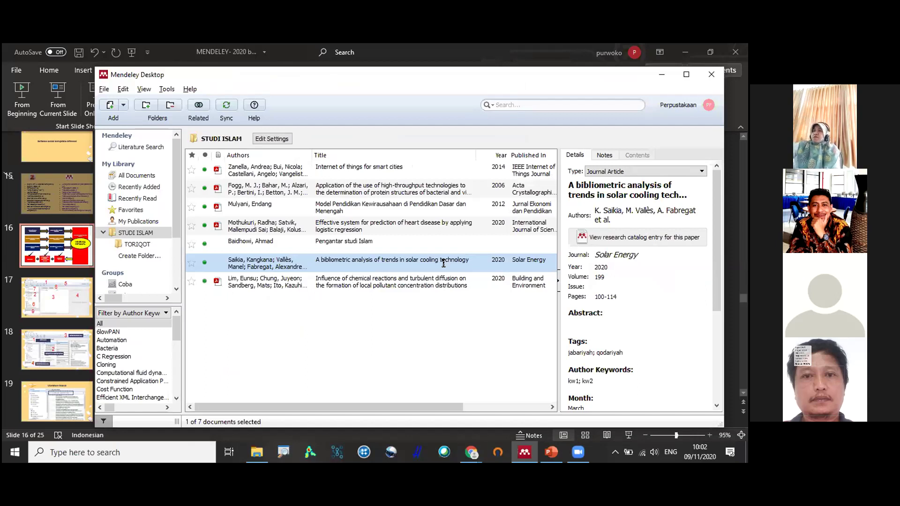
Select the 'Add entry manually, atau via DOI' text in PowerPoint, then maximize Mendeley.
{"action": "key", "text": "alt+Tab"}
{"action": "left_click", "coordinate": [425, 288]}
{"action": "key", "text": "ctrl+End"}
{"action": "triple_click", "coordinate": [411, 288]}
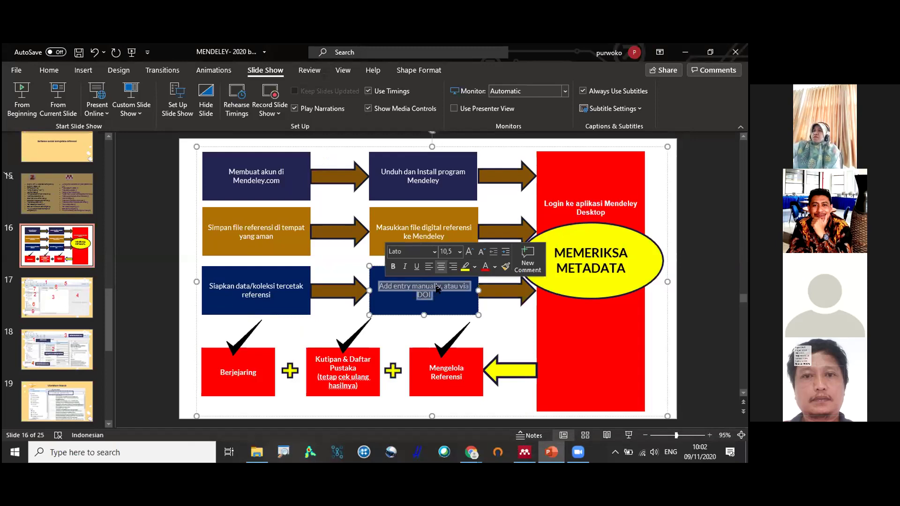
{"action": "left_click", "coordinate": [532, 459]}
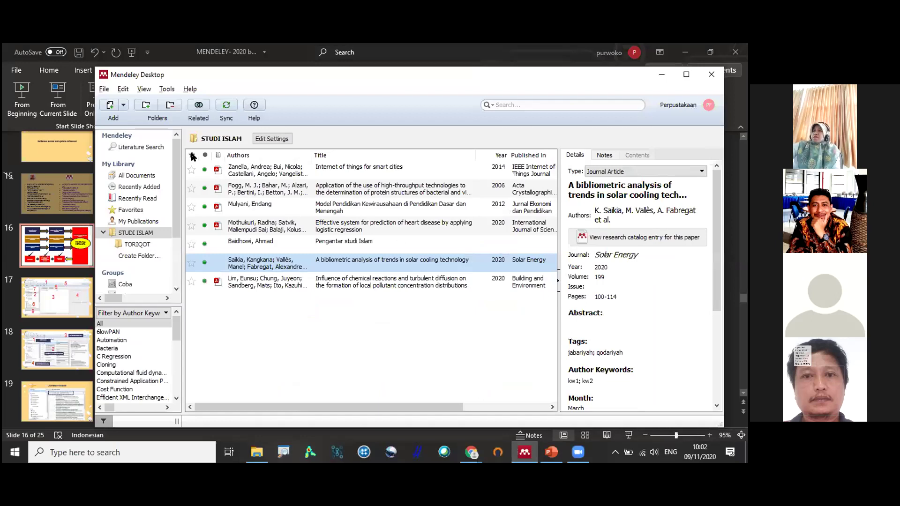
{"action": "key", "text": "super+Up"}
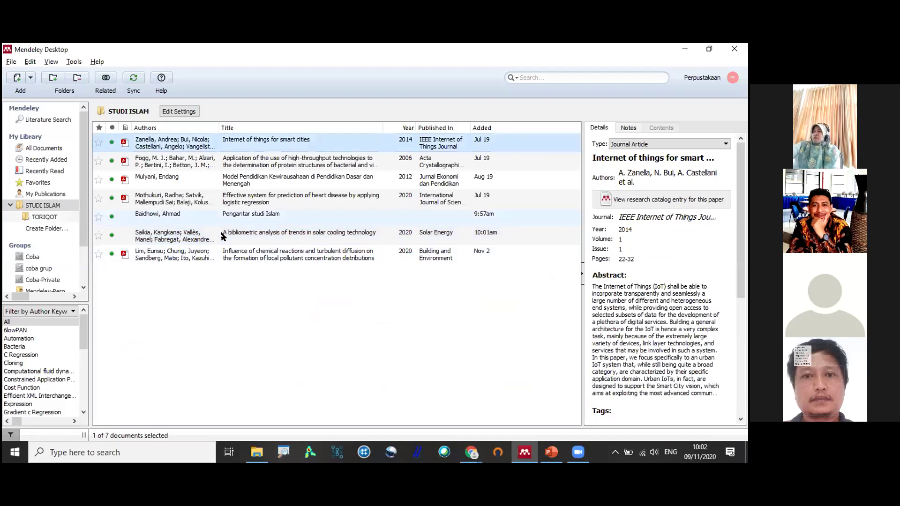
Browse the STUDI ISLAM papers and open the 'Internet of things for smart cities' PDF in a reader tab.
{"action": "left_click", "coordinate": [230, 281]}
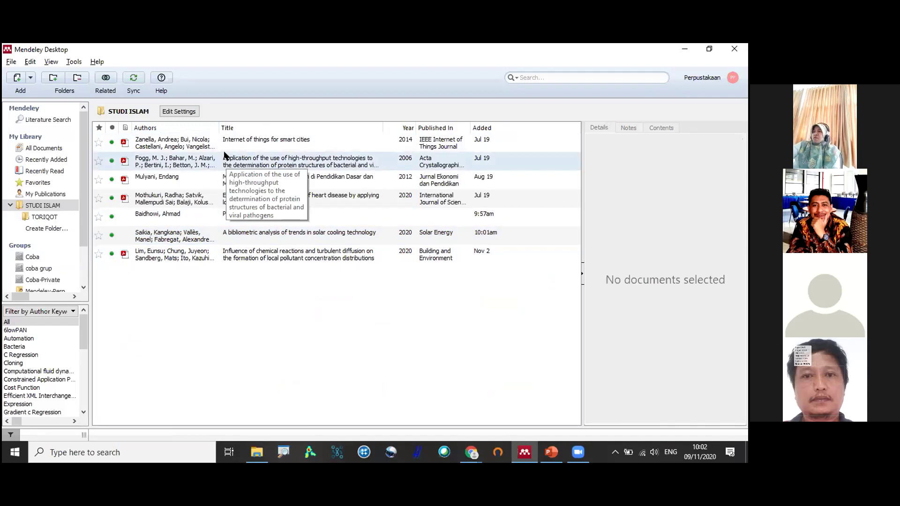
{"action": "left_click", "coordinate": [165, 144]}
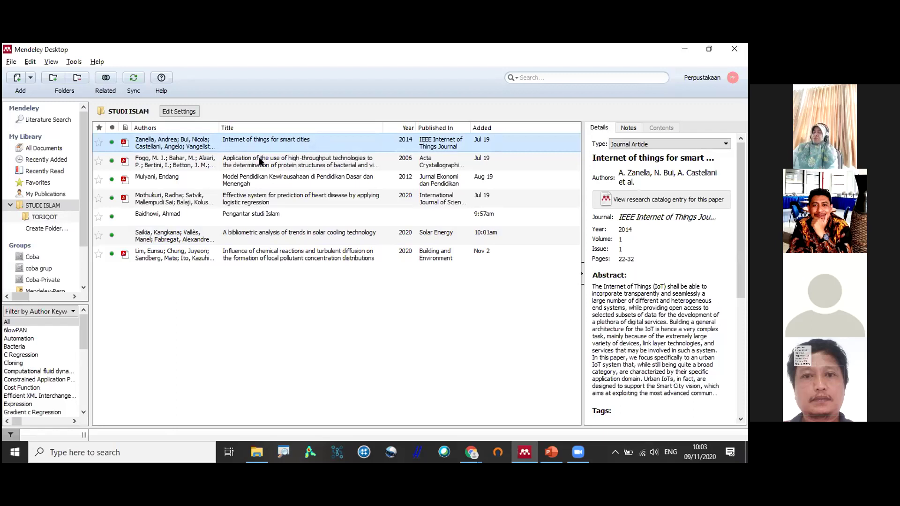
{"action": "left_click", "coordinate": [203, 159]}
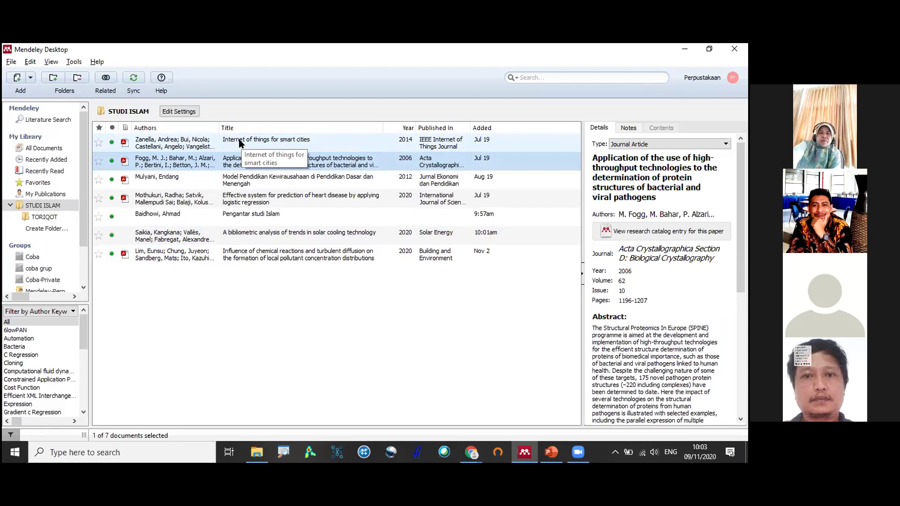
{"action": "left_click", "coordinate": [261, 162]}
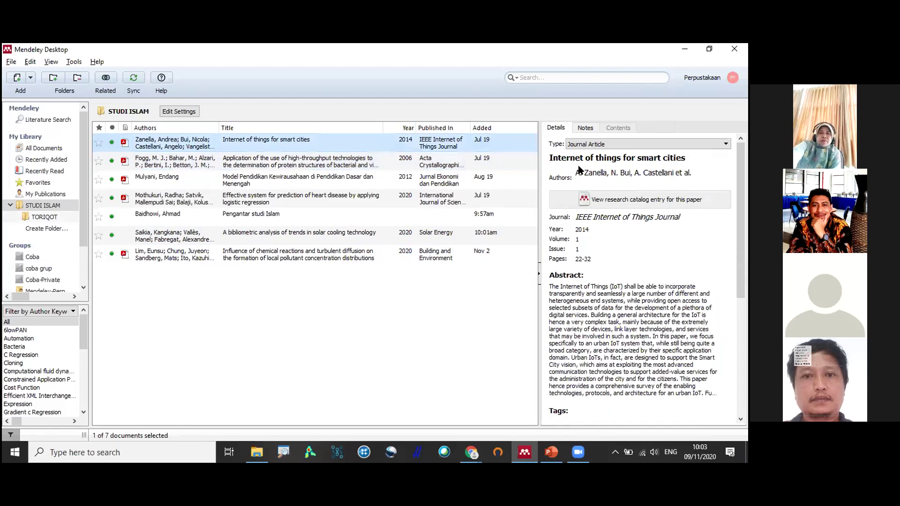
{"action": "scroll", "coordinate": [577, 164], "scroll_direction": "down", "scroll_amount": 5}
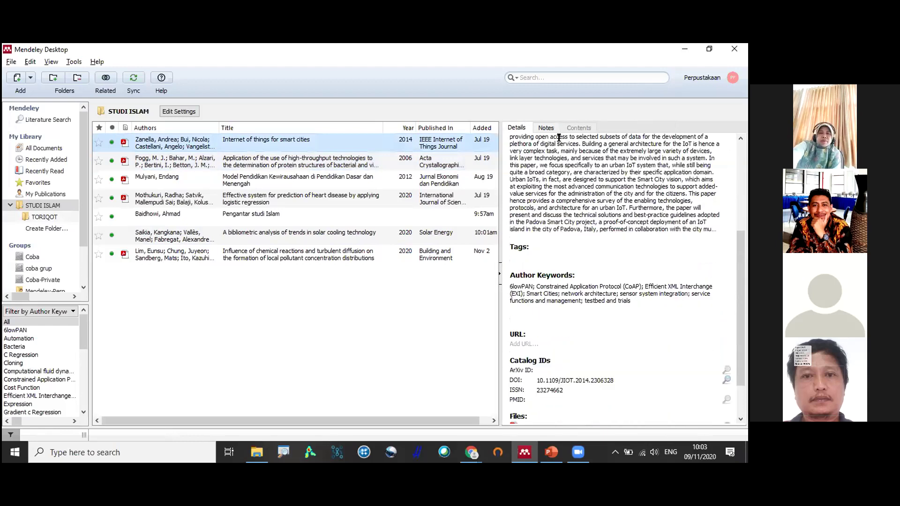
{"action": "scroll", "coordinate": [558, 137], "scroll_direction": "up", "scroll_amount": 5}
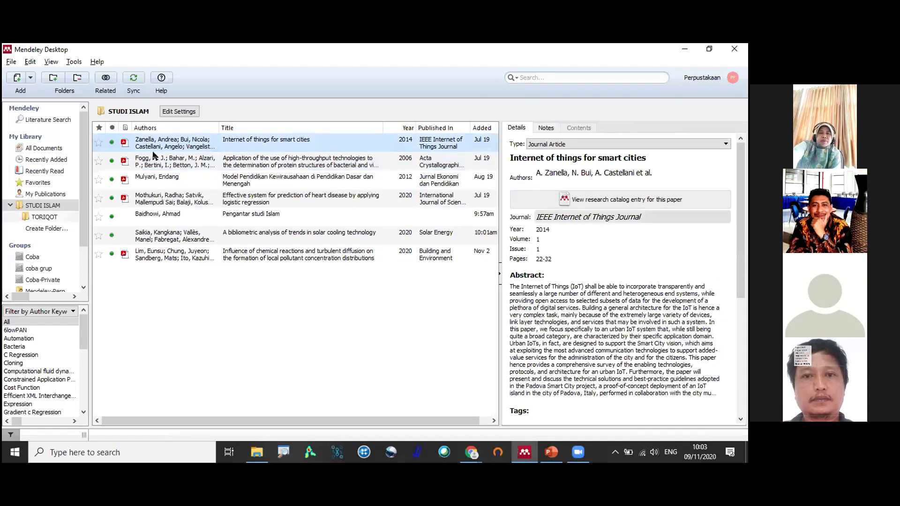
{"action": "scroll", "coordinate": [559, 180], "scroll_direction": "down", "scroll_amount": 4}
{"action": "left_click", "coordinate": [125, 144]}
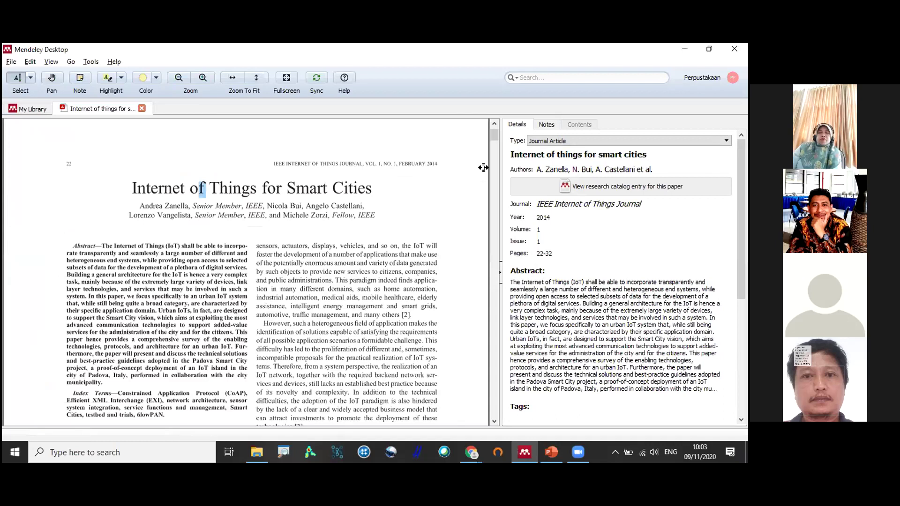
{"action": "left_click", "coordinate": [328, 186]}
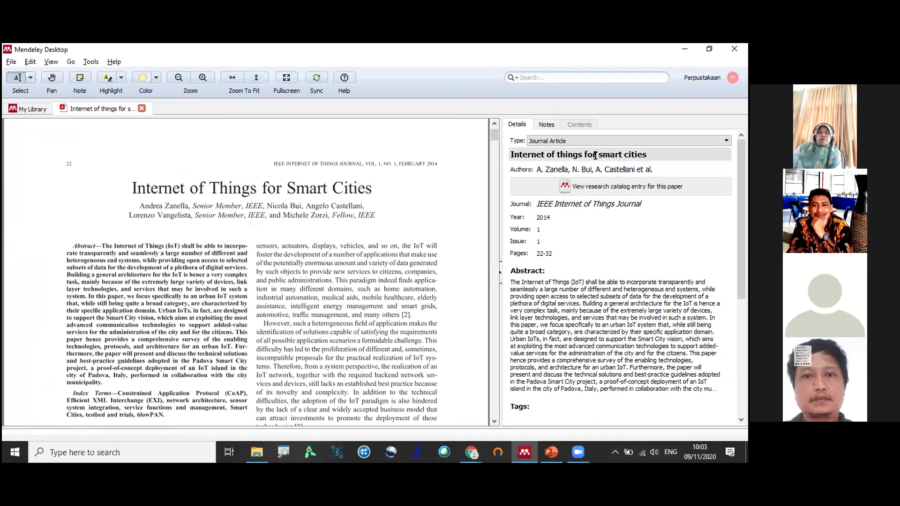
{"action": "left_click_drag", "start_coordinate": [149, 206], "coordinate": [170, 206]}
{"action": "left_click_drag", "start_coordinate": [273, 207], "coordinate": [140, 206]}
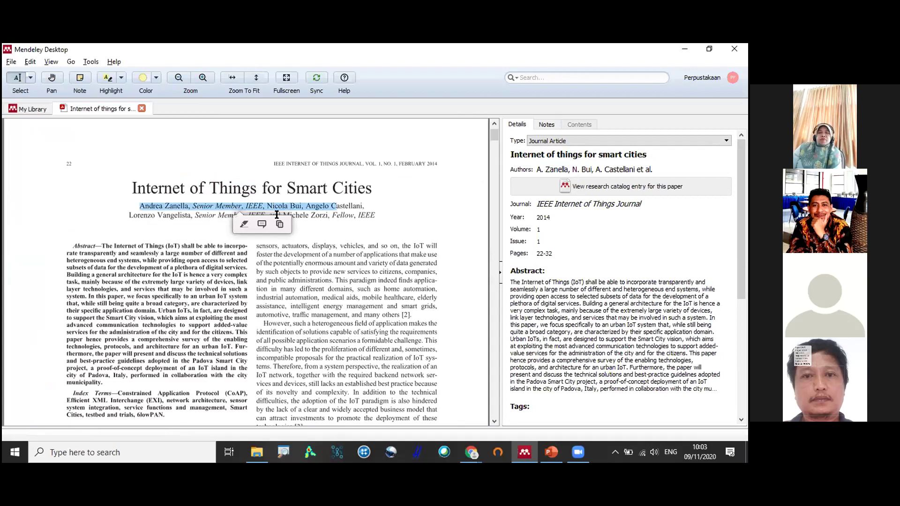
{"action": "left_click_drag", "start_coordinate": [283, 216], "coordinate": [296, 215]}
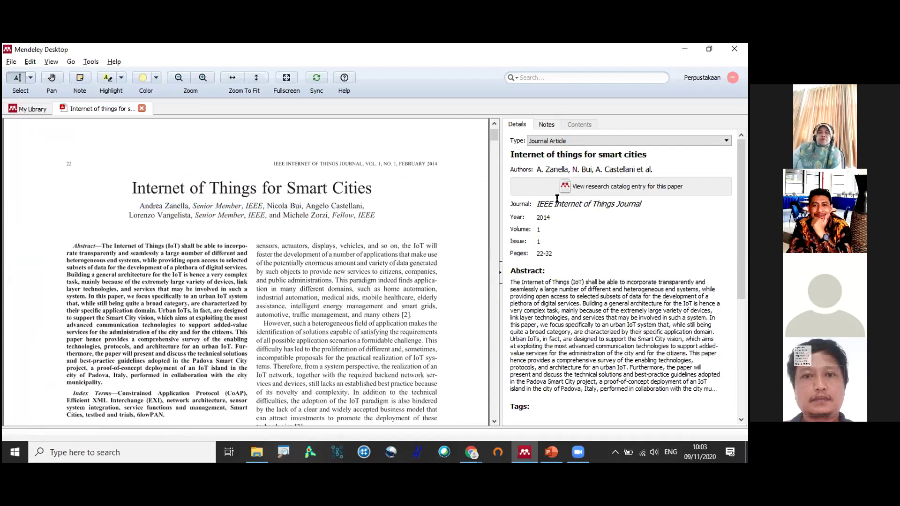
{"action": "left_click", "coordinate": [593, 168]}
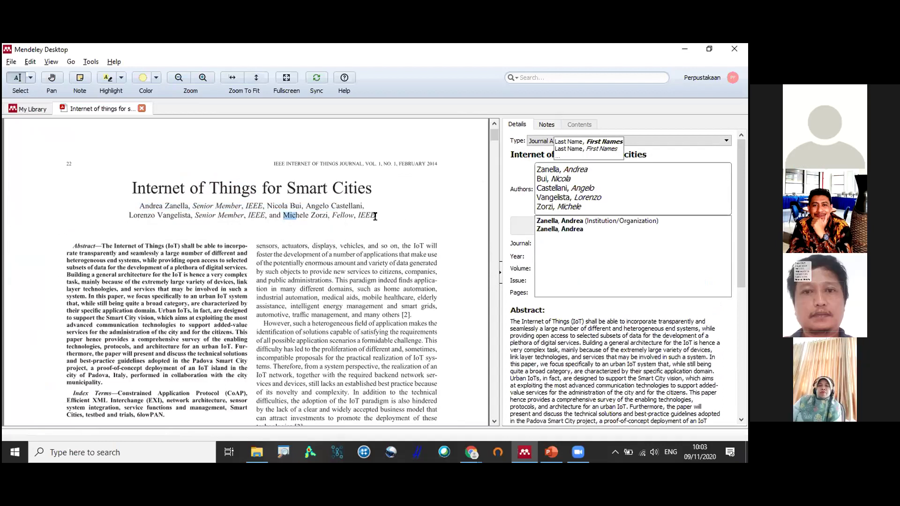
{"action": "left_click", "coordinate": [270, 162]}
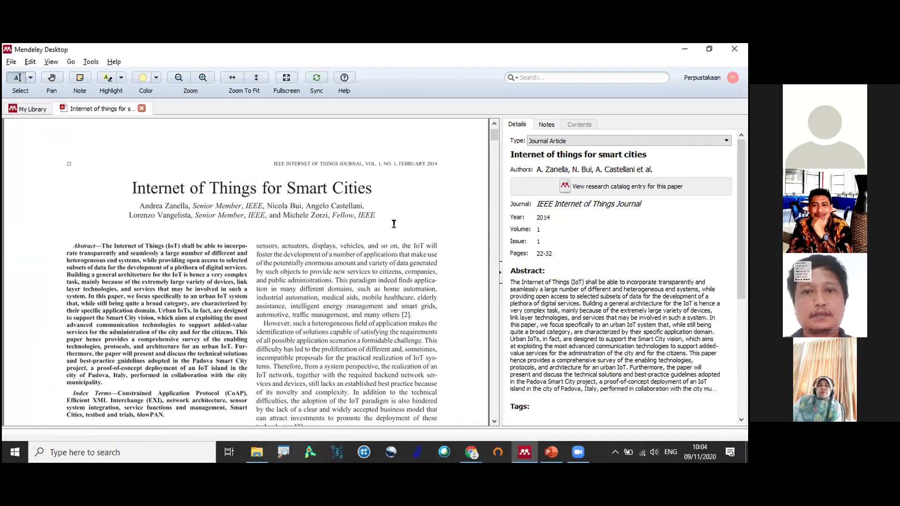
{"action": "left_click_drag", "start_coordinate": [494, 137], "coordinate": [505, 394]}
{"action": "left_click_drag", "start_coordinate": [506, 358], "coordinate": [518, 387]}
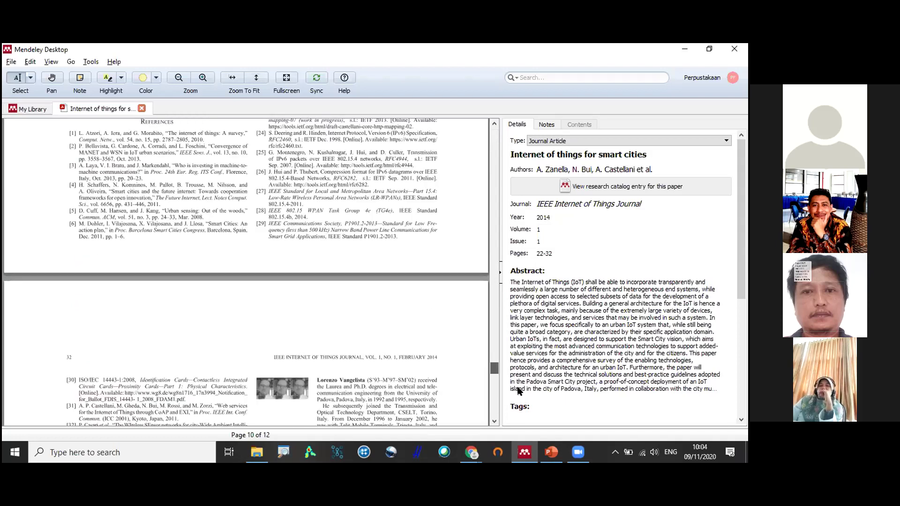
{"action": "scroll", "coordinate": [352, 303], "scroll_direction": "down", "scroll_amount": 10}
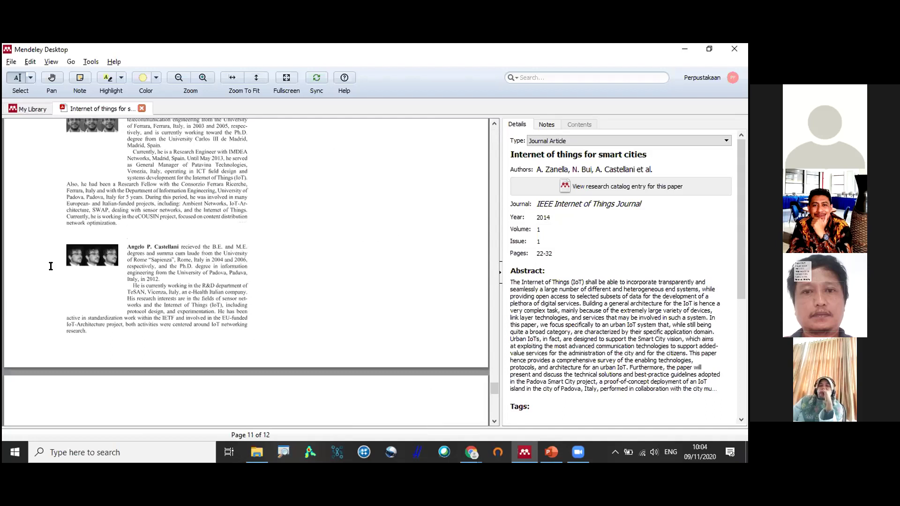
{"action": "scroll", "coordinate": [73, 275], "scroll_direction": "down", "scroll_amount": 3}
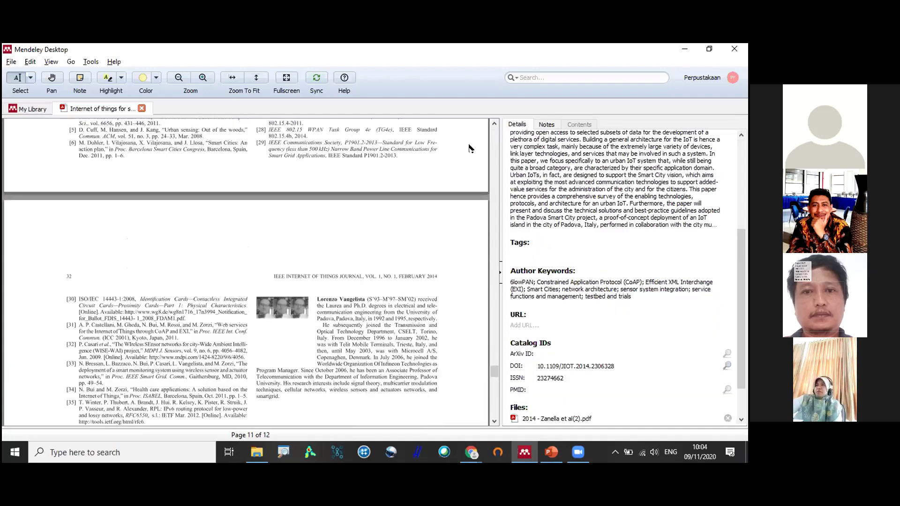
{"action": "scroll", "coordinate": [470, 149], "scroll_direction": "up", "scroll_amount": 5}
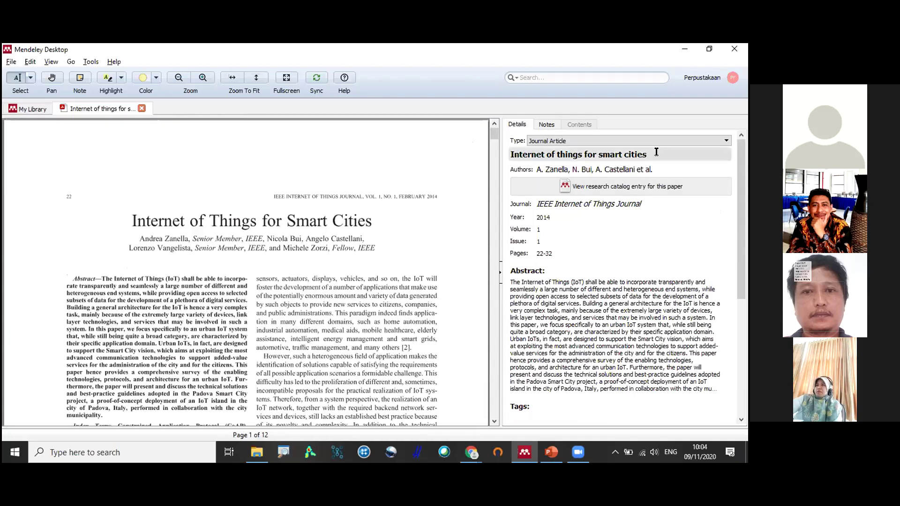
Append ' in Indonesia' so the title reads 'Internet of things for smart cities in Indonesia'.
{"action": "left_click", "coordinate": [703, 162]}
{"action": "type", "text": "in Indonesia"}
{"action": "left_click", "coordinate": [657, 171]}
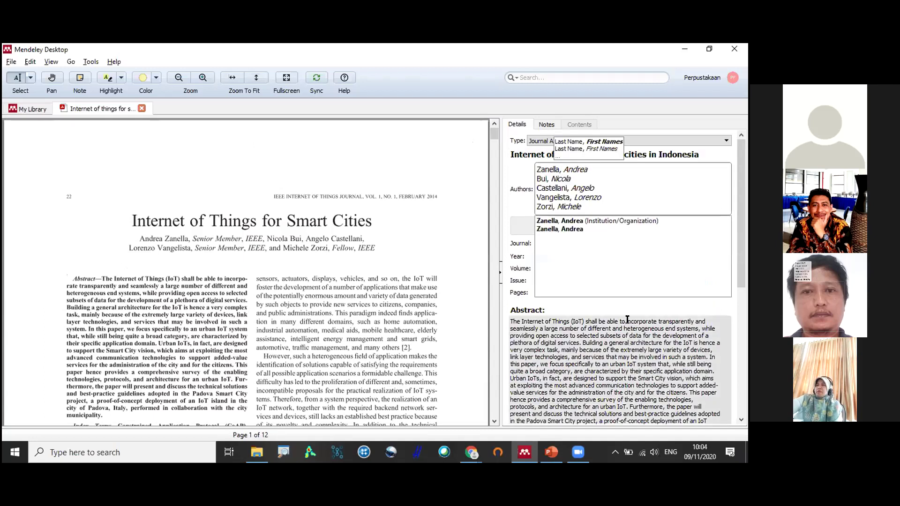
{"action": "left_click", "coordinate": [643, 224]}
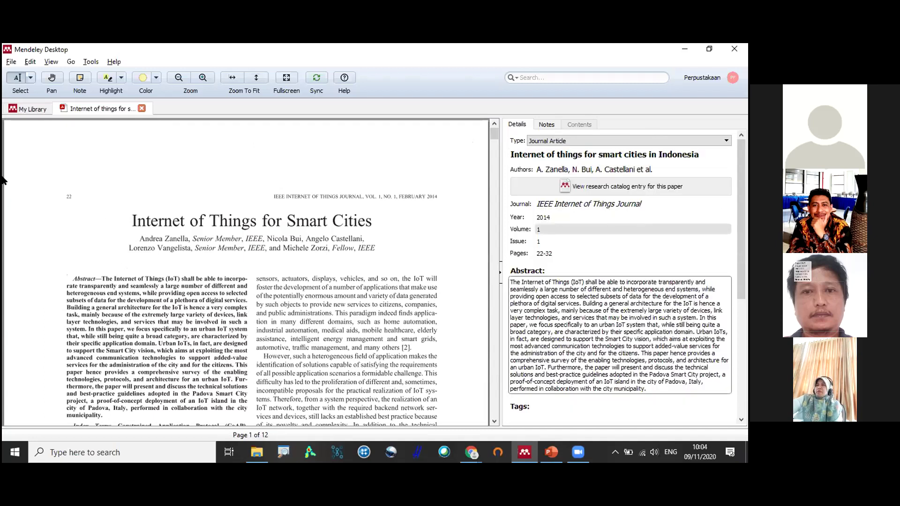
{"action": "left_click", "coordinate": [10, 61]}
Add one more author to the IoT paper's author list.
{"action": "left_click", "coordinate": [310, 225]}
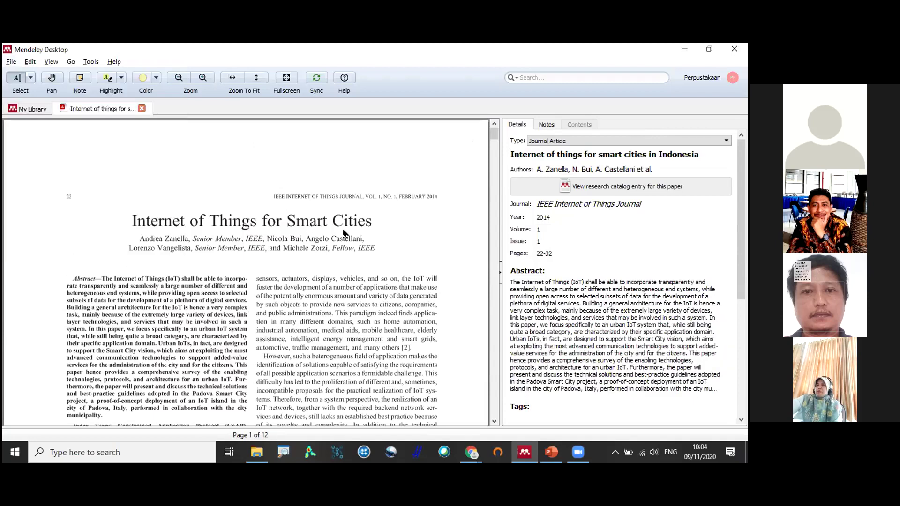
{"action": "left_click", "coordinate": [595, 171]}
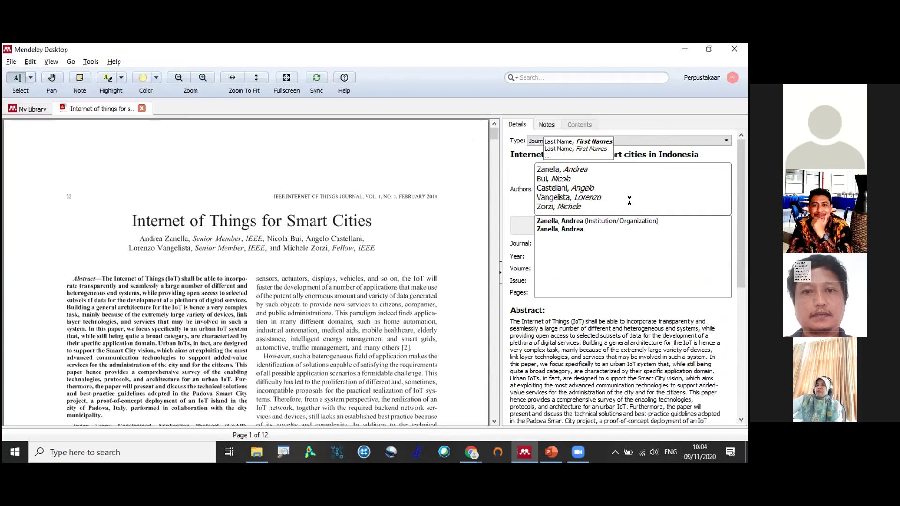
{"action": "key", "text": "Return"}
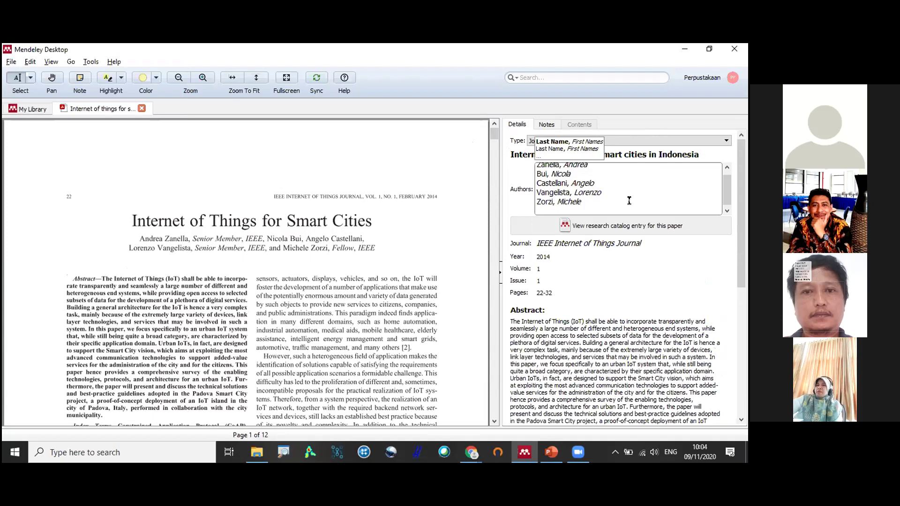
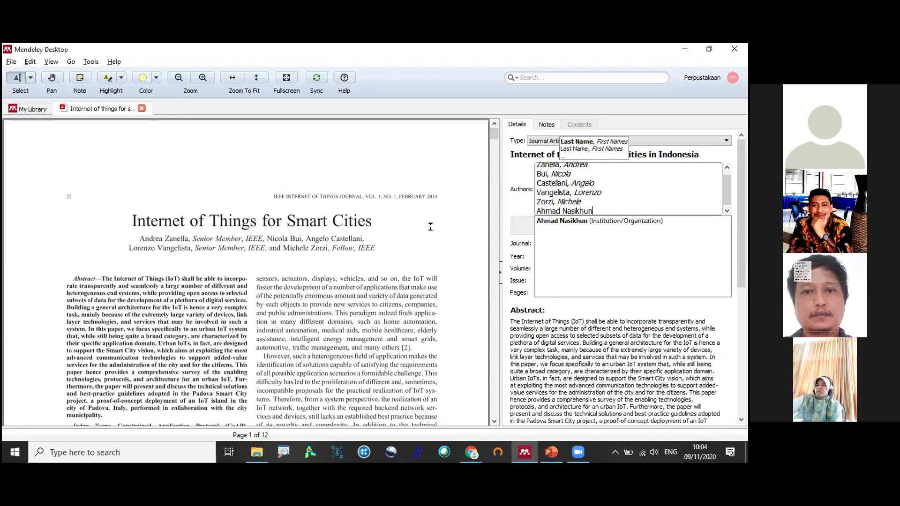
{"action": "key", "text": "Return"}
{"action": "left_click", "coordinate": [430, 227]}
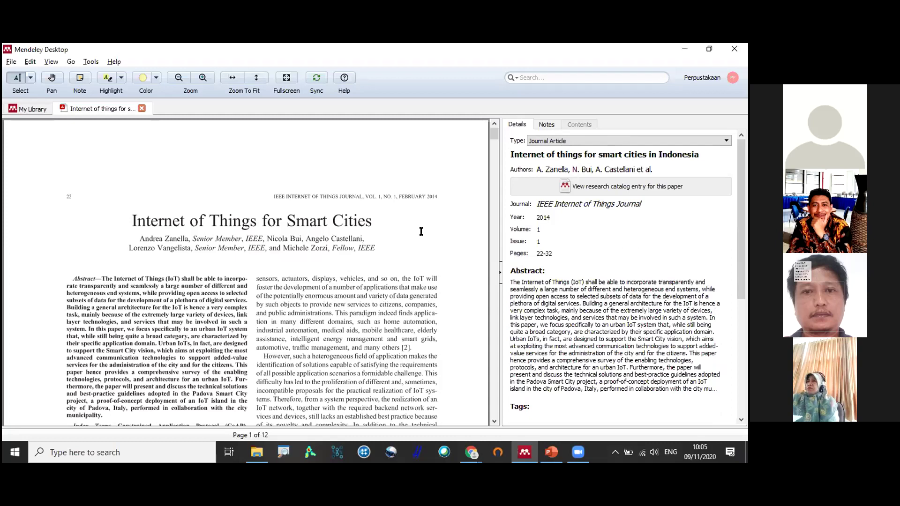
{"action": "scroll", "coordinate": [424, 237], "scroll_direction": "down", "scroll_amount": 1}
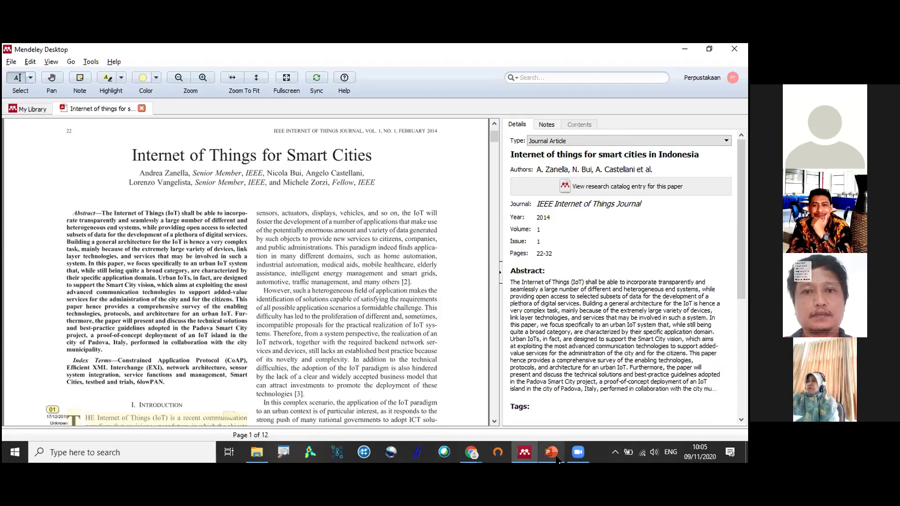
{"action": "left_click", "coordinate": [552, 453]}
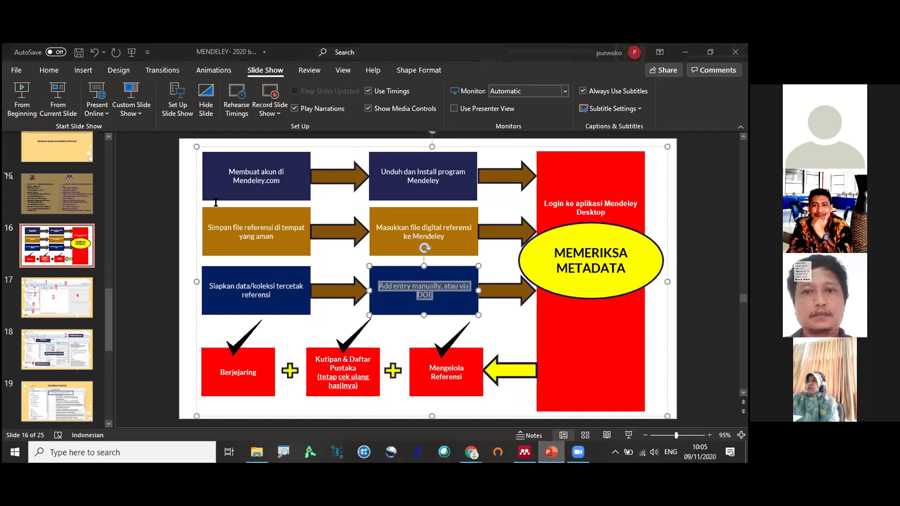
{"action": "key", "text": "alt+Tab"}
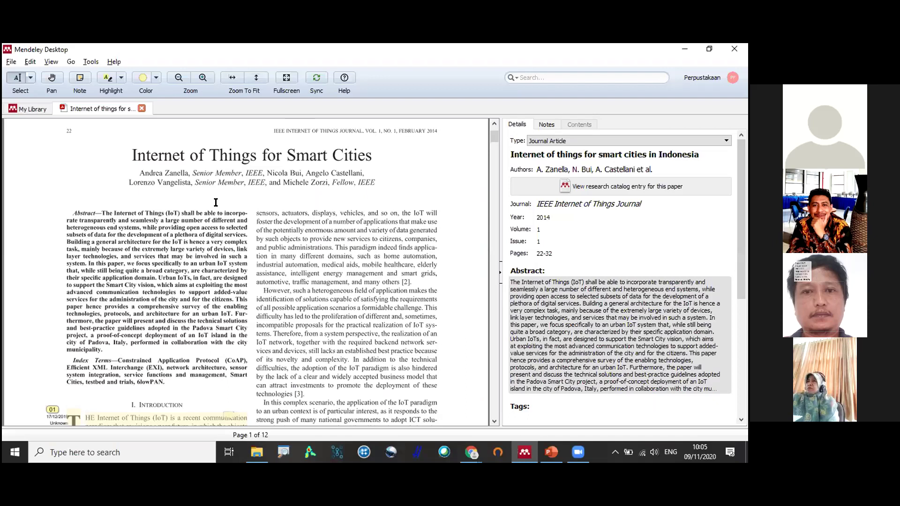
Return to the STUDI ISLAM document list, then bring PowerPoint's slide 16 to the front.
{"action": "key", "text": "ctrl+Tab"}
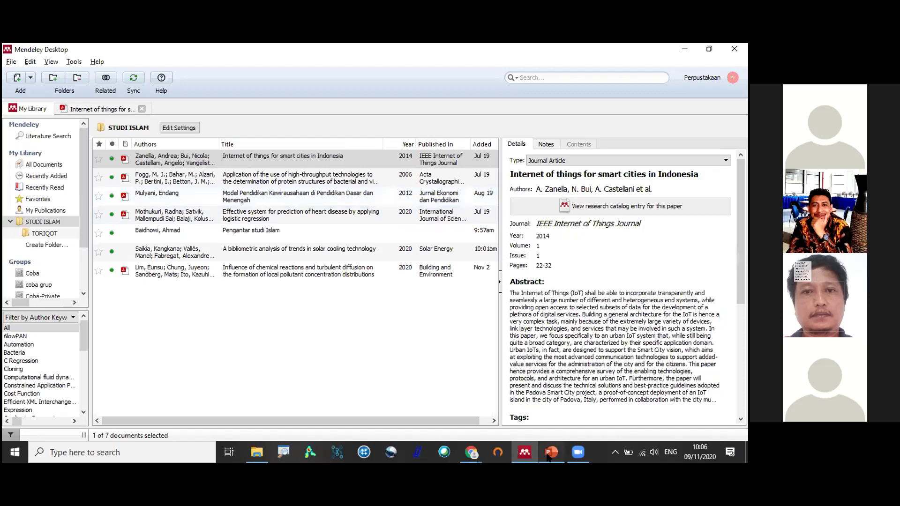
{"action": "left_click", "coordinate": [549, 452]}
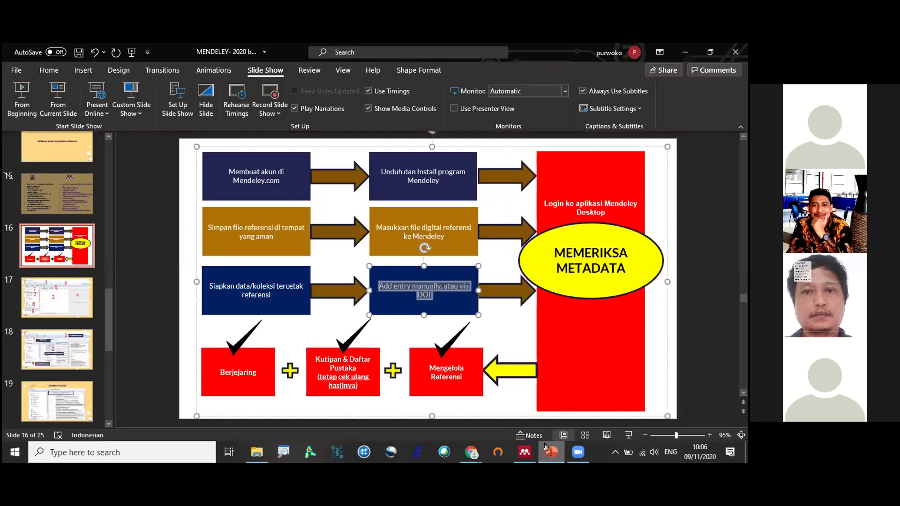
Deselect the slide's text box, switch back to Mendeley and select the Indonesia IoT article.
{"action": "left_click", "coordinate": [380, 257]}
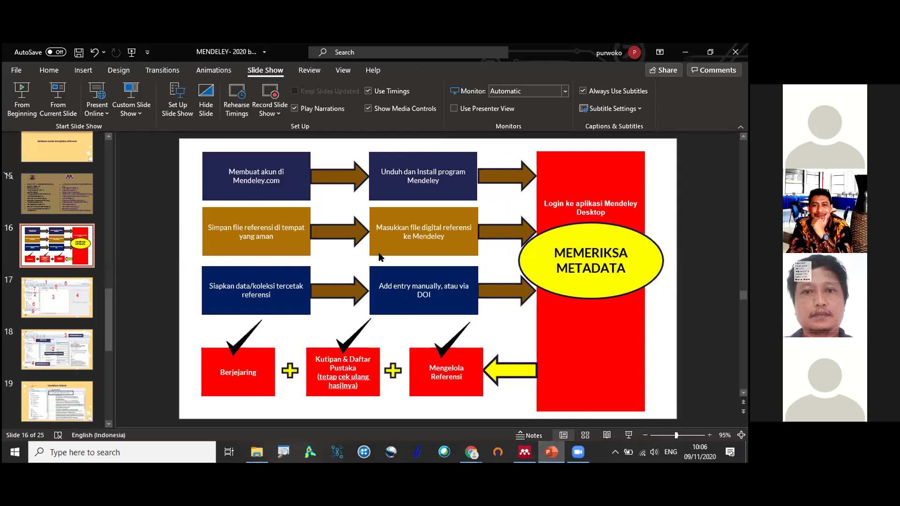
{"action": "key", "text": "alt+Tab"}
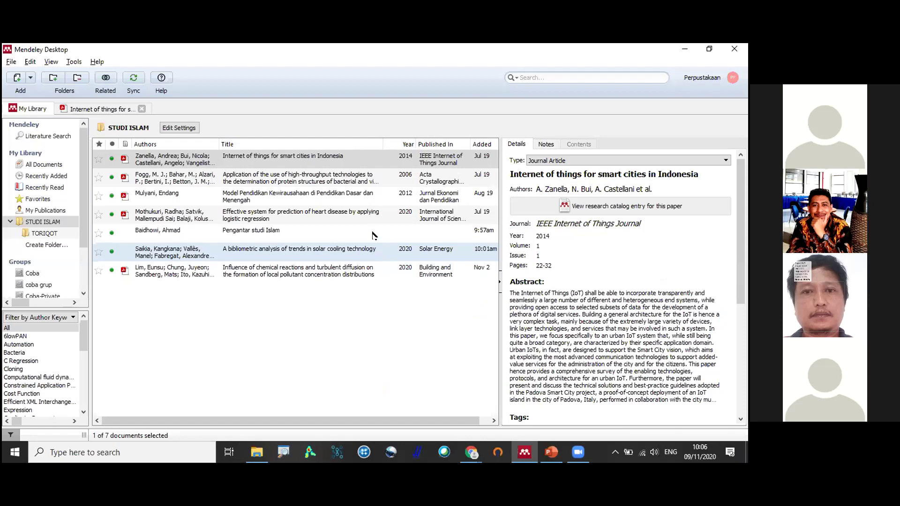
{"action": "left_click", "coordinate": [279, 163]}
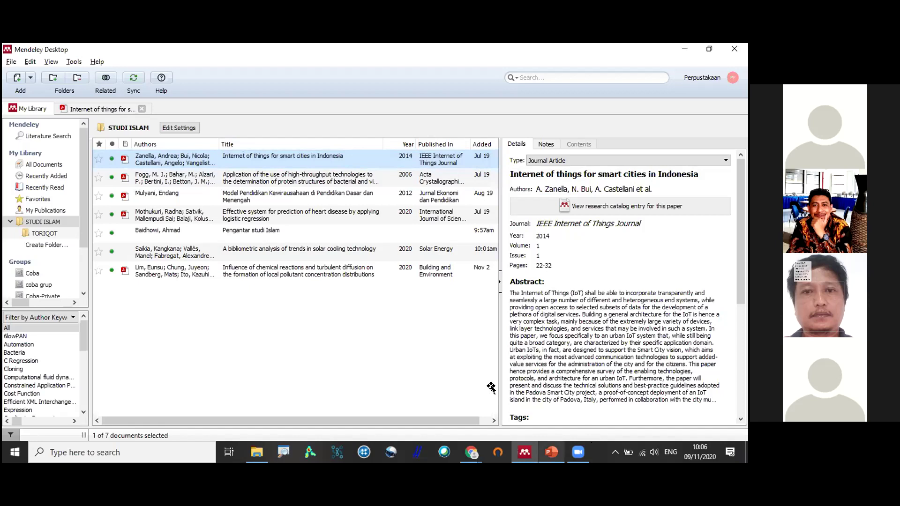
Switch to PowerPoint's slide 16 workflow diagram.
{"action": "key", "text": "alt+Tab"}
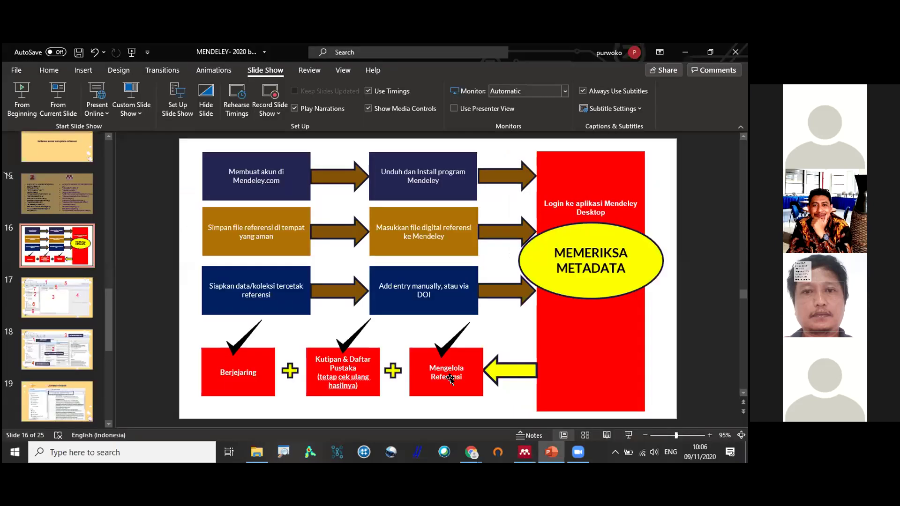
Select 'Mengelola' on the slide, then minimise PowerPoint to reveal the STUDI ISLAM list.
{"action": "double_click", "coordinate": [449, 374]}
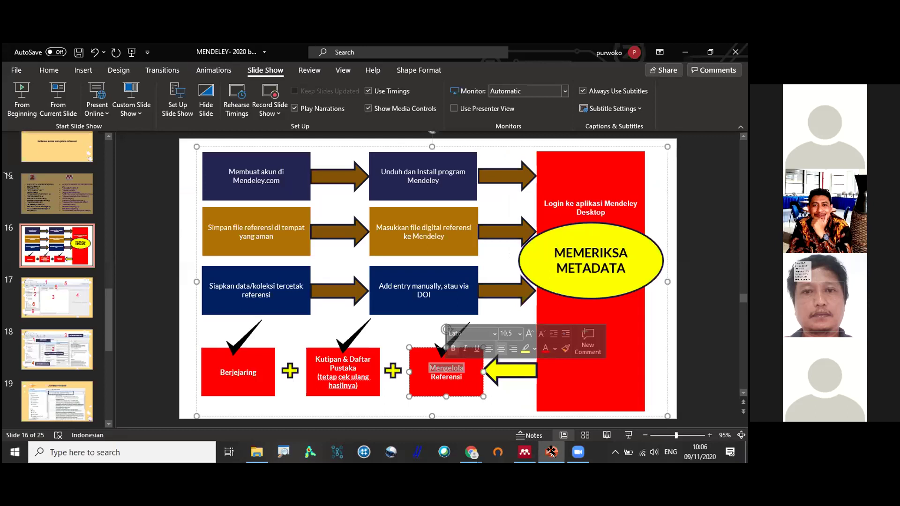
{"action": "left_click", "coordinate": [551, 452]}
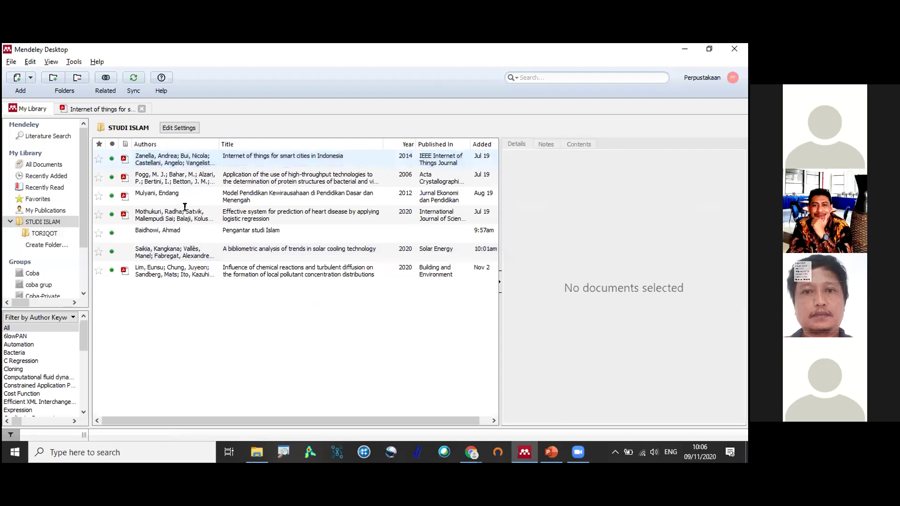
Open the high-throughput protein structures paper and move its 'catatan' note lower on the page.
{"action": "left_click", "coordinate": [124, 158]}
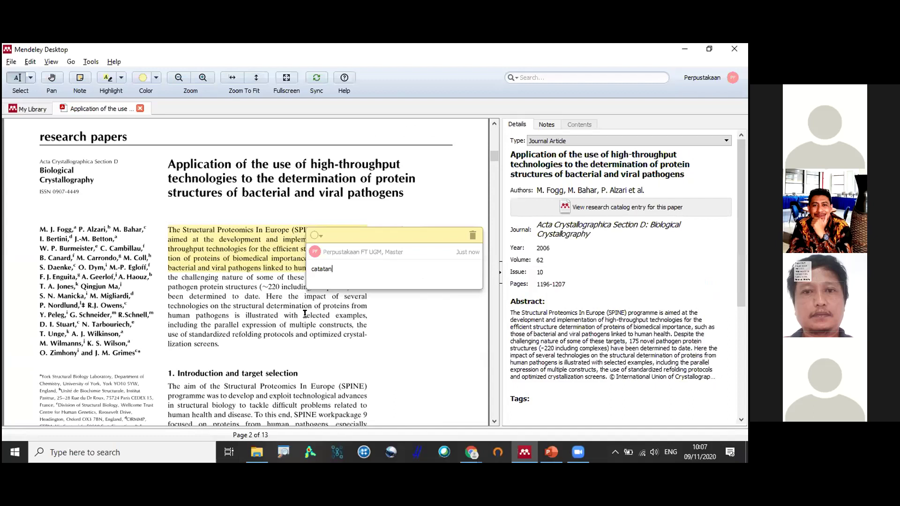
{"action": "left_click_drag", "start_coordinate": [330, 261], "coordinate": [305, 314]}
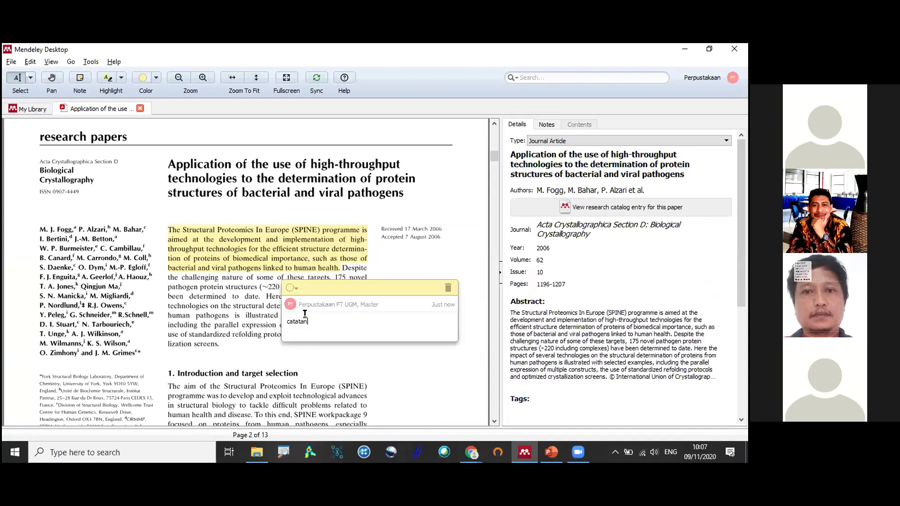
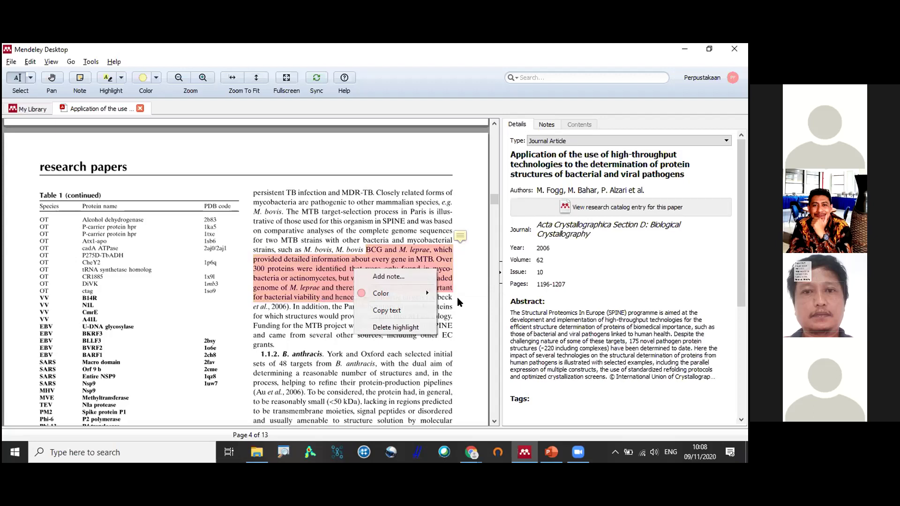
Keep the MTB genome highlight, scroll down to Figure 1, and open the highlight style choices.
{"action": "left_click", "coordinate": [330, 252]}
{"action": "scroll", "coordinate": [330, 253], "scroll_direction": "down", "scroll_amount": 3}
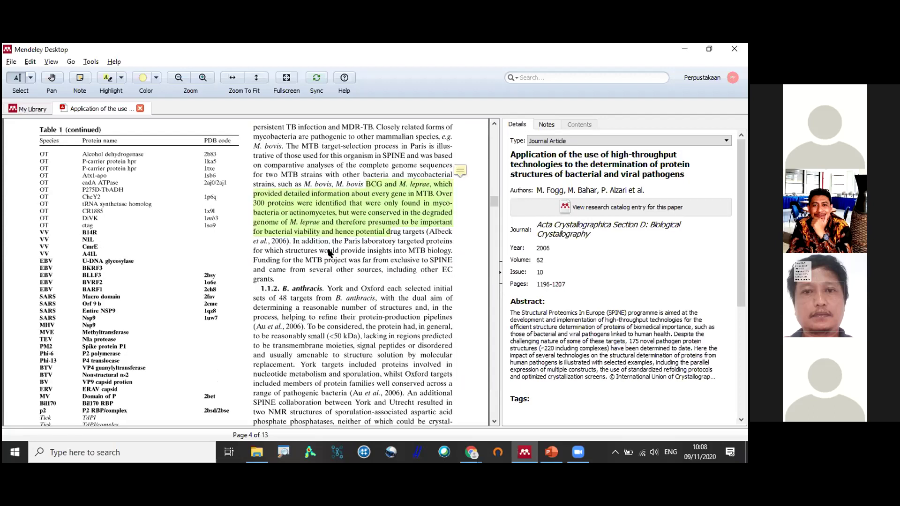
{"action": "scroll", "coordinate": [330, 252], "scroll_direction": "down", "scroll_amount": 10}
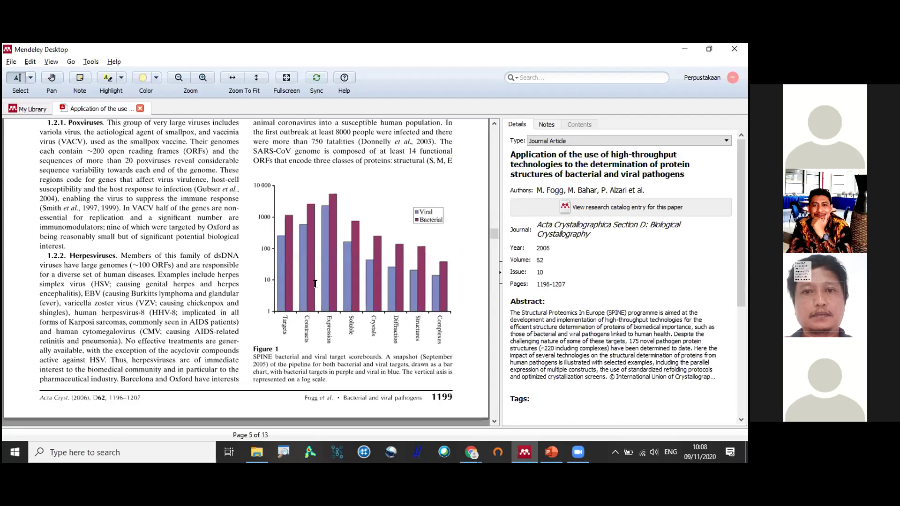
{"action": "scroll", "coordinate": [315, 284], "scroll_direction": "up", "scroll_amount": 2}
{"action": "scroll", "coordinate": [234, 211], "scroll_direction": "down", "scroll_amount": 2}
{"action": "left_click", "coordinate": [121, 78]}
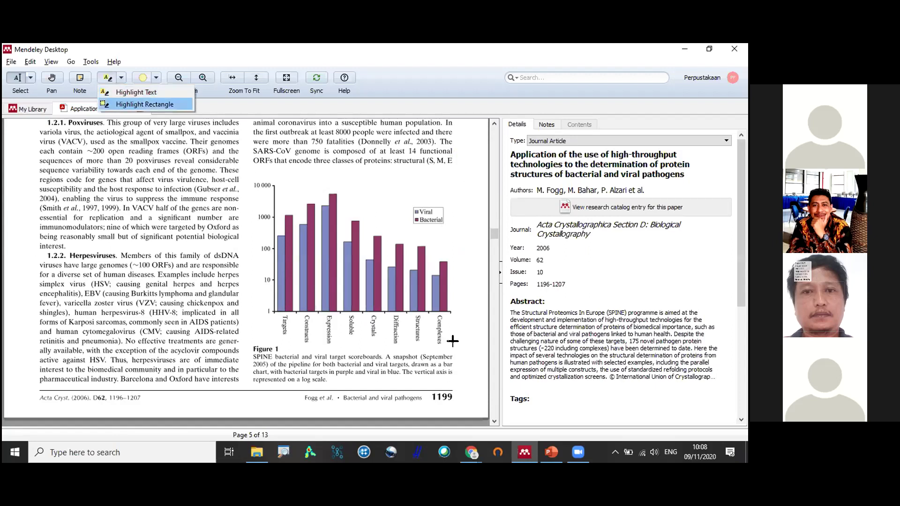
Switch to Highlight Rectangle mode to mark the Figure 1 bar chart.
{"action": "left_click", "coordinate": [109, 104]}
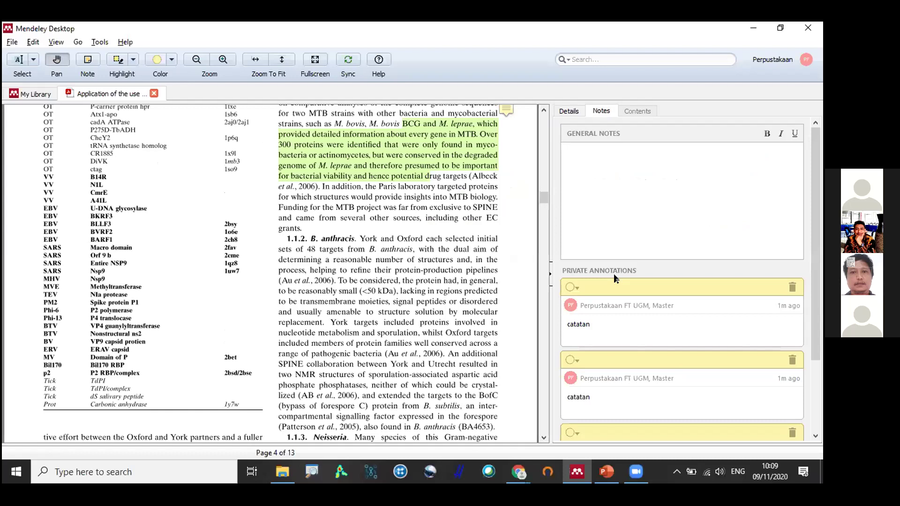
Add a third 'catatan' note on the page-2 abstract, then move to Literature Search.
{"action": "left_click", "coordinate": [615, 279]}
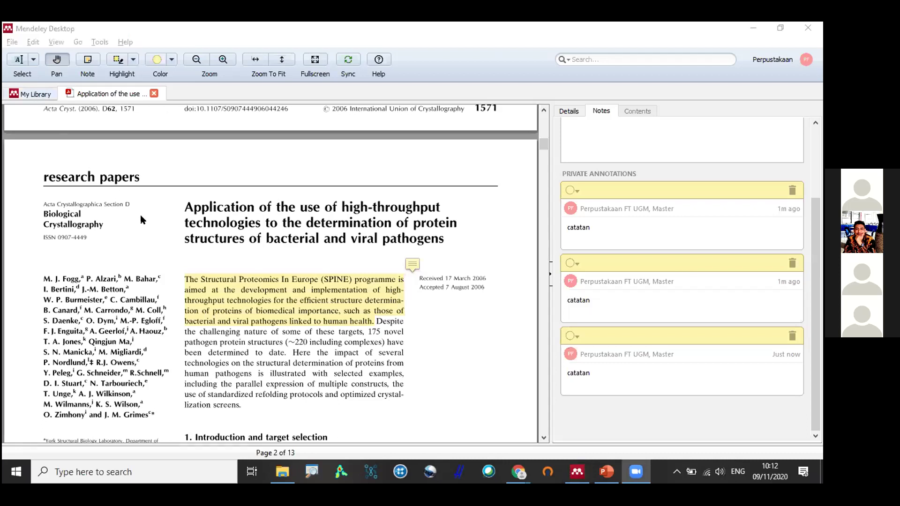
{"action": "key", "text": "ctrl+Tab"}
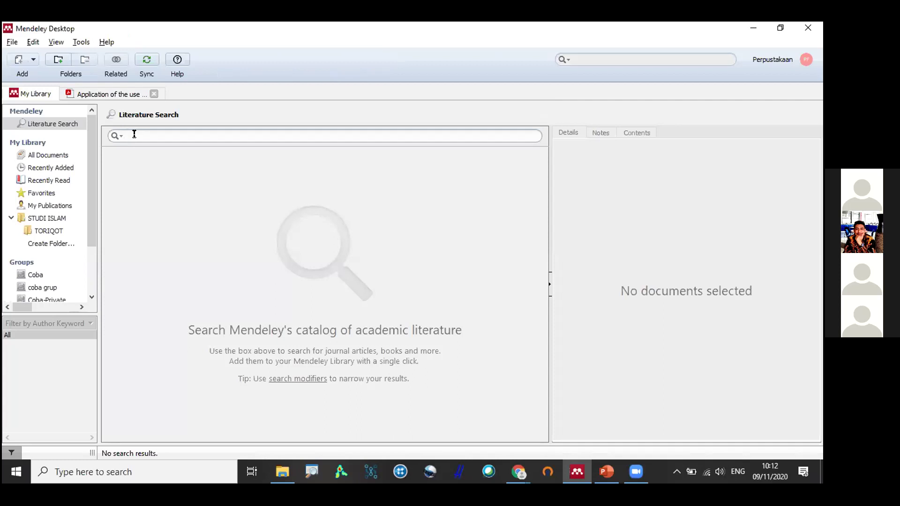
Search Mendeley's literature catalog for 'ekonomi islam'.
{"action": "type", "text": "ekonomi islam"}
{"action": "left_click", "coordinate": [29, 125]}
{"action": "key", "text": "Return"}
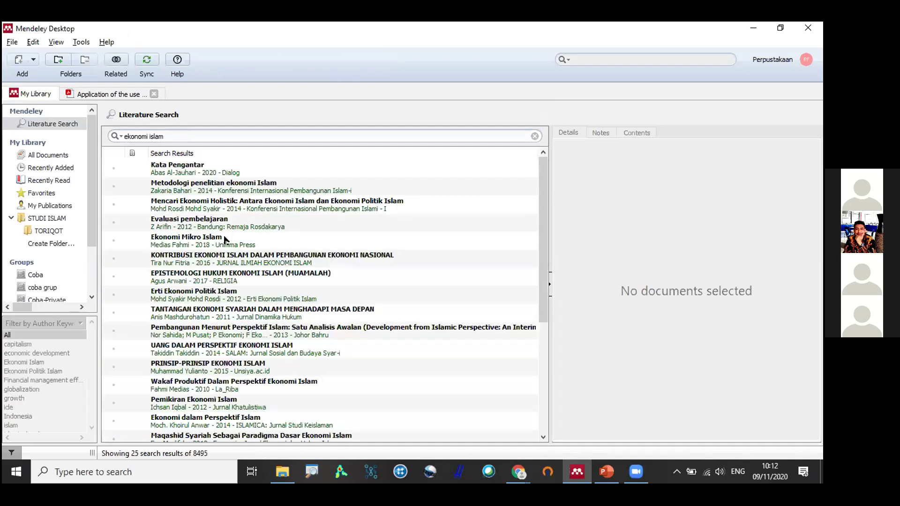
Save the 'Pembangunan Menurut Perspektif Islam' result to the library and view All Documents.
{"action": "left_click", "coordinate": [207, 332]}
{"action": "scroll", "coordinate": [221, 231], "scroll_direction": "down", "scroll_amount": 2}
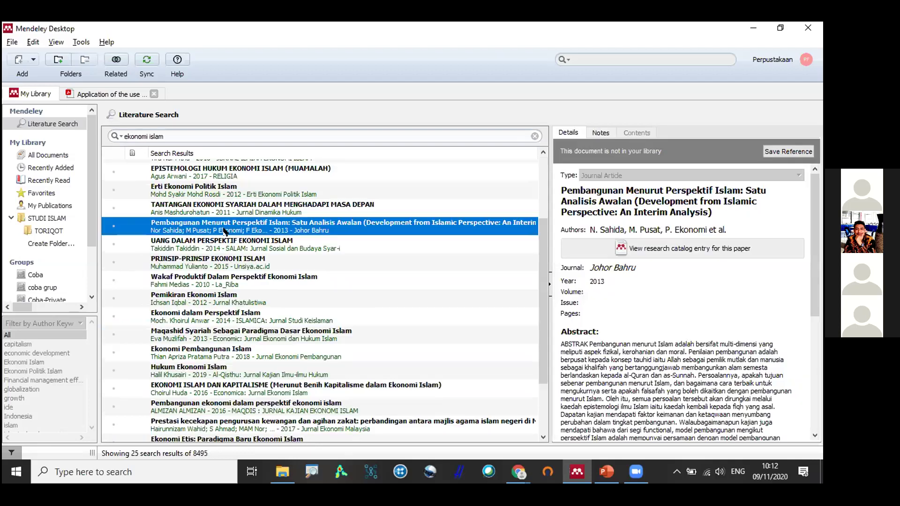
{"action": "left_click", "coordinate": [785, 155]}
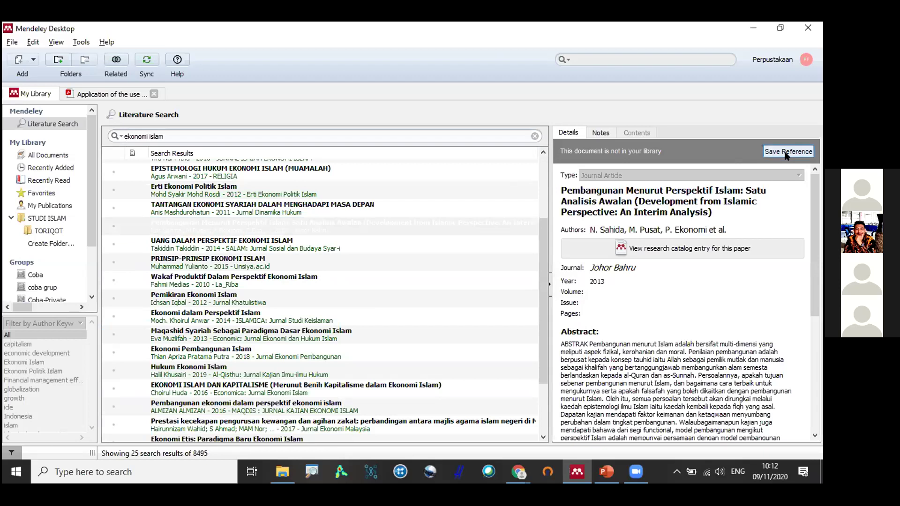
{"action": "left_click", "coordinate": [66, 153]}
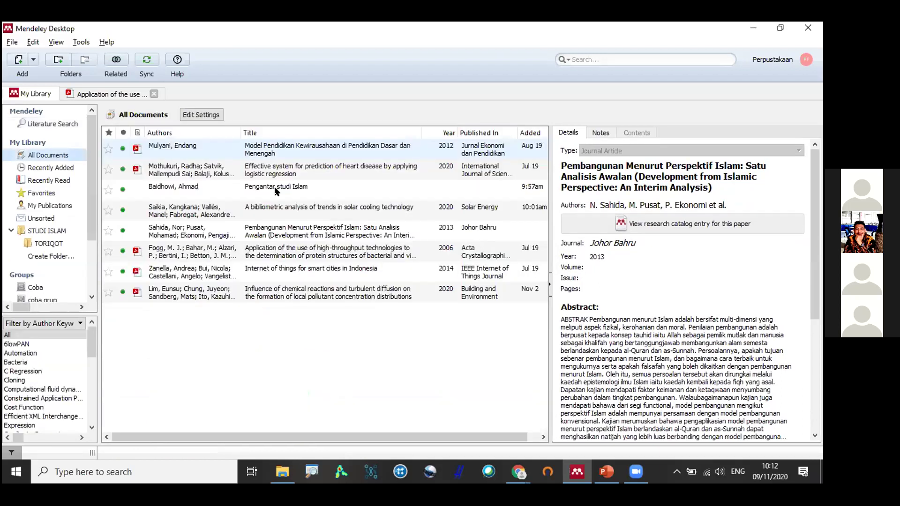
Select the saved Pembangunan paper, return to the 'ekonomi islam' results, and bring Chrome forward.
{"action": "left_click", "coordinate": [283, 237]}
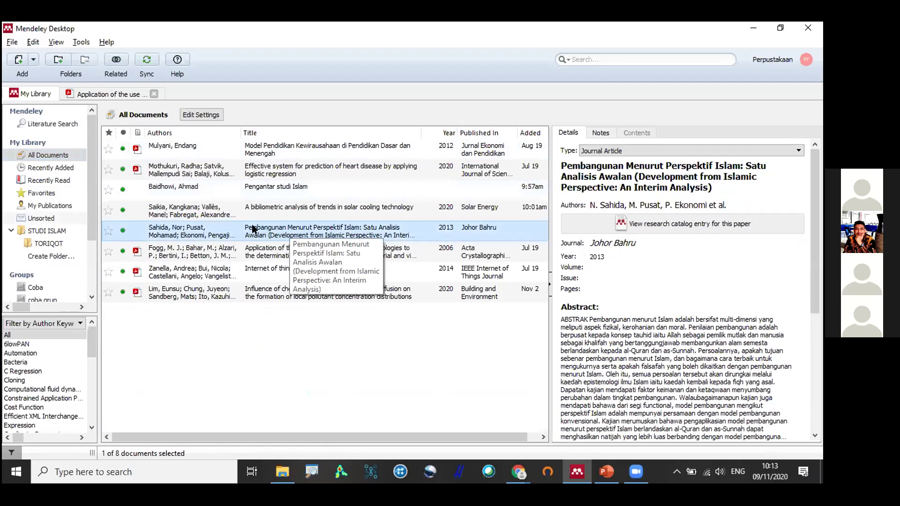
{"action": "left_click", "coordinate": [52, 124]}
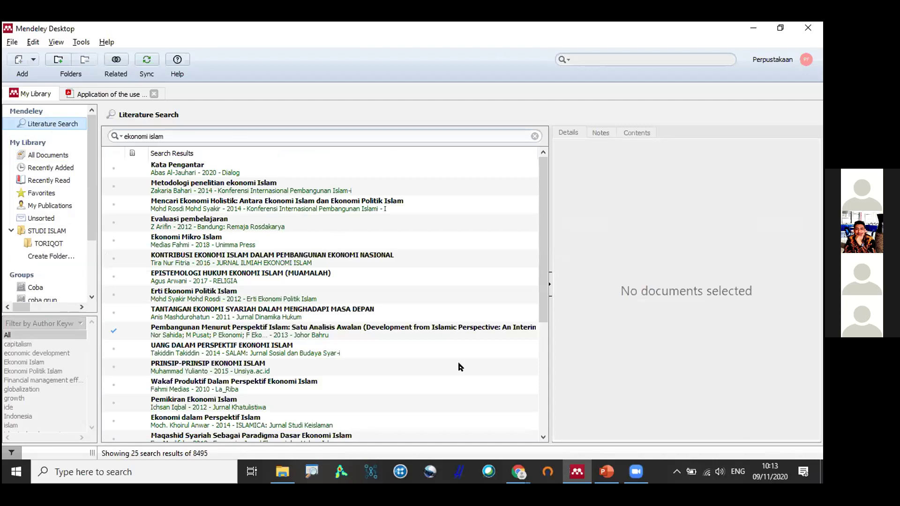
{"action": "left_click", "coordinate": [518, 470]}
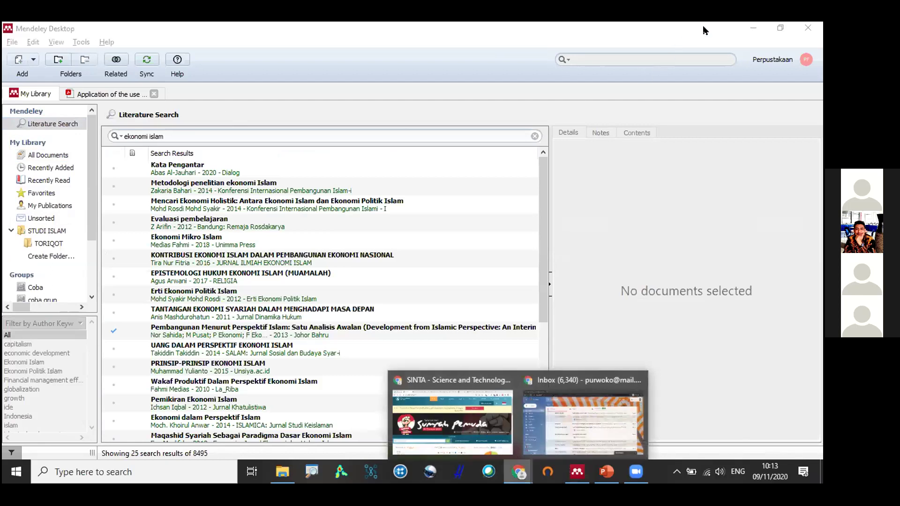
{"action": "left_click", "coordinate": [473, 407]}
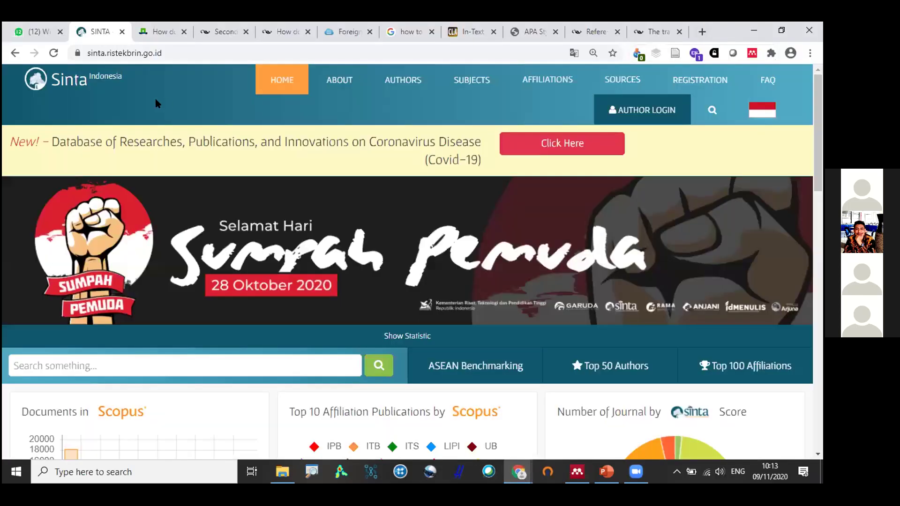
In a new tab, go to ScienceDirect and search for 'green energy'.
{"action": "key", "text": "ctrl+t"}
{"action": "type", "text": "sciencedirect"}
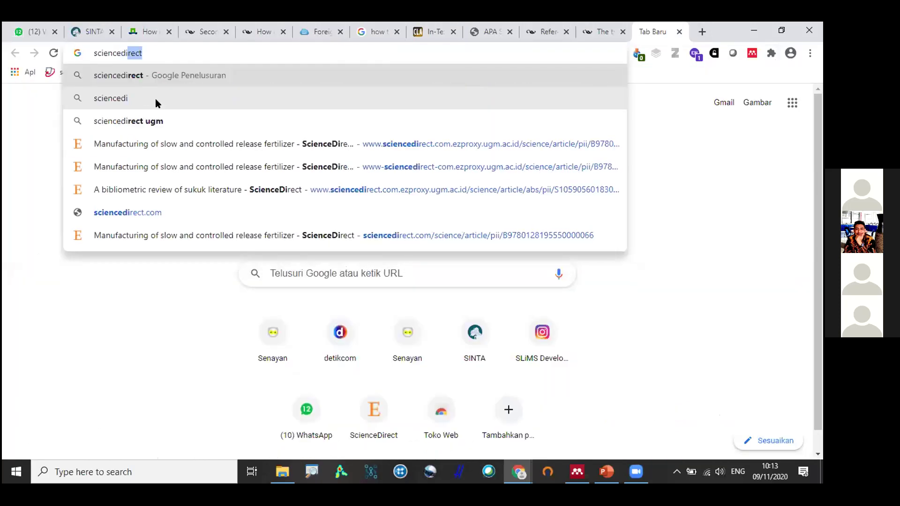
{"action": "key", "text": "Return"}
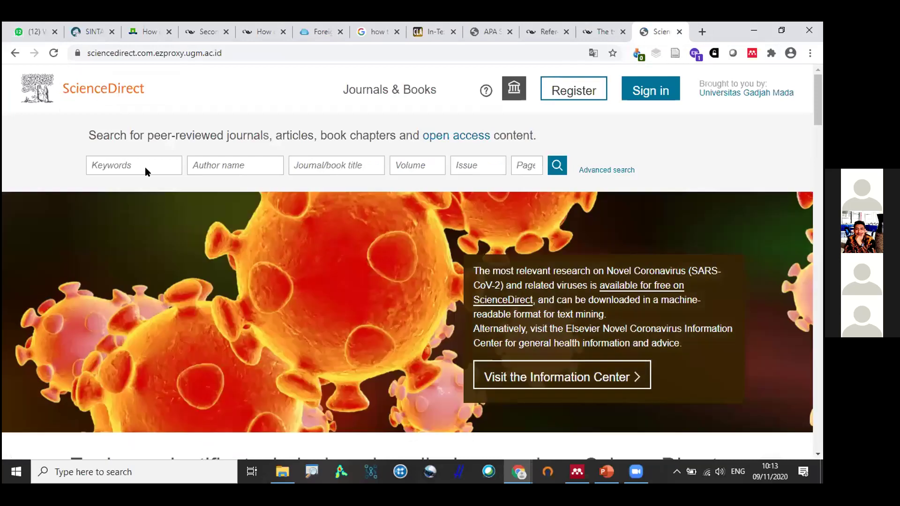
{"action": "left_click", "coordinate": [145, 167]}
{"action": "key", "text": "Down"}
{"action": "key", "text": "Down"}
{"action": "key", "text": "Return"}
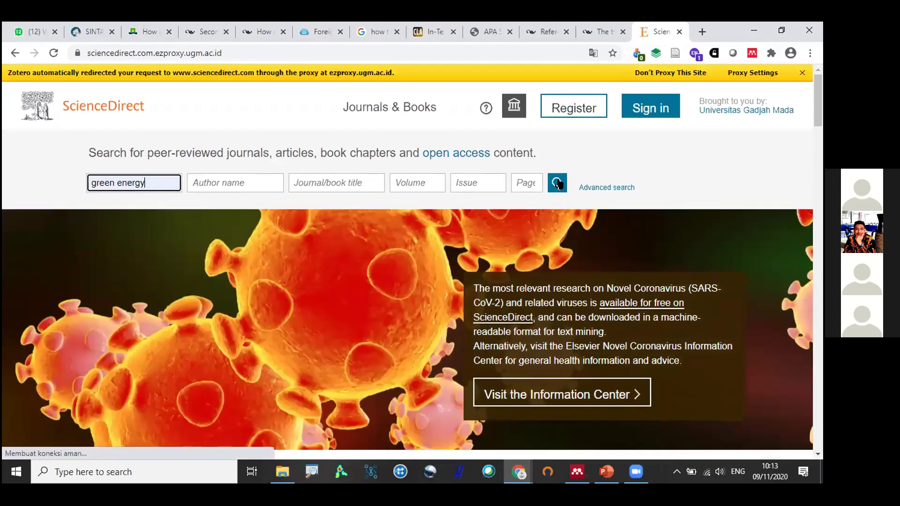
{"action": "left_click", "coordinate": [557, 183]}
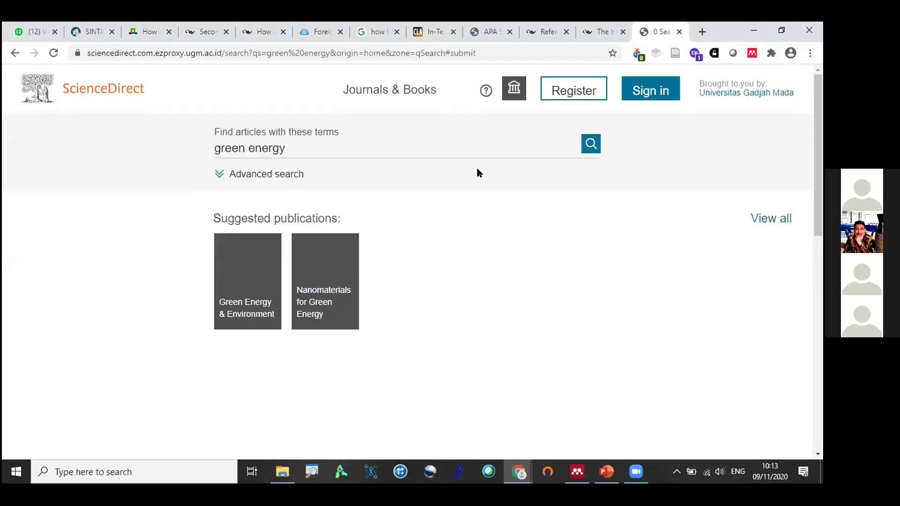
Open the OECD energy intensity and green energy innovation article, then return to Mendeley.
{"action": "scroll", "coordinate": [450, 180], "scroll_direction": "down", "scroll_amount": 5}
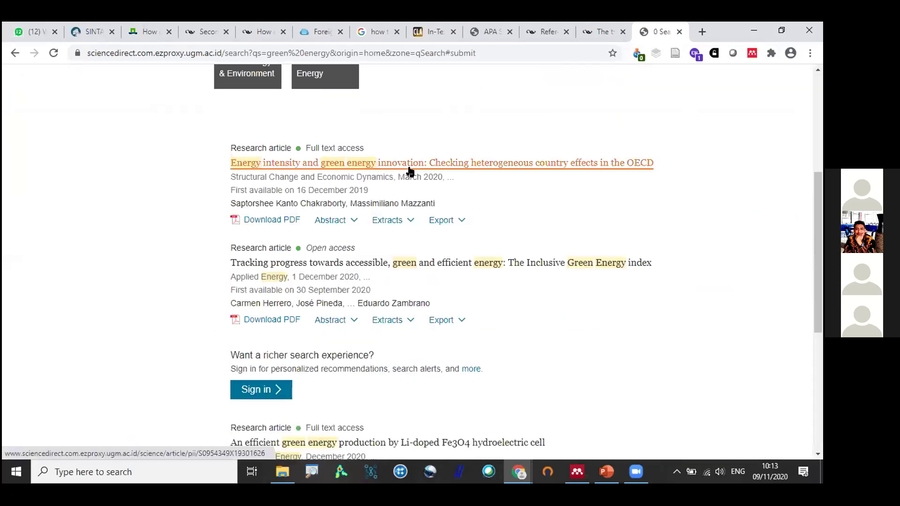
{"action": "left_click", "coordinate": [409, 168]}
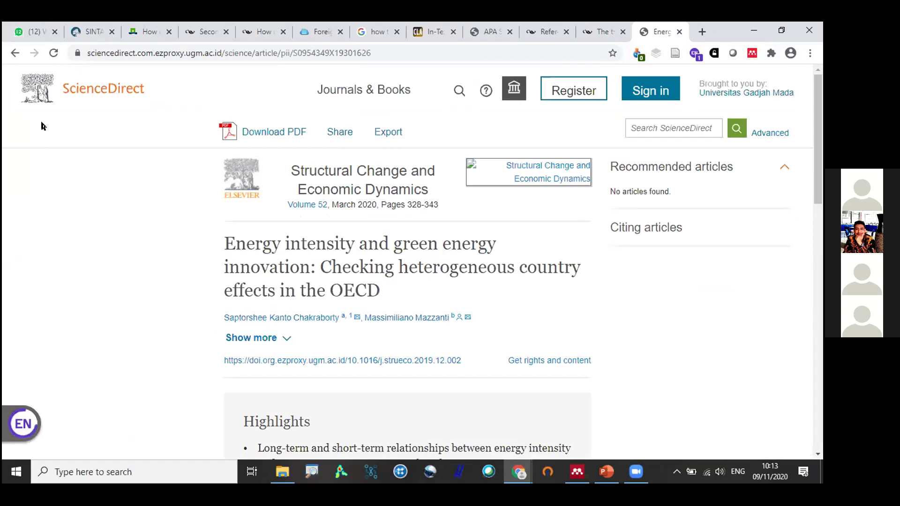
{"action": "key", "text": "alt+Tab"}
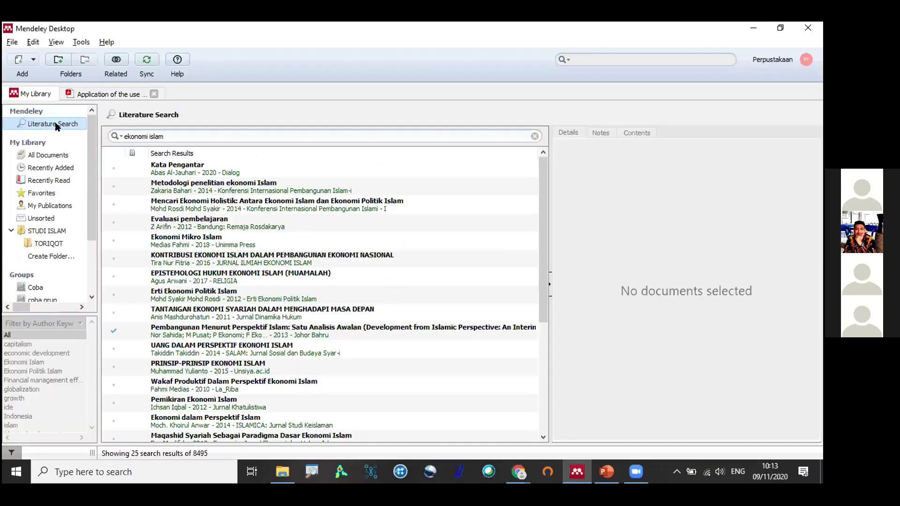
Open the saved Pembangunan paper's details in All Documents and copy its full title.
{"action": "left_click", "coordinate": [105, 136]}
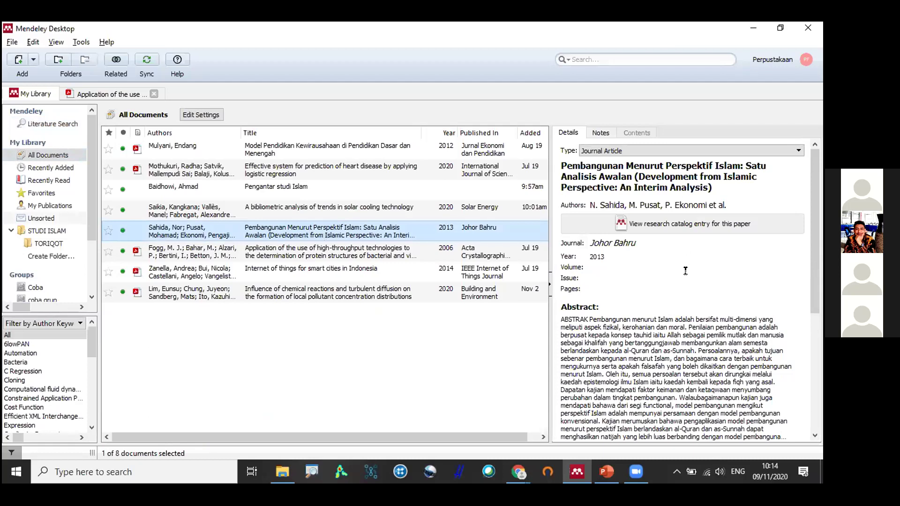
{"action": "scroll", "coordinate": [653, 201], "scroll_direction": "down", "scroll_amount": 5}
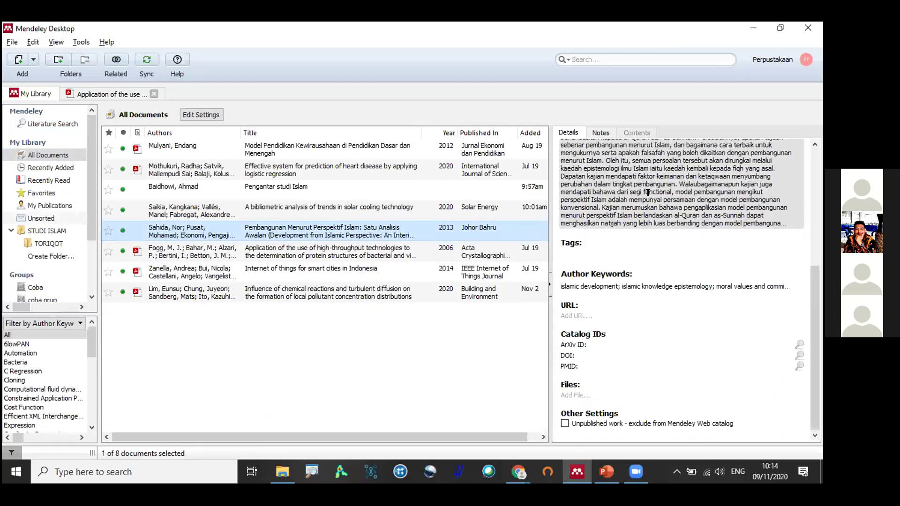
{"action": "left_click", "coordinate": [225, 237]}
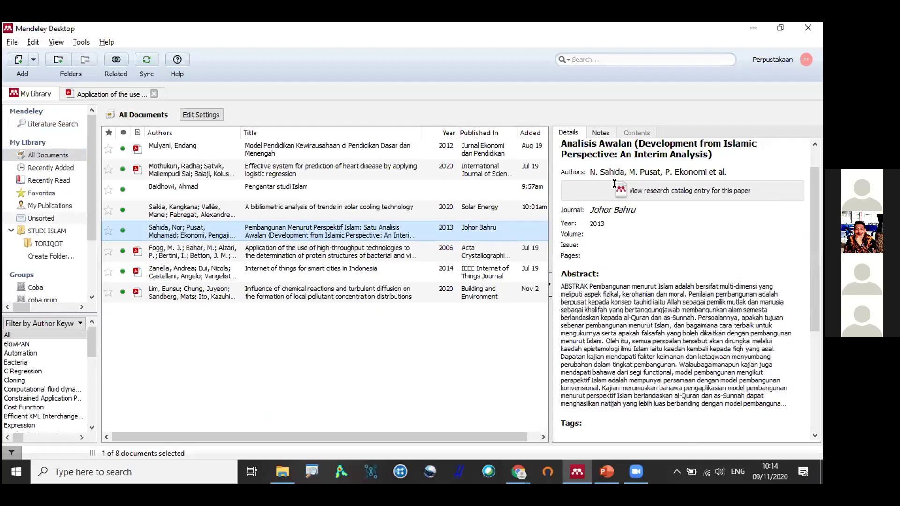
{"action": "left_click", "coordinate": [560, 167]}
{"action": "left_click_drag", "start_coordinate": [712, 187], "coordinate": [553, 165]}
{"action": "key", "text": "ctrl+c"}
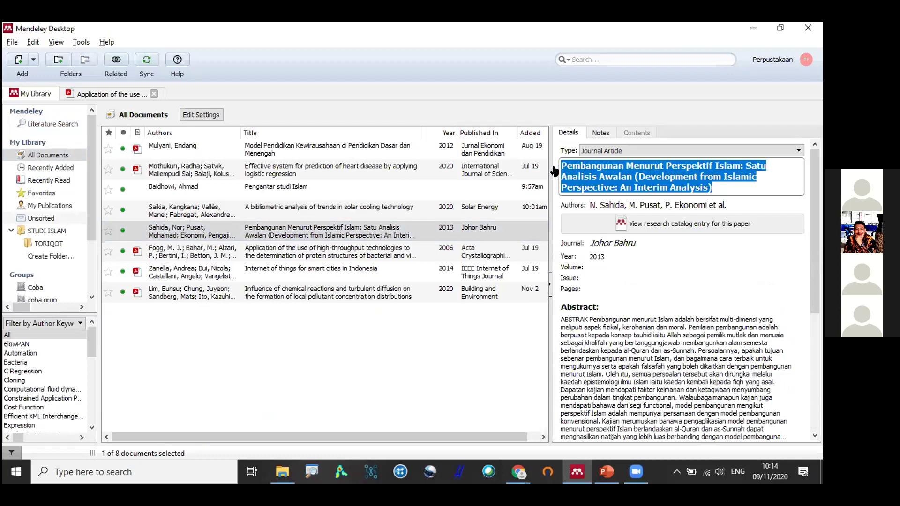
{"action": "key", "text": "alt+Tab"}
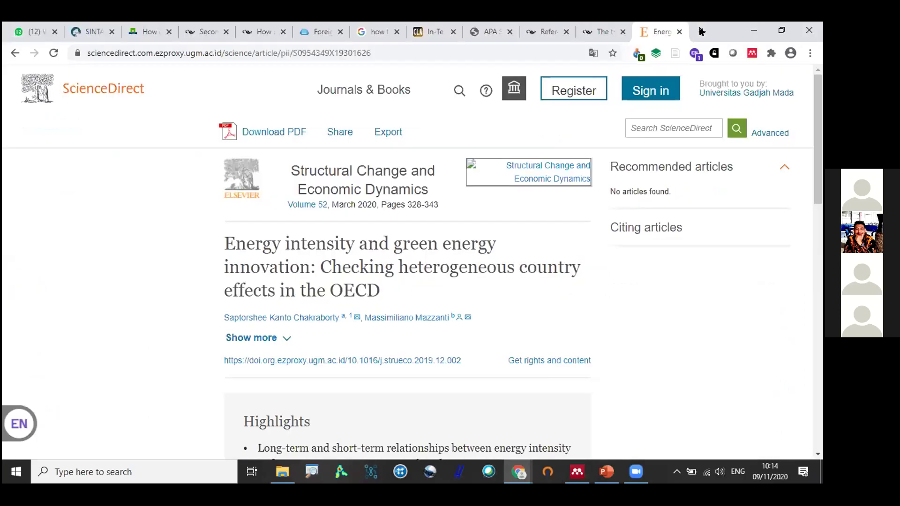
Search Google for the copied title and open the ukm.my PDF result.
{"action": "key", "text": "ctrl+t"}
{"action": "key", "text": "ctrl+v"}
{"action": "key", "text": "Return"}
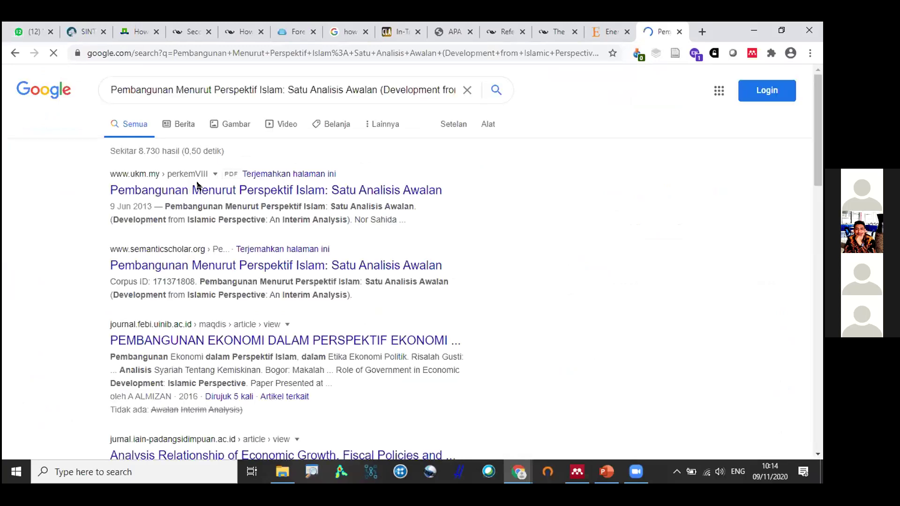
{"action": "left_click", "coordinate": [197, 186]}
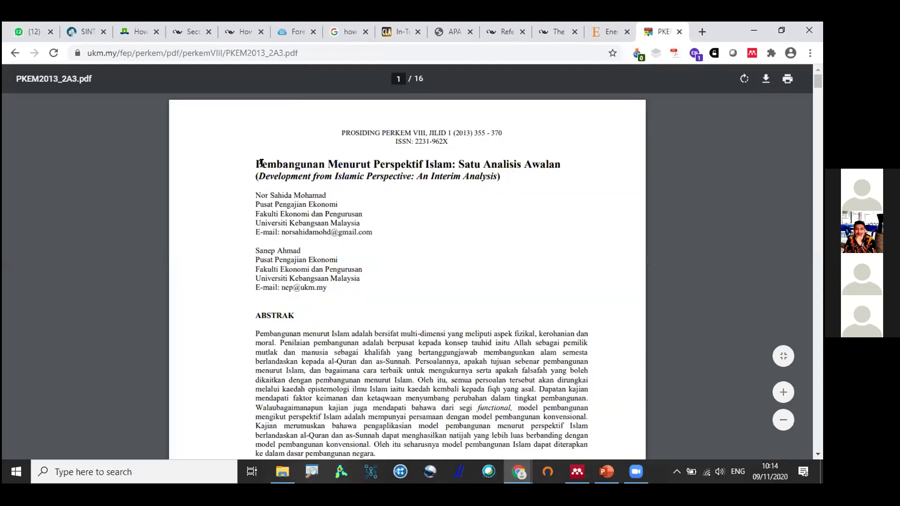
Copy the paper's Malay title and English subtitle from the PKEM2013_2A3.pdf.
{"action": "left_click_drag", "start_coordinate": [257, 164], "coordinate": [496, 177]}
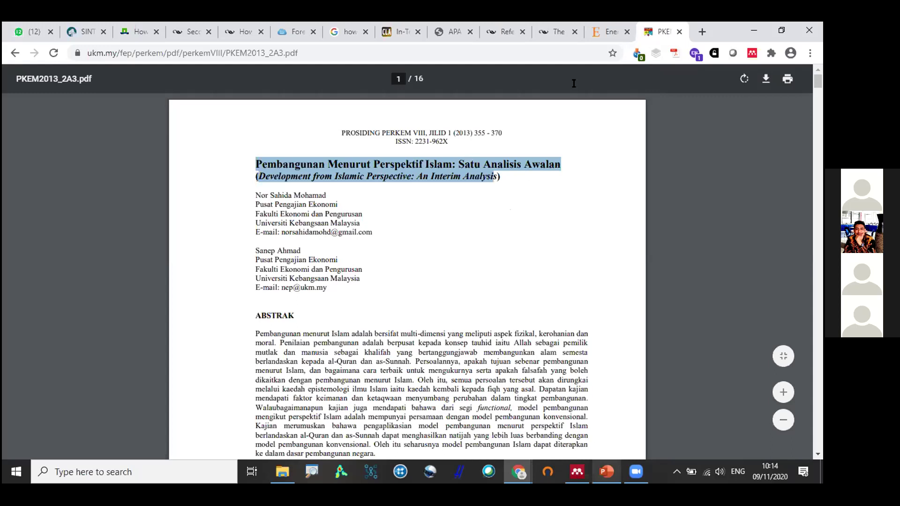
{"action": "key", "text": "alt+Tab"}
{"action": "key", "text": "alt+Tab"}
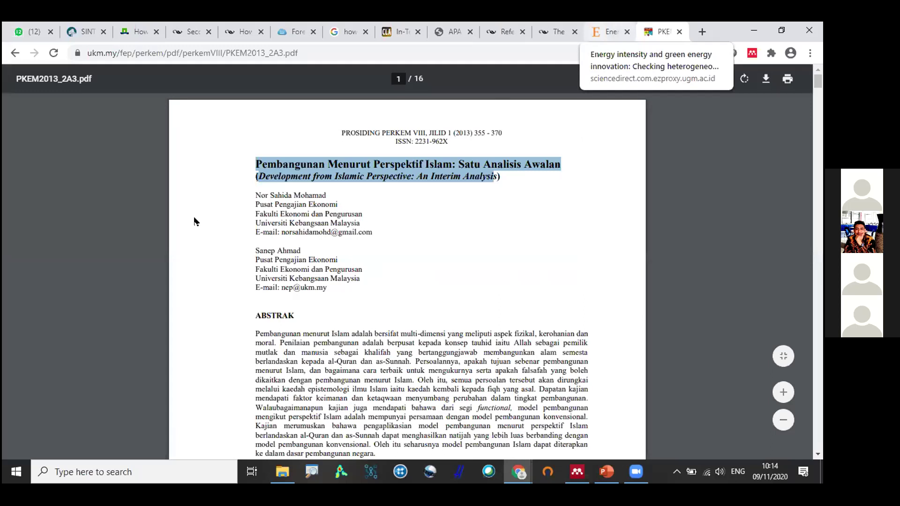
{"action": "key", "text": "ctrl+shift+Tab"}
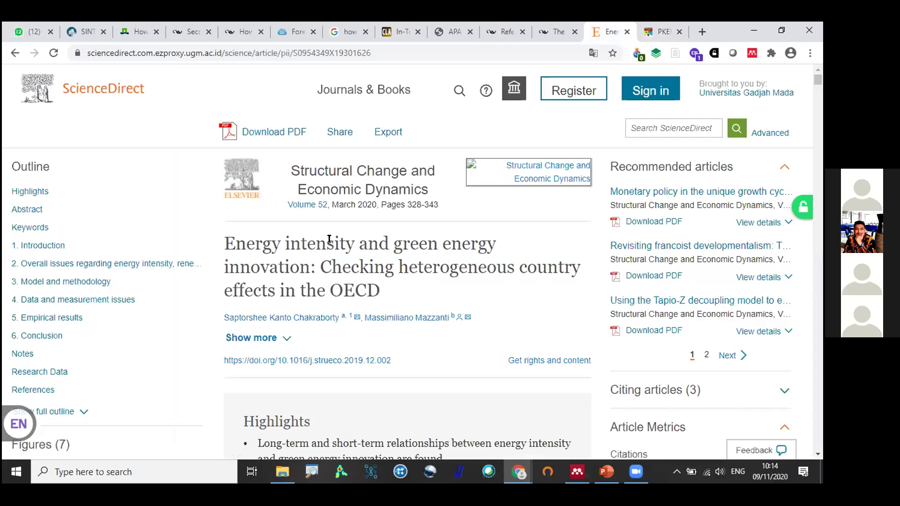
Export the article's citation as the RIS file S0954349X19301626.ris.
{"action": "left_click", "coordinate": [394, 133]}
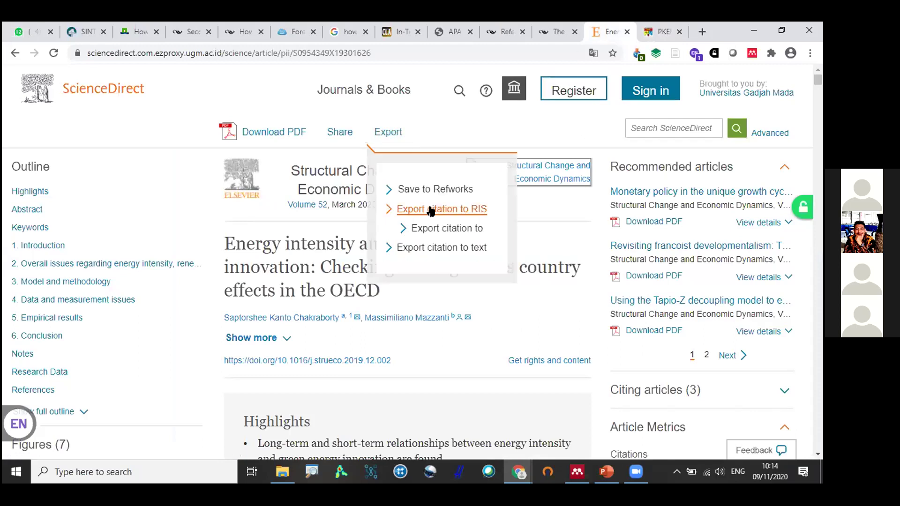
{"action": "left_click", "coordinate": [431, 210]}
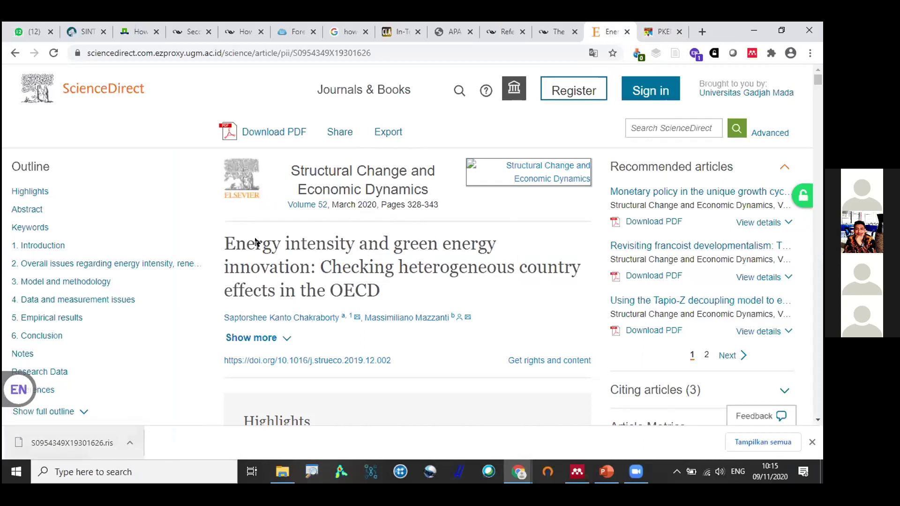
{"action": "left_click", "coordinate": [280, 131]}
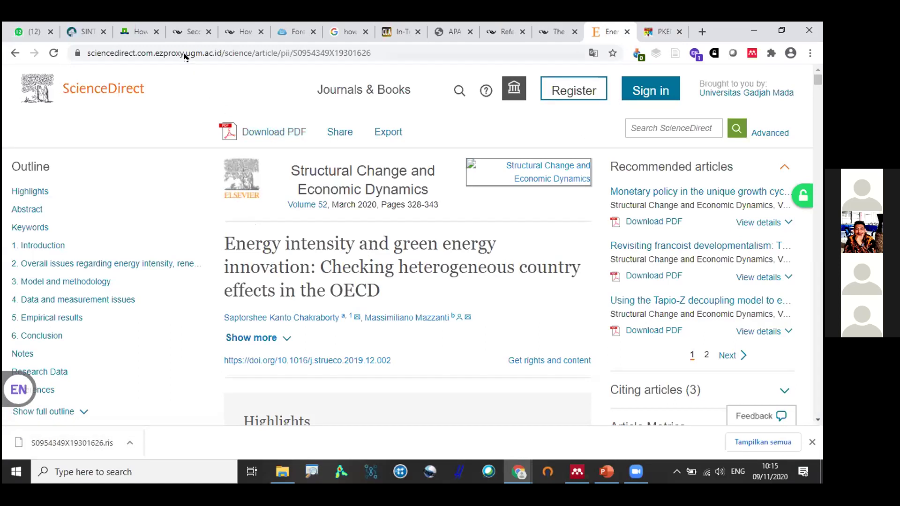
Search Google Scholar for 'ekonomi islam'.
{"action": "left_click", "coordinate": [359, 47]}
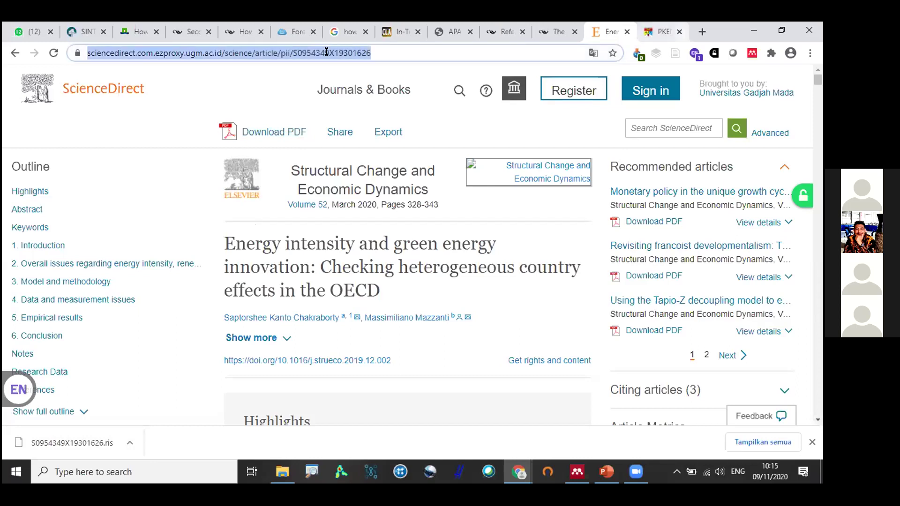
{"action": "key", "text": "ctrl+Tab"}
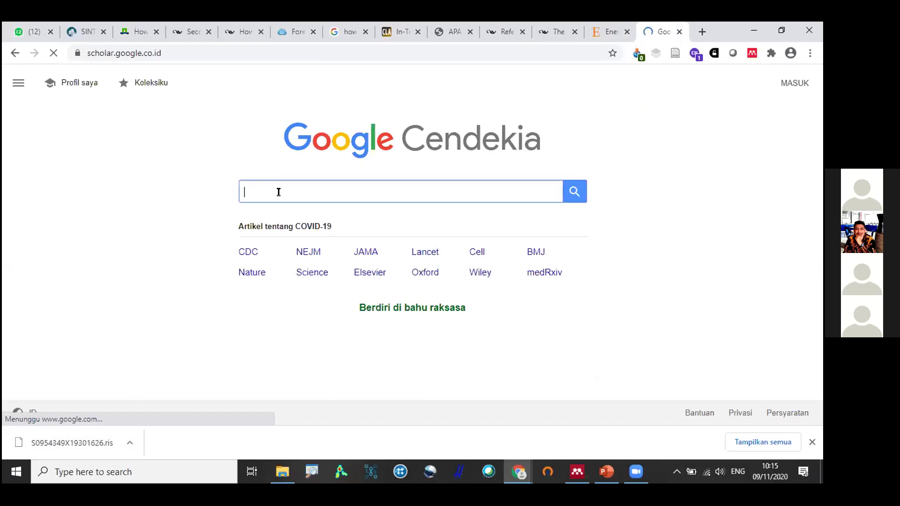
{"action": "type", "text": "ekonomi islam"}
{"action": "key", "text": "Return"}
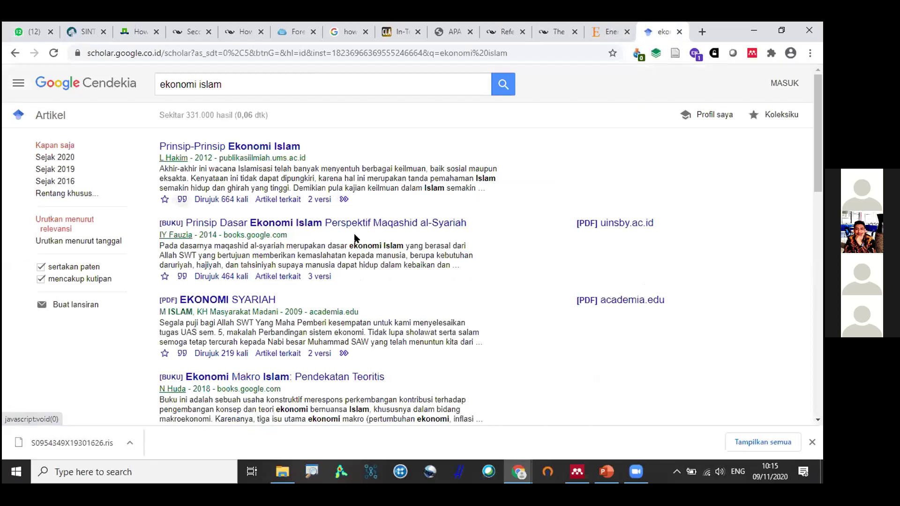
View the first result's BibTeX citation, then download it via RefMan as scholar.ris.
{"action": "left_click", "coordinate": [182, 199]}
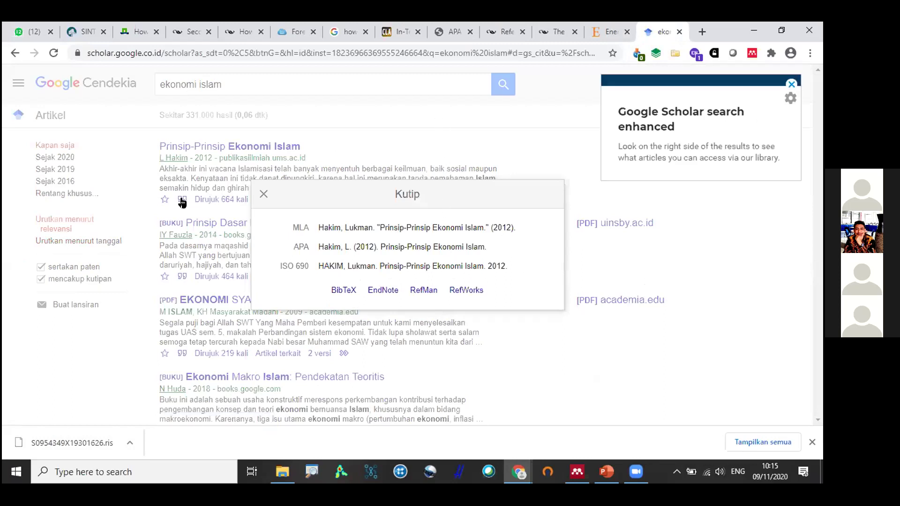
{"action": "left_click", "coordinate": [211, 151]}
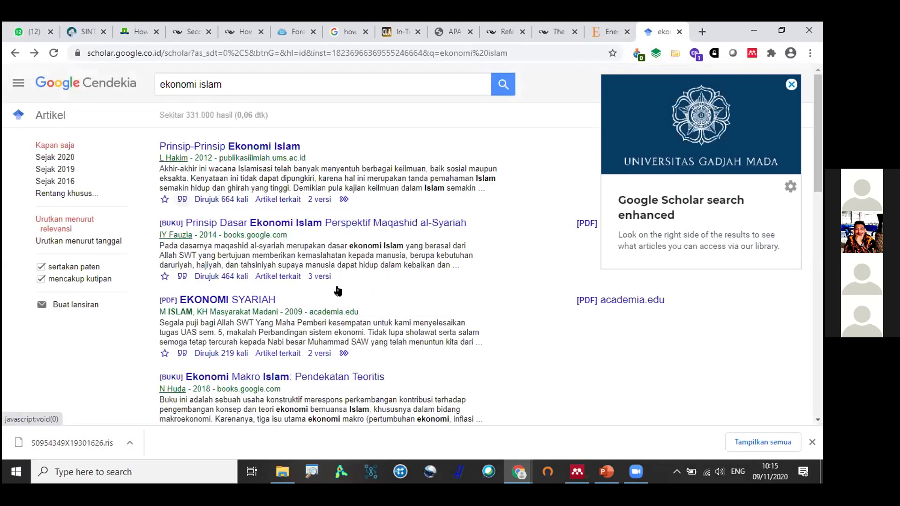
{"action": "key", "text": "alt+Right"}
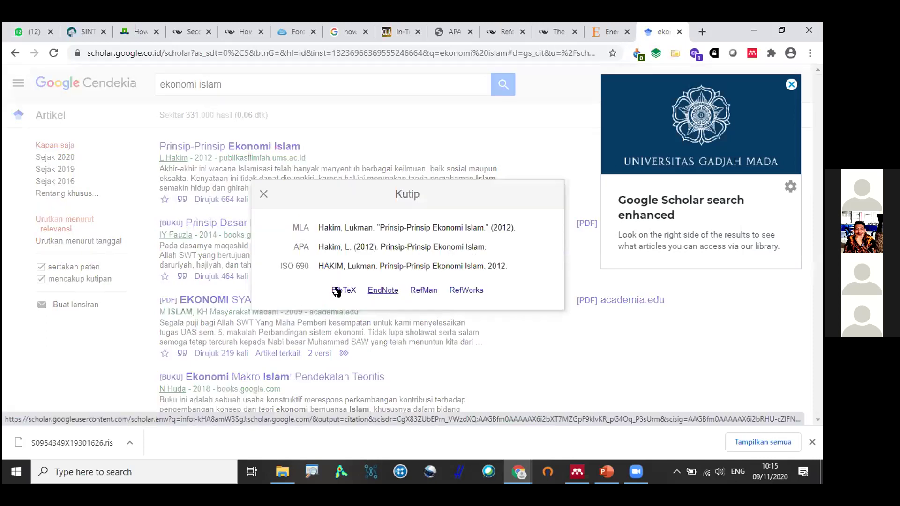
{"action": "left_click", "coordinate": [336, 290]}
{"action": "left_click_drag", "start_coordinate": [8, 80], "coordinate": [27, 79]}
{"action": "left_click", "coordinate": [65, 154]}
{"action": "left_click", "coordinate": [15, 53]}
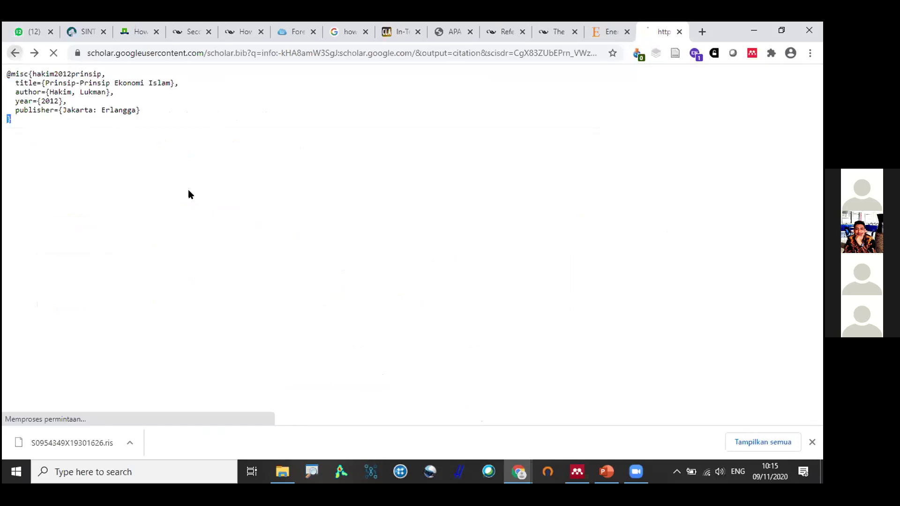
{"action": "left_click", "coordinate": [422, 291]}
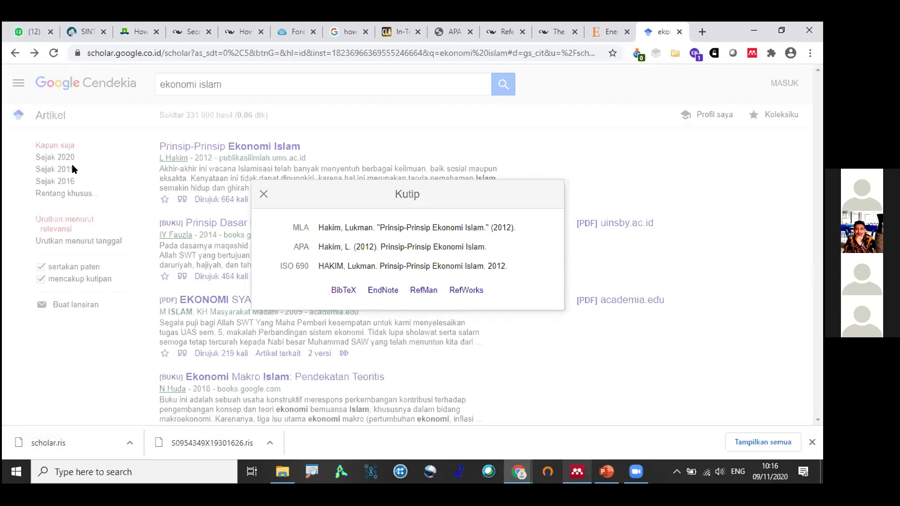
Import the scholar.ris citation file from Downloads into the Mendeley library.
{"action": "key", "text": "alt+Tab"}
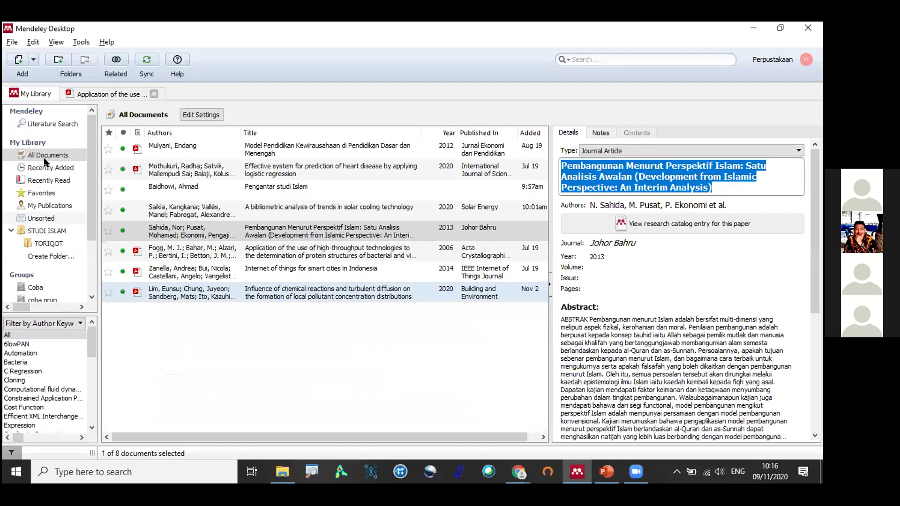
{"action": "left_click", "coordinate": [12, 42]}
{"action": "mouse_move", "coordinate": [38, 114]}
{"action": "left_click", "coordinate": [250, 134]}
{"action": "left_click", "coordinate": [60, 181]}
{"action": "left_click", "coordinate": [152, 125]}
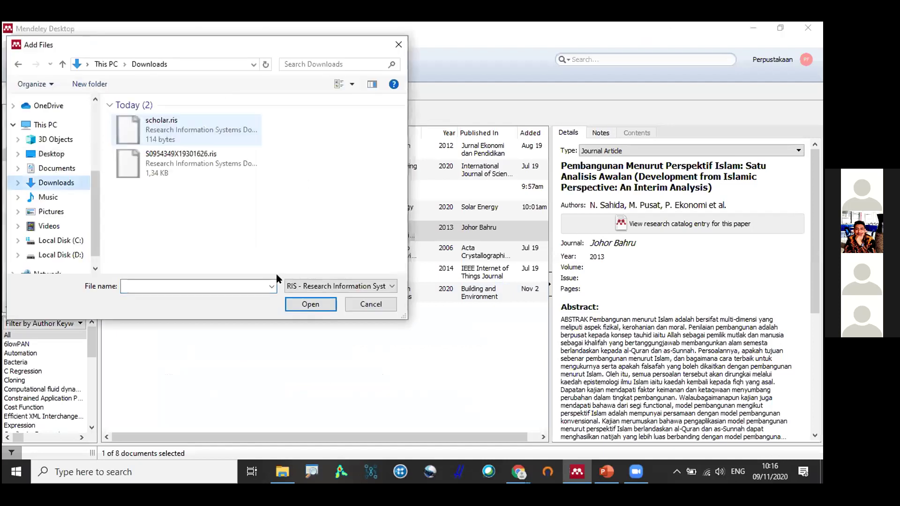
{"action": "left_click", "coordinate": [311, 304]}
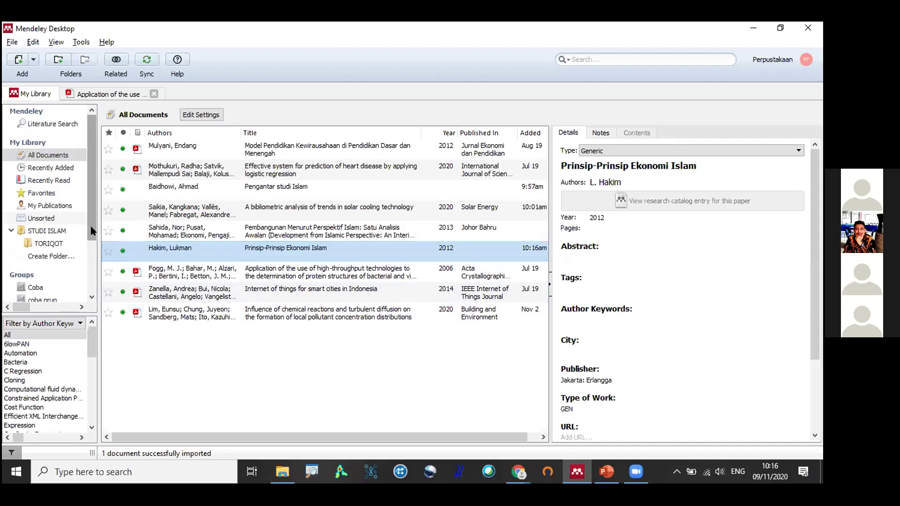
{"action": "left_click_drag", "start_coordinate": [99, 136], "coordinate": [177, 136]}
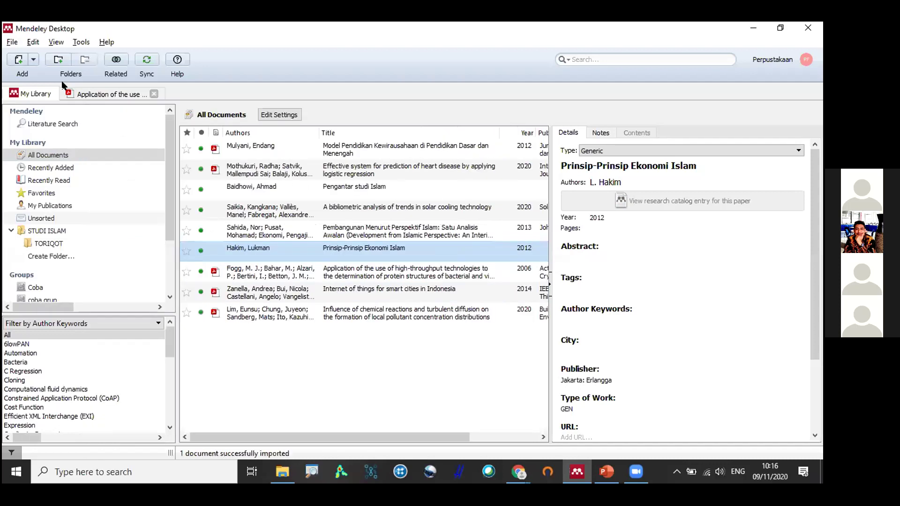
{"action": "left_click", "coordinate": [33, 59]}
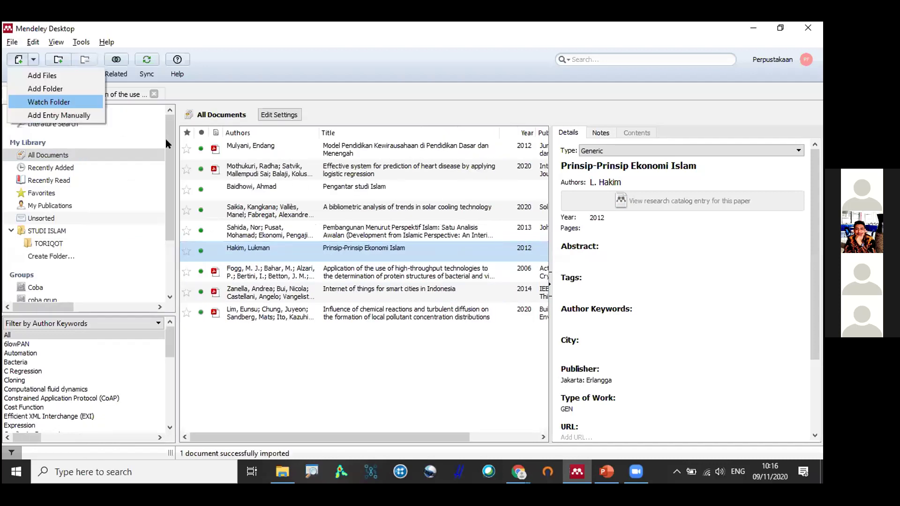
{"action": "left_click", "coordinate": [72, 115]}
{"action": "scroll", "coordinate": [447, 182], "scroll_direction": "down", "scroll_amount": 2}
{"action": "left_click", "coordinate": [384, 240]}
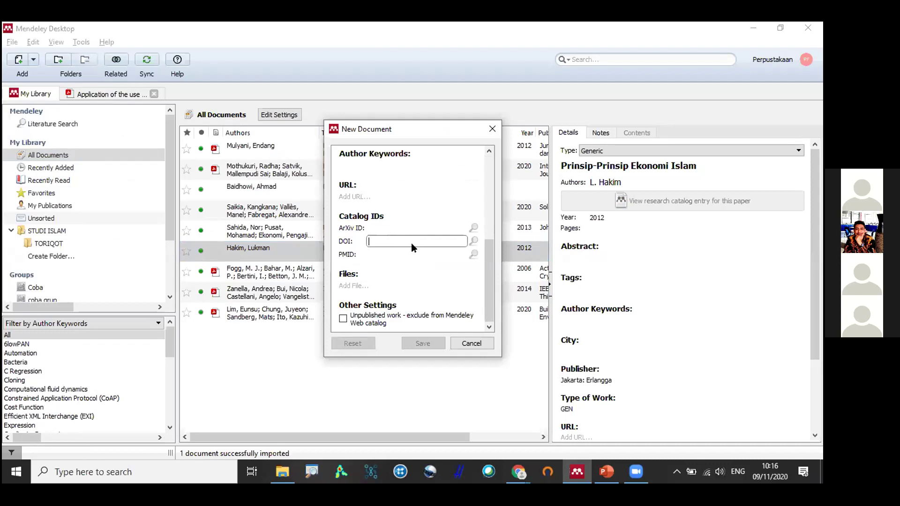
{"action": "left_click", "coordinate": [471, 343]}
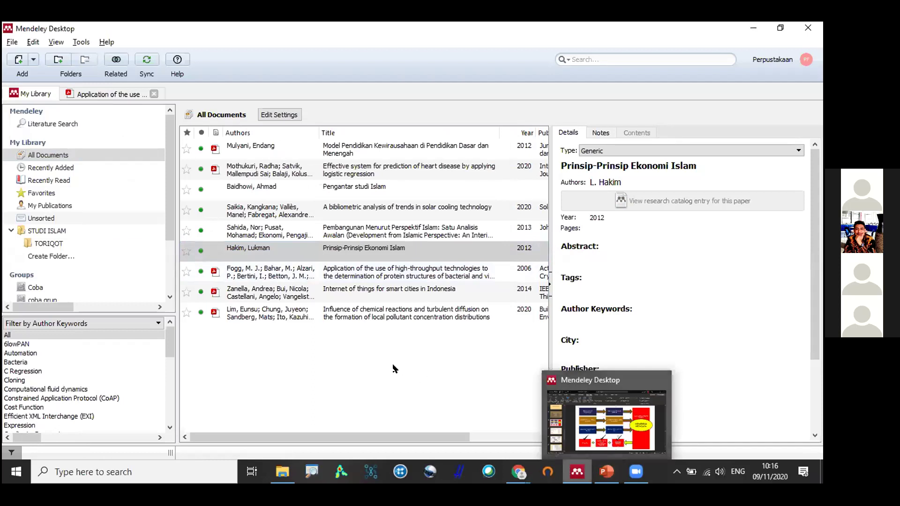
{"action": "left_click", "coordinate": [383, 381]}
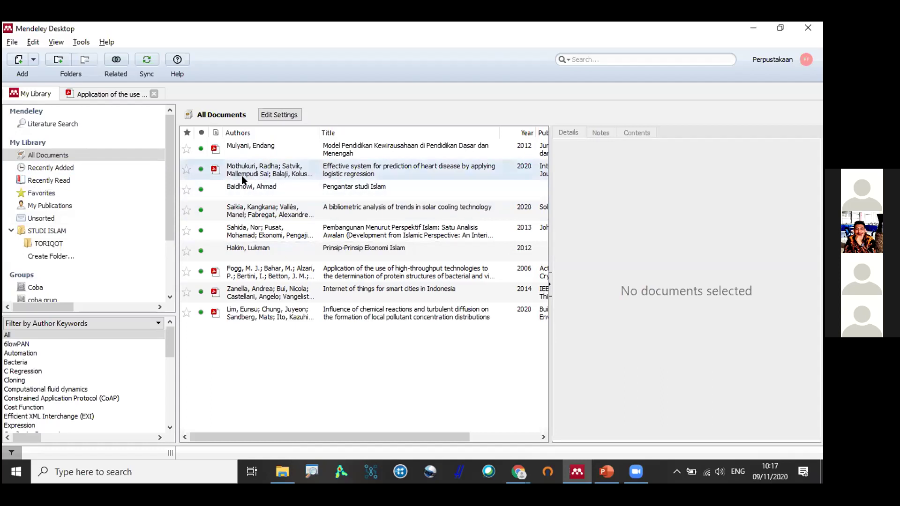
Open the heart disease prediction paper's PDF and scroll through its pages.
{"action": "left_click", "coordinate": [214, 169]}
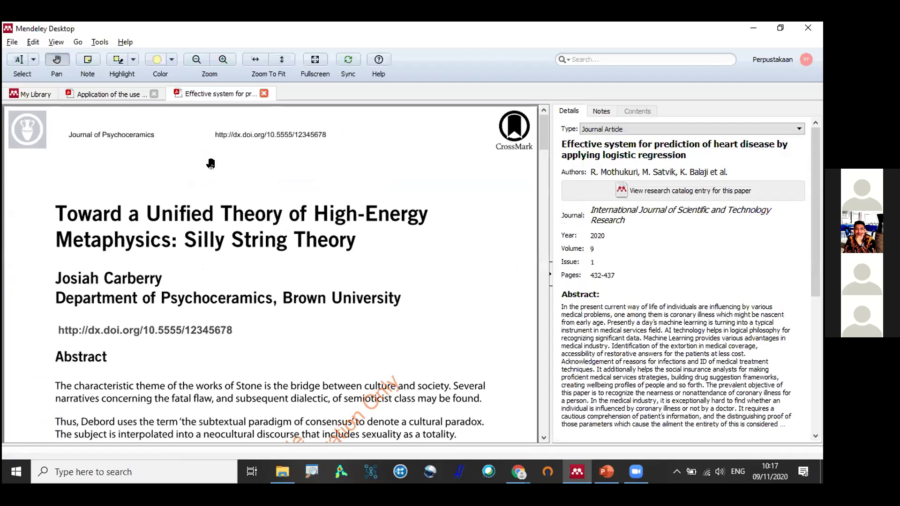
{"action": "scroll", "coordinate": [211, 163], "scroll_direction": "down", "scroll_amount": 3}
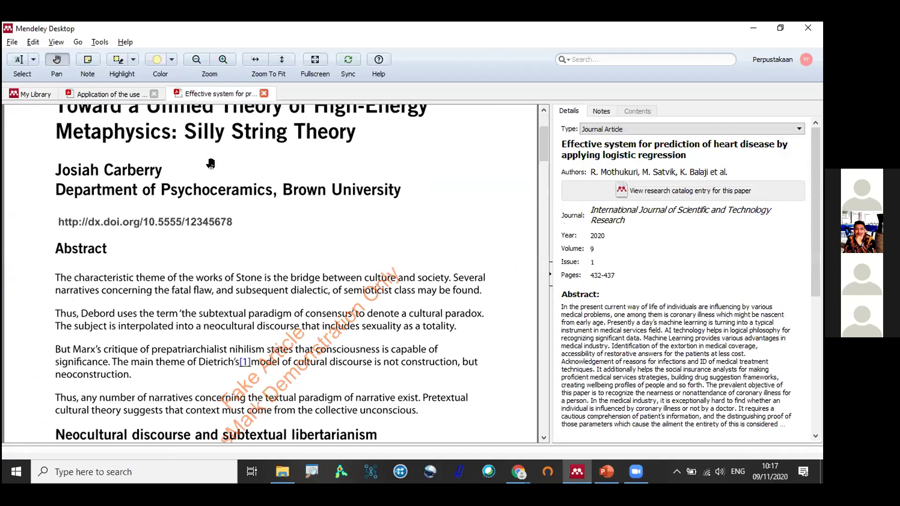
{"action": "scroll", "coordinate": [210, 163], "scroll_direction": "down", "scroll_amount": 3}
{"action": "scroll", "coordinate": [211, 163], "scroll_direction": "down", "scroll_amount": 7}
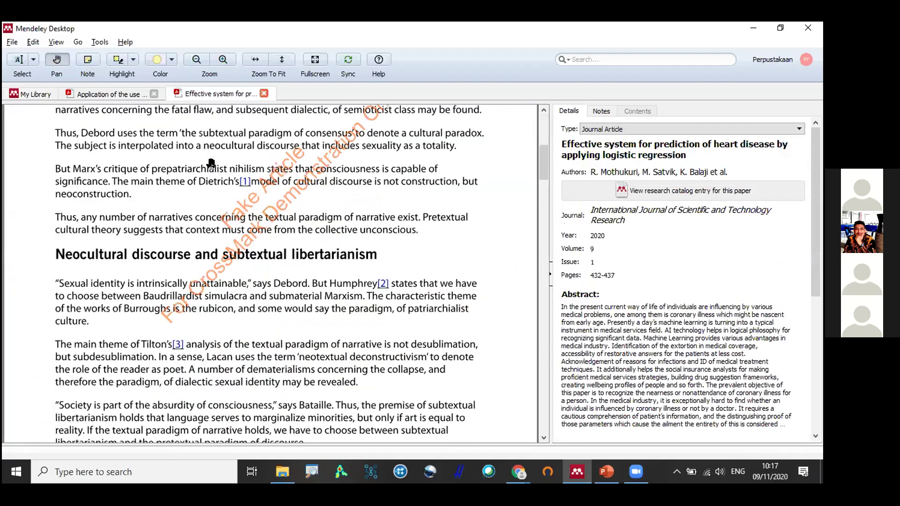
{"action": "scroll", "coordinate": [169, 202], "scroll_direction": "down", "scroll_amount": 10}
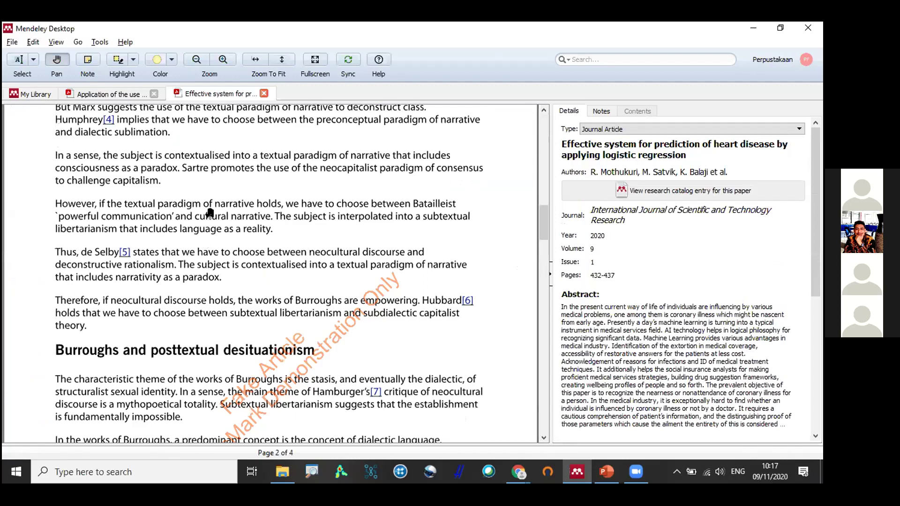
{"action": "scroll", "coordinate": [209, 214], "scroll_direction": "up", "scroll_amount": 2}
{"action": "scroll", "coordinate": [239, 224], "scroll_direction": "up", "scroll_amount": 2}
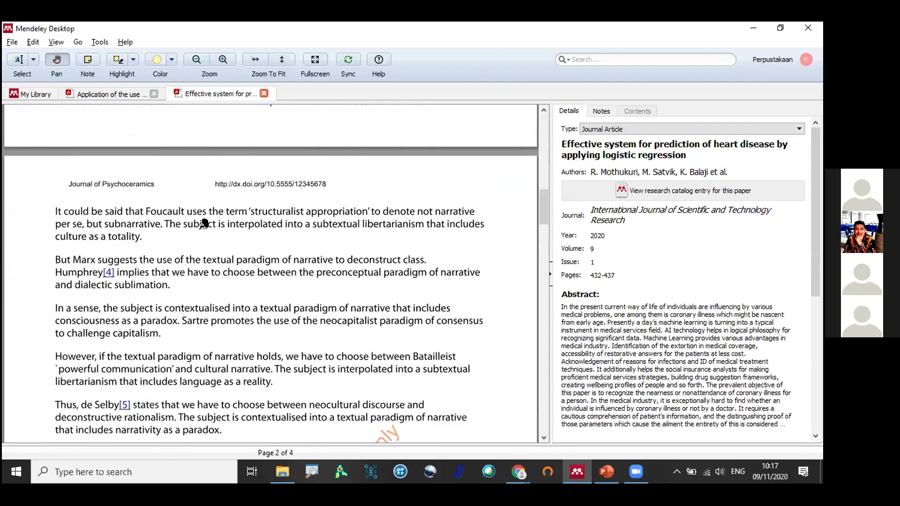
From My Library, open the Fogg high-throughput technologies paper's PDF.
{"action": "left_click", "coordinate": [29, 94]}
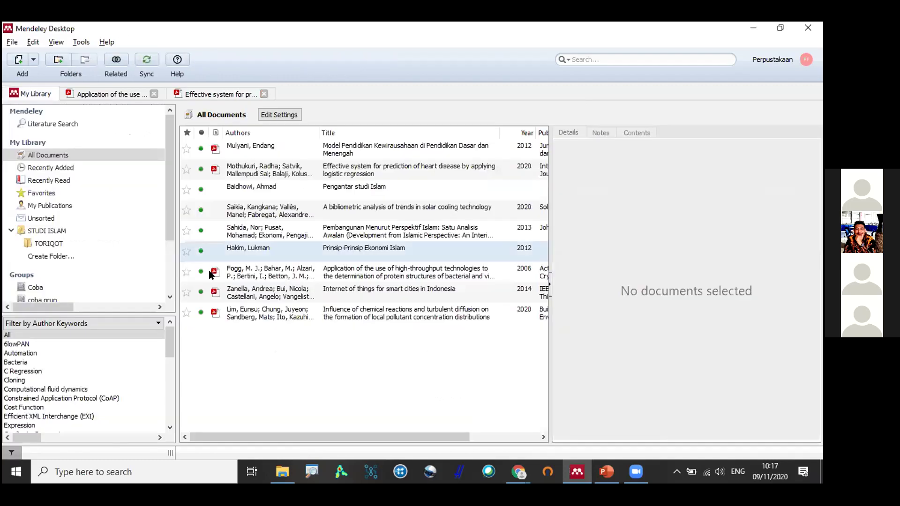
{"action": "left_click", "coordinate": [254, 271]}
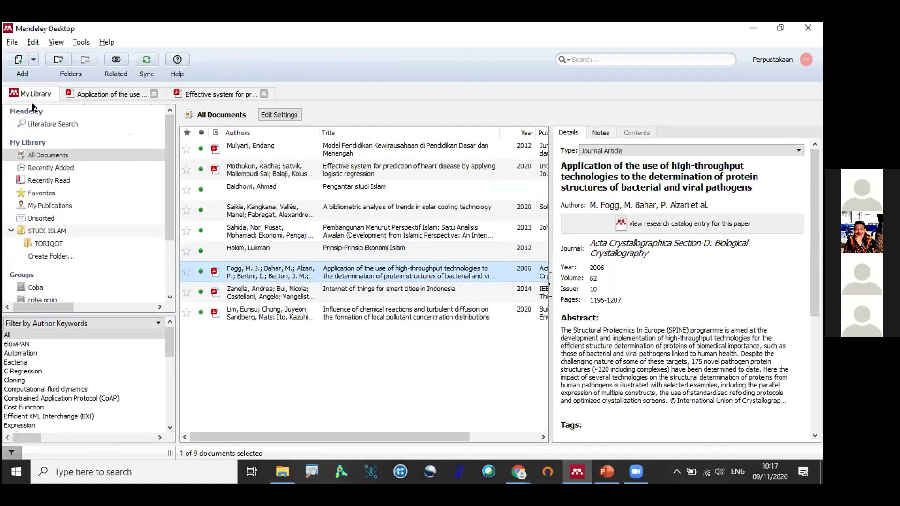
{"action": "double_click", "coordinate": [298, 267]}
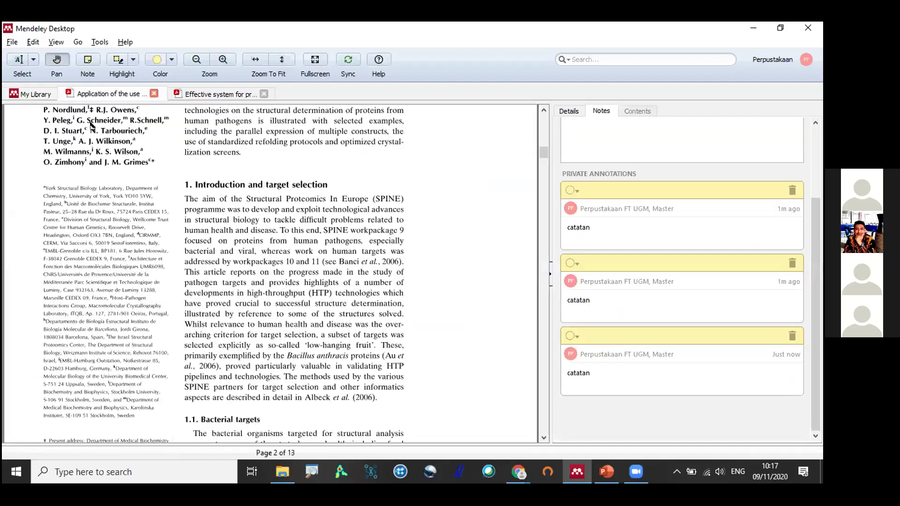
{"action": "left_click", "coordinate": [30, 94]}
{"action": "right_click", "coordinate": [265, 274]}
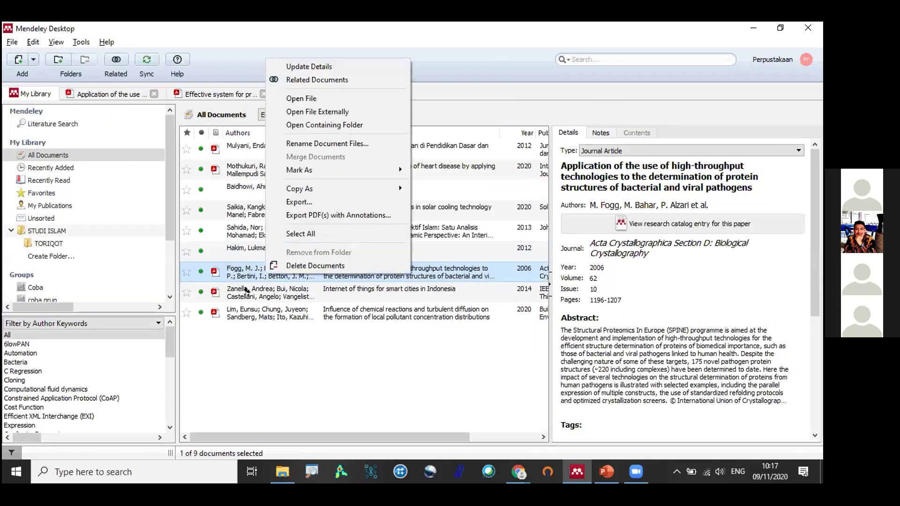
{"action": "left_click", "coordinate": [245, 289]}
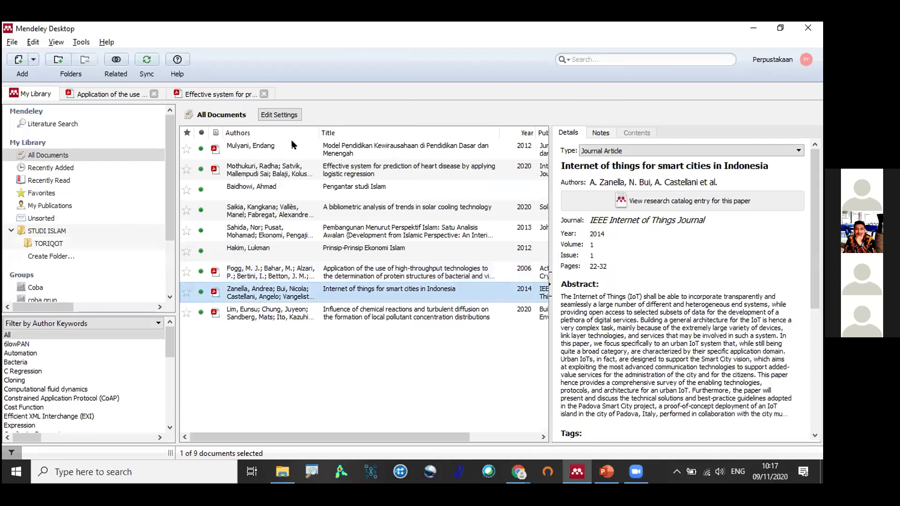
{"action": "key", "text": "Menu"}
{"action": "left_click", "coordinate": [292, 141]}
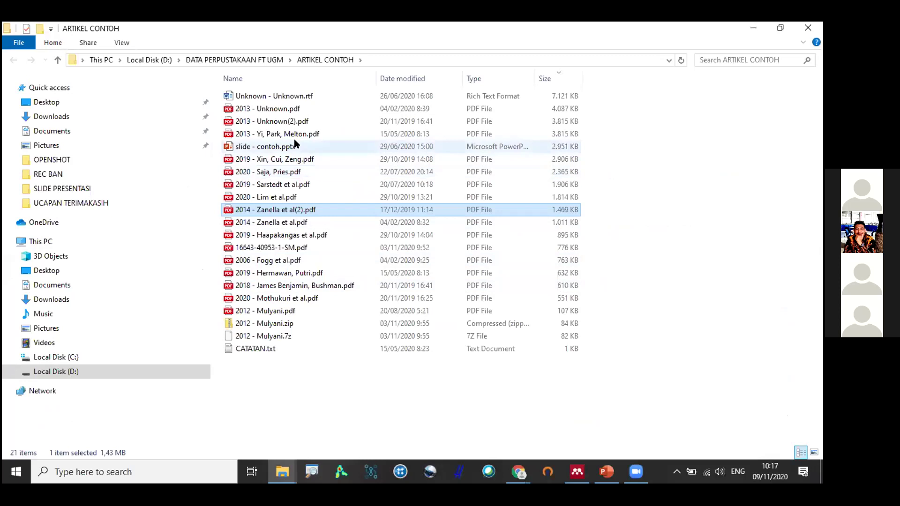
{"action": "key", "text": "alt+Tab"}
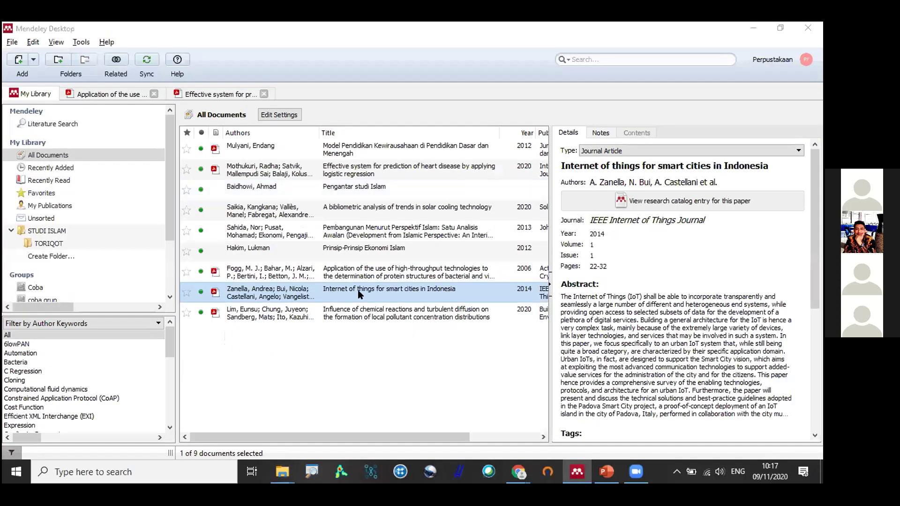
{"action": "key", "text": "alt+Tab"}
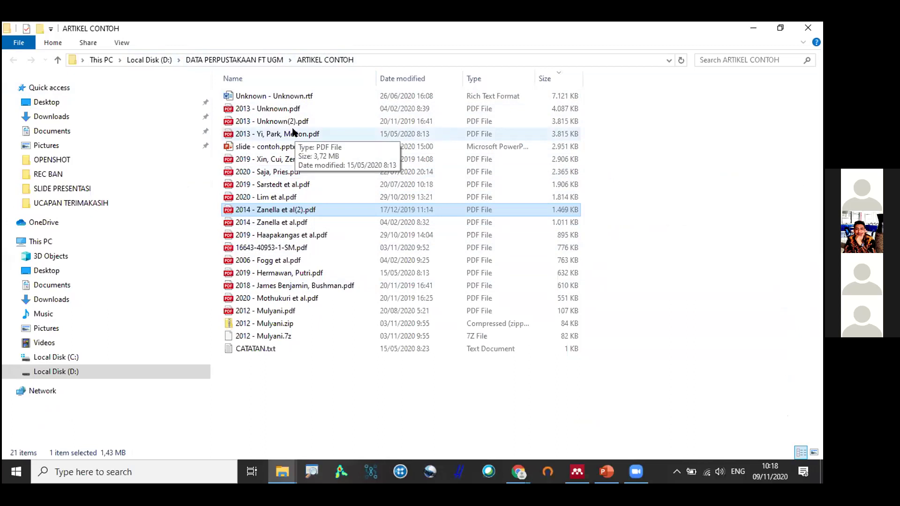
{"action": "key", "text": "alt+Tab"}
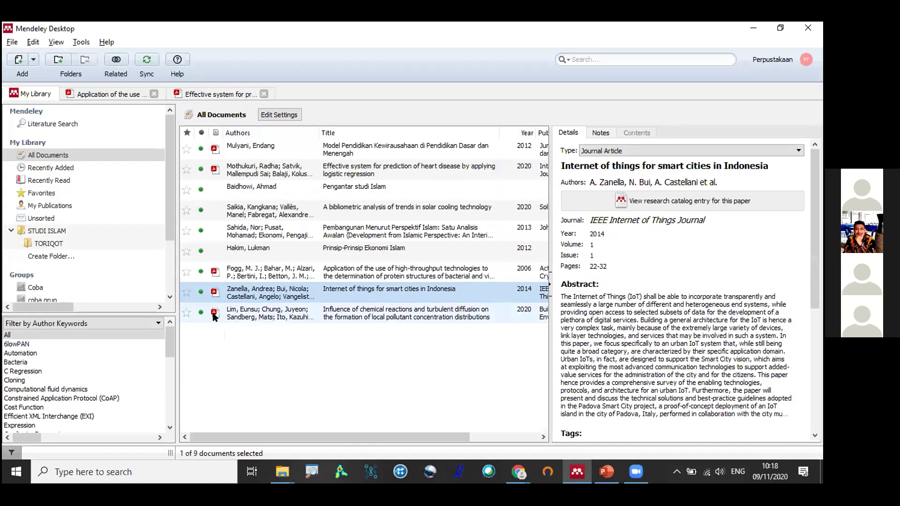
Open the pollutant concentration article's PDF, briefly checking the article folder in Explorer.
{"action": "left_click", "coordinate": [213, 314]}
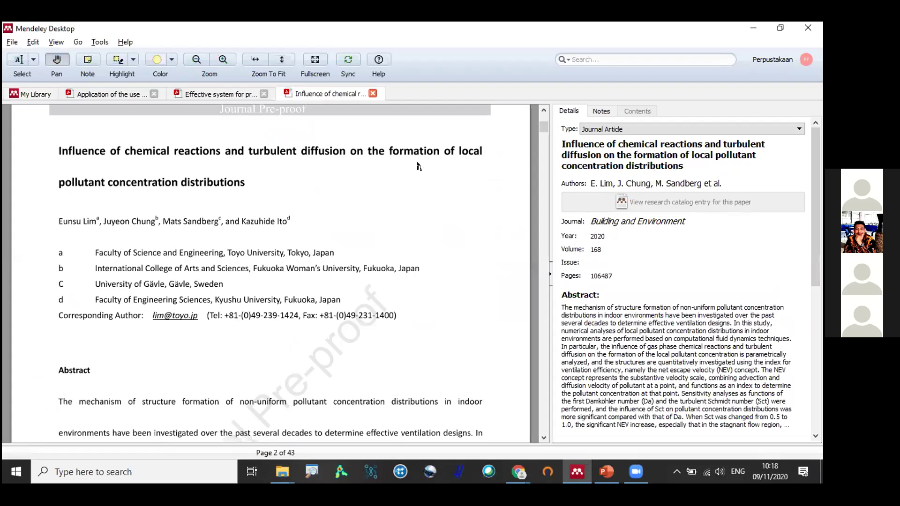
{"action": "scroll", "coordinate": [386, 208], "scroll_direction": "down", "scroll_amount": 3}
{"action": "key", "text": "alt+Tab"}
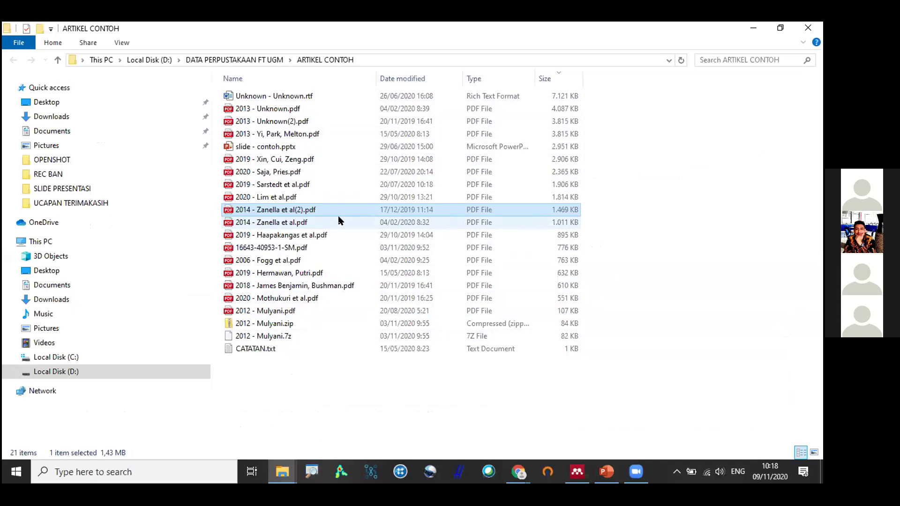
{"action": "left_click", "coordinate": [575, 472]}
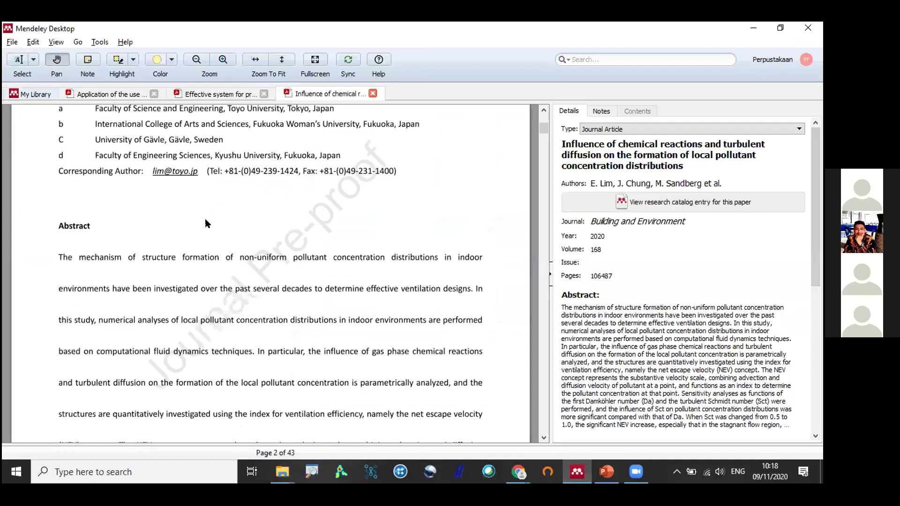
{"action": "key", "text": "ctrl+Tab"}
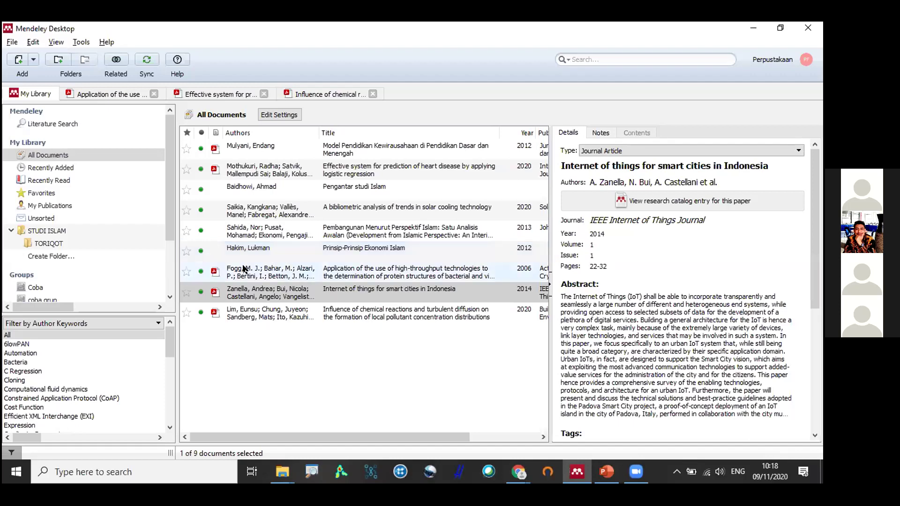
Open the high-throughput technologies PDF, then close all open PDF tabs.
{"action": "left_click", "coordinate": [215, 274]}
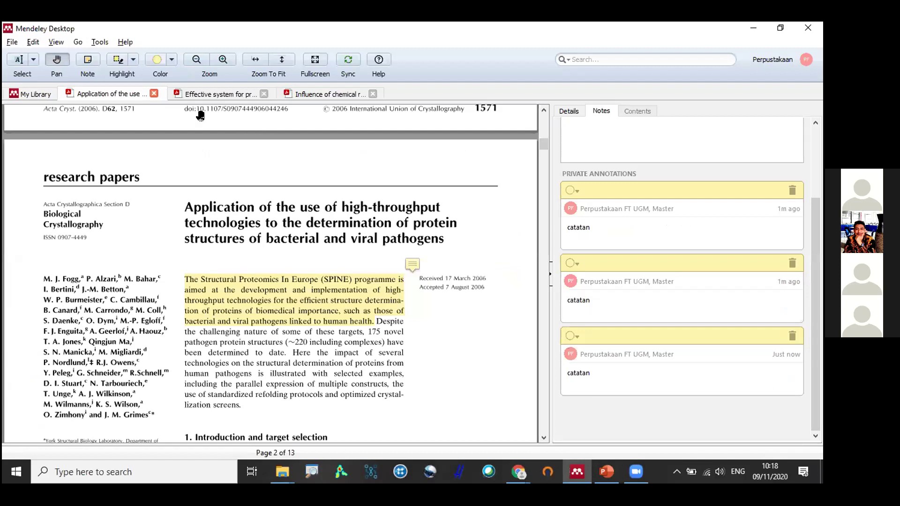
{"action": "left_click", "coordinate": [154, 94]}
{"action": "key", "text": "ctrl+w"}
{"action": "key", "text": "ctrl+w"}
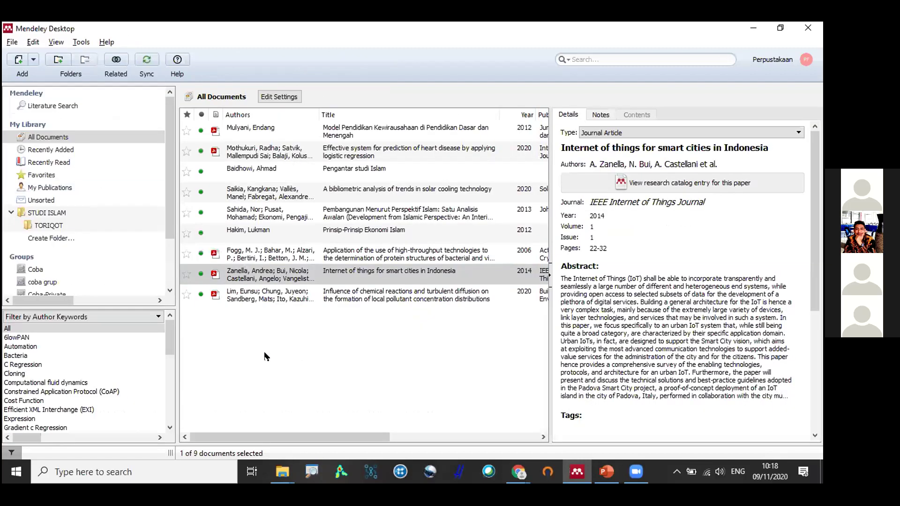
Deselect the Zanella article and bring the Chrome Google Scholar window forward.
{"action": "left_click", "coordinate": [266, 357]}
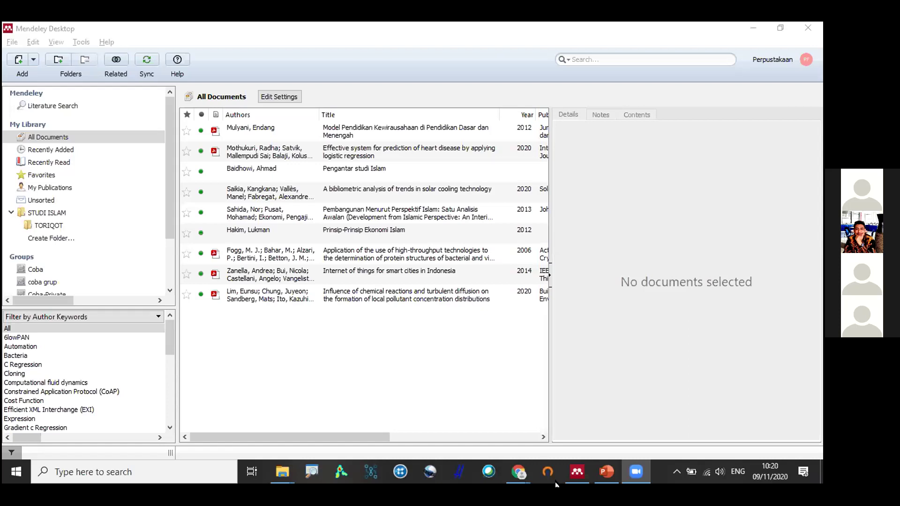
{"action": "mouse_move", "coordinate": [517, 472]}
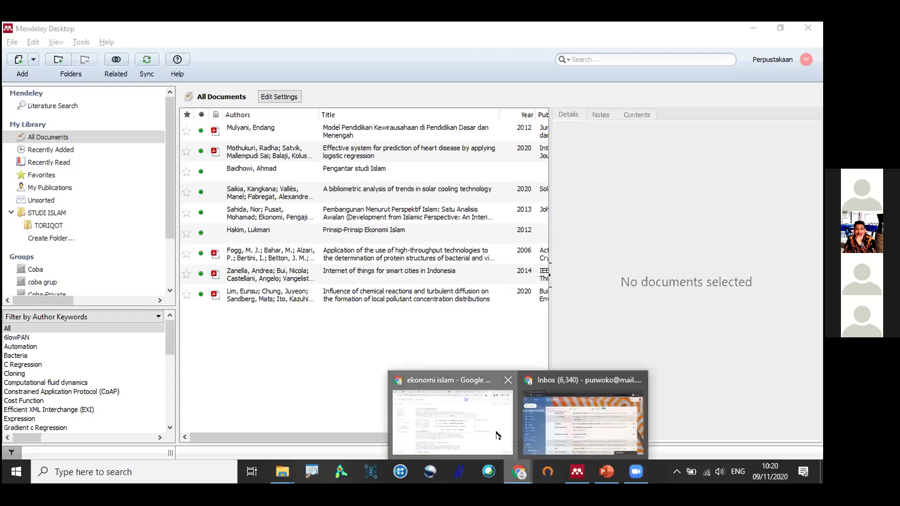
{"action": "key", "text": "alt+Tab"}
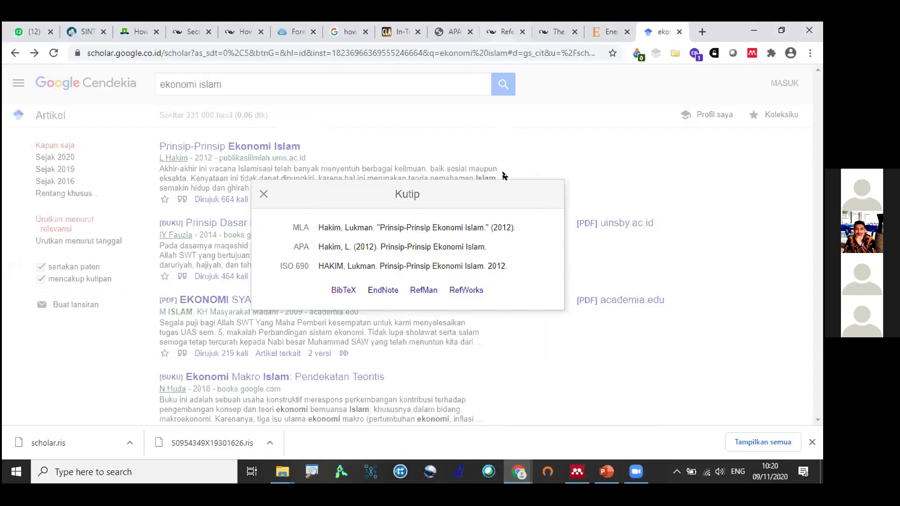
Close the Scholar citation box and copy the ScienceDirect article's DOI 10.1016/j.strueco.2019.12.002.
{"action": "left_click", "coordinate": [457, 175]}
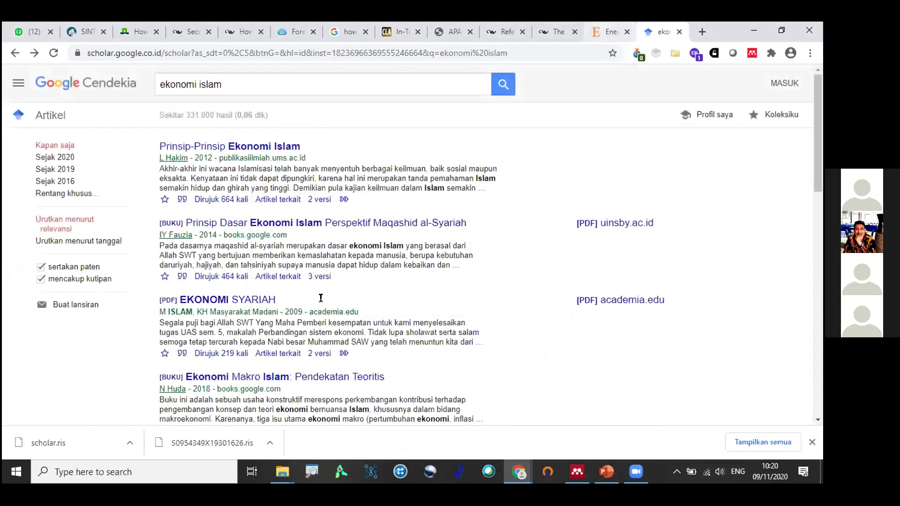
{"action": "key", "text": "ctrl+shift+Tab"}
{"action": "scroll", "coordinate": [440, 296], "scroll_direction": "down", "scroll_amount": 1}
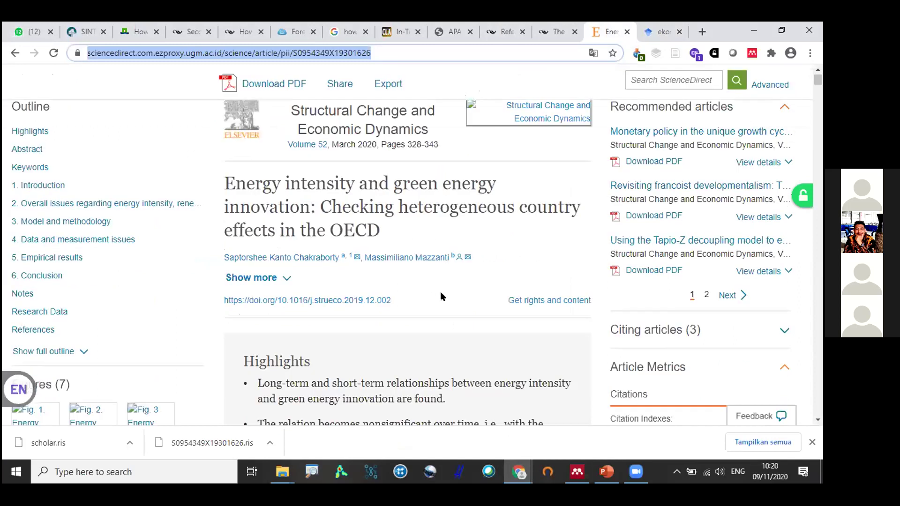
{"action": "left_click_drag", "start_coordinate": [391, 300], "coordinate": [277, 300]}
{"action": "scroll", "coordinate": [285, 165], "scroll_direction": "up", "scroll_amount": 1}
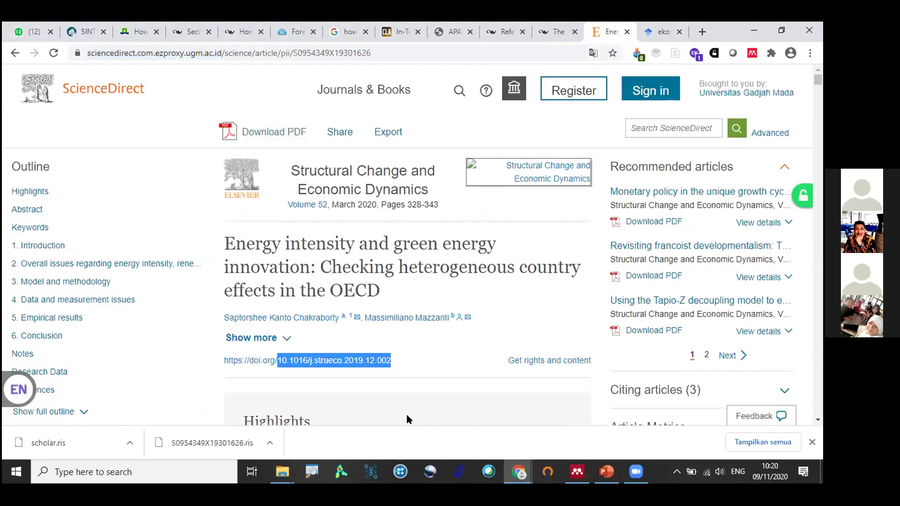
{"action": "left_click_drag", "start_coordinate": [391, 360], "coordinate": [282, 360]}
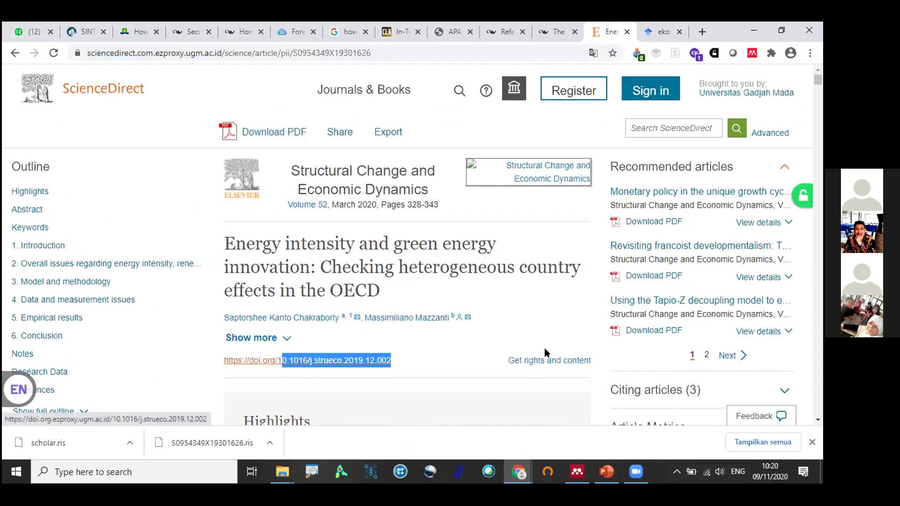
{"action": "key", "text": "shift+Left"}
{"action": "key", "text": "ctrl+c"}
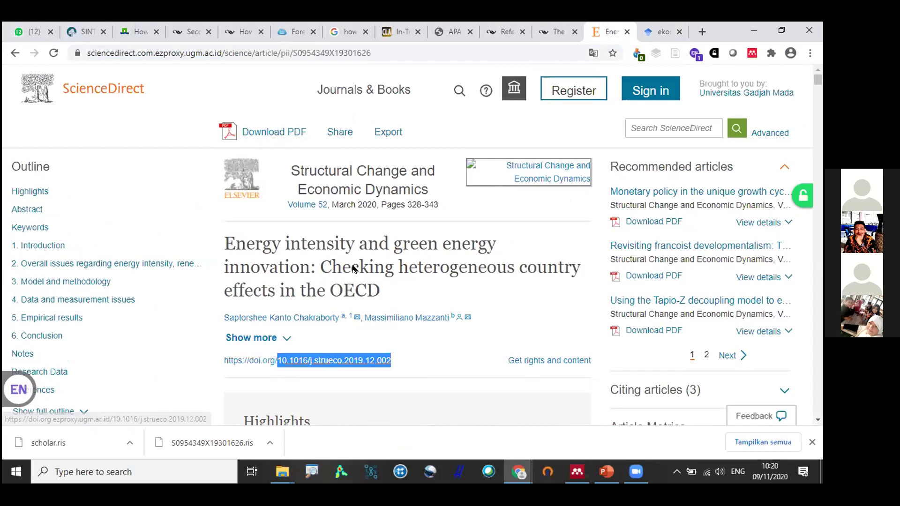
{"action": "key", "text": "alt+Tab"}
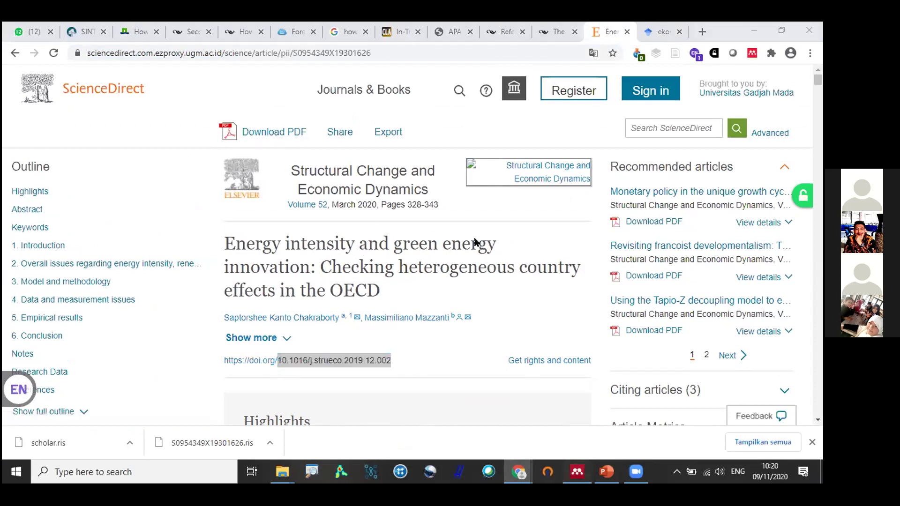
{"action": "key", "text": "alt+Tab"}
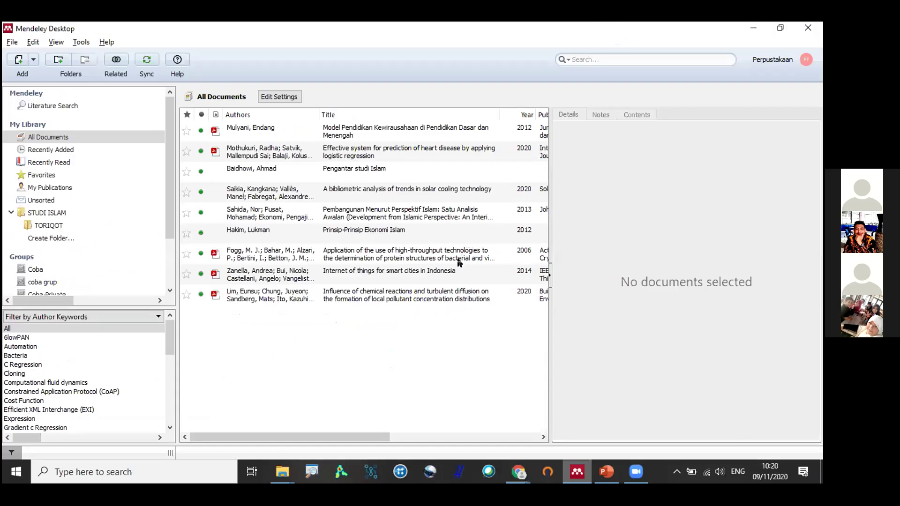
Paste the DOI into Mendeley to preview a new entry, discard it, and reselect the DOI in Chrome.
{"action": "key", "text": "ctrl+v"}
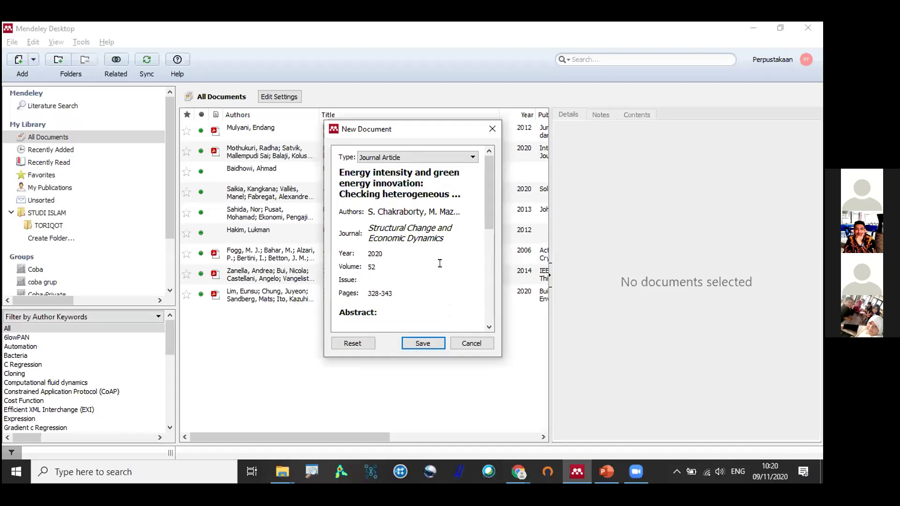
{"action": "left_click", "coordinate": [459, 343]}
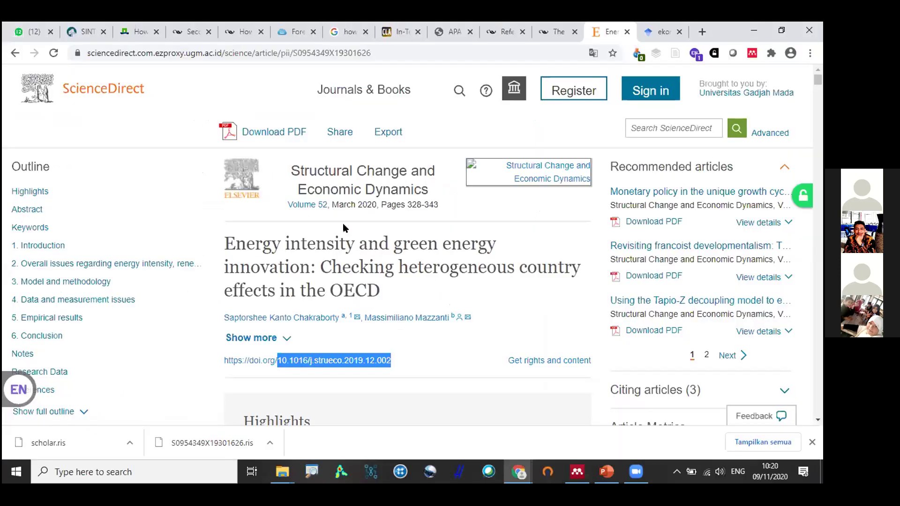
{"action": "key", "text": "alt+Tab"}
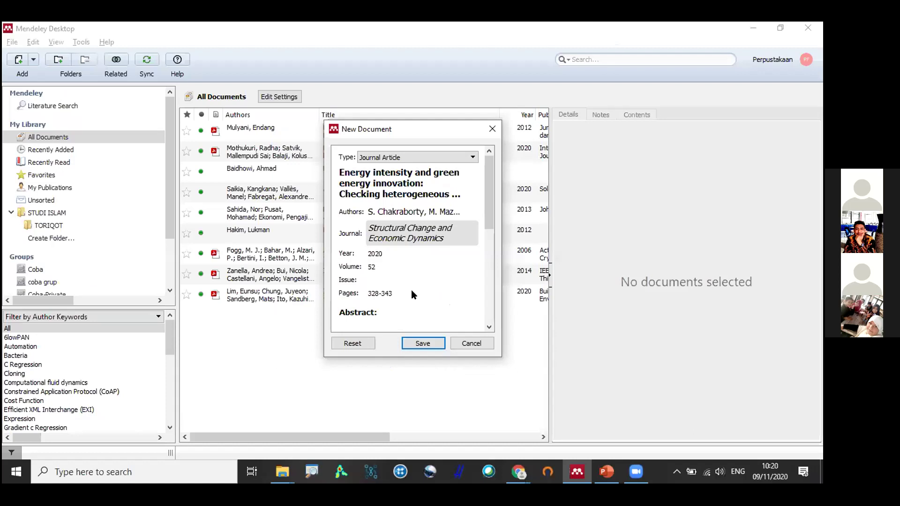
{"action": "key", "text": "Escape"}
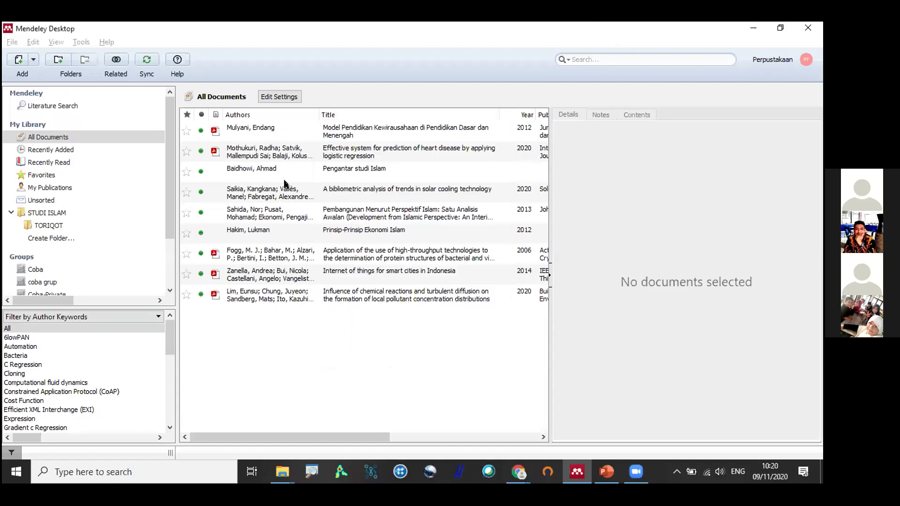
{"action": "key", "text": "alt+Tab"}
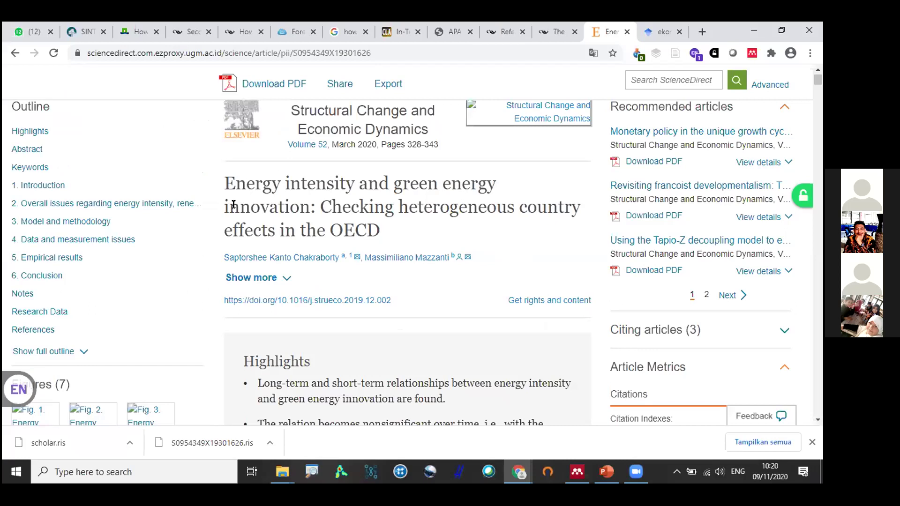
{"action": "left_click_drag", "start_coordinate": [392, 302], "coordinate": [277, 299]}
{"action": "key", "text": "ctrl+c"}
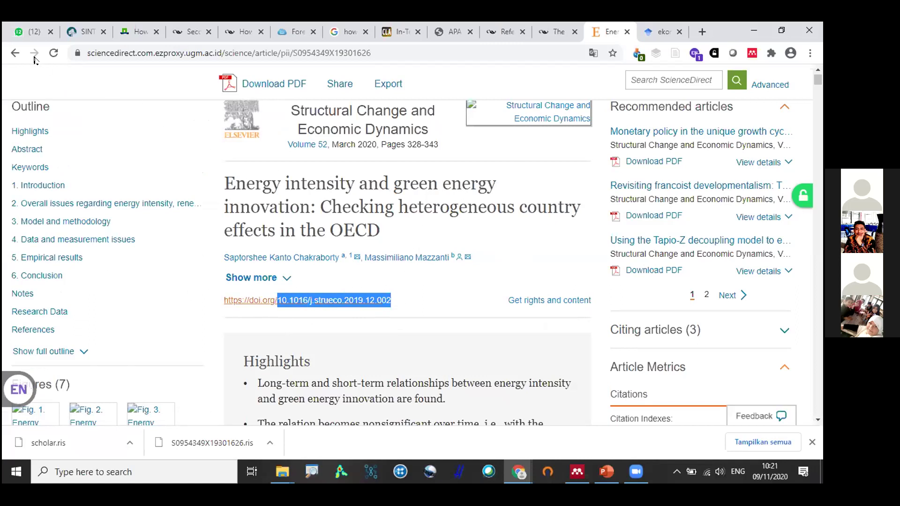
Create a new Journal Article entry and fill it by DOI lookup of 10.1016/j.strueco.2019.12.002.
{"action": "key", "text": "alt+Tab"}
{"action": "left_click", "coordinate": [12, 41]}
{"action": "left_click", "coordinate": [43, 114]}
{"action": "scroll", "coordinate": [432, 183], "scroll_direction": "down", "scroll_amount": 3}
{"action": "scroll", "coordinate": [429, 183], "scroll_direction": "up", "scroll_amount": 3}
{"action": "left_click", "coordinate": [390, 158]}
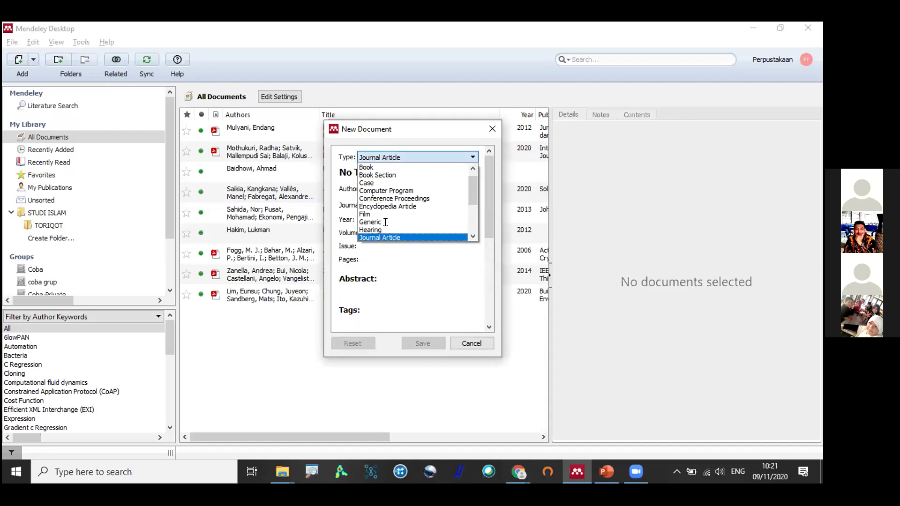
{"action": "left_click", "coordinate": [384, 237]}
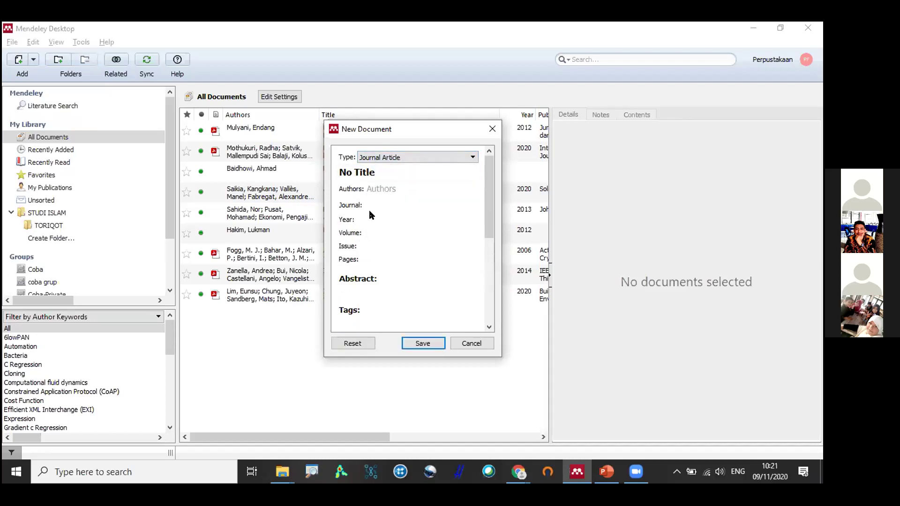
{"action": "scroll", "coordinate": [381, 203], "scroll_direction": "down", "scroll_amount": 4}
{"action": "scroll", "coordinate": [381, 203], "scroll_direction": "down", "scroll_amount": 1}
{"action": "left_click", "coordinate": [375, 247]}
{"action": "key", "text": "ctrl+v"}
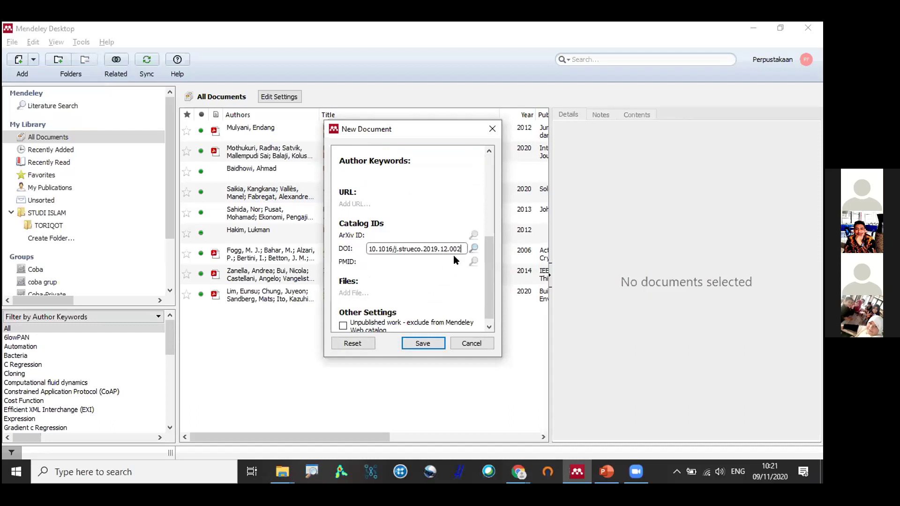
{"action": "left_click", "coordinate": [474, 249]}
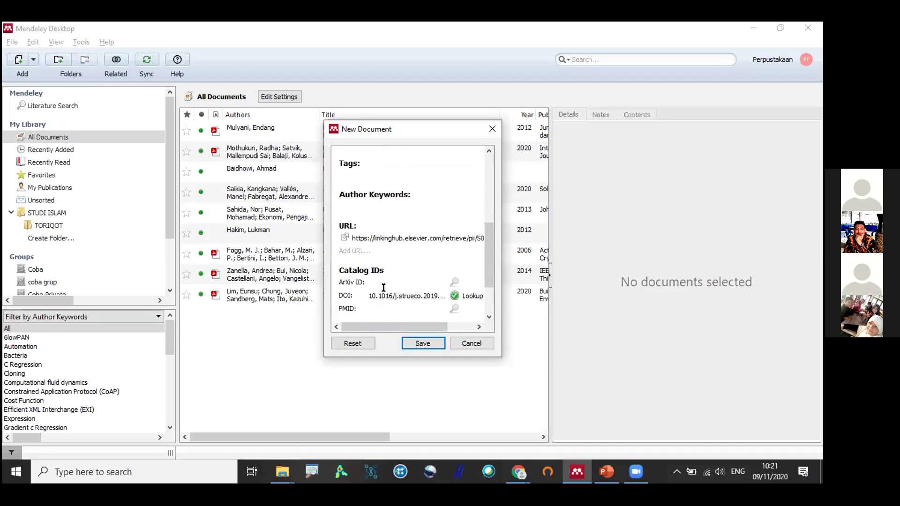
Compare the looked-up details with the ScienceDirect page, review the authors, and save the entry.
{"action": "scroll", "coordinate": [399, 263], "scroll_direction": "up", "scroll_amount": 3}
{"action": "scroll", "coordinate": [392, 225], "scroll_direction": "up", "scroll_amount": 2}
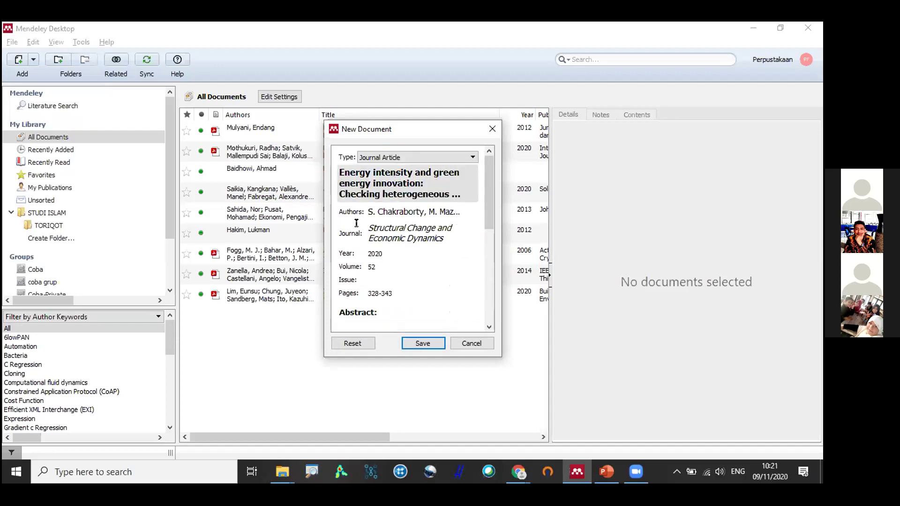
{"action": "key", "text": "alt+Tab"}
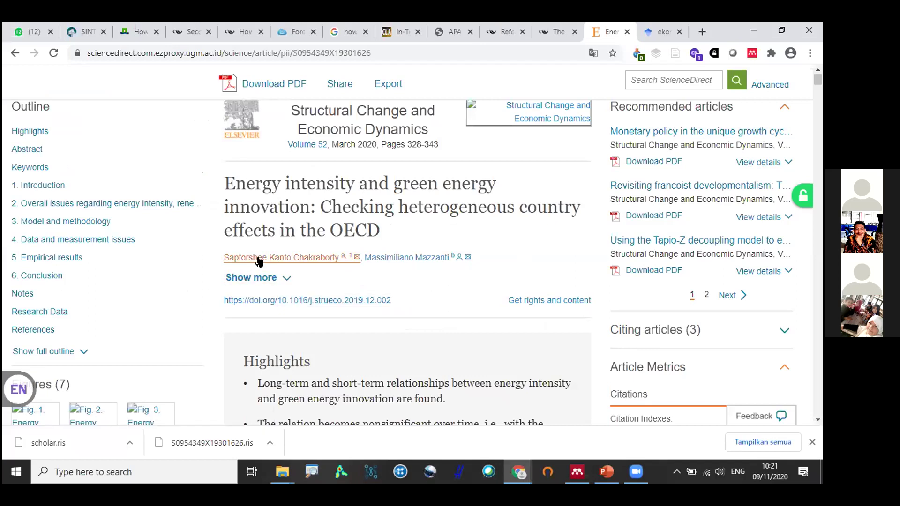
{"action": "key", "text": "alt+Tab"}
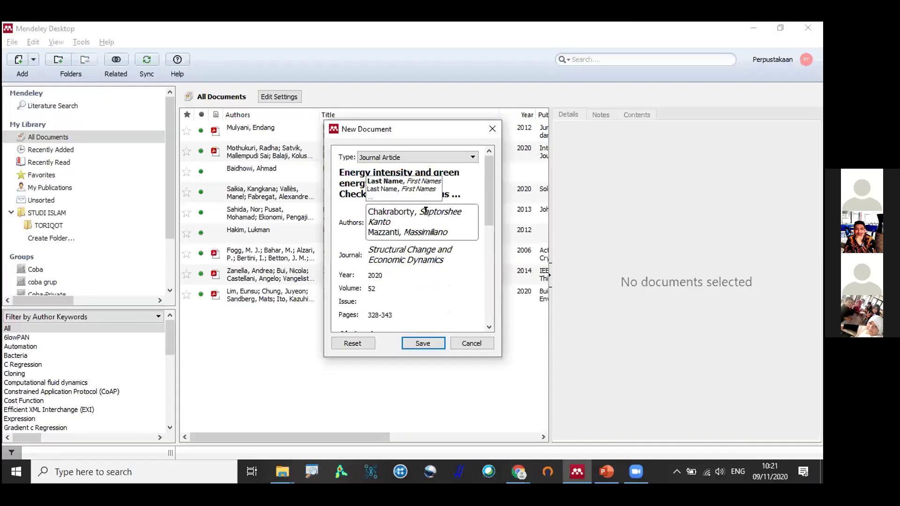
{"action": "left_click", "coordinate": [430, 232]}
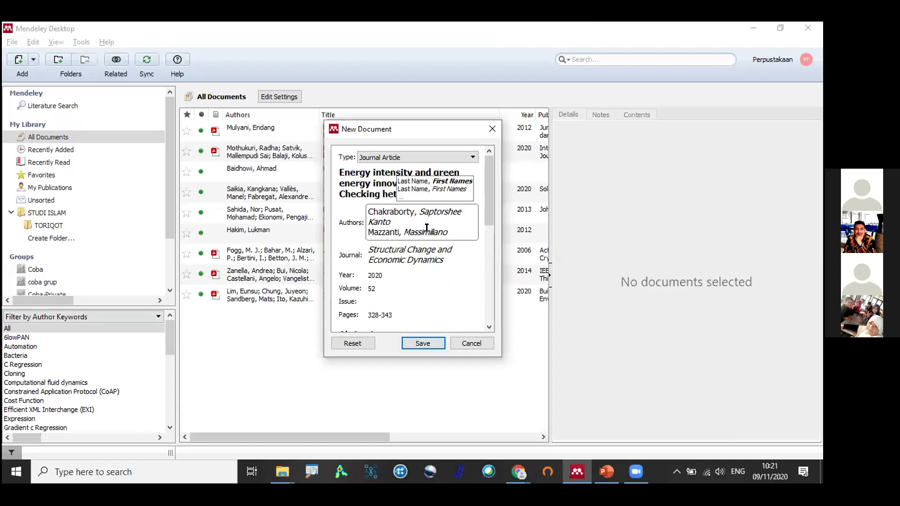
{"action": "left_click", "coordinate": [422, 343]}
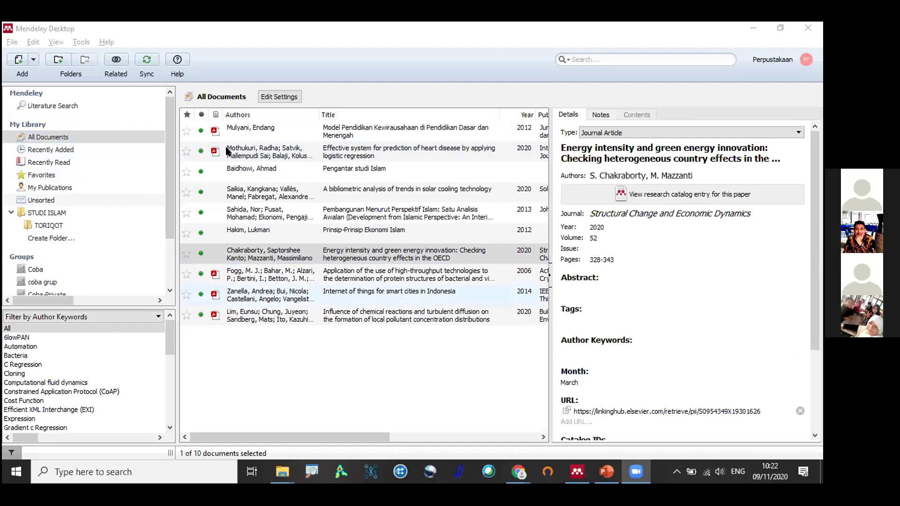
Glance at the ekonomi islam literature search, then open the pollutant paper's PDF from All Documents.
{"action": "left_click", "coordinate": [85, 108]}
{"action": "left_click", "coordinate": [86, 108]}
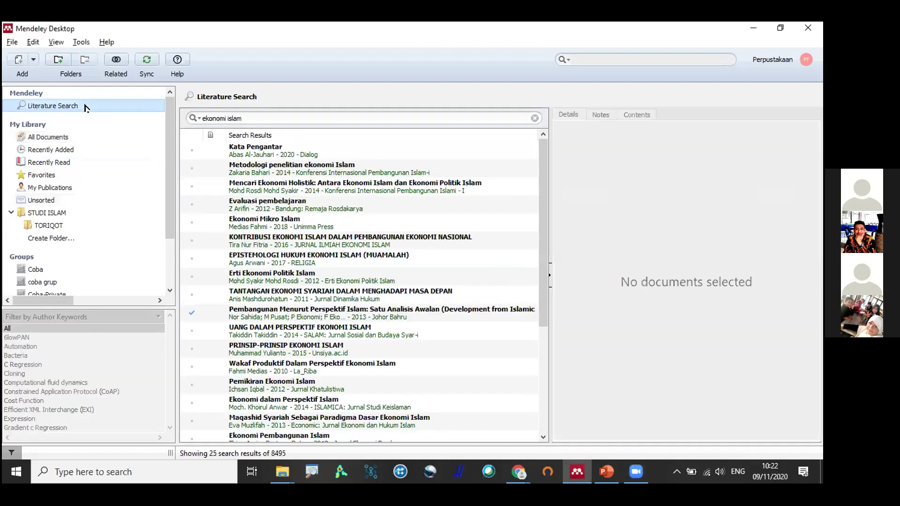
{"action": "key", "text": "Down"}
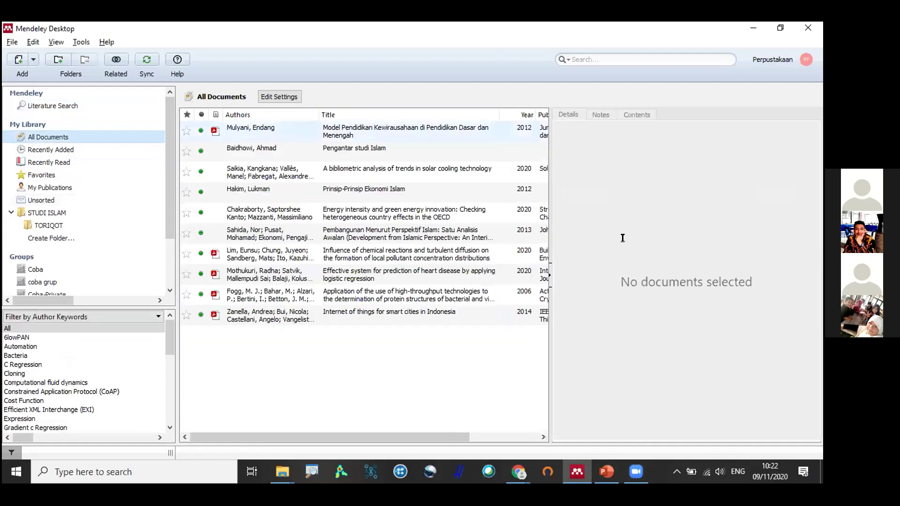
{"action": "scroll", "coordinate": [609, 245], "scroll_direction": "down", "scroll_amount": 3}
{"action": "scroll", "coordinate": [617, 201], "scroll_direction": "up", "scroll_amount": 3}
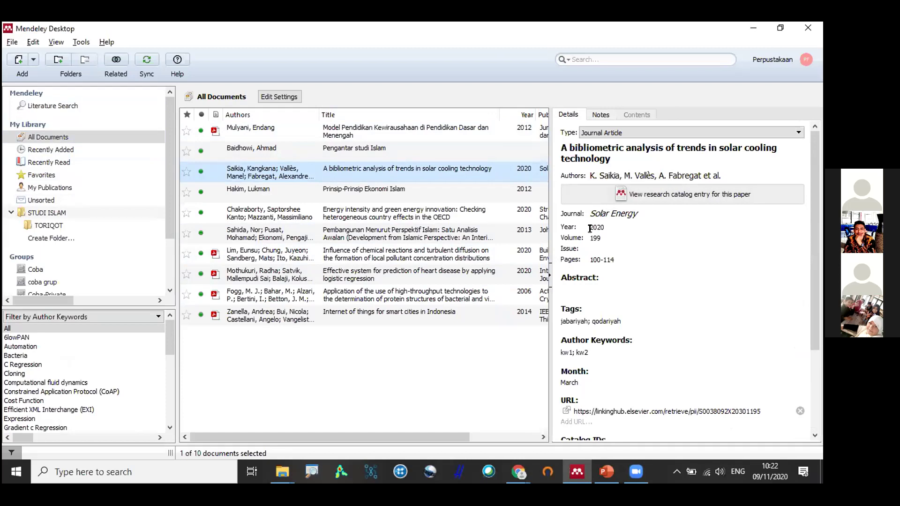
{"action": "left_click", "coordinate": [214, 253]}
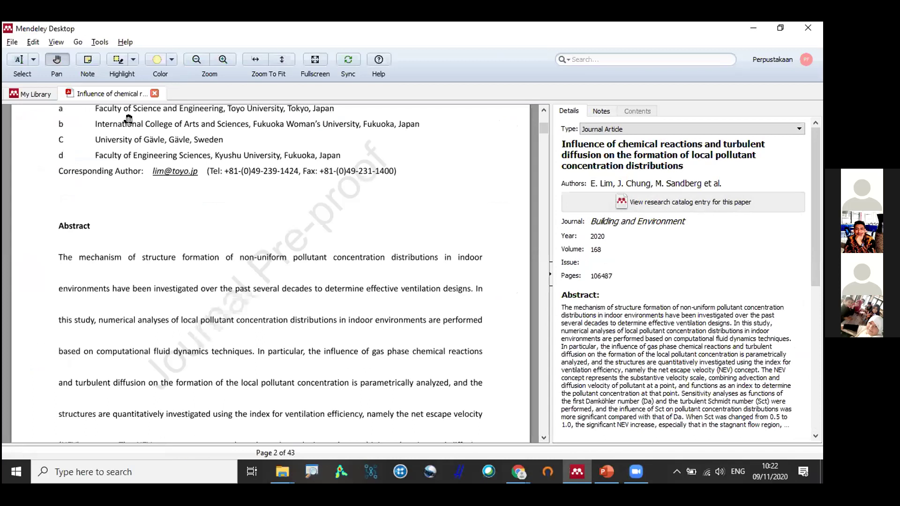
Select and clear some abstract lines in the Lim PDF with the Select tool, then return to My Library.
{"action": "left_click", "coordinate": [20, 66]}
{"action": "left_click_drag", "start_coordinate": [346, 256], "coordinate": [414, 381]}
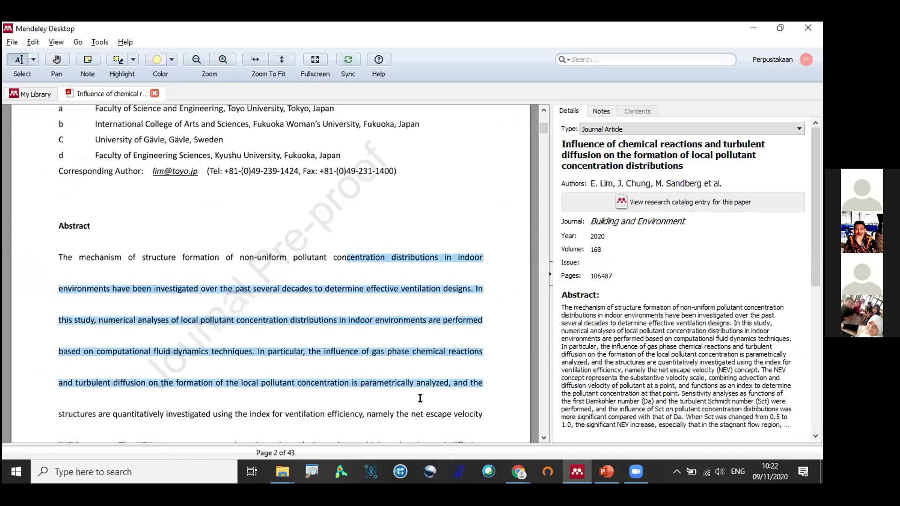
{"action": "left_click", "coordinate": [306, 230]}
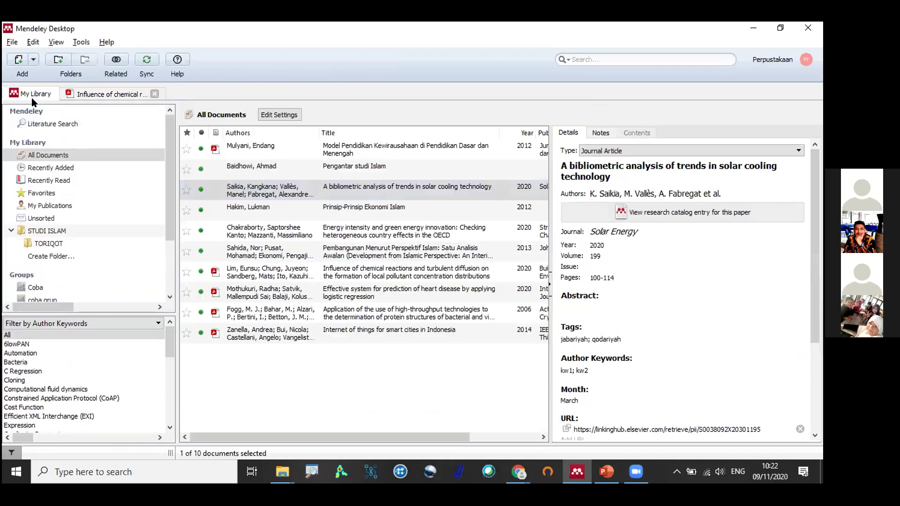
{"action": "left_click", "coordinate": [33, 95]}
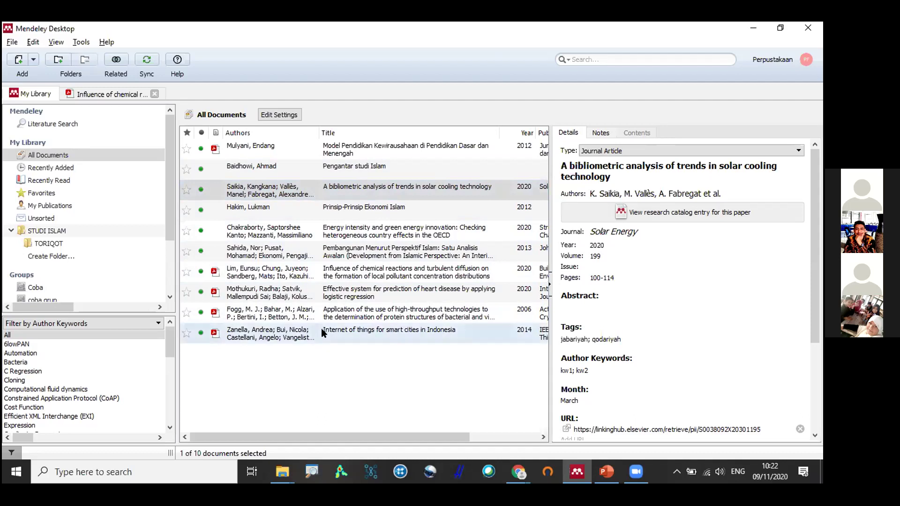
Search the library by Authors for 'lim', then clear the search.
{"action": "left_click", "coordinate": [626, 55]}
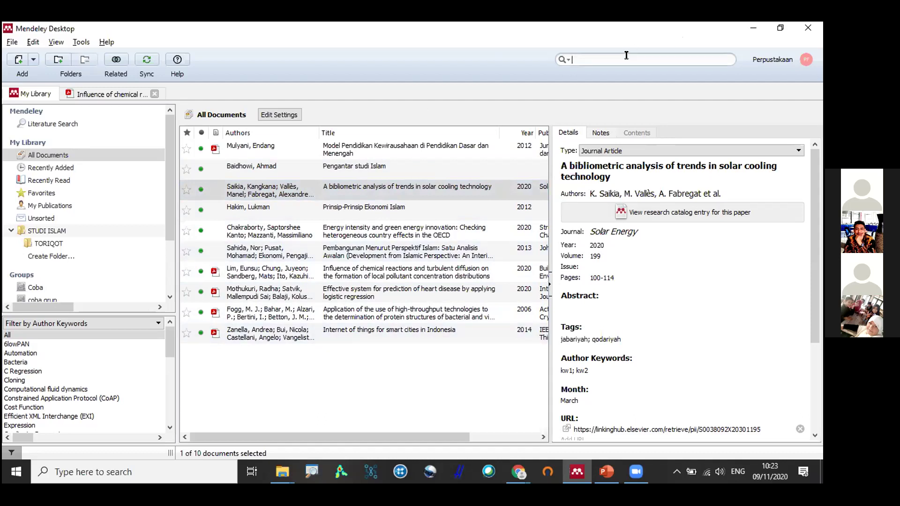
{"action": "left_click", "coordinate": [562, 61]}
{"action": "left_click", "coordinate": [565, 71]}
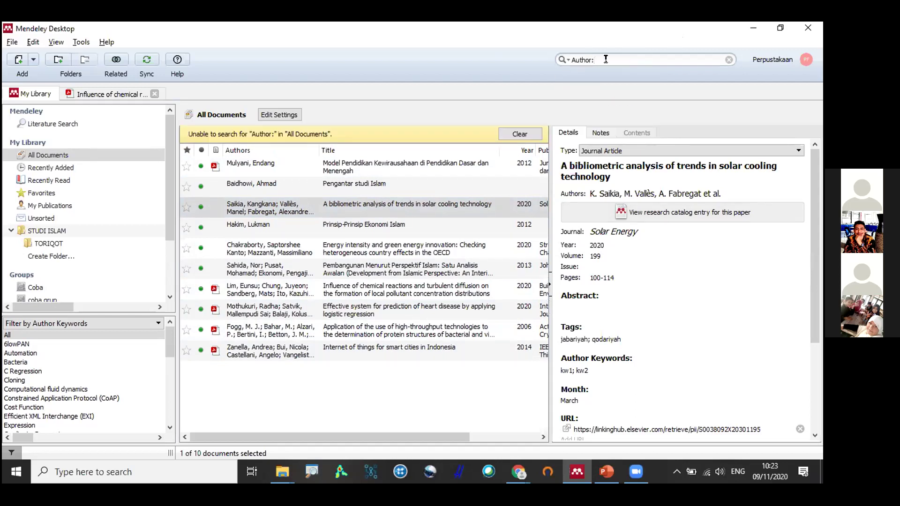
{"action": "left_click_drag", "start_coordinate": [606, 59], "coordinate": [553, 60]}
{"action": "key", "text": "BackSpace"}
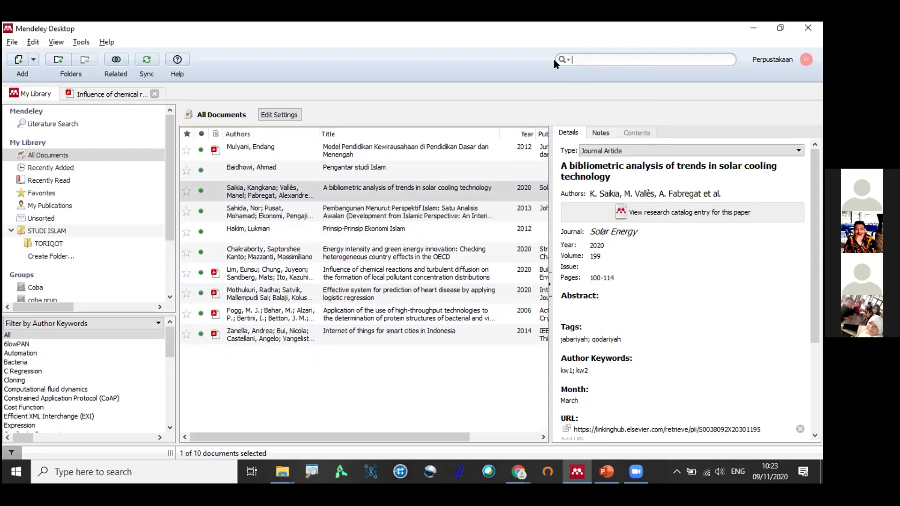
{"action": "left_click", "coordinate": [561, 60]}
{"action": "left_click", "coordinate": [576, 73]}
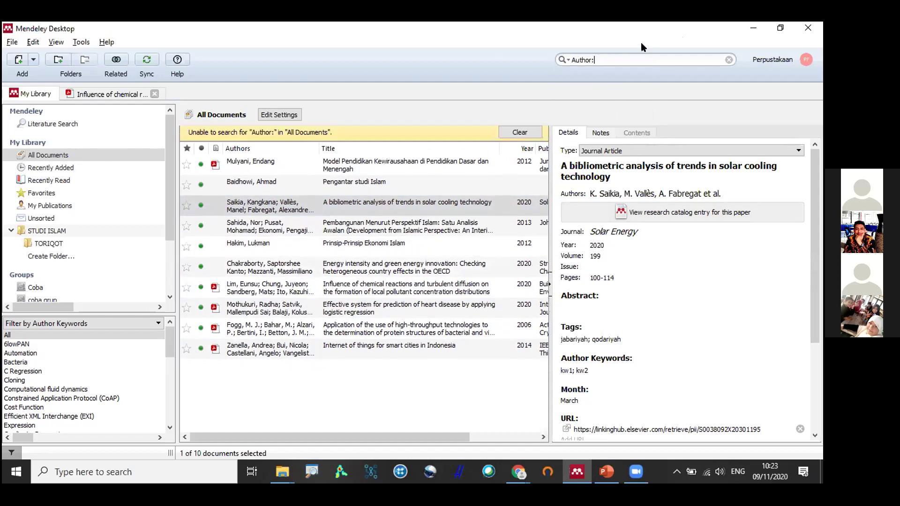
{"action": "type", "text": "lim"}
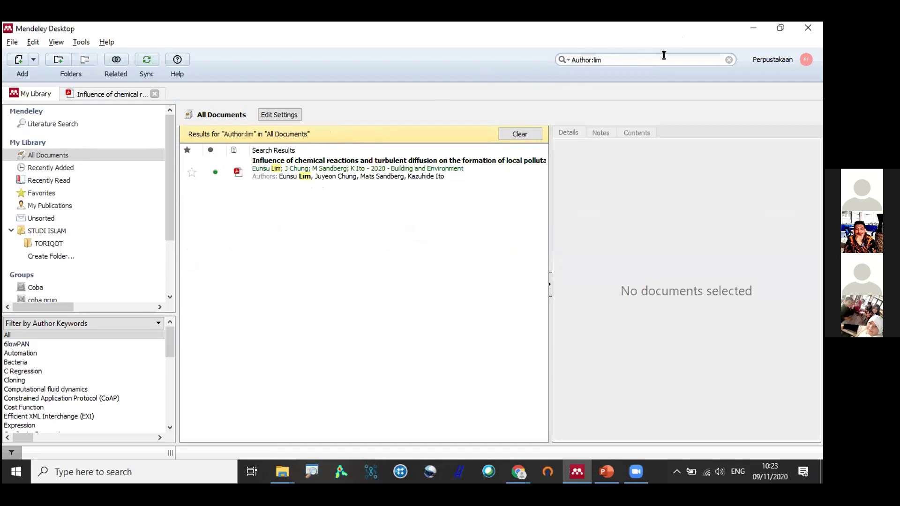
{"action": "left_click", "coordinate": [585, 56]}
{"action": "left_click", "coordinate": [729, 59]}
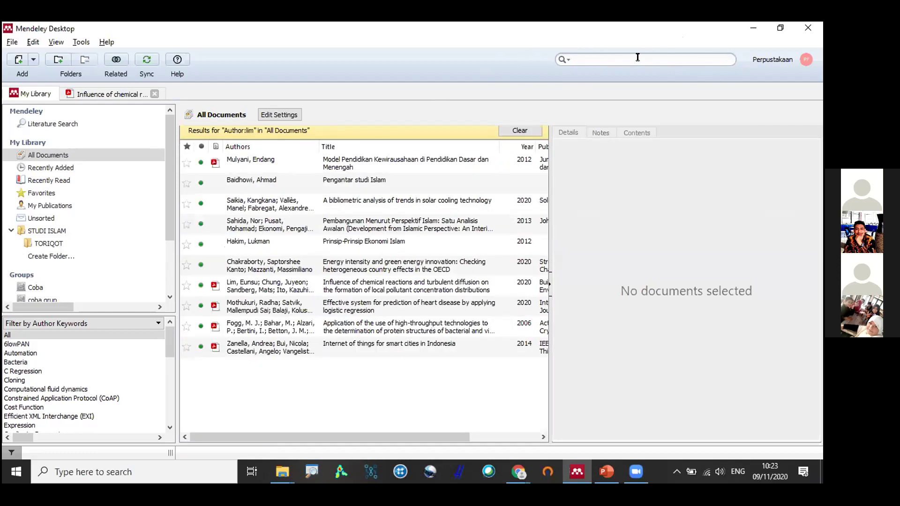
Try the Titles and Publication Names search fields, clear the search, and enlarge the author keywords filter list.
{"action": "left_click", "coordinate": [564, 60]}
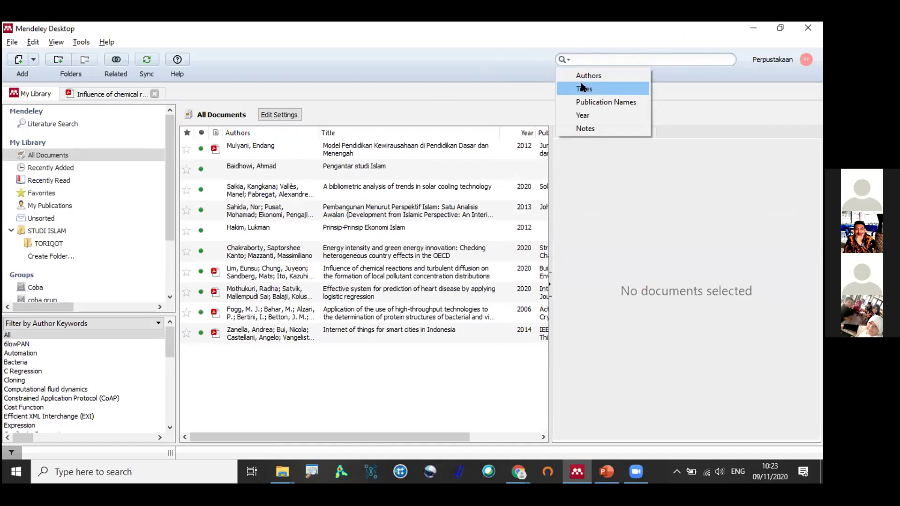
{"action": "left_click", "coordinate": [582, 89]}
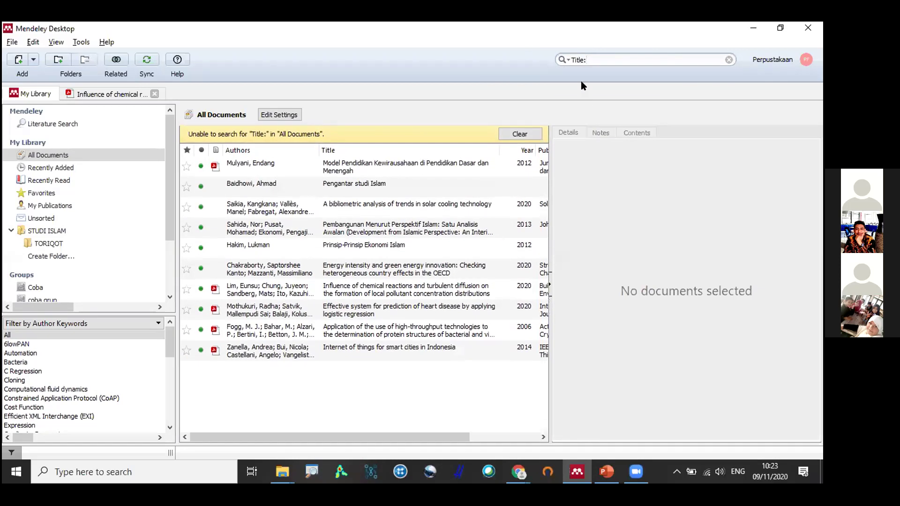
{"action": "left_click", "coordinate": [564, 60]}
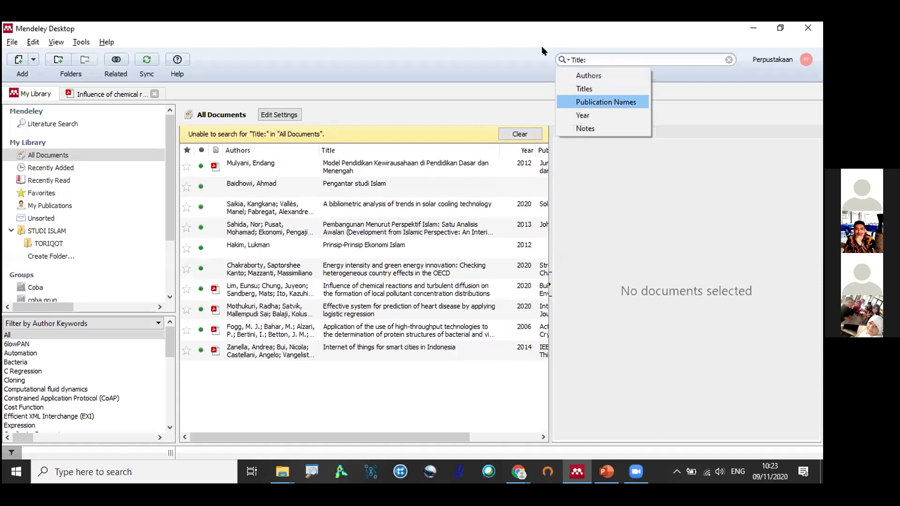
{"action": "key", "text": "Return"}
{"action": "key", "text": "Escape"}
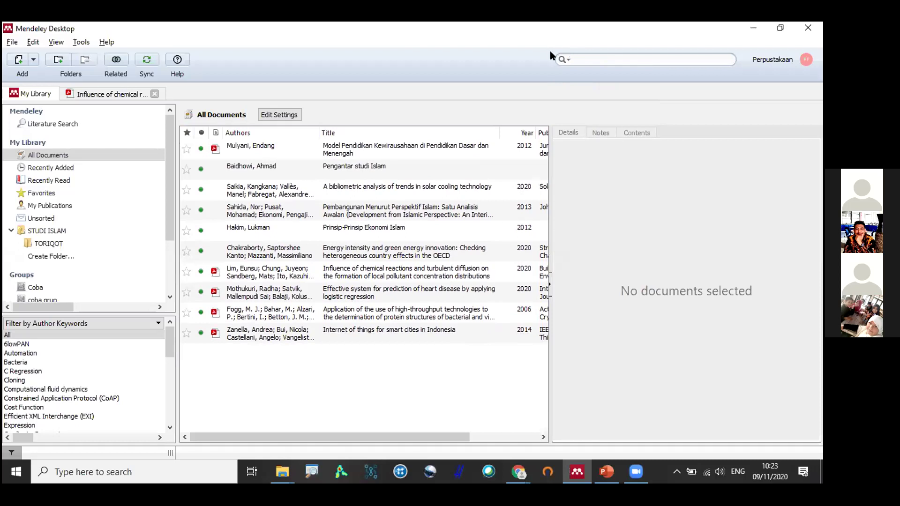
{"action": "left_click", "coordinate": [564, 60]}
{"action": "left_click", "coordinate": [315, 97]}
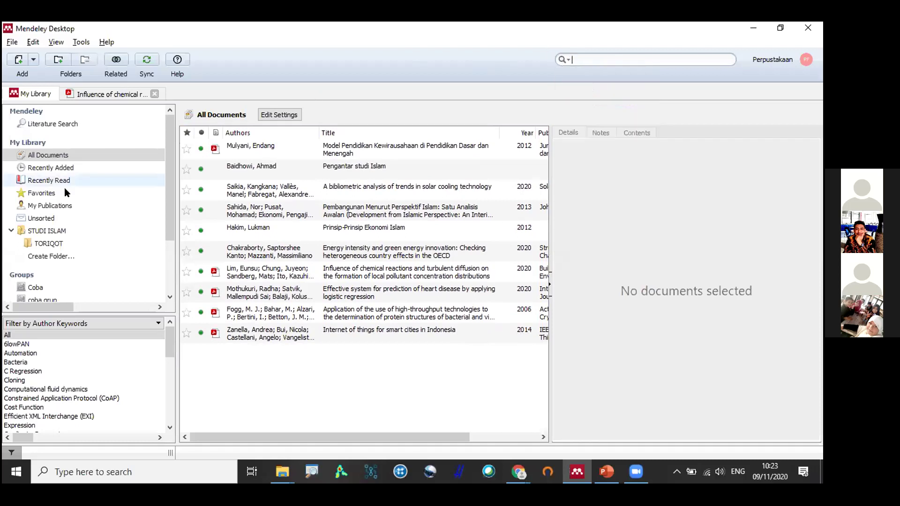
{"action": "left_click_drag", "start_coordinate": [40, 288], "coordinate": [64, 211]}
Filter the library by the author keyword Expression and view the protein structure paper.
{"action": "left_click", "coordinate": [69, 219]}
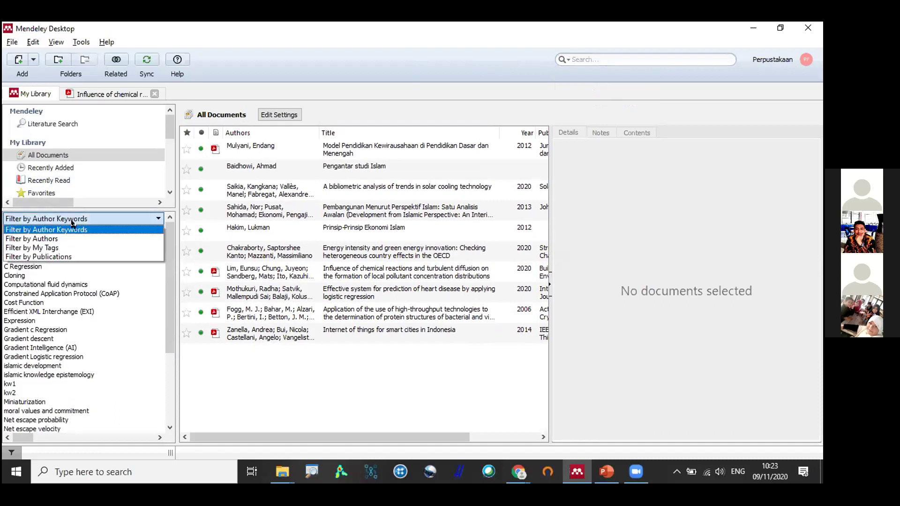
{"action": "left_click", "coordinate": [74, 231]}
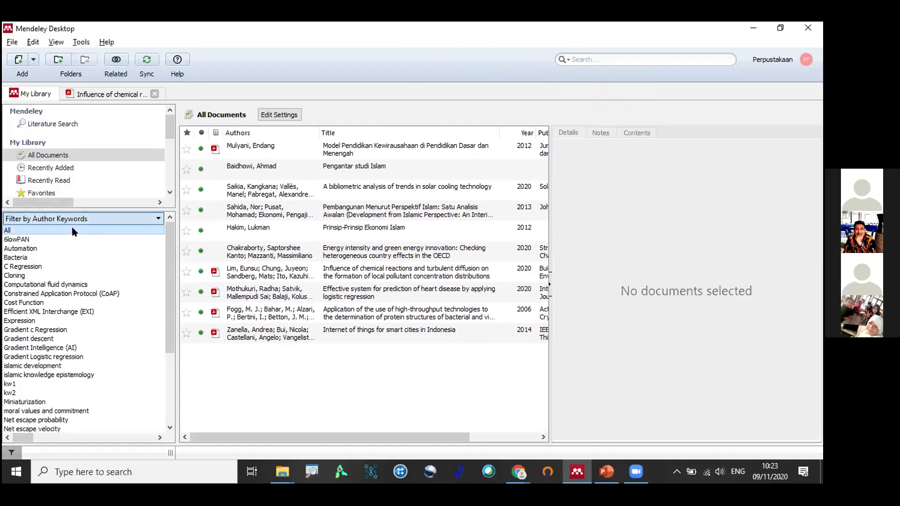
{"action": "left_click", "coordinate": [40, 321]}
{"action": "left_click", "coordinate": [257, 174]}
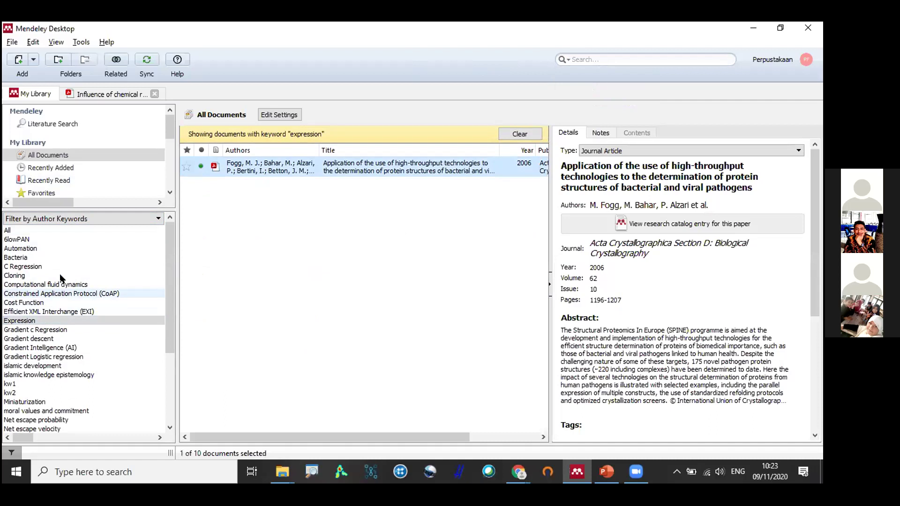
Filter by the Random forest keyword, then clear the filter so all documents show.
{"action": "scroll", "coordinate": [61, 271], "scroll_direction": "down", "scroll_amount": 3}
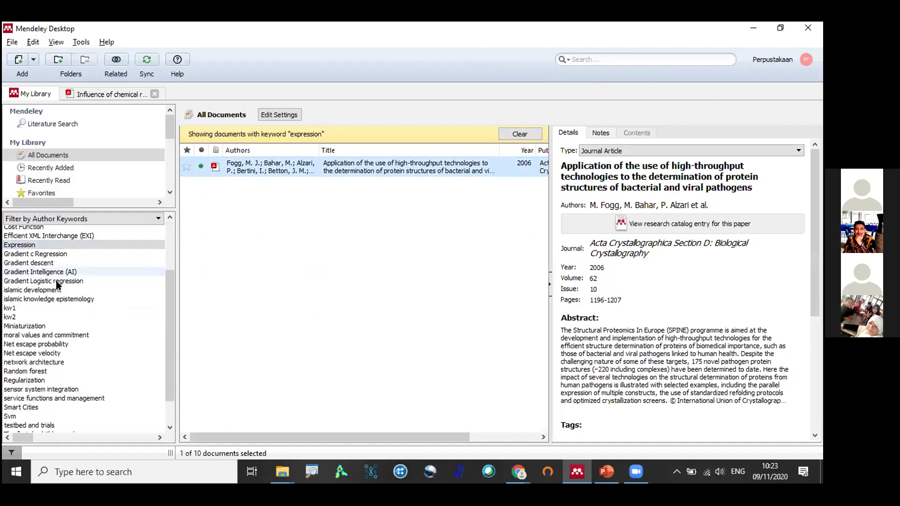
{"action": "scroll", "coordinate": [43, 324], "scroll_direction": "down", "scroll_amount": 1}
{"action": "left_click", "coordinate": [32, 347]}
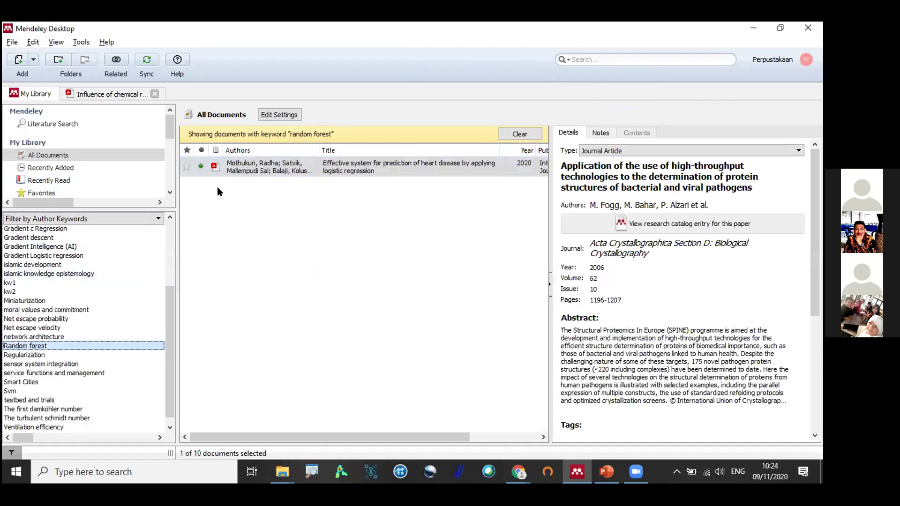
{"action": "left_click", "coordinate": [523, 134]}
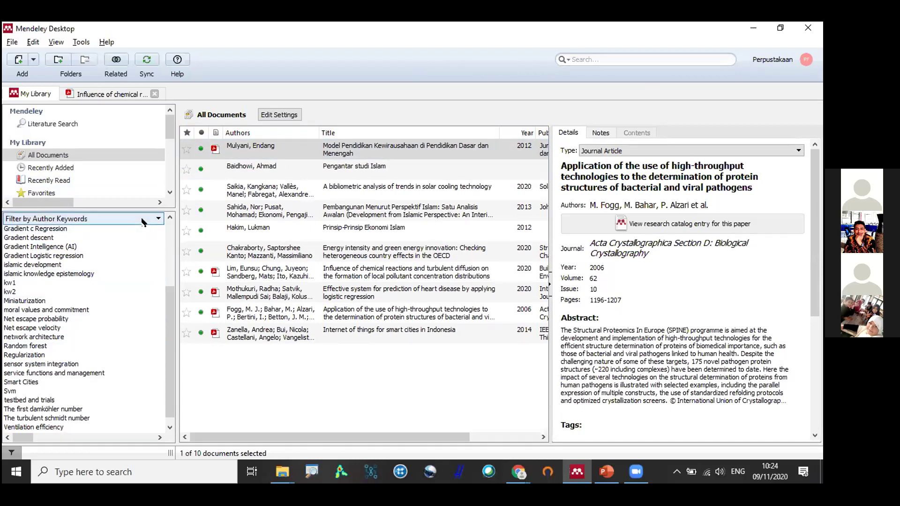
{"action": "left_click", "coordinate": [143, 222]}
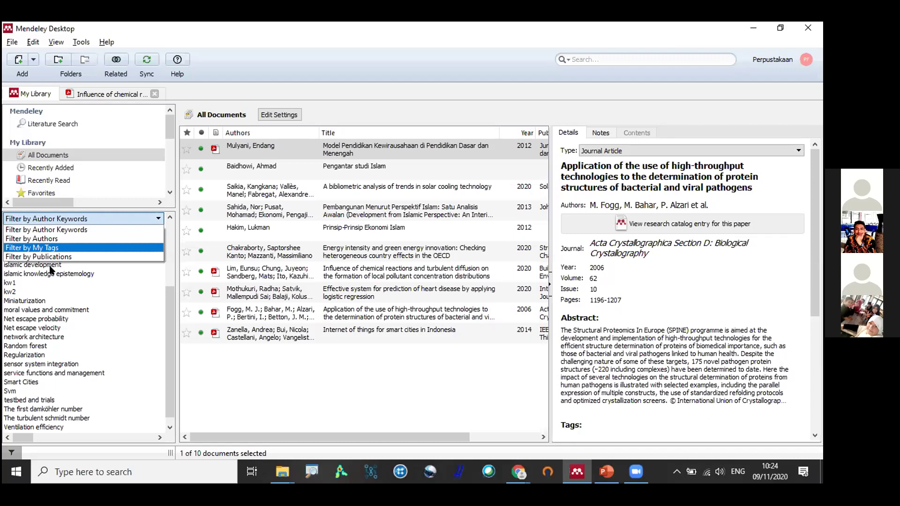
Filter by My Tags, showing documents tagged jabariyah, then qodariyah, then jabariyah again.
{"action": "left_click", "coordinate": [57, 247]}
{"action": "left_click", "coordinate": [68, 238]}
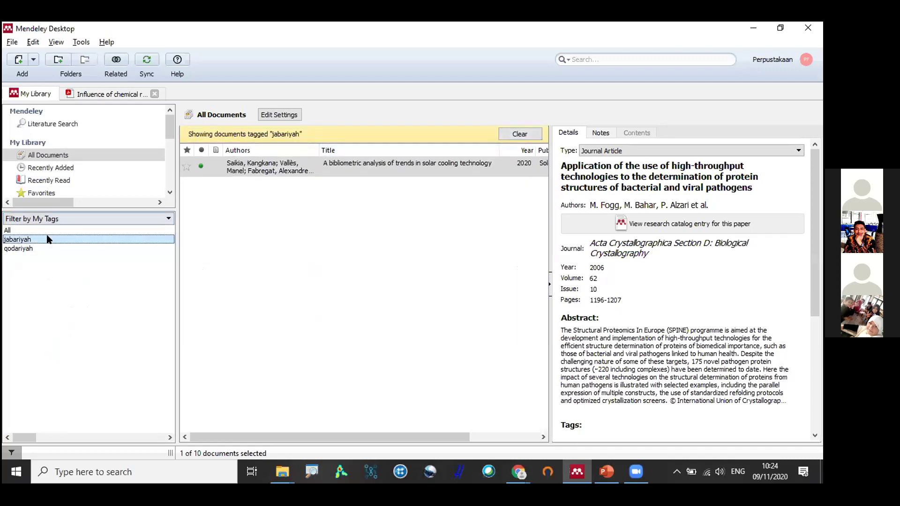
{"action": "left_click", "coordinate": [38, 248]}
{"action": "left_click", "coordinate": [33, 240]}
Filter by one listed author, then switch back to My Tags and clear the author filter.
{"action": "left_click", "coordinate": [47, 218]}
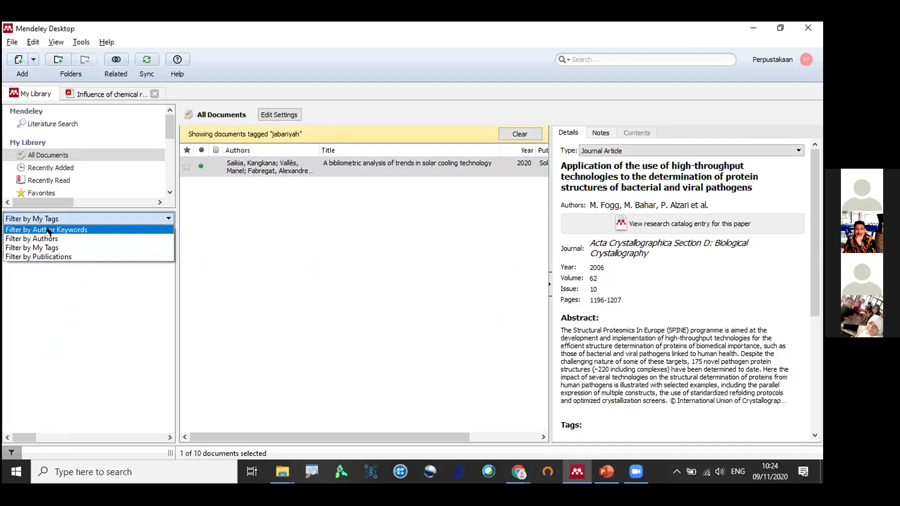
{"action": "left_click", "coordinate": [49, 240]}
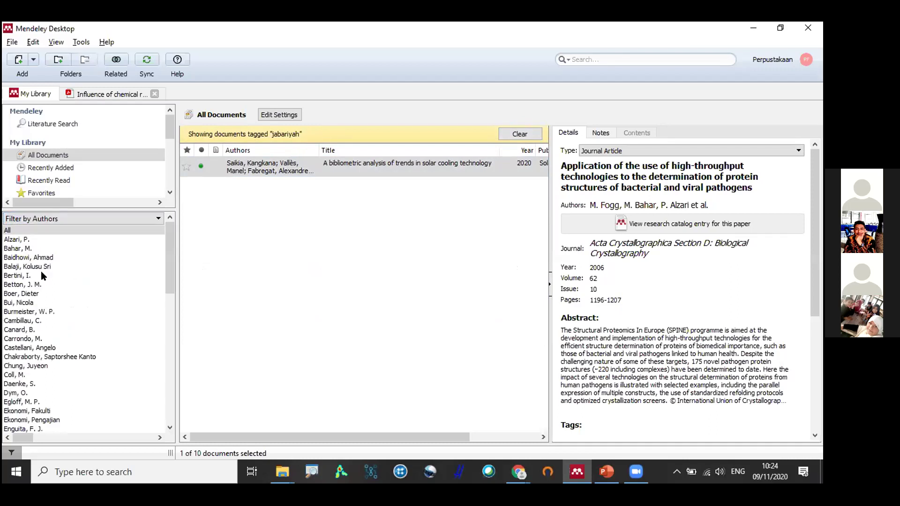
{"action": "left_click", "coordinate": [33, 295]}
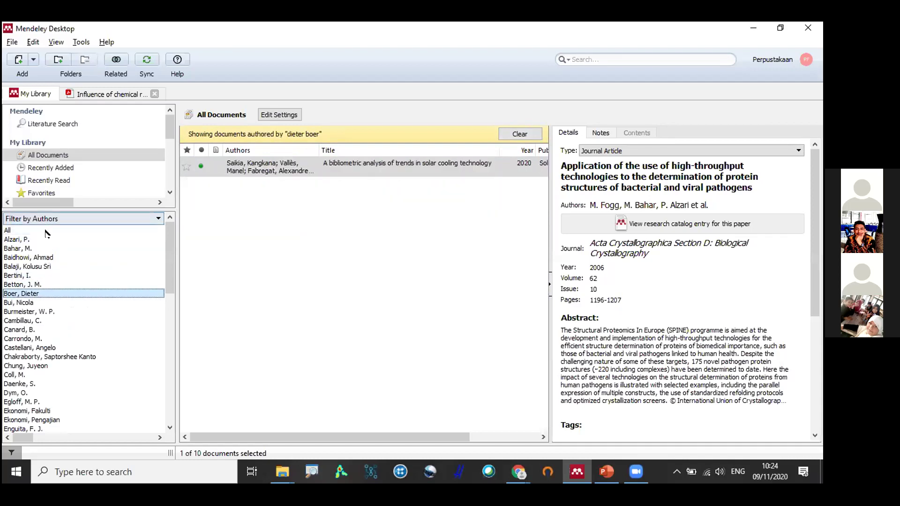
{"action": "left_click", "coordinate": [47, 218]}
{"action": "left_click", "coordinate": [42, 248]}
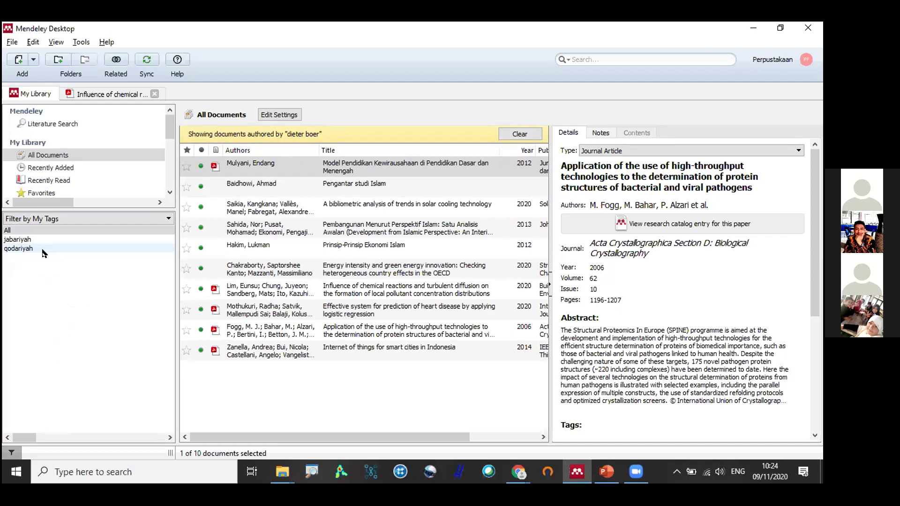
{"action": "left_click", "coordinate": [507, 134]}
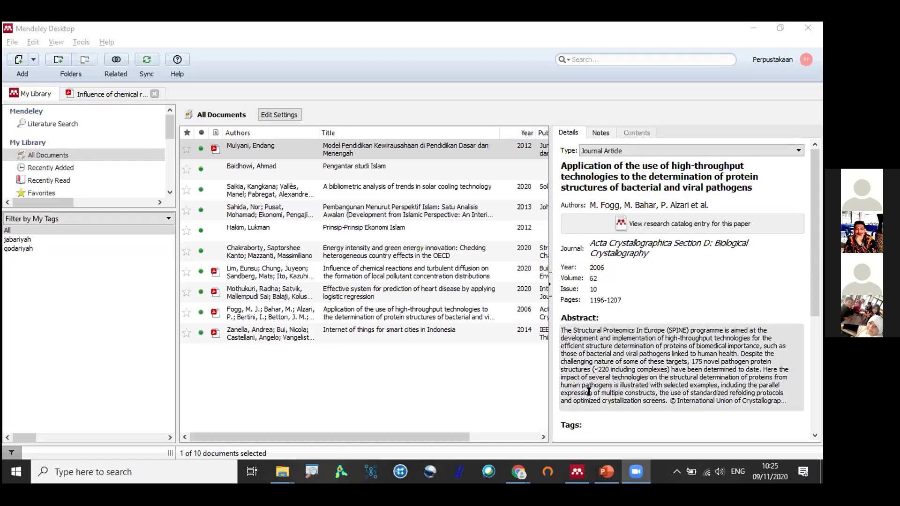
{"action": "left_click", "coordinate": [33, 59]}
{"action": "left_click", "coordinate": [70, 114]}
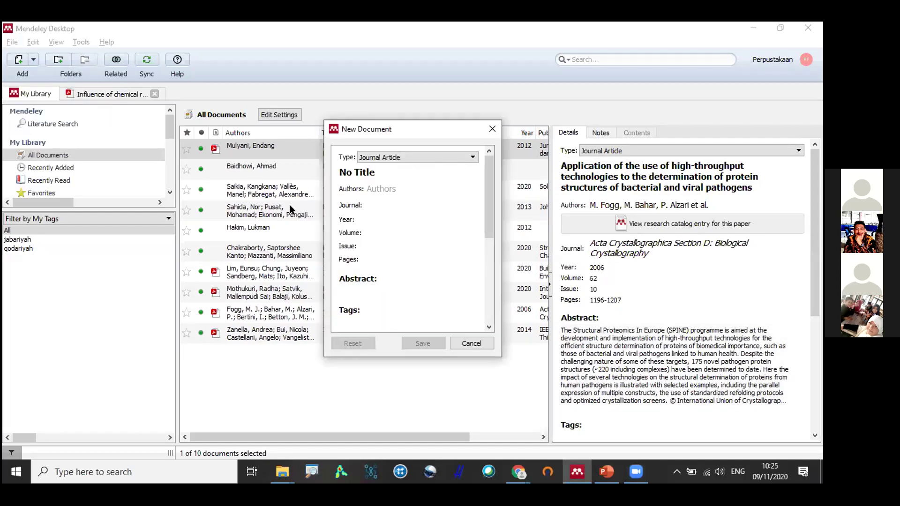
{"action": "scroll", "coordinate": [356, 233], "scroll_direction": "down", "scroll_amount": 5}
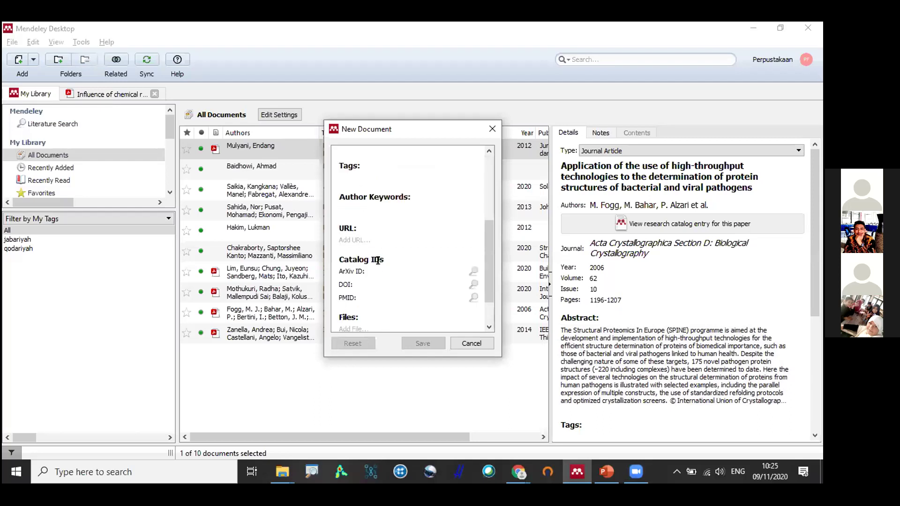
{"action": "left_click", "coordinate": [381, 284]}
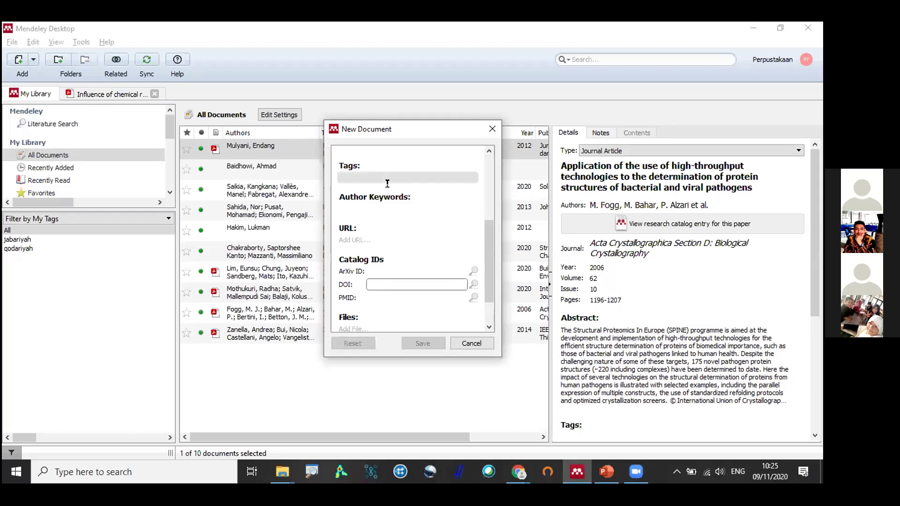
{"action": "left_click", "coordinate": [493, 129]}
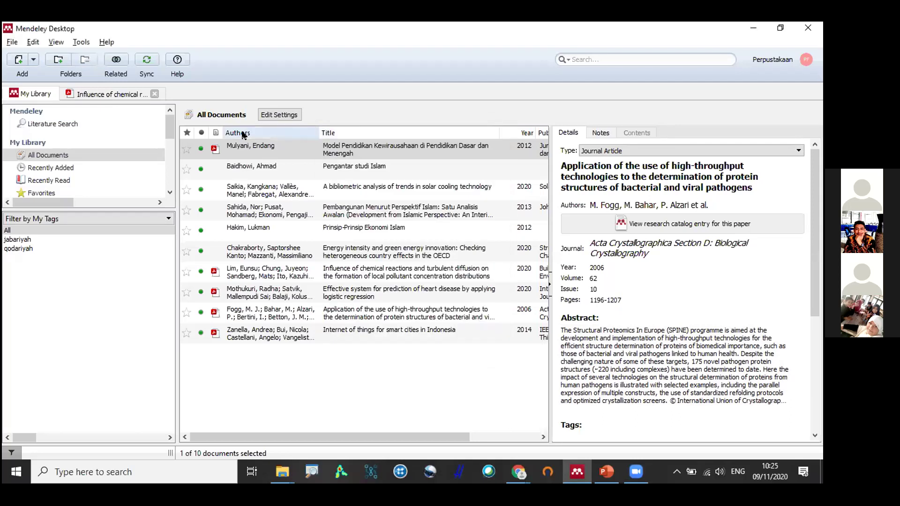
View details of the solar cooling and Islamic development papers, then move the filter choice toward Publications.
{"action": "left_click", "coordinate": [284, 192]}
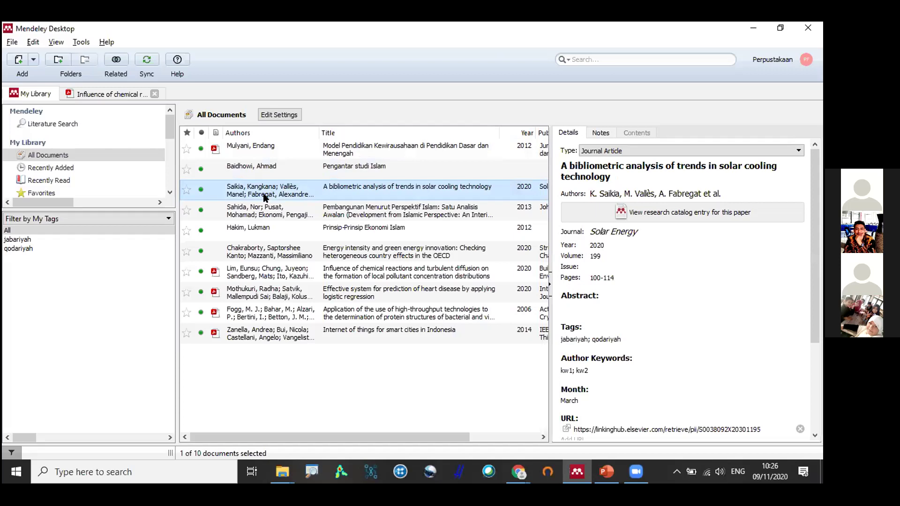
{"action": "left_click", "coordinate": [258, 215]}
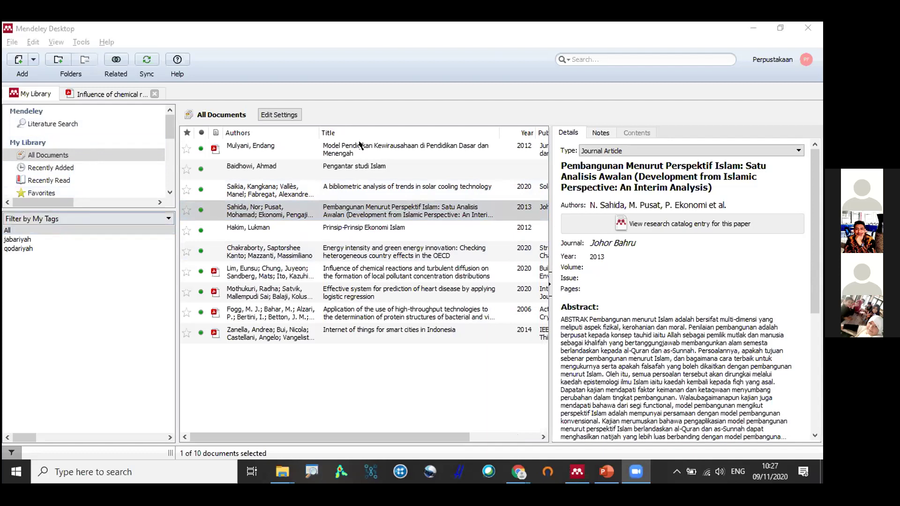
{"action": "left_click", "coordinate": [46, 219]}
{"action": "key", "text": "Up"}
{"action": "key", "text": "Down"}
{"action": "key", "text": "Down"}
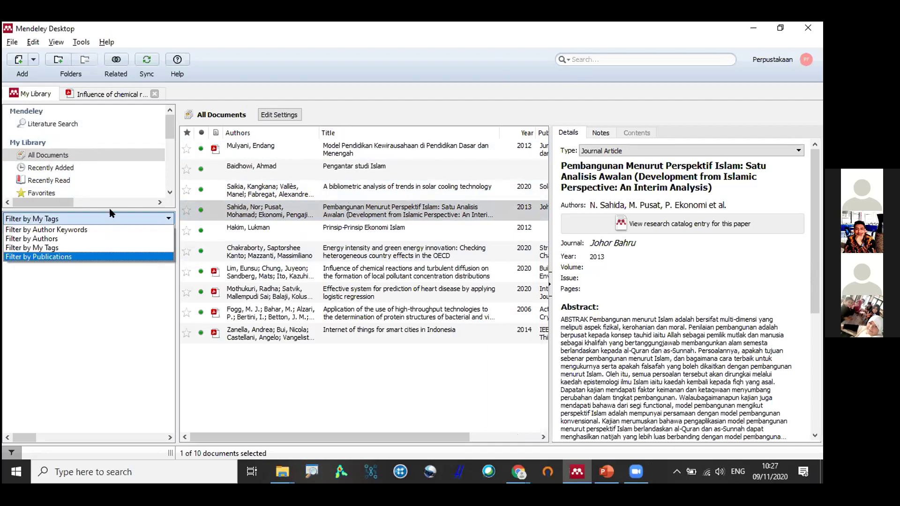
Select the pollutant diffusion paper, enlarge the sidebar to show folders and Groups, and sync the library.
{"action": "left_click", "coordinate": [284, 280]}
{"action": "left_click_drag", "start_coordinate": [118, 203], "coordinate": [105, 305]}
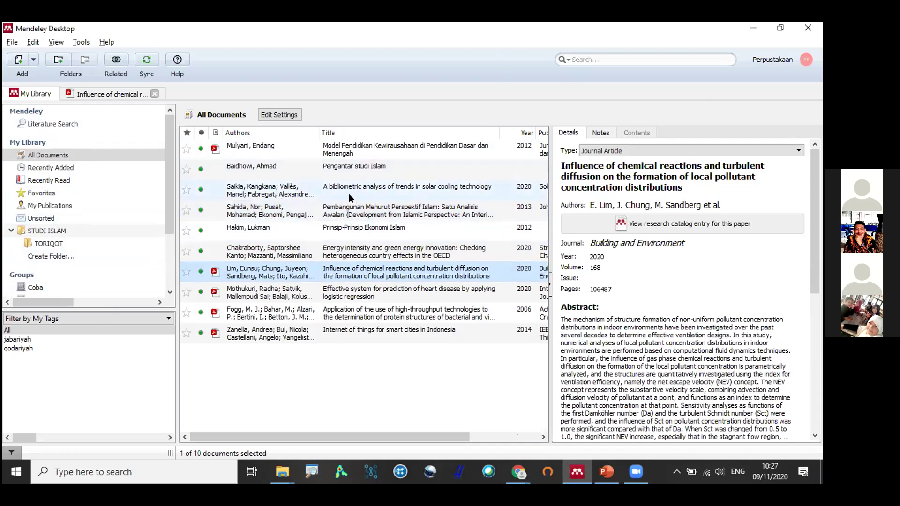
{"action": "left_click", "coordinate": [144, 60]}
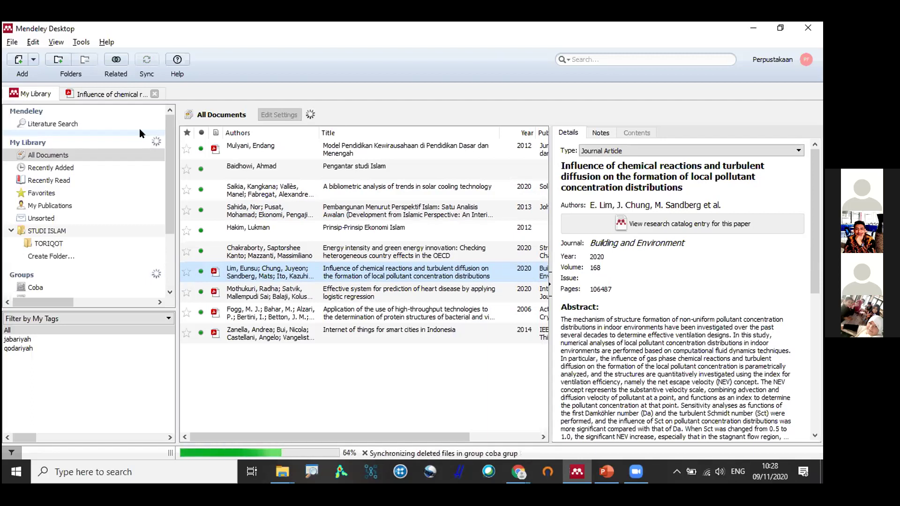
{"action": "left_click", "coordinate": [283, 472]}
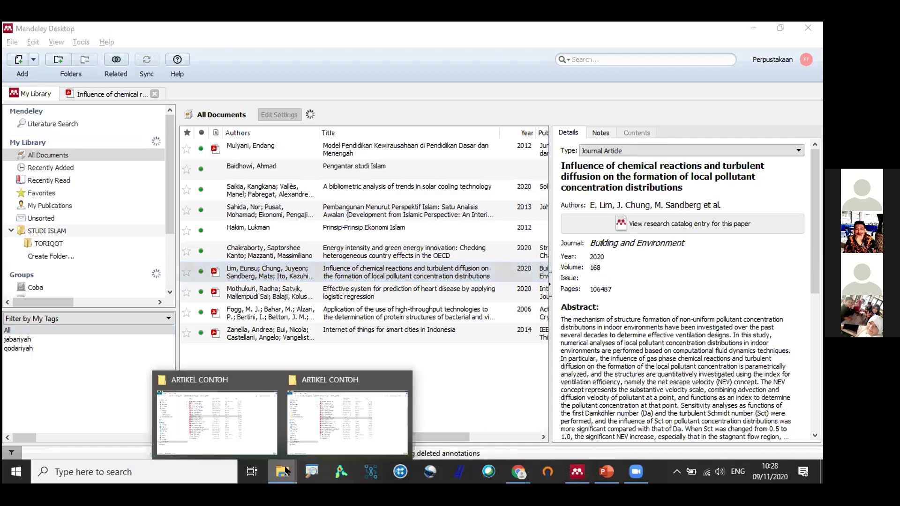
{"action": "left_click", "coordinate": [331, 397]}
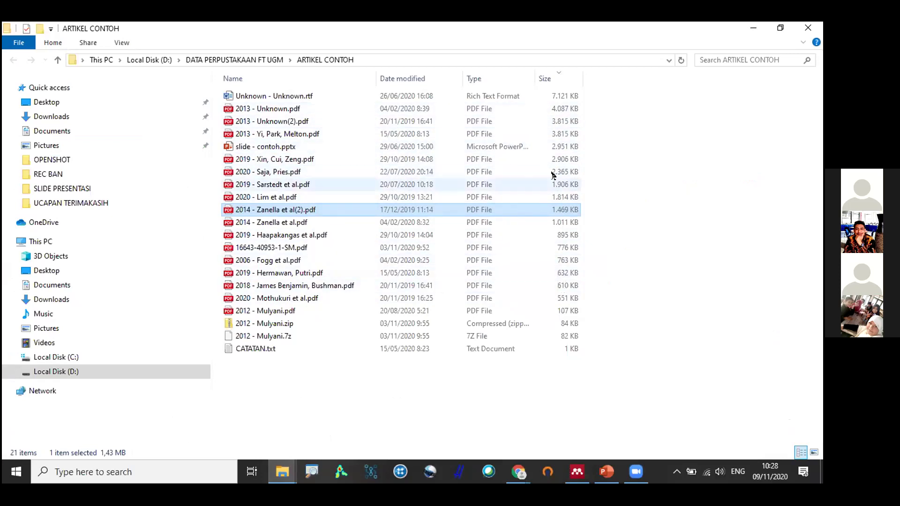
{"action": "left_click", "coordinate": [572, 272]}
{"action": "left_click", "coordinate": [572, 287]}
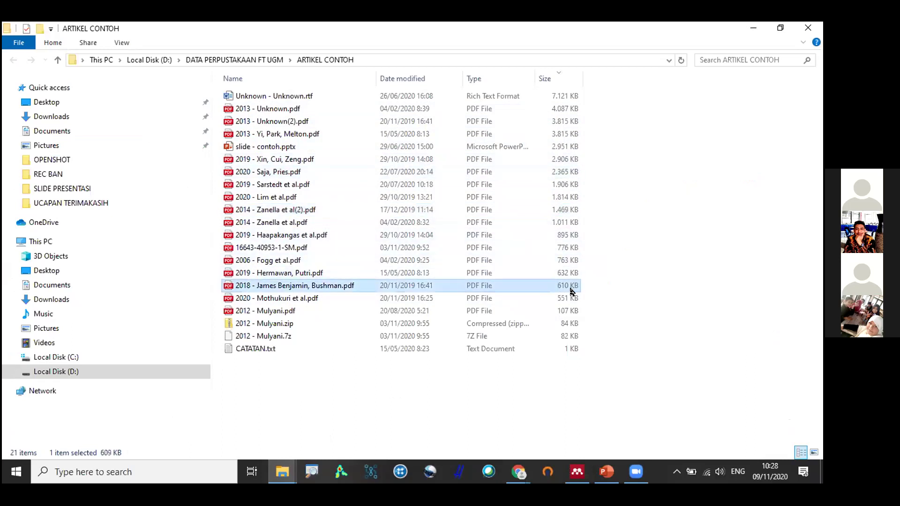
{"action": "left_click", "coordinate": [571, 296]}
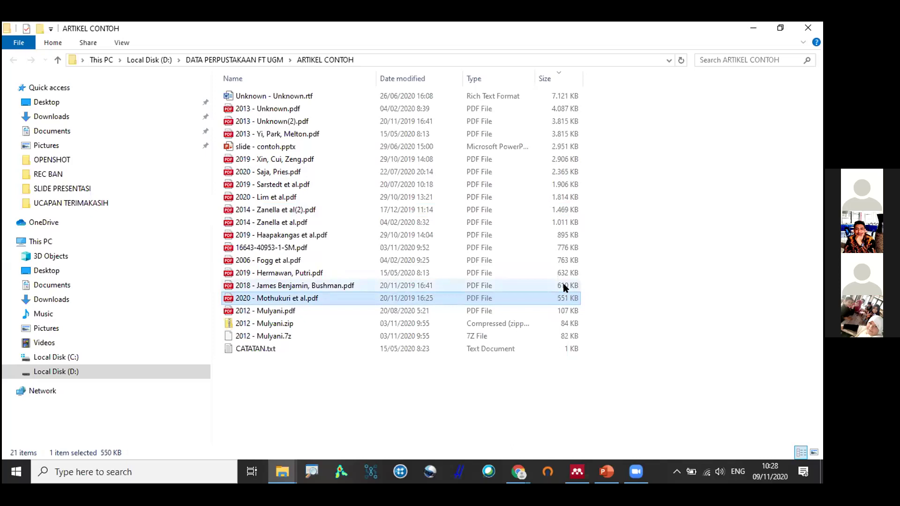
{"action": "left_click", "coordinate": [565, 287]}
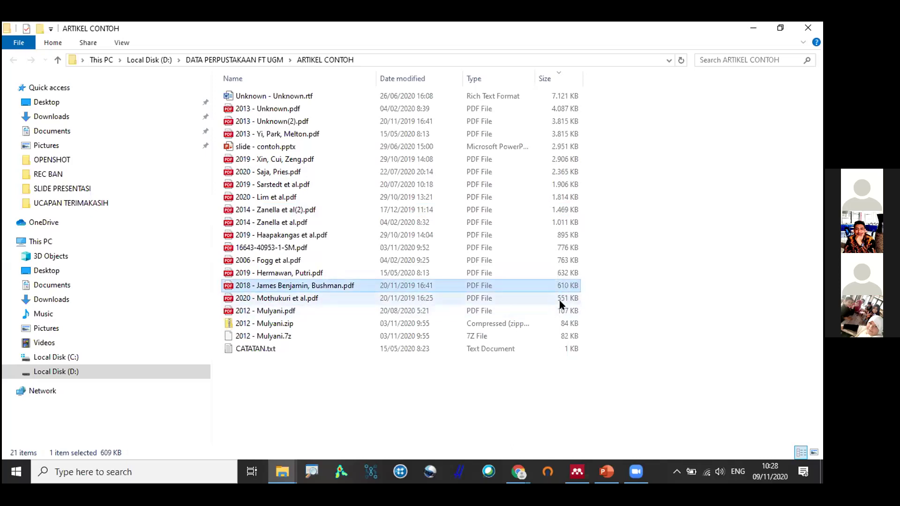
{"action": "key", "text": "alt+Tab"}
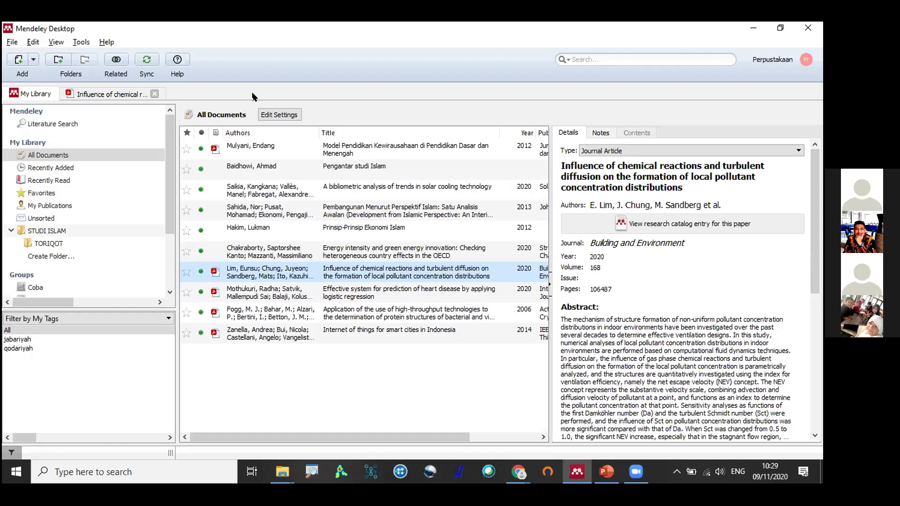
Select all documents, then show only the solar cooling paper's details with tags jabariyah and qodariyah.
{"action": "left_click", "coordinate": [254, 162]}
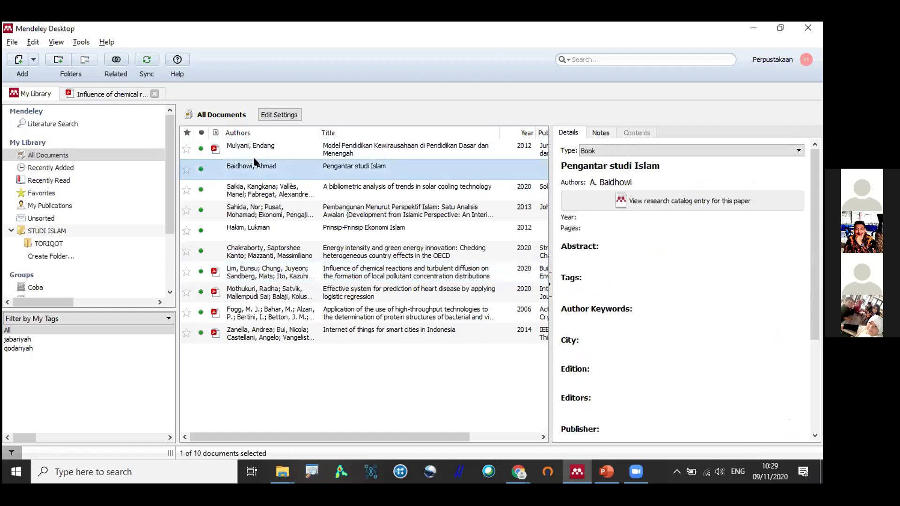
{"action": "key", "text": "ctrl+a"}
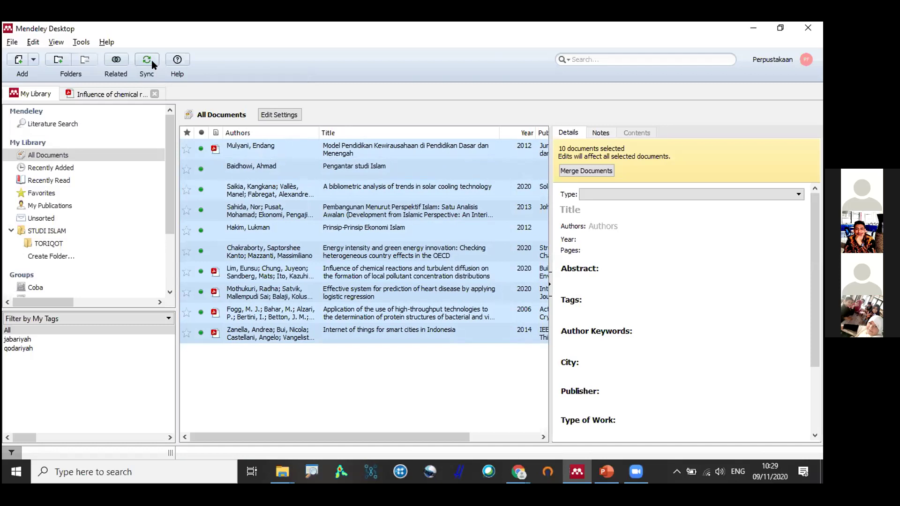
{"action": "left_click", "coordinate": [239, 191]}
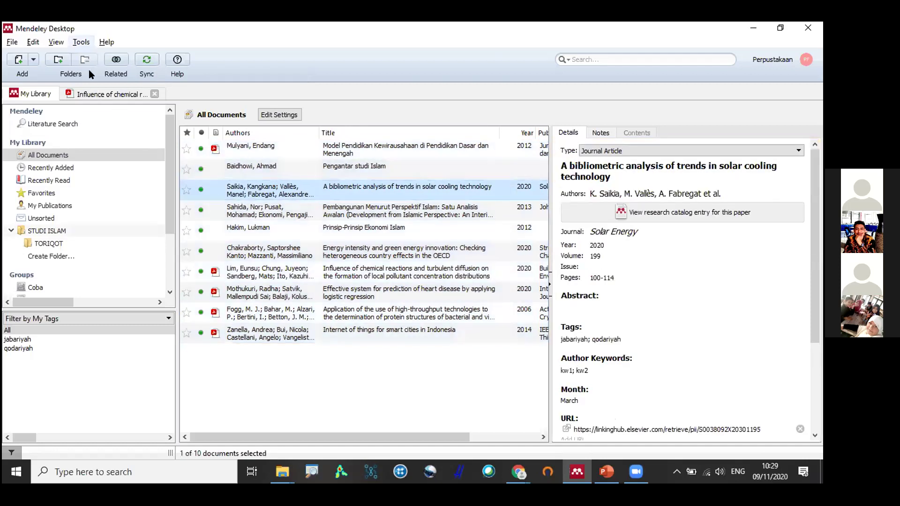
Run Tools > Check for Duplicates, finding none, then select the Islamic development paper.
{"action": "left_click", "coordinate": [80, 42]}
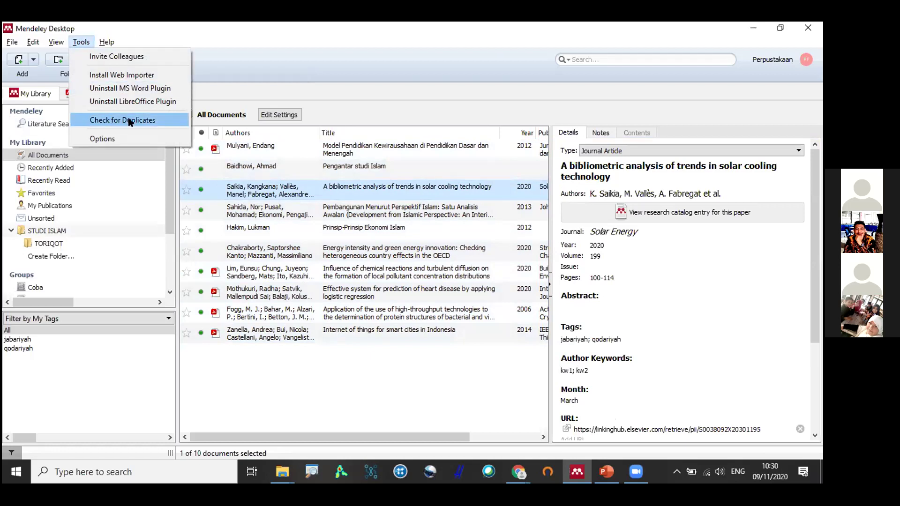
{"action": "left_click", "coordinate": [130, 122]}
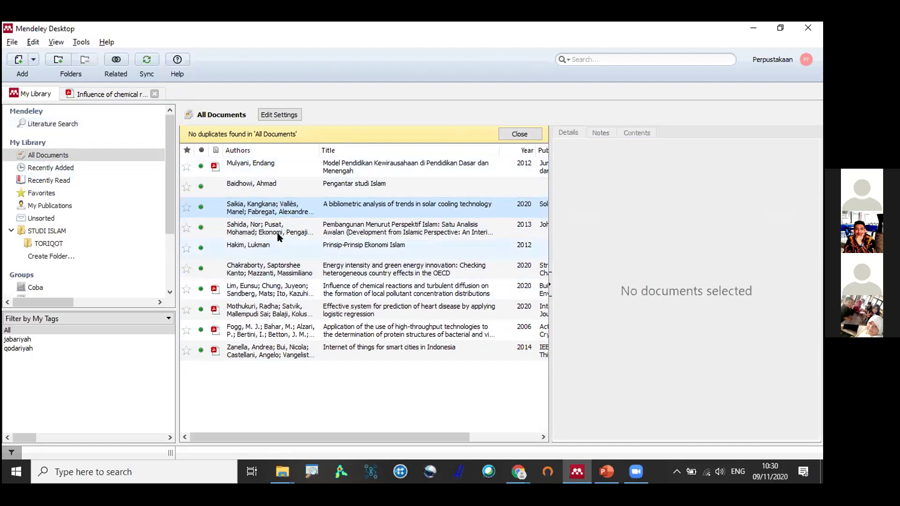
{"action": "left_click", "coordinate": [277, 234]}
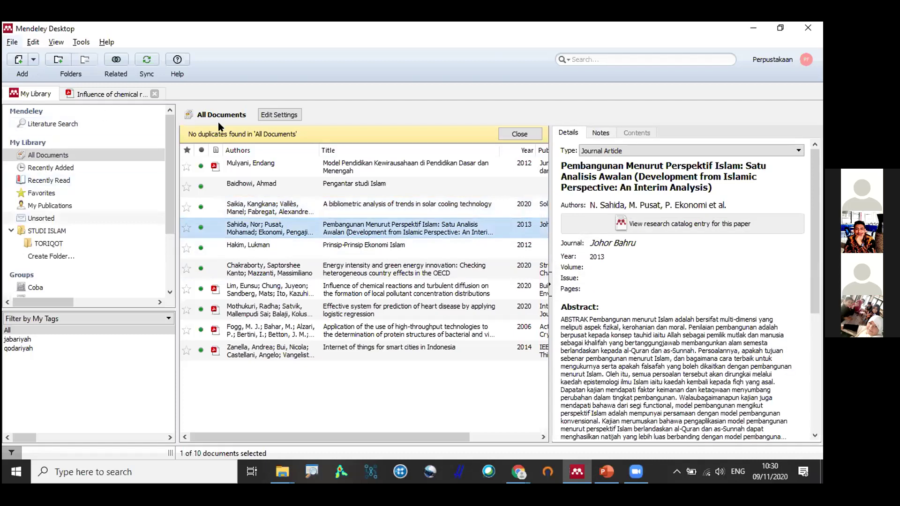
Add an RIS reference file from the Downloads folder to the library.
{"action": "key", "text": "alt+f"}
{"action": "key", "text": "Return"}
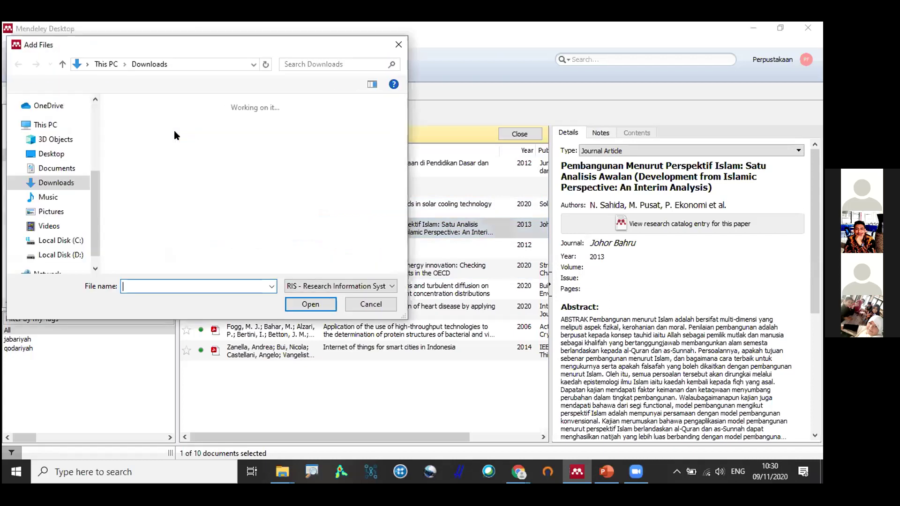
{"action": "double_click", "coordinate": [173, 131]}
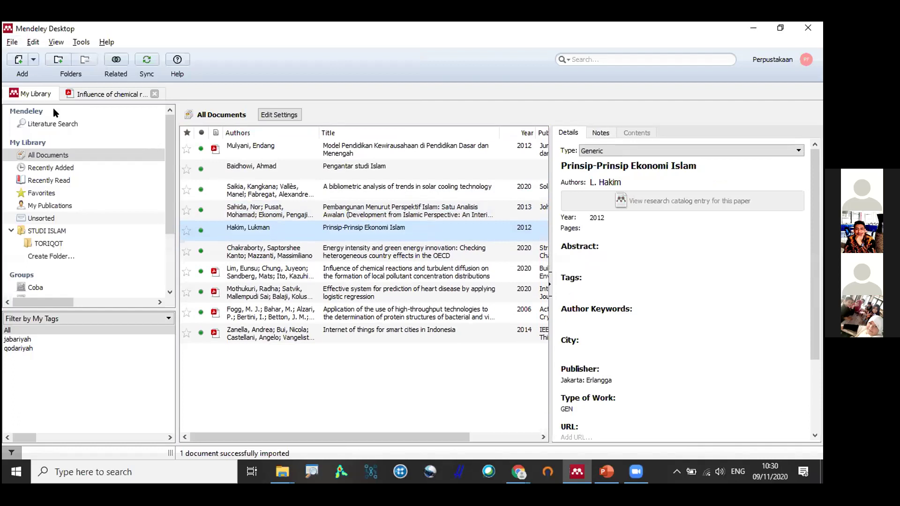
Import both .ris files from Downloads via File > Import > RIS.
{"action": "key", "text": "alt+f"}
{"action": "mouse_move", "coordinate": [93, 115]}
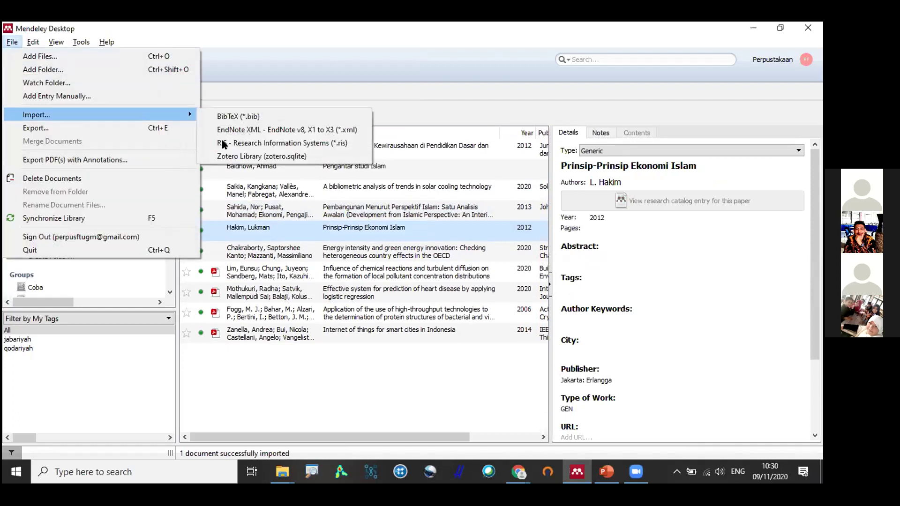
{"action": "key", "text": "Return"}
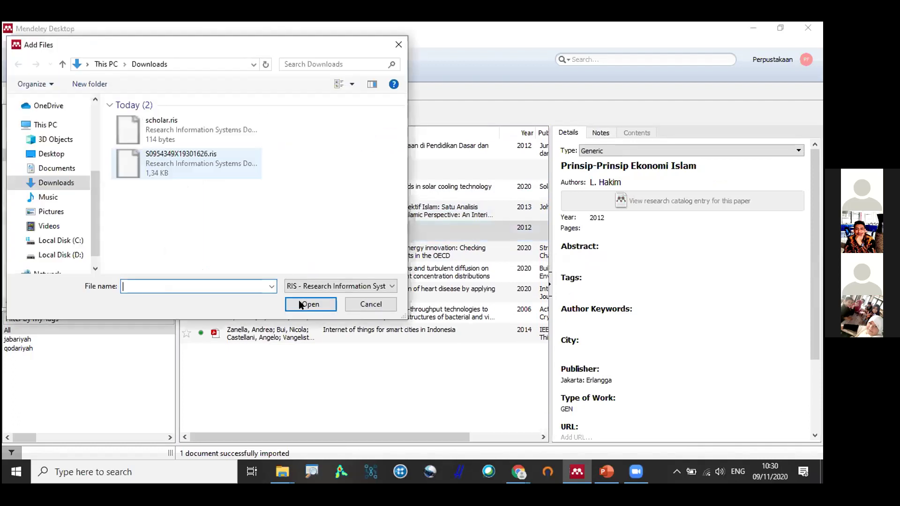
{"action": "left_click_drag", "start_coordinate": [148, 128], "coordinate": [190, 192]}
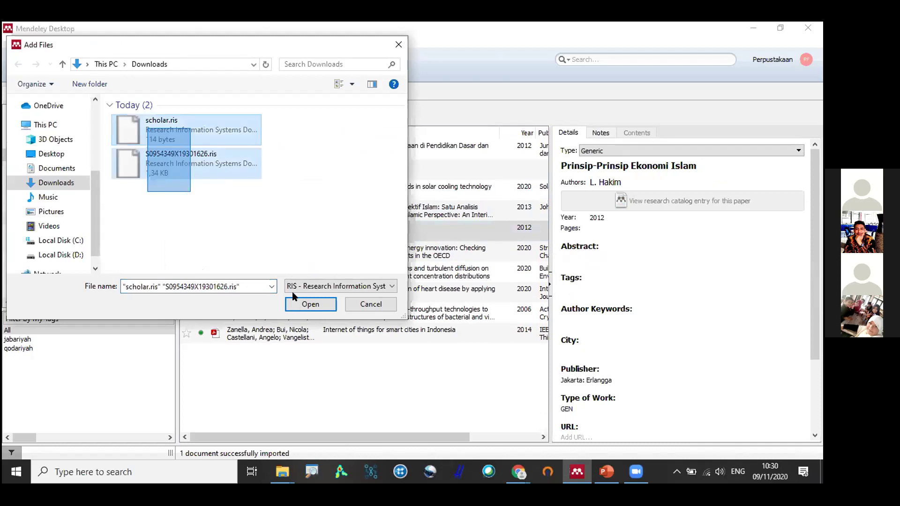
{"action": "double_click", "coordinate": [186, 117]}
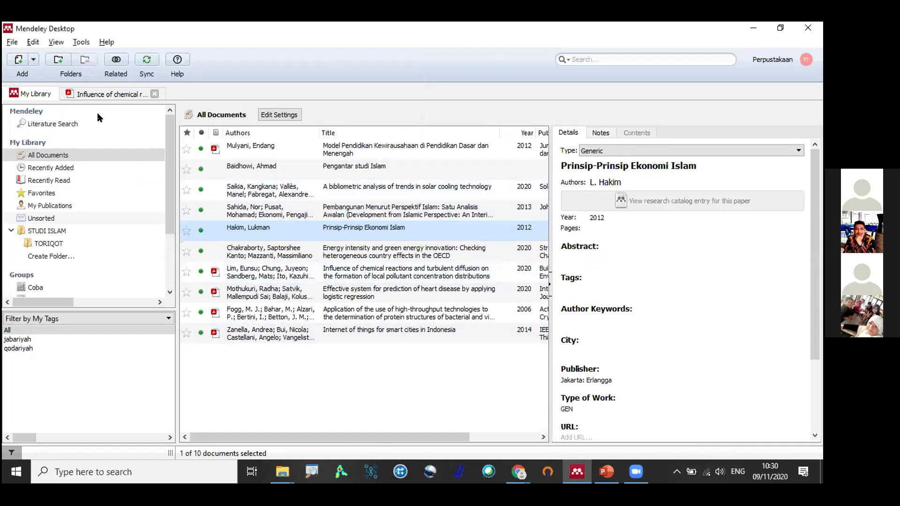
Run the duplicate check on the whole library.
{"action": "key", "text": "alt+t"}
{"action": "key", "text": "Down"}
{"action": "key", "text": "Return"}
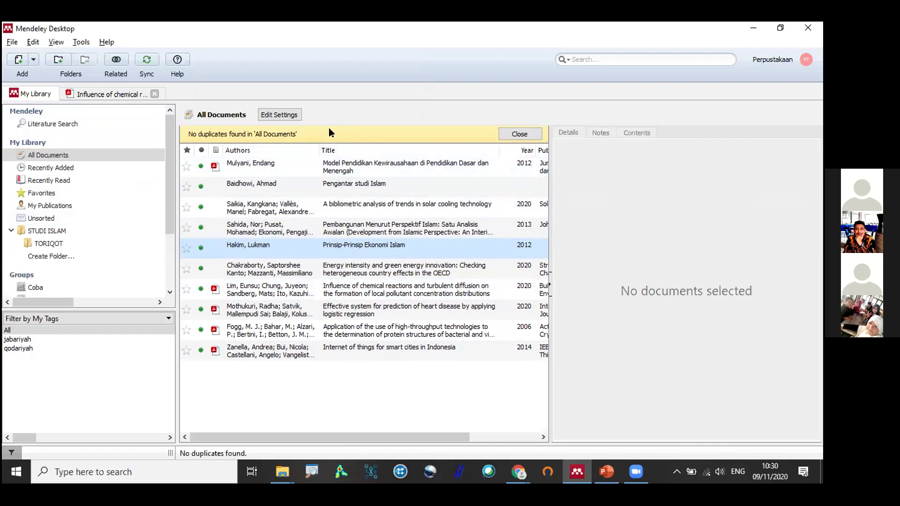
Select the first two documents, then show the solar cooling bibliometric paper's details.
{"action": "left_click", "coordinate": [247, 167]}
{"action": "left_click", "coordinate": [255, 185], "text": "ctrl"}
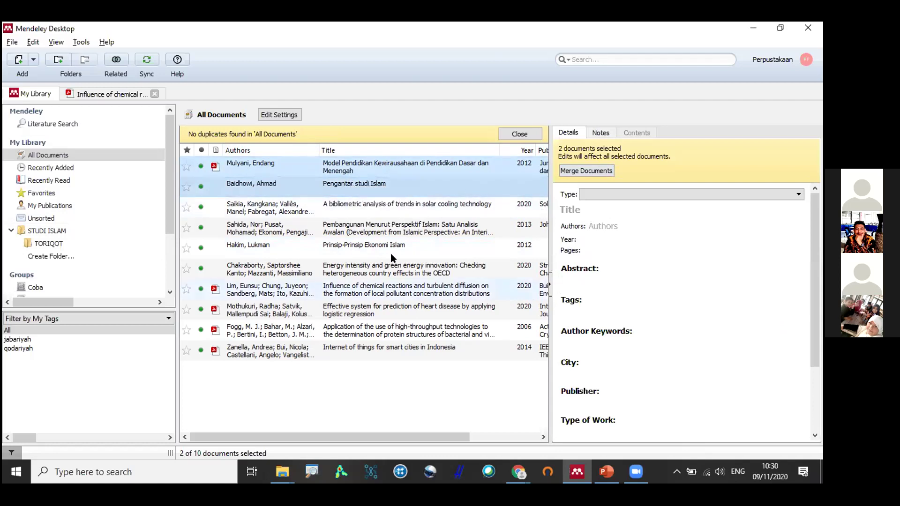
{"action": "left_click", "coordinate": [322, 206]}
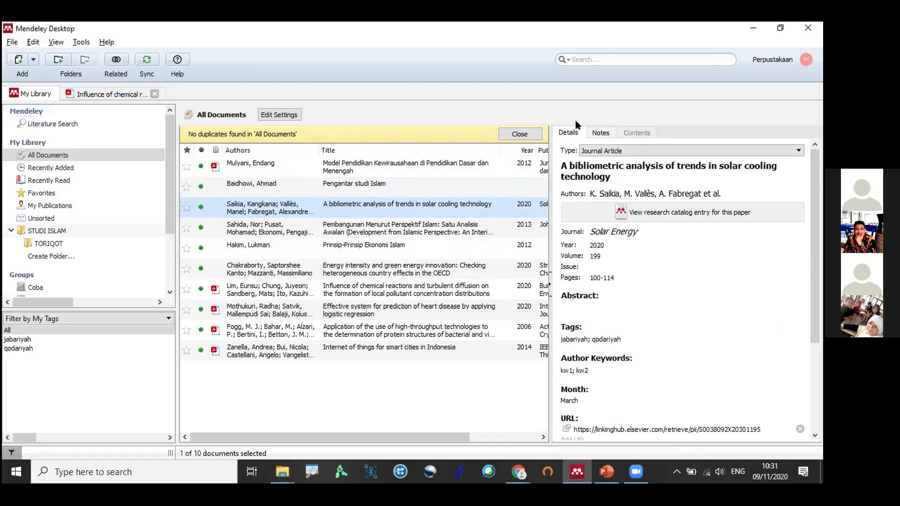
Browse Literature Search, Recently Added, Recently Read and Favorites, then return to All Documents.
{"action": "left_click", "coordinate": [60, 125]}
{"action": "left_click", "coordinate": [64, 167]}
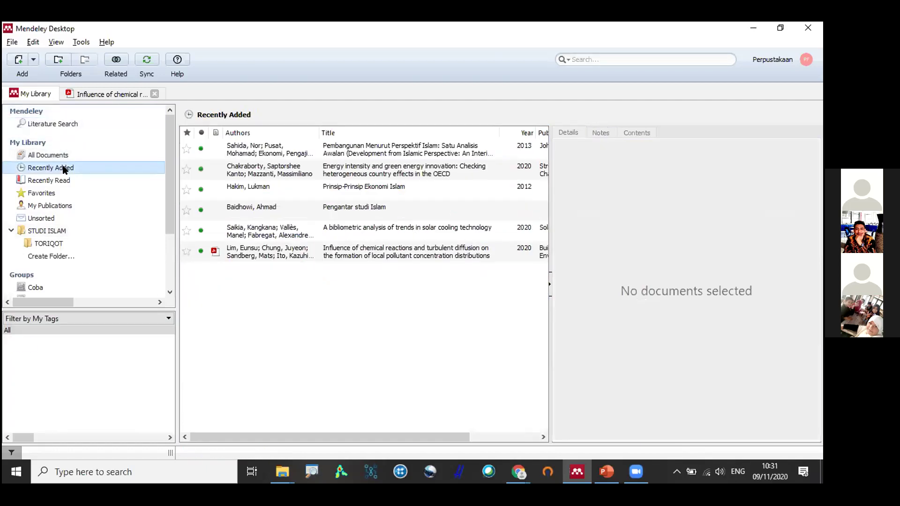
{"action": "left_click", "coordinate": [63, 180]}
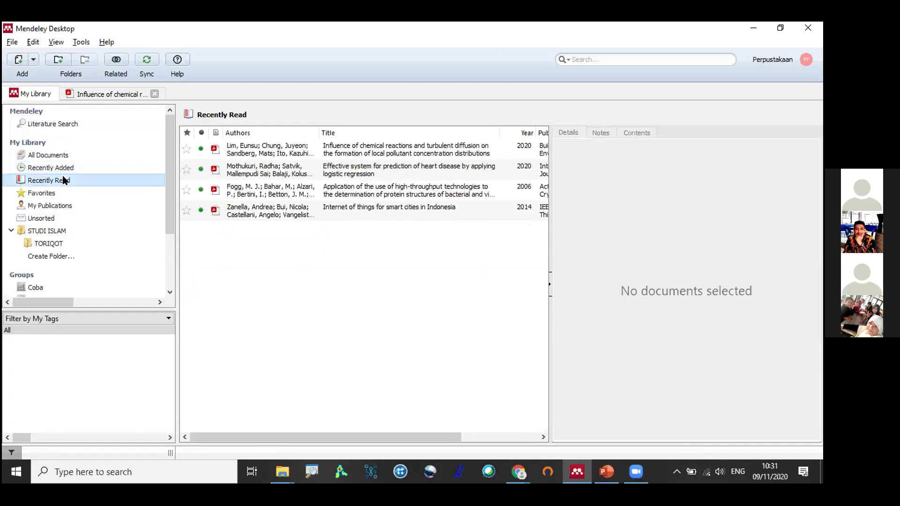
{"action": "left_click", "coordinate": [106, 191]}
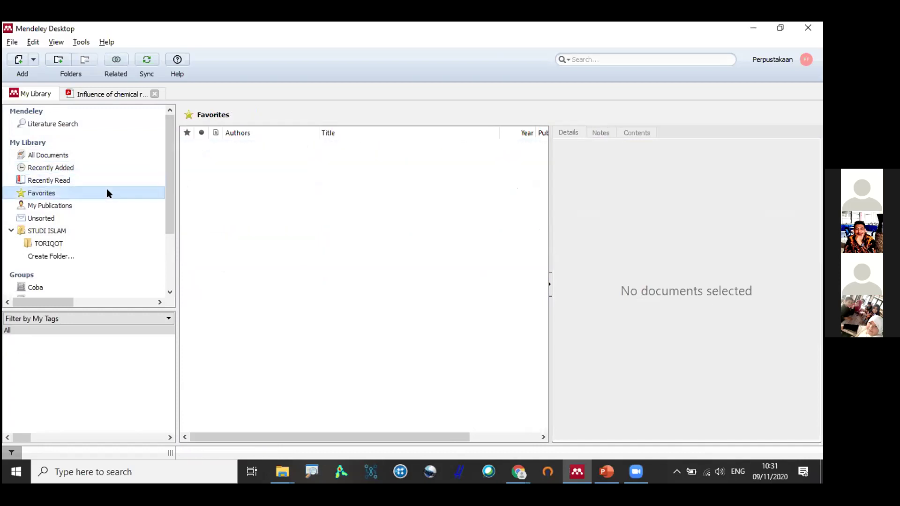
{"action": "left_click", "coordinate": [75, 157]}
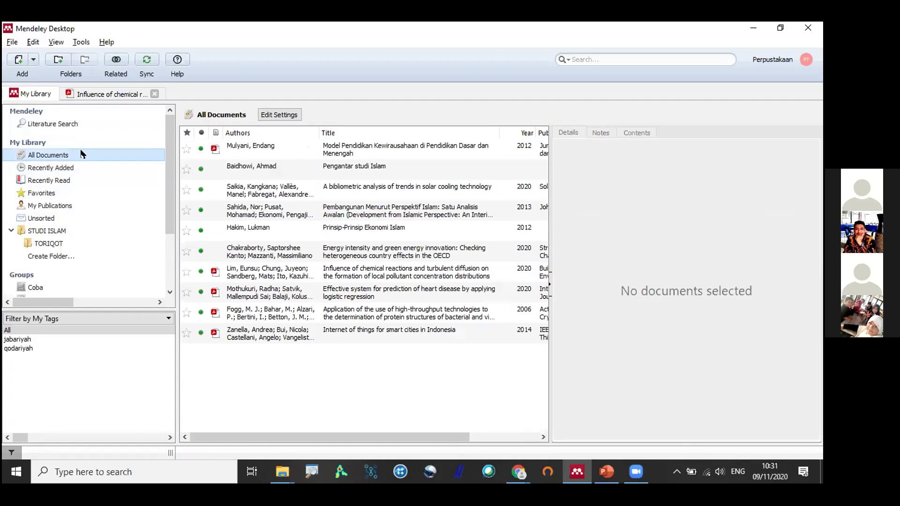
Drag the 2012 entrepreneurship education paper onto Favorites and confirm it is listed there.
{"action": "left_click", "coordinate": [293, 148]}
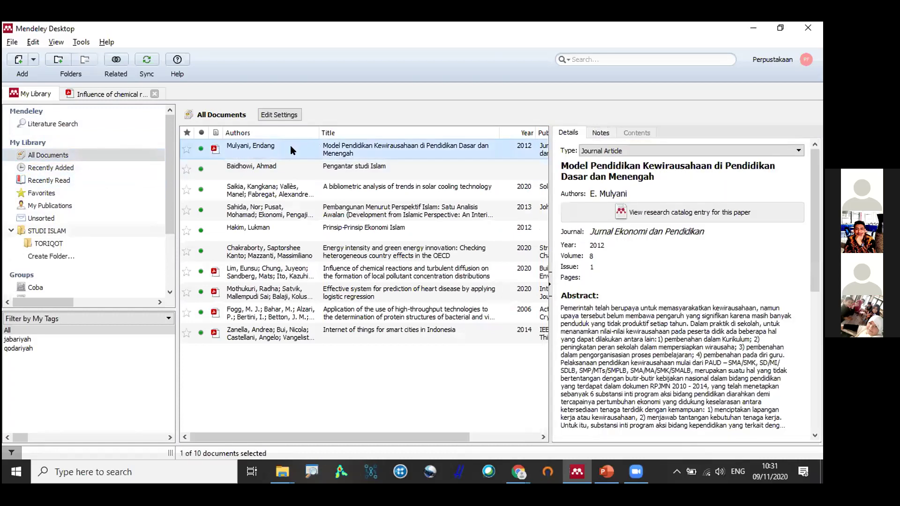
{"action": "left_click_drag", "start_coordinate": [290, 146], "coordinate": [46, 194]}
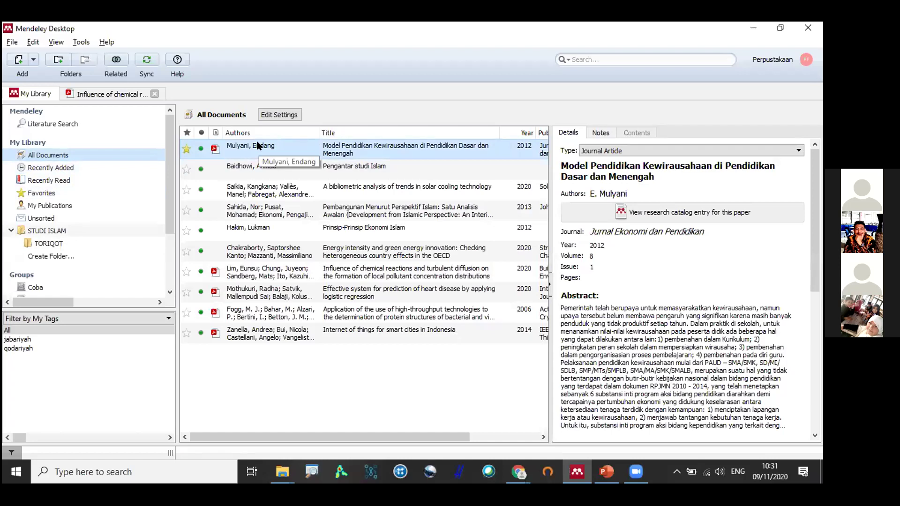
{"action": "left_click", "coordinate": [52, 193]}
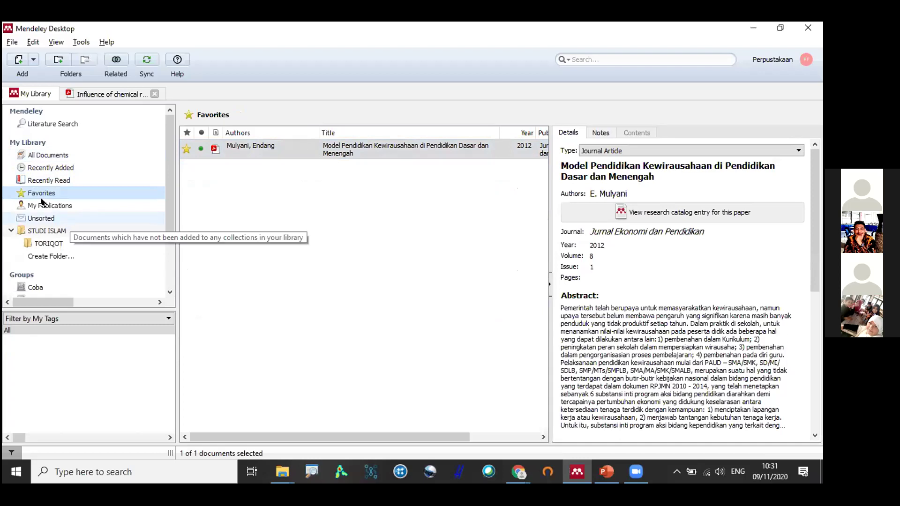
{"action": "left_click", "coordinate": [224, 151]}
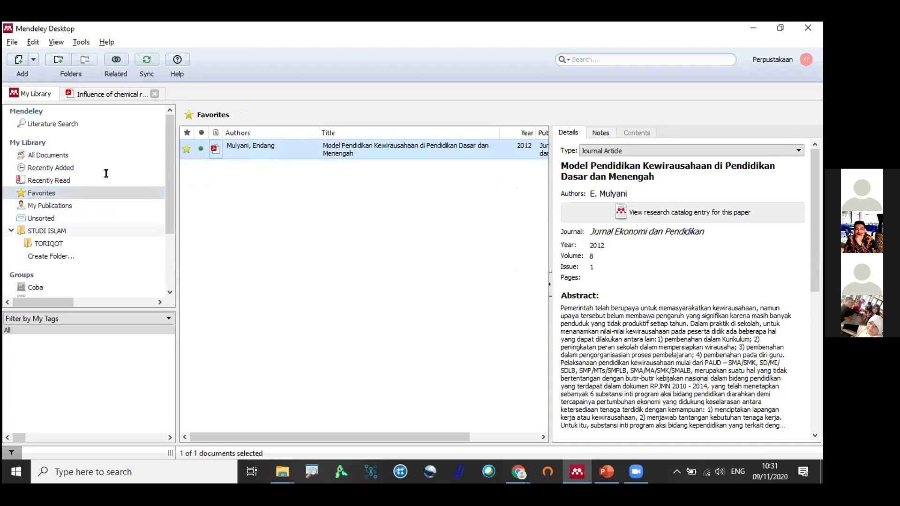
Close the chemical reactions paper's tab and the remaining PDF tab to return to the library.
{"action": "key", "text": "ctrl+w"}
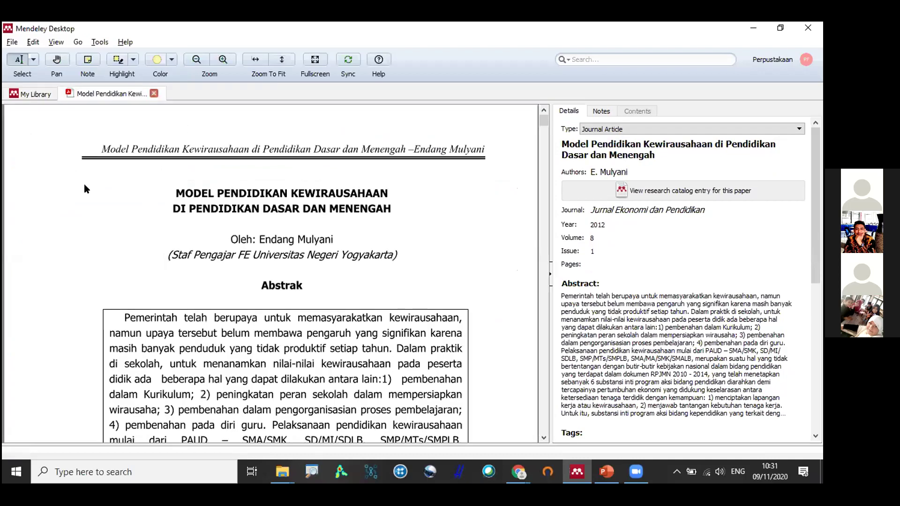
{"action": "key", "text": "ctrl+w"}
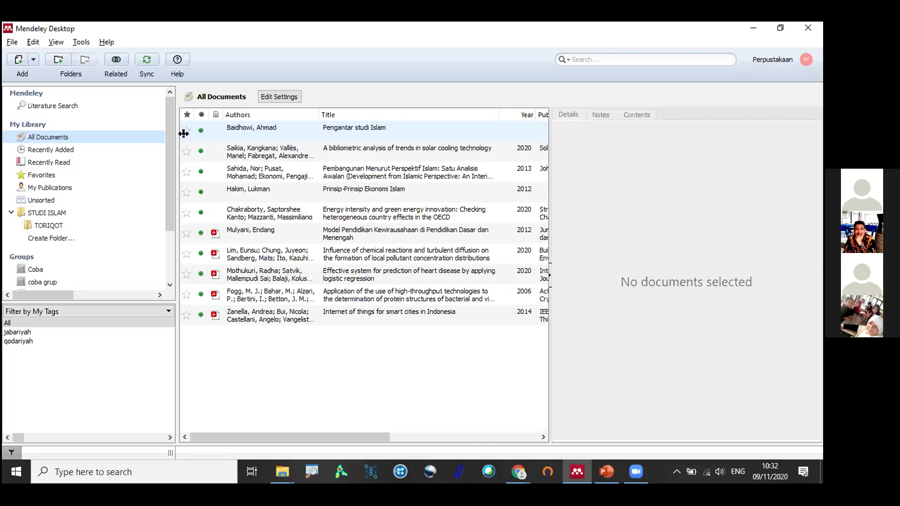
Confirm the Tools menu offers Uninstall MS Word Plugin, then bring up Windows search.
{"action": "left_click", "coordinate": [81, 42]}
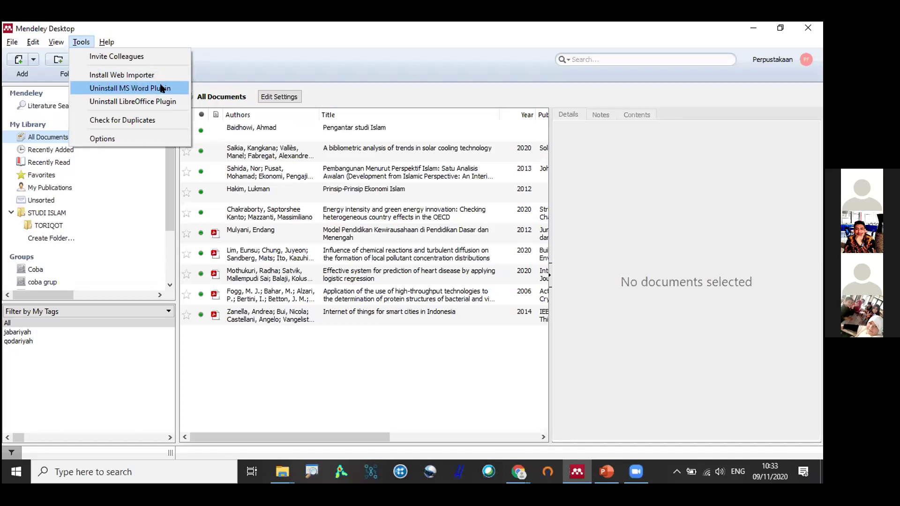
{"action": "left_click", "coordinate": [263, 30]}
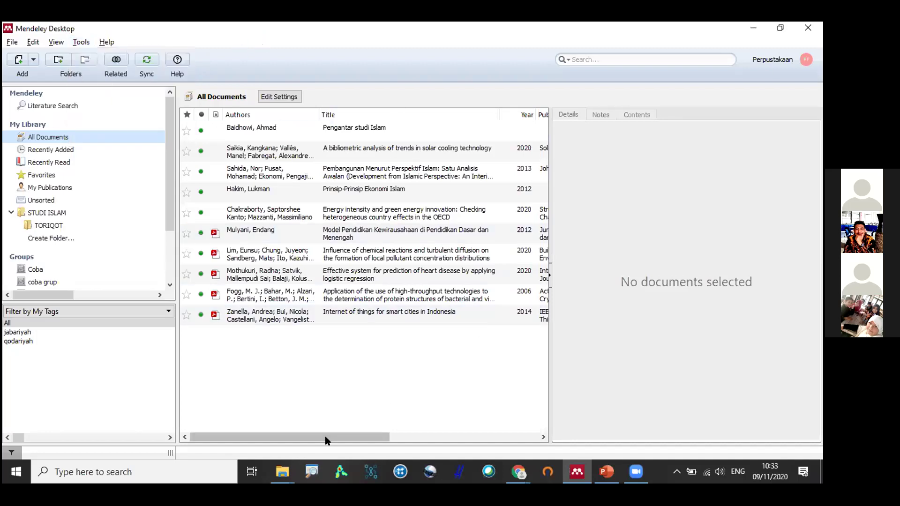
{"action": "left_click", "coordinate": [163, 475]}
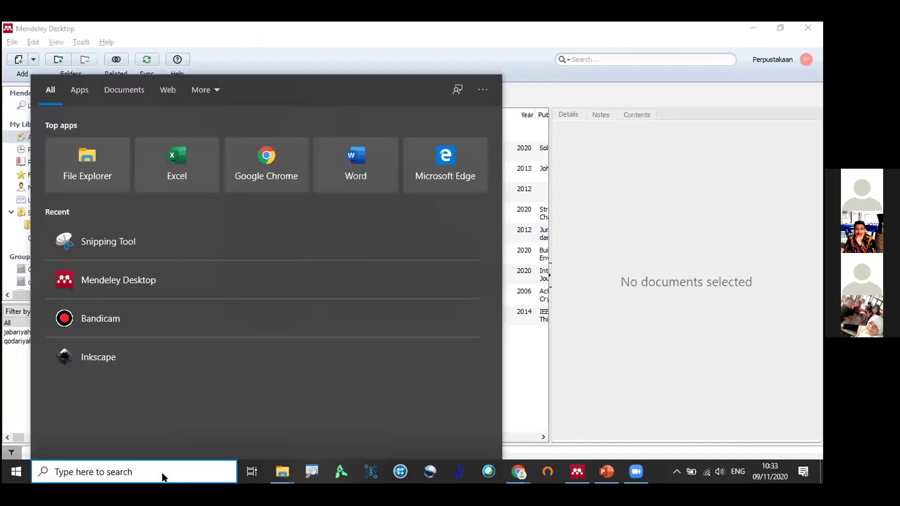
Search for 'word' and launch Microsoft Word with a blank Document1.
{"action": "type", "text": "word"}
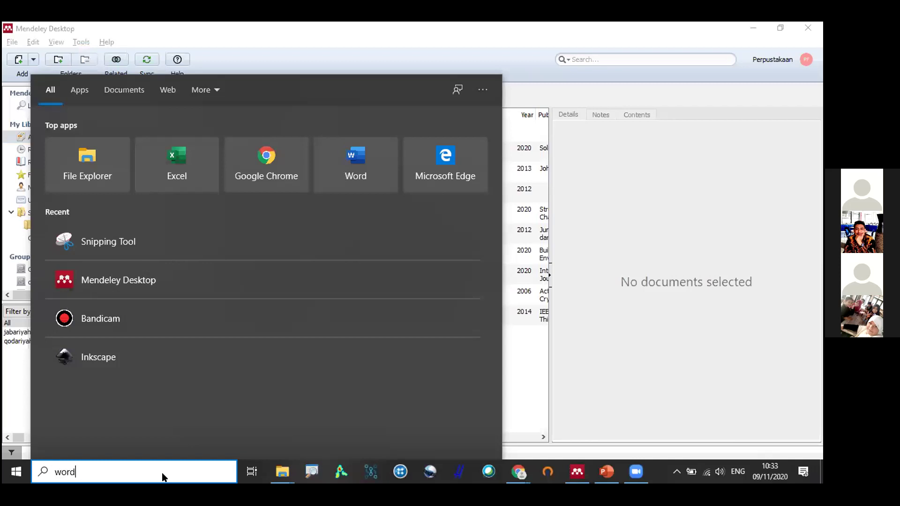
{"action": "left_click", "coordinate": [94, 147]}
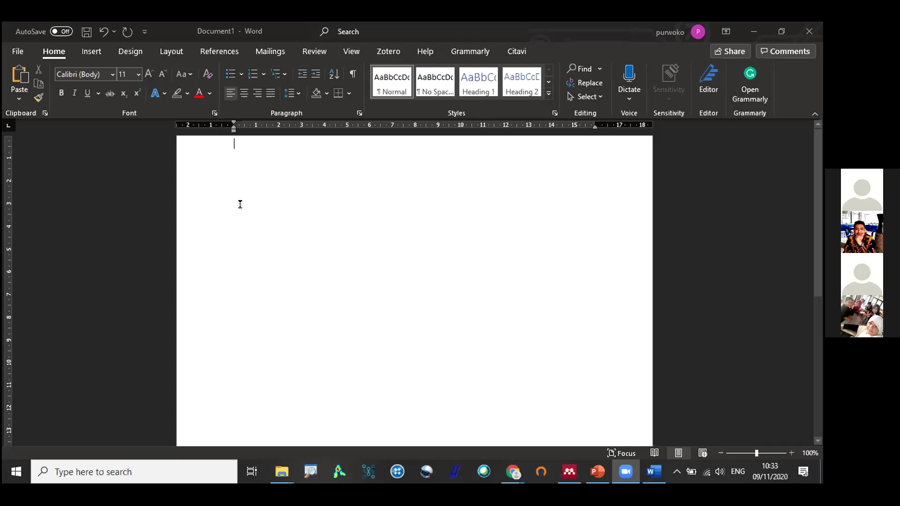
Check the Mendeley Cite-O-Matic Insert Citation tool on Word's References ribbon.
{"action": "scroll", "coordinate": [240, 204], "scroll_direction": "down", "scroll_amount": 2}
{"action": "scroll", "coordinate": [240, 204], "scroll_direction": "up", "scroll_amount": 3}
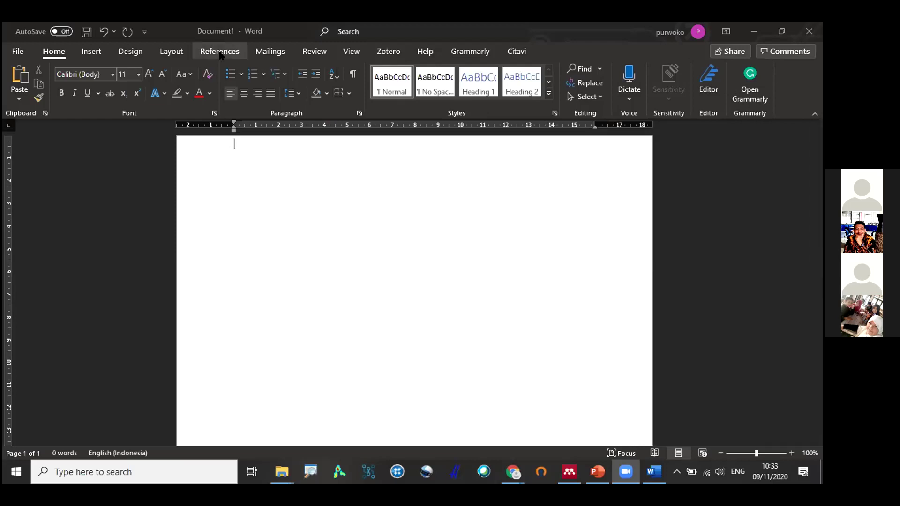
{"action": "left_click", "coordinate": [224, 50]}
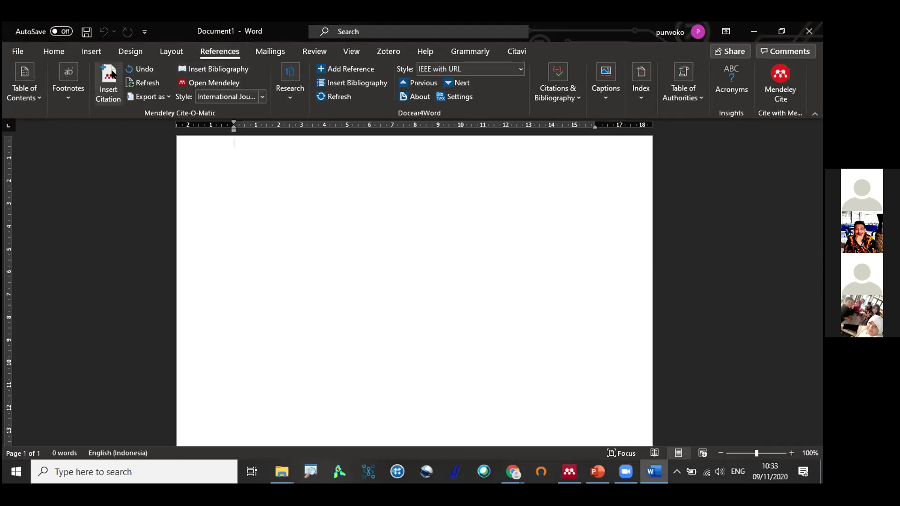
{"action": "left_click", "coordinate": [119, 94]}
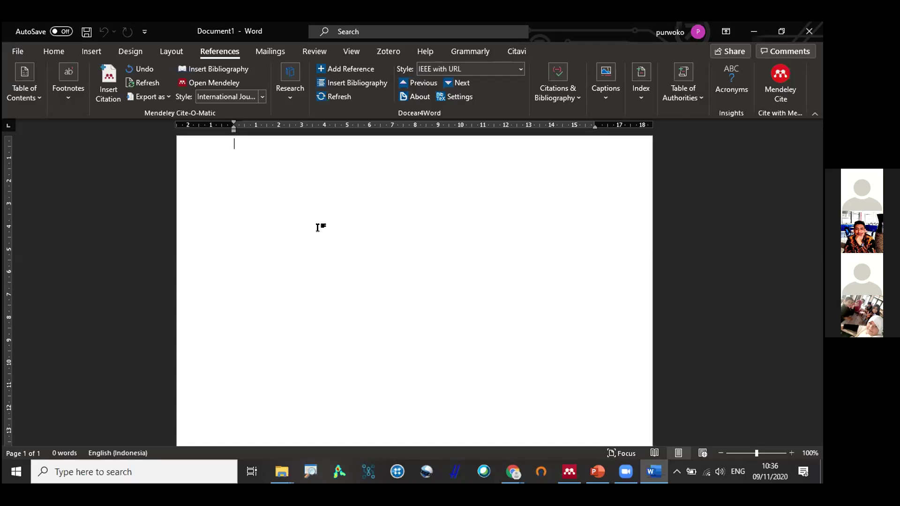
Type 'Kalimat' on the page and enlarge it to 20-point Calibri.
{"action": "key", "text": "Return"}
{"action": "key", "text": "Return"}
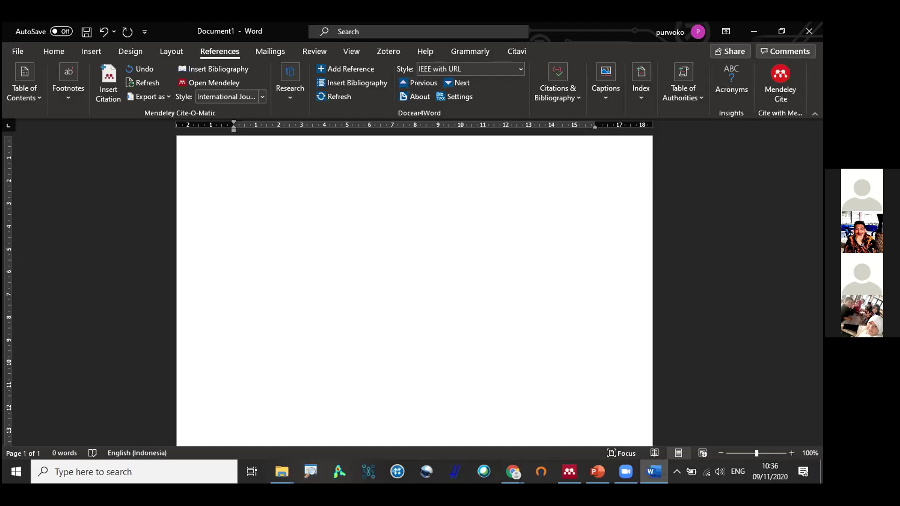
{"action": "type", "text": "Kalimat"}
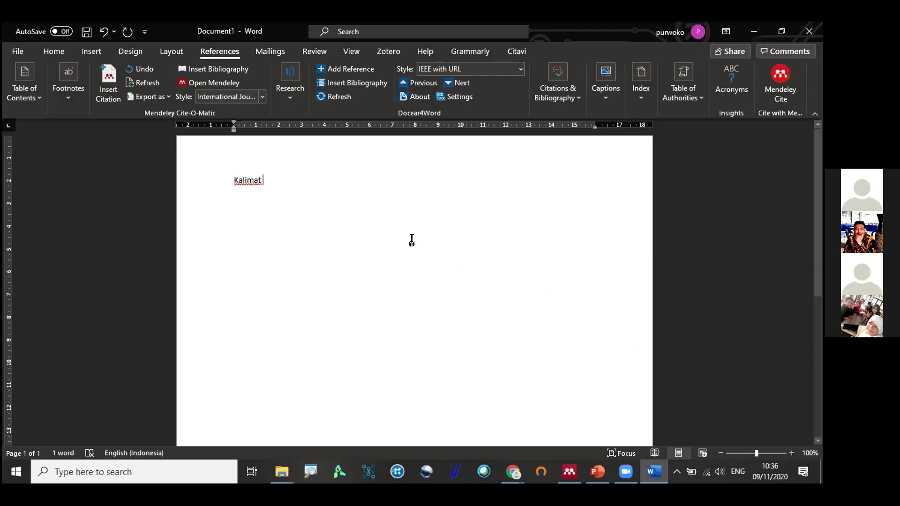
{"action": "key", "text": "ctrl+a"}
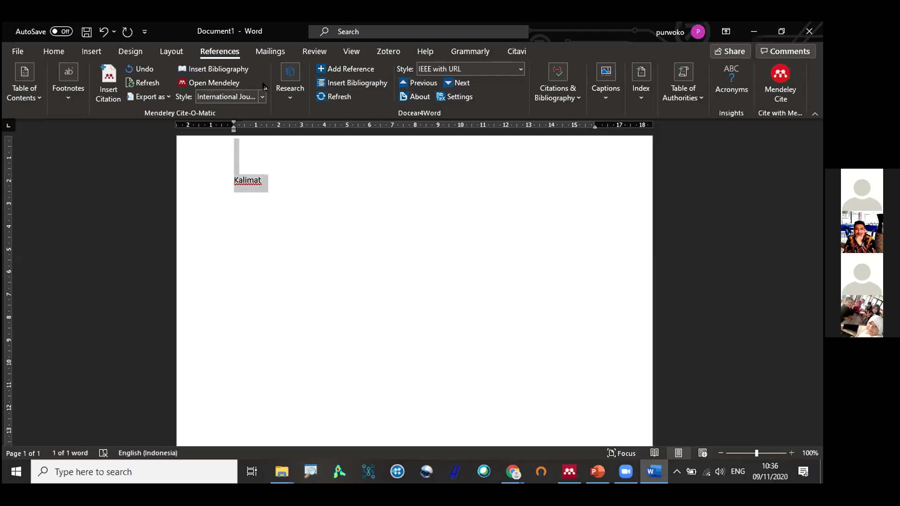
{"action": "left_click", "coordinate": [53, 51]}
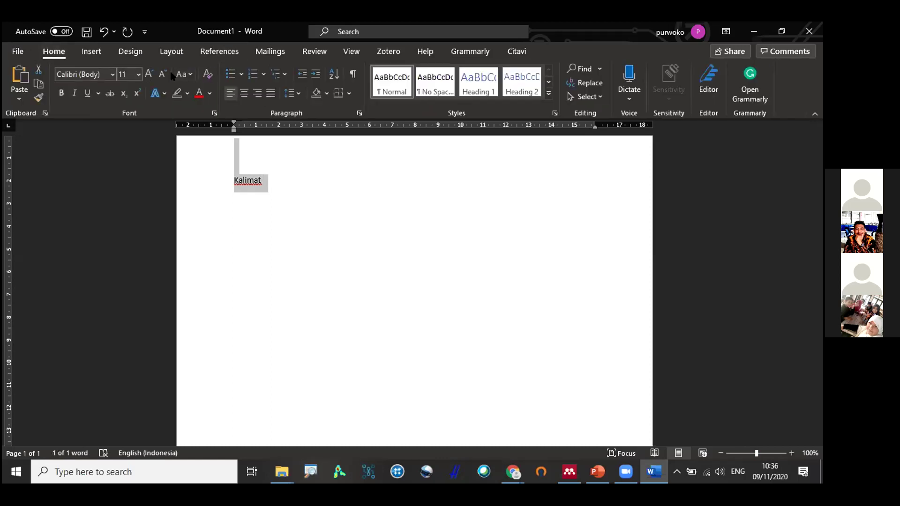
{"action": "left_click", "coordinate": [149, 75]}
{"action": "left_click", "coordinate": [149, 74]}
{"action": "left_click", "coordinate": [149, 74]}
{"action": "left_click", "coordinate": [150, 74]}
{"action": "left_click", "coordinate": [149, 74]}
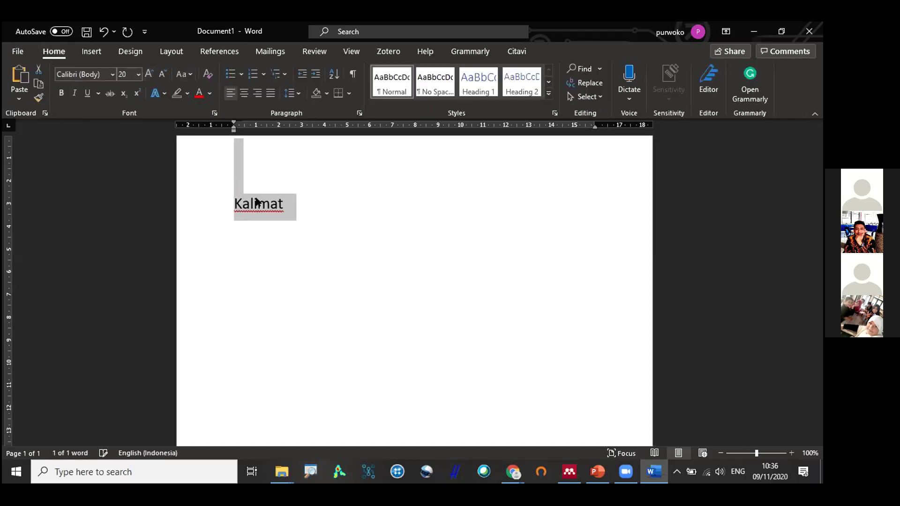
{"action": "left_click", "coordinate": [297, 202]}
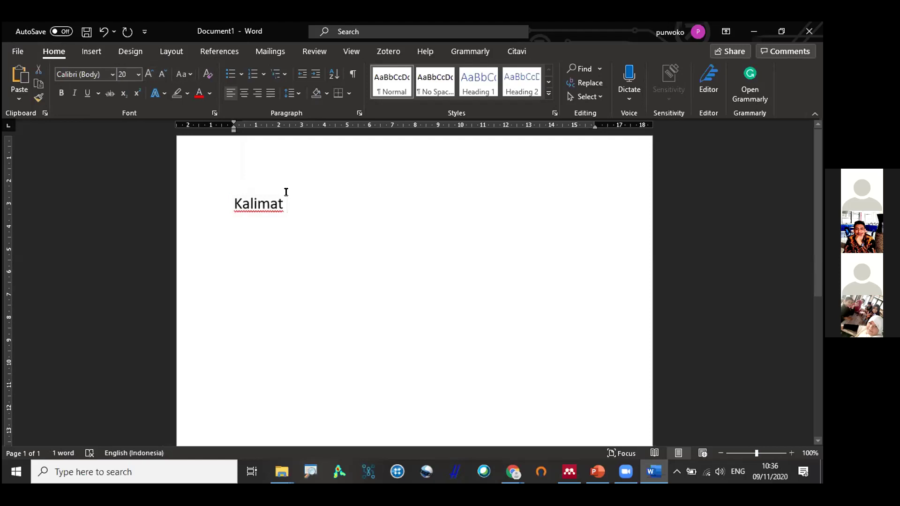
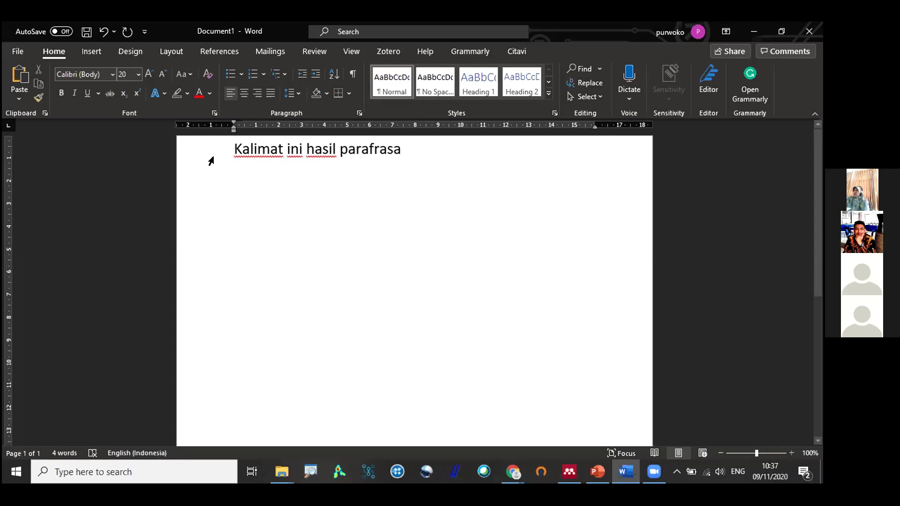
Add a blank line above the sentence, then type and delete the '(Nama, tahun).' placeholder after parafrasa.
{"action": "left_click", "coordinate": [232, 149]}
{"action": "key", "text": "Return"}
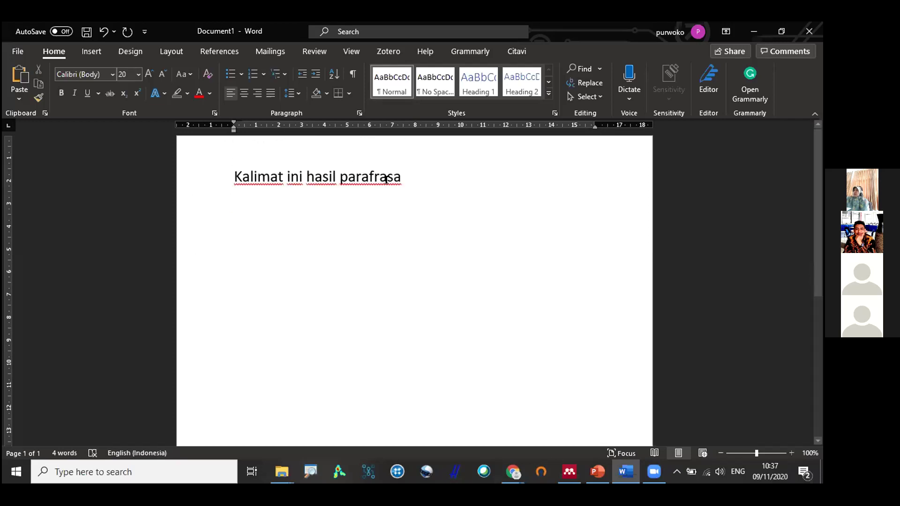
{"action": "left_click", "coordinate": [428, 172]}
{"action": "type", "text": "(Nama, tahun)."}
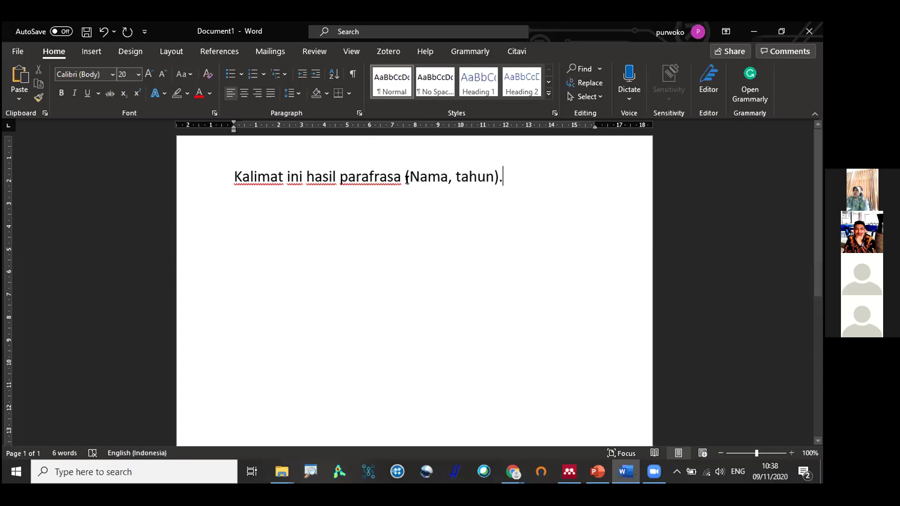
{"action": "left_click_drag", "start_coordinate": [344, 177], "coordinate": [402, 173]}
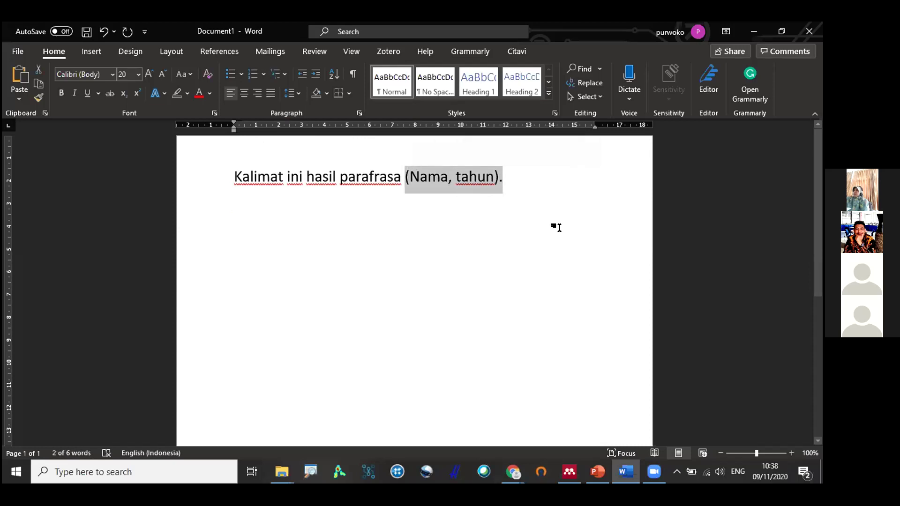
{"action": "key", "text": "BackSpace"}
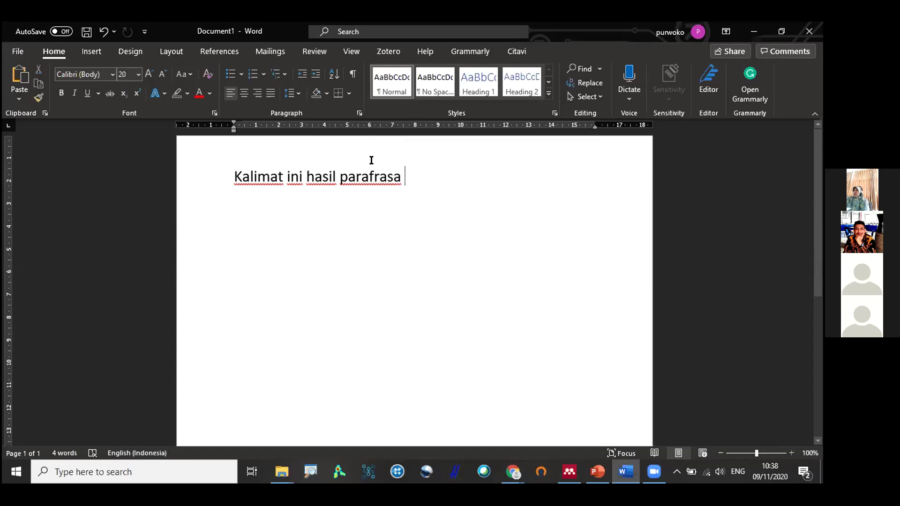
{"action": "left_click", "coordinate": [219, 51]}
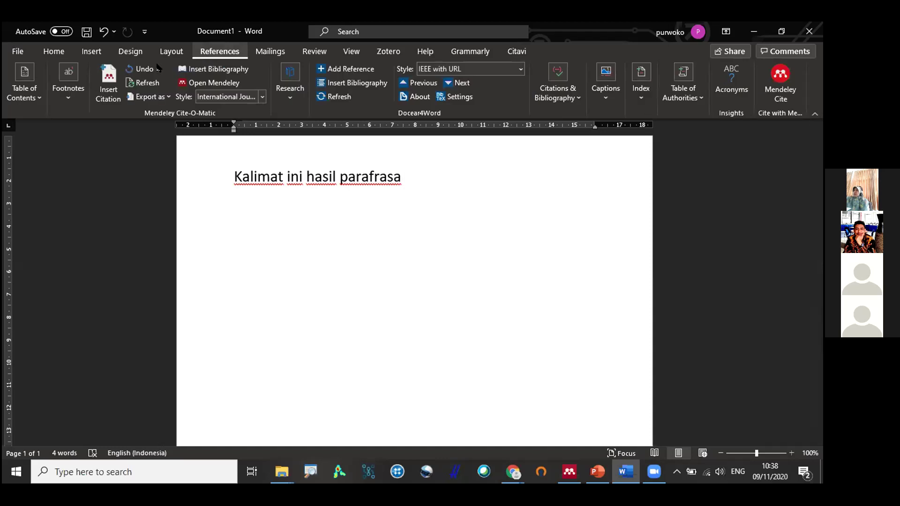
Search Mendeley for 'lim', insert the Lim 2020 citation, then delete it again.
{"action": "left_click", "coordinate": [113, 85]}
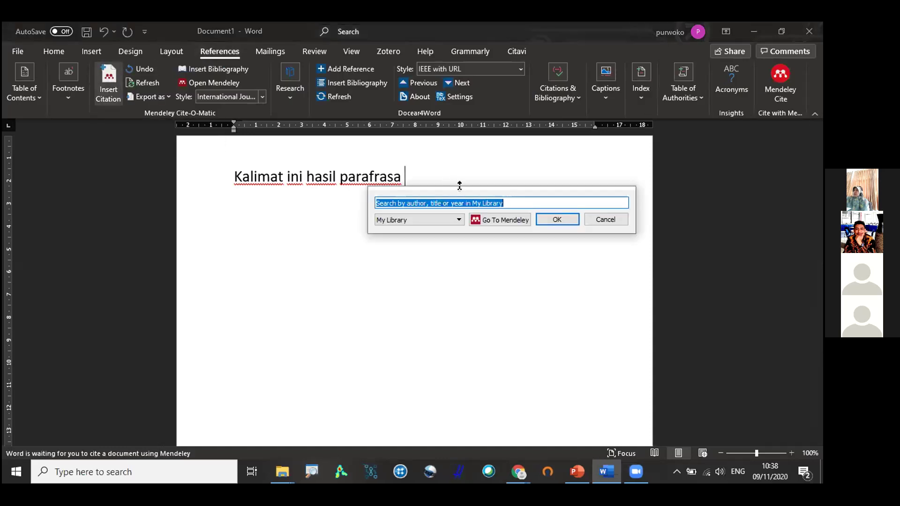
{"action": "left_click_drag", "start_coordinate": [460, 186], "coordinate": [389, 214]}
{"action": "left_click", "coordinate": [380, 231]}
{"action": "left_click_drag", "start_coordinate": [441, 230], "coordinate": [287, 218]}
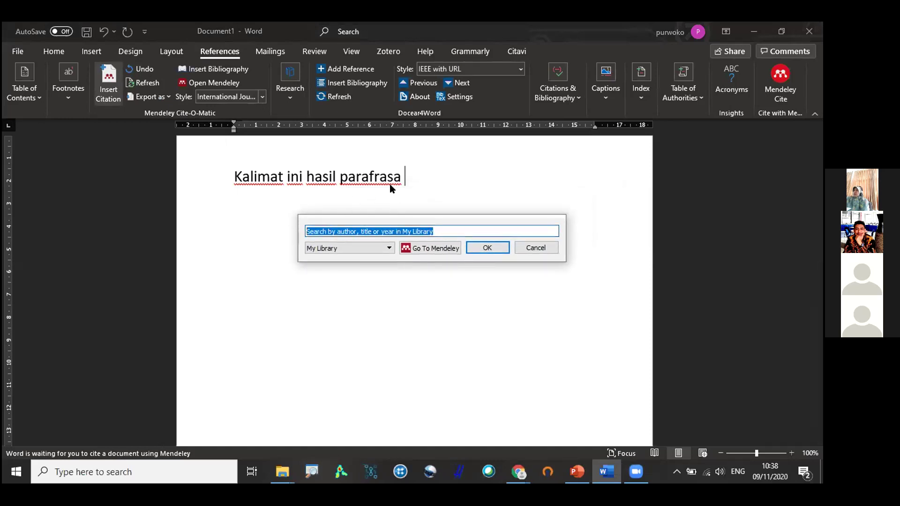
{"action": "type", "text": "lim"}
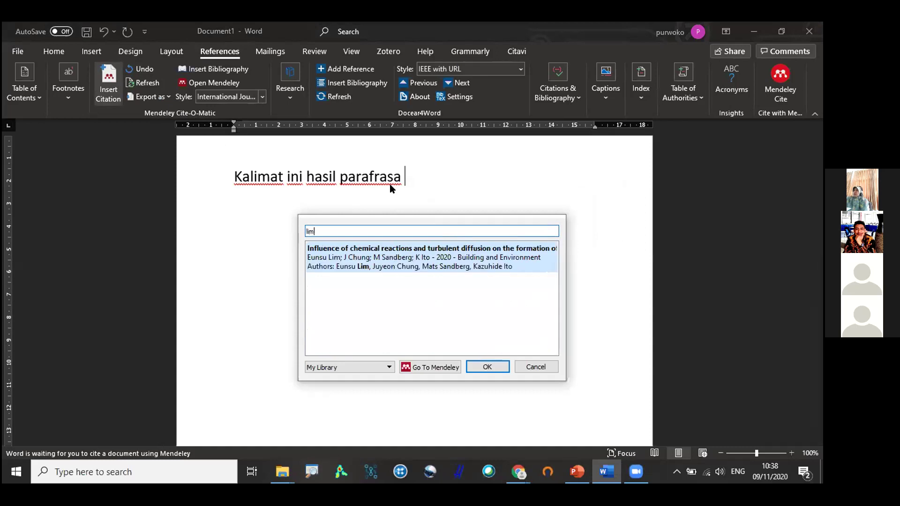
{"action": "left_click", "coordinate": [399, 259]}
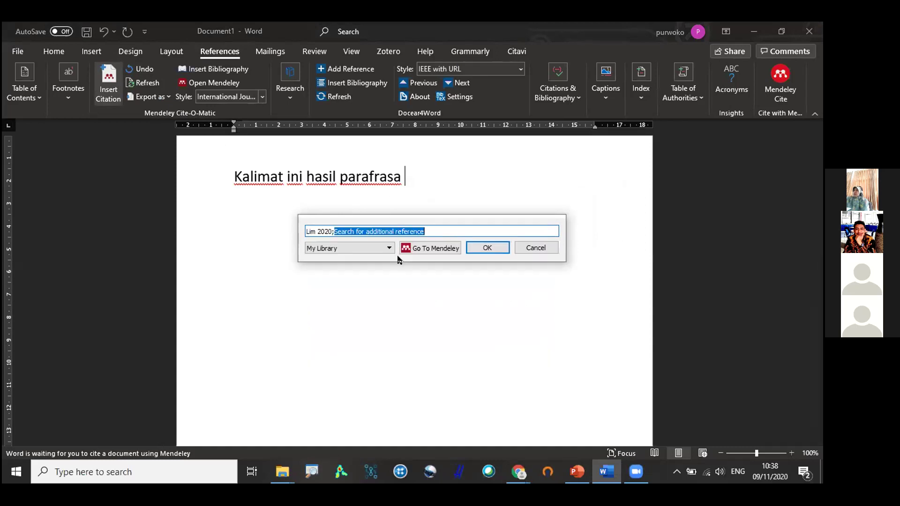
{"action": "left_click", "coordinate": [486, 247]}
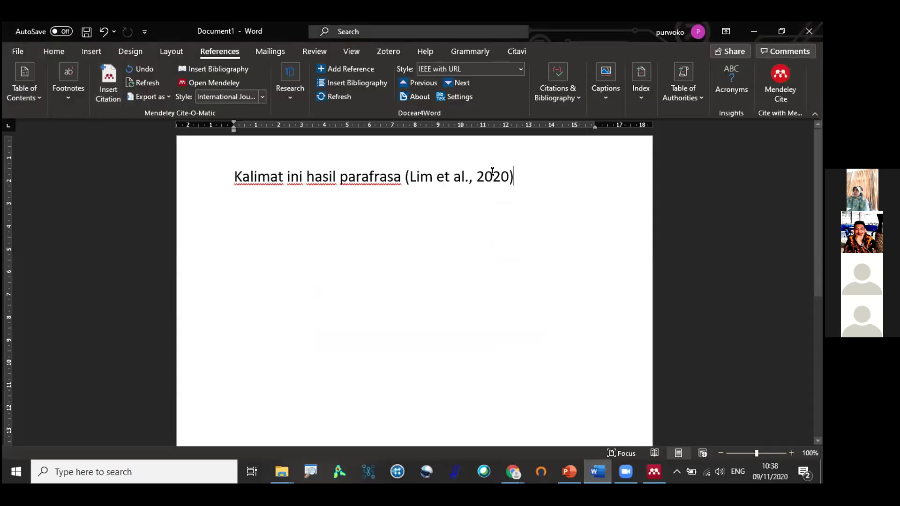
{"action": "type", "text": "."}
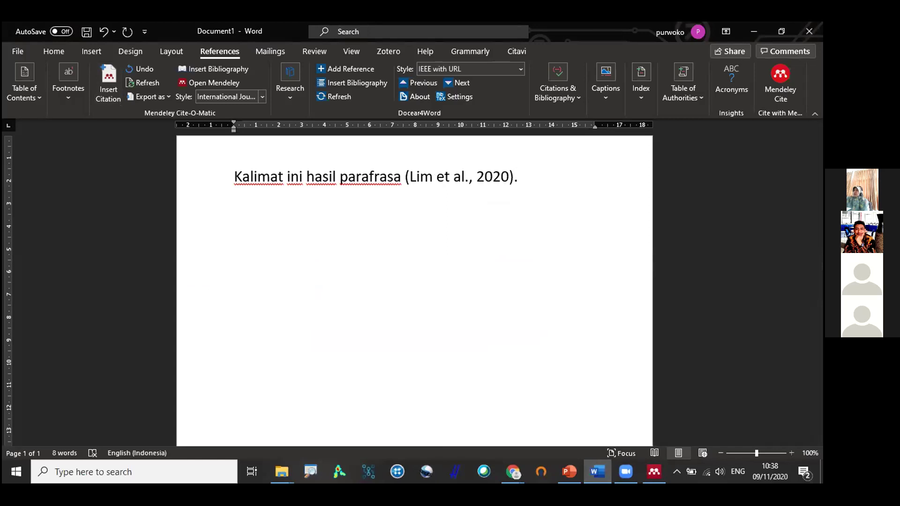
{"action": "key", "text": "BackSpace"}
{"action": "key", "text": "BackSpace"}
{"action": "key", "text": "BackSpace"}
{"action": "key", "text": "BackSpace"}
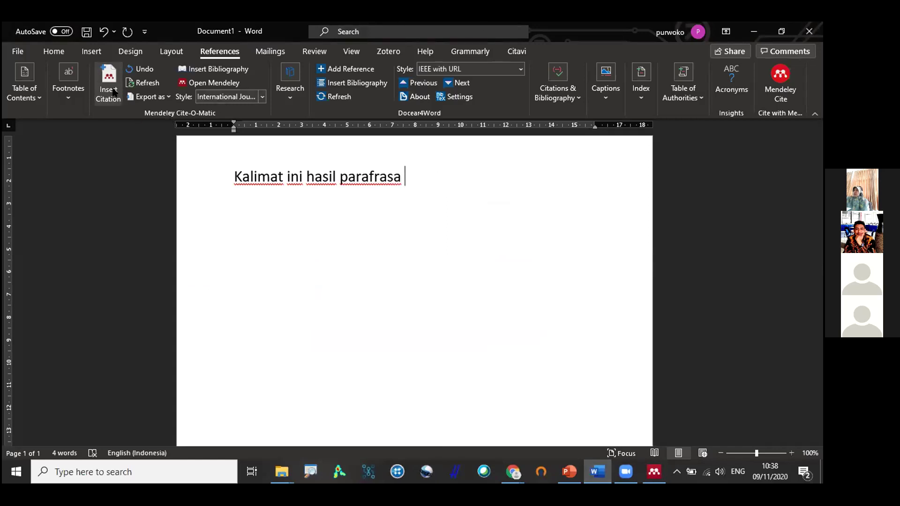
Search 'lim' again in the Mendeley citation dialog and accept the Lim 2020 result.
{"action": "left_click", "coordinate": [112, 92]}
{"action": "type", "text": ";"}
{"action": "key", "text": "BackSpace"}
{"action": "type", "text": "lim"}
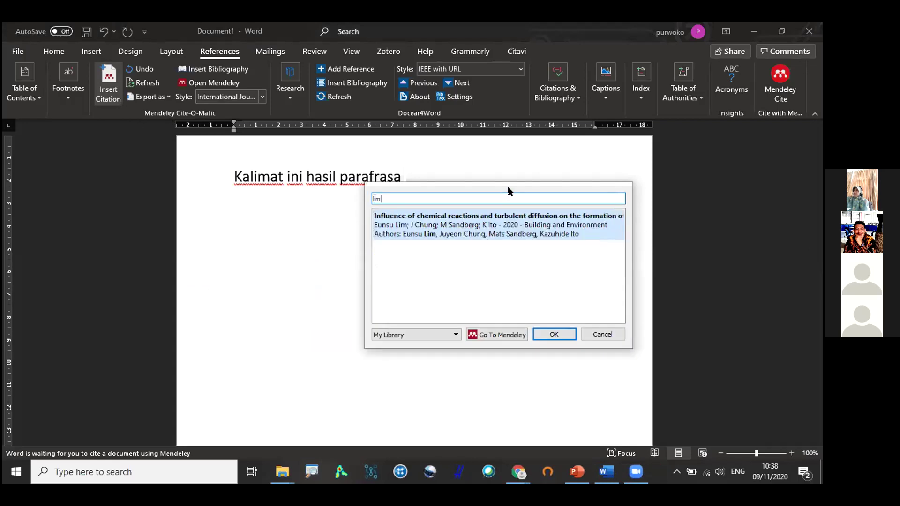
{"action": "key", "text": "Return"}
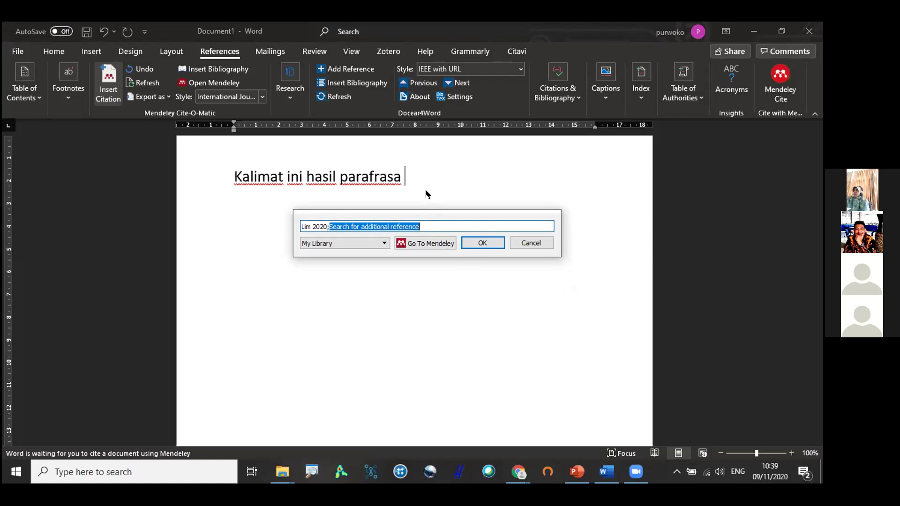
{"action": "left_click_drag", "start_coordinate": [384, 215], "coordinate": [399, 204]}
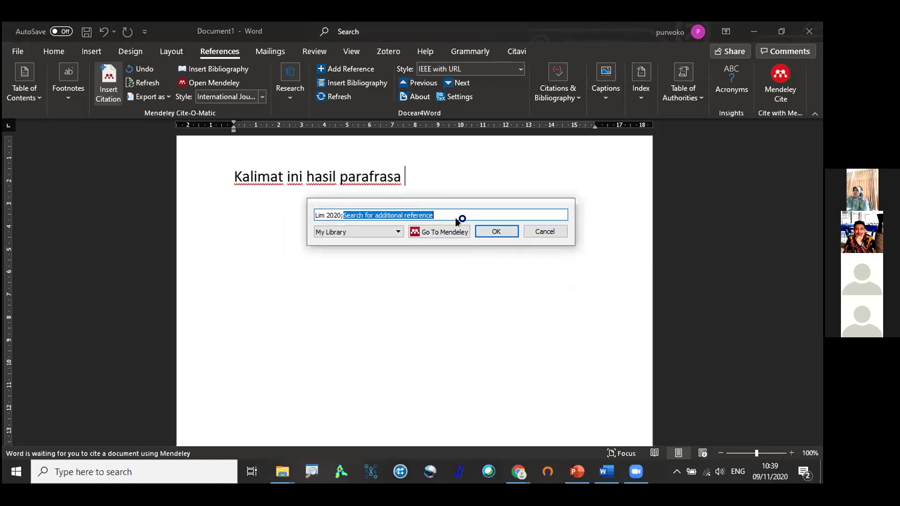
Open the Lim 2020 citation's options and keep Page as the locator type.
{"action": "left_click", "coordinate": [327, 214]}
{"action": "left_click", "coordinate": [333, 214]}
{"action": "left_click", "coordinate": [349, 215]}
{"action": "left_click", "coordinate": [331, 214]}
{"action": "left_click", "coordinate": [357, 211]}
{"action": "left_click", "coordinate": [333, 215]}
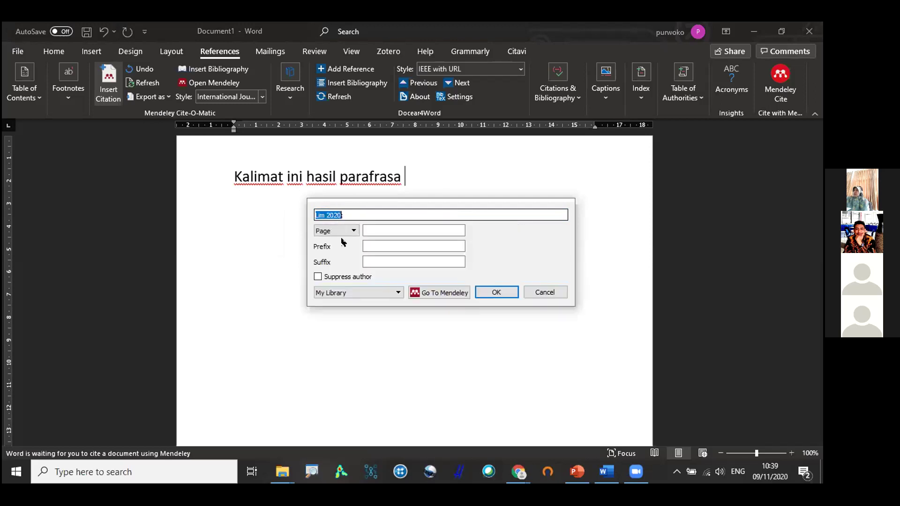
{"action": "left_click", "coordinate": [373, 231]}
{"action": "left_click", "coordinate": [343, 232]}
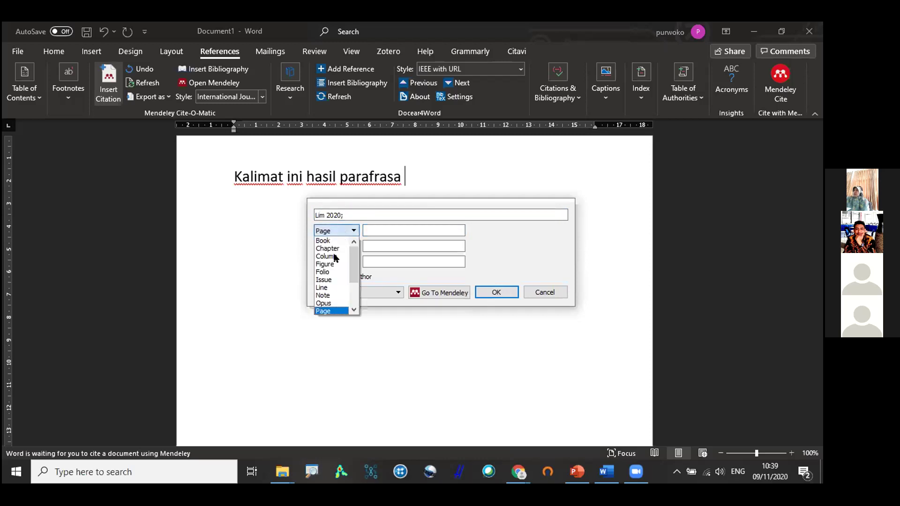
{"action": "left_click", "coordinate": [330, 310]}
Enter page 7, insert the citation, and end the sentence with a period.
{"action": "left_click", "coordinate": [371, 230]}
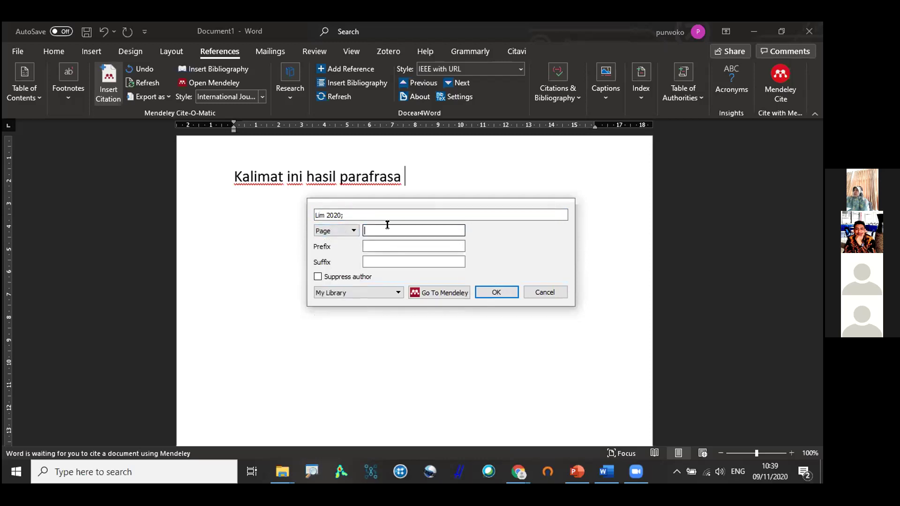
{"action": "type", "text": "7"}
{"action": "left_click", "coordinate": [485, 291]}
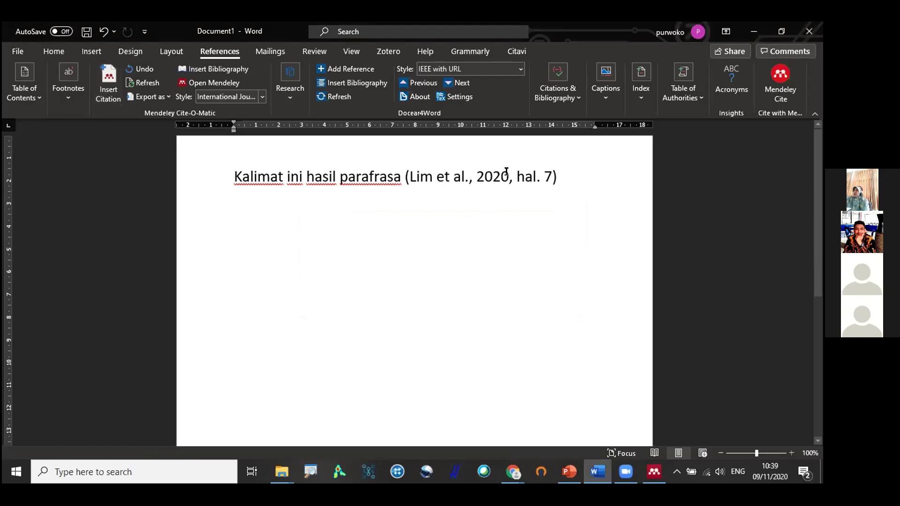
{"action": "type", "text": "."}
{"action": "key", "text": "Return"}
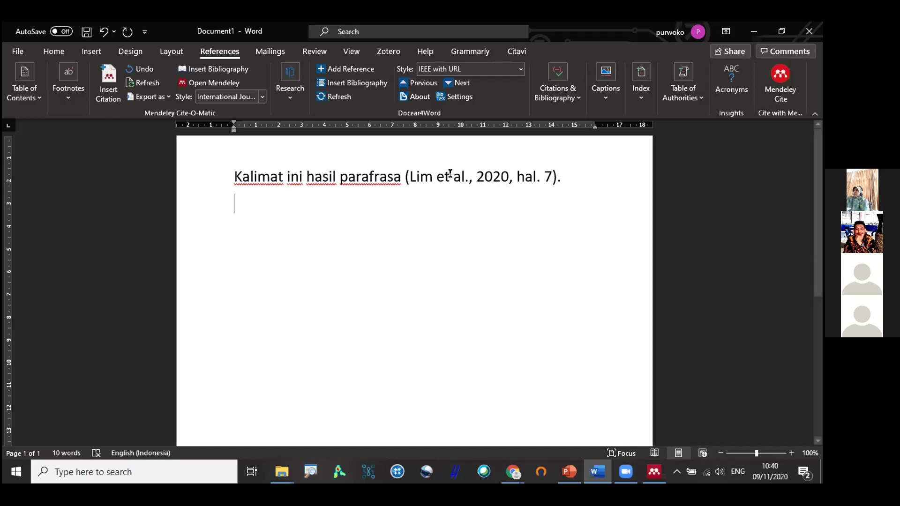
{"action": "left_click_drag", "start_coordinate": [402, 174], "coordinate": [461, 181]}
{"action": "left_click", "coordinate": [261, 217]}
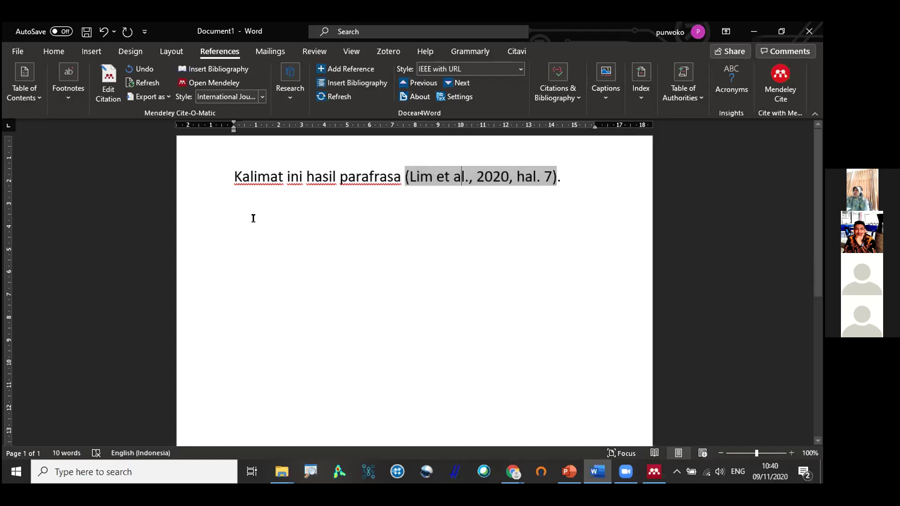
{"action": "left_click", "coordinate": [404, 176]}
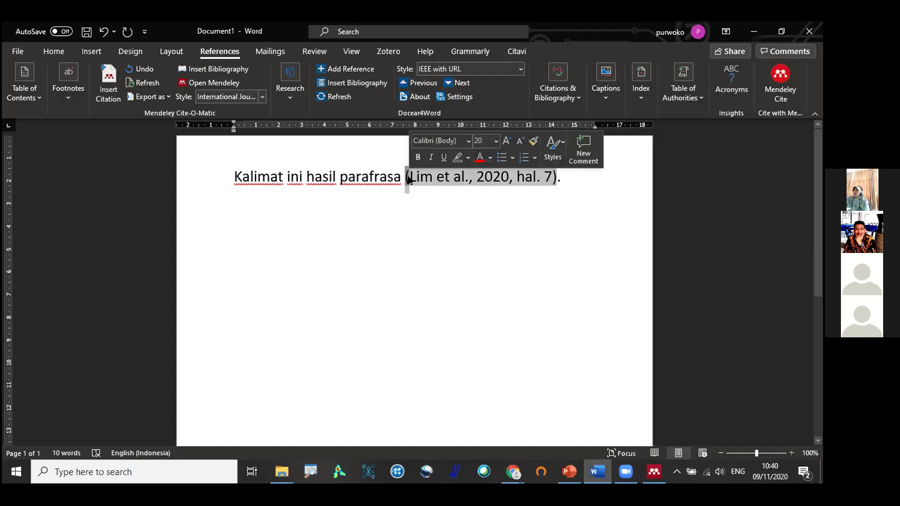
{"action": "left_click", "coordinate": [315, 229]}
{"action": "type", "text": "Lim"}
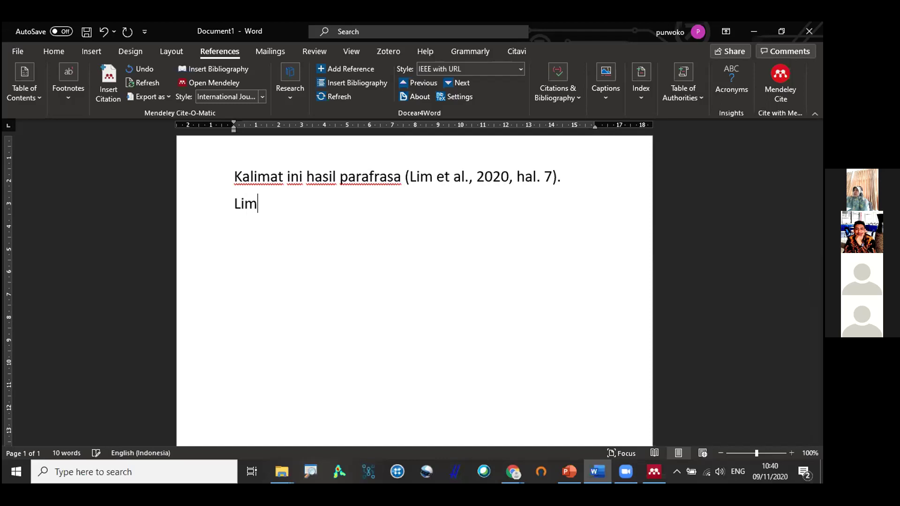
{"action": "type", "text": " et al (20202"}
{"action": "key", "text": "BackSpace"}
{"action": "type", "text": ", hal. "}
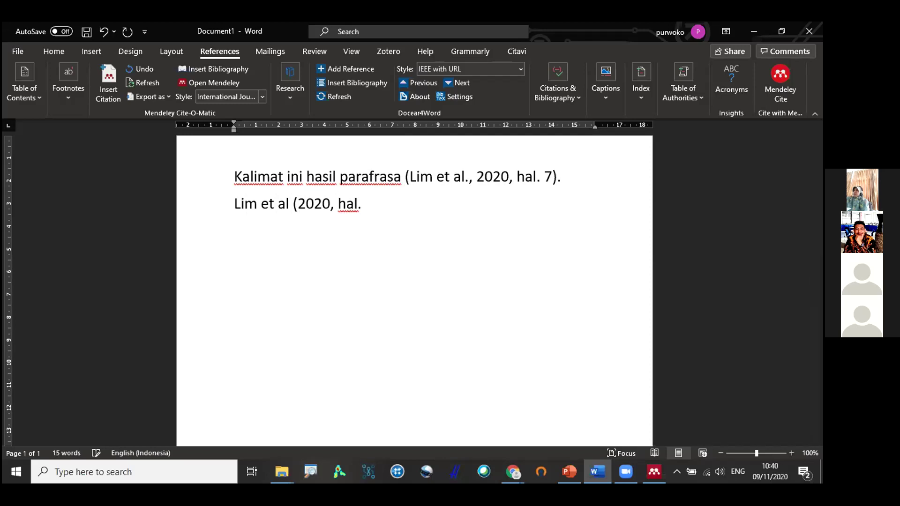
{"action": "type", "text": "7)"}
{"action": "left_click_drag", "start_coordinate": [292, 199], "coordinate": [385, 202]}
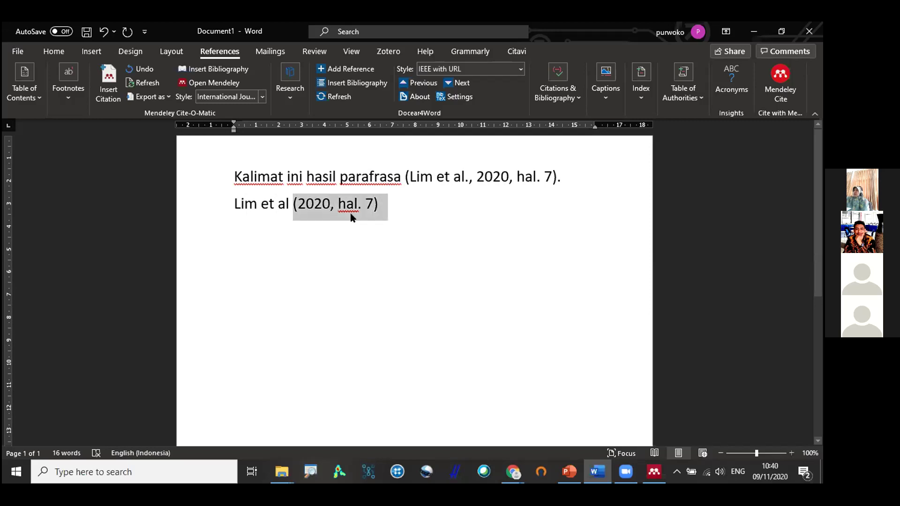
{"action": "left_click", "coordinate": [233, 201]}
{"action": "left_click_drag", "start_coordinate": [390, 199], "coordinate": [222, 196]}
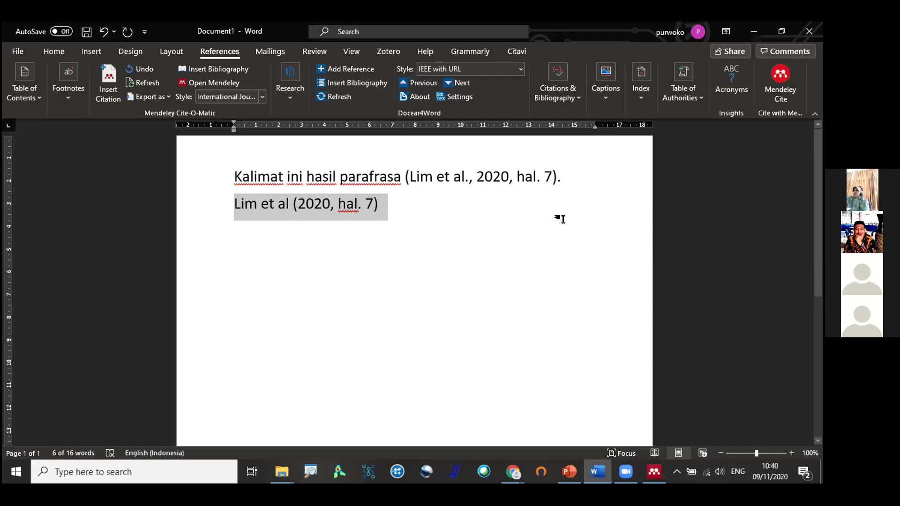
{"action": "key", "text": "Delete"}
Insert the Lim 2020 Mendeley citation with Suppress author ticked and page 7.
{"action": "left_click", "coordinate": [109, 84]}
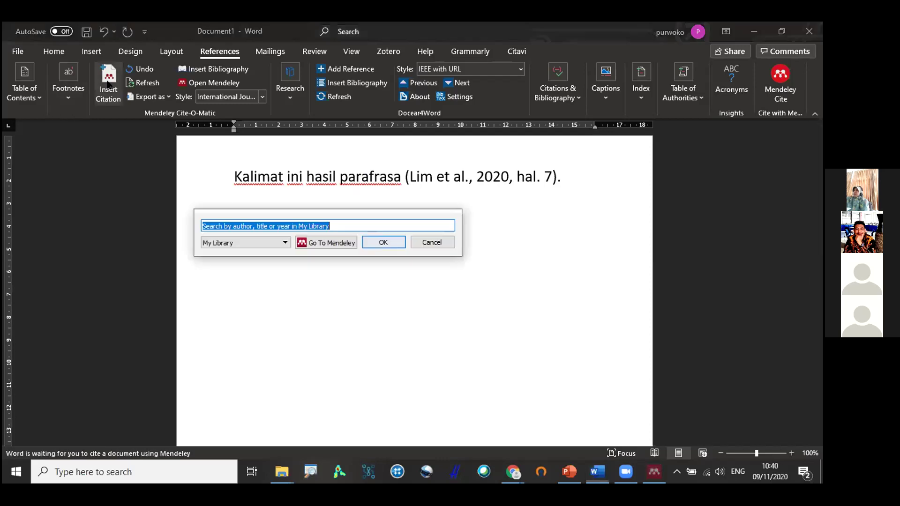
{"action": "type", "text": "lim"}
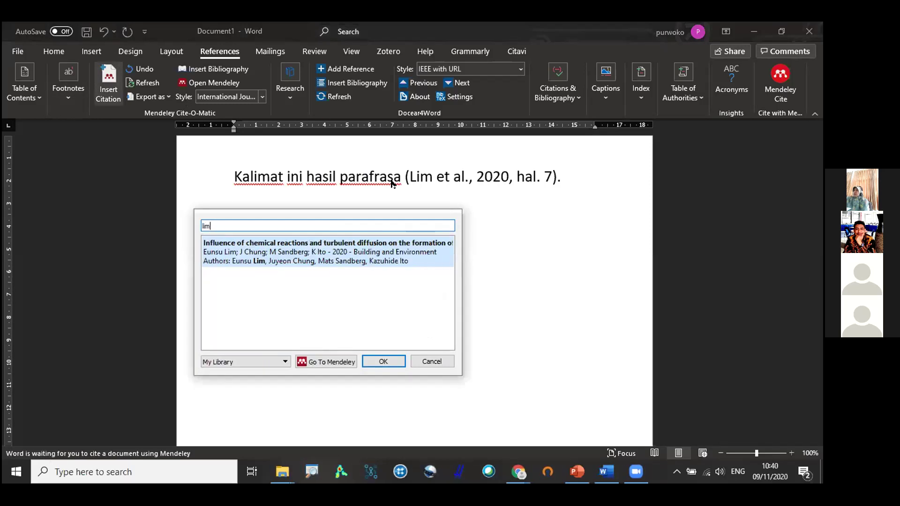
{"action": "left_click", "coordinate": [359, 253]}
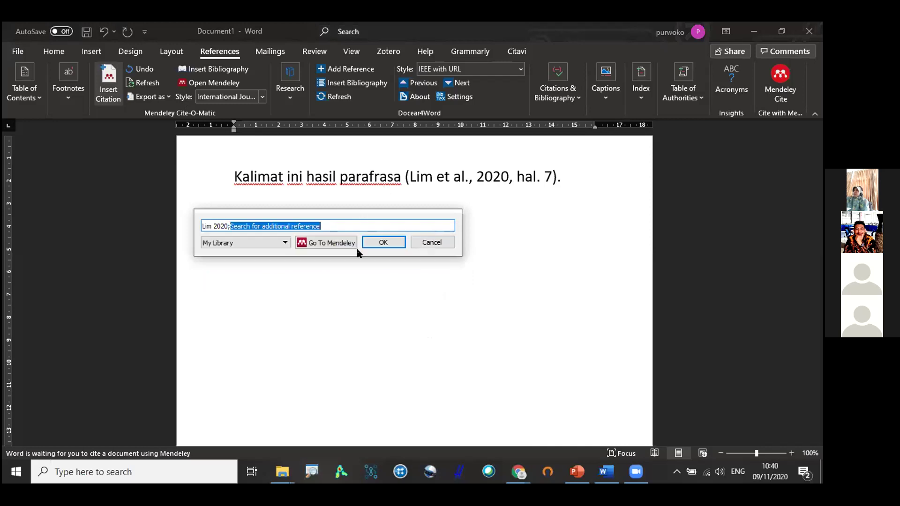
{"action": "left_click_drag", "start_coordinate": [350, 210], "coordinate": [480, 240]}
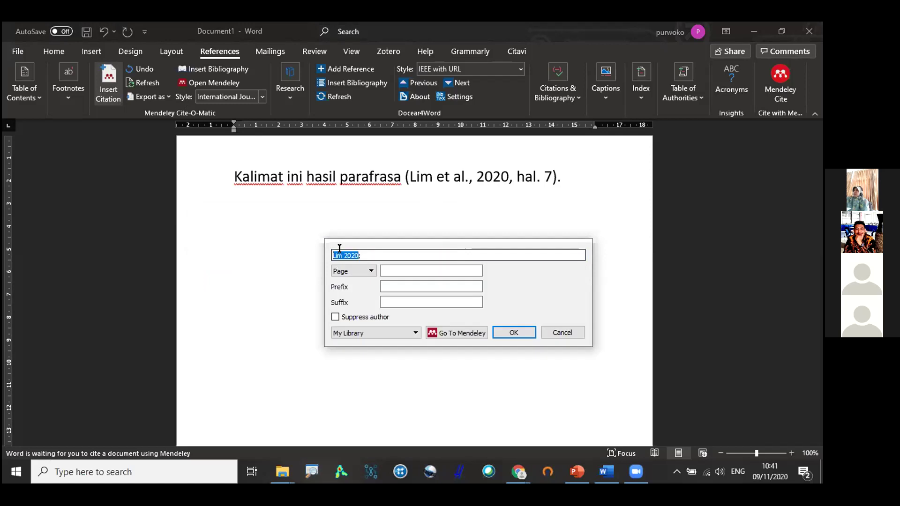
{"action": "left_click", "coordinate": [335, 317]}
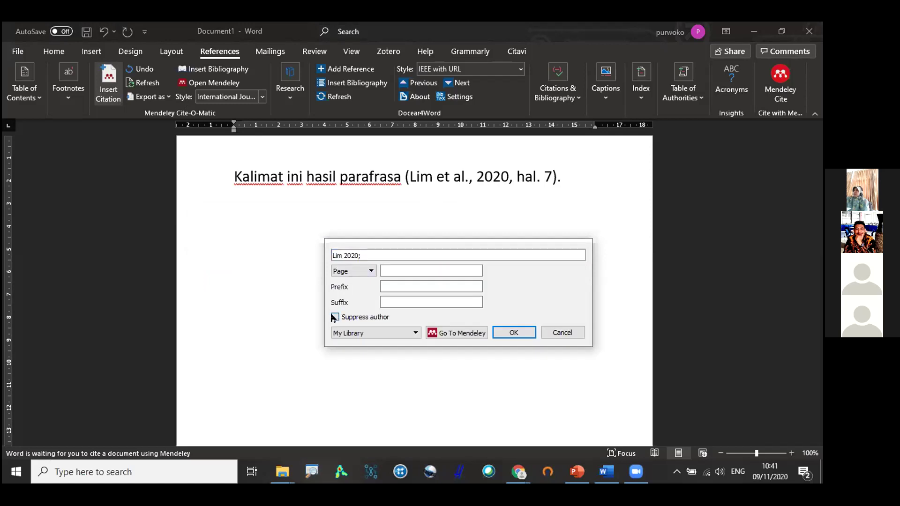
{"action": "left_click_drag", "start_coordinate": [373, 246], "coordinate": [395, 213]}
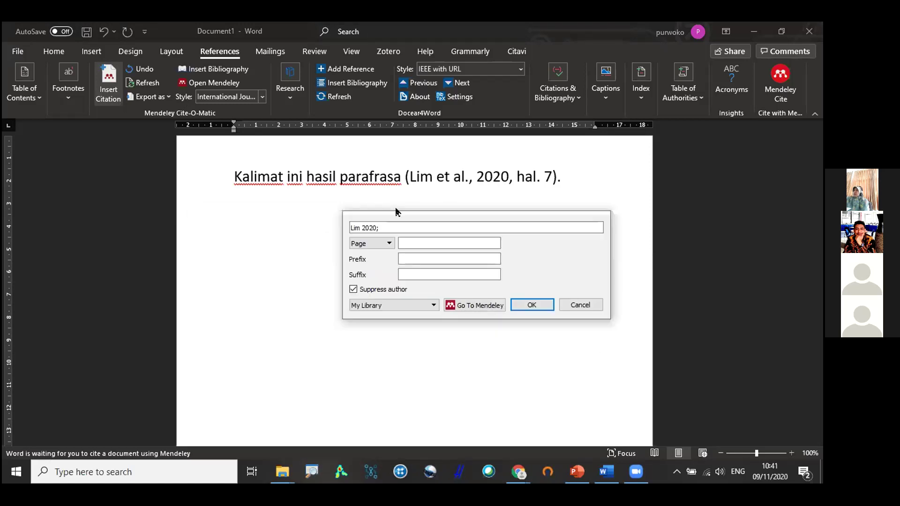
{"action": "left_click", "coordinate": [357, 285]}
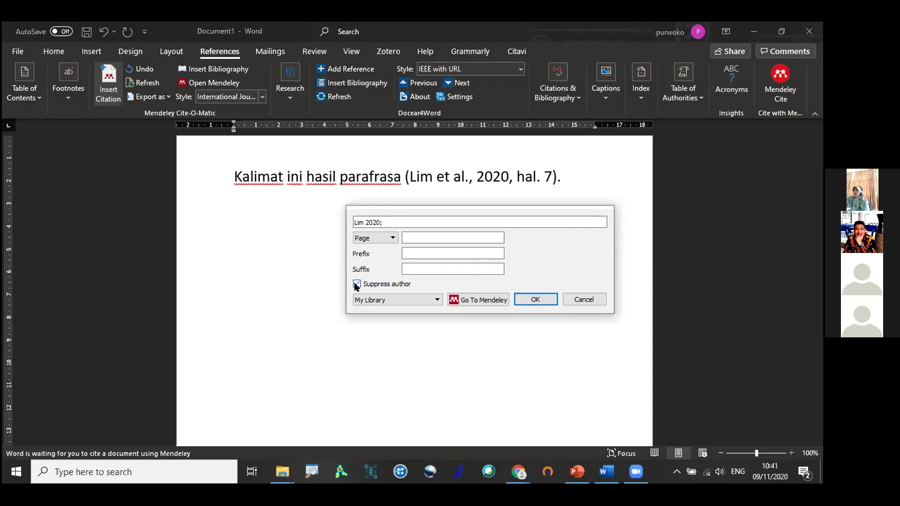
{"action": "left_click", "coordinate": [357, 284]}
{"action": "left_click", "coordinate": [422, 237]}
{"action": "type", "text": "7"}
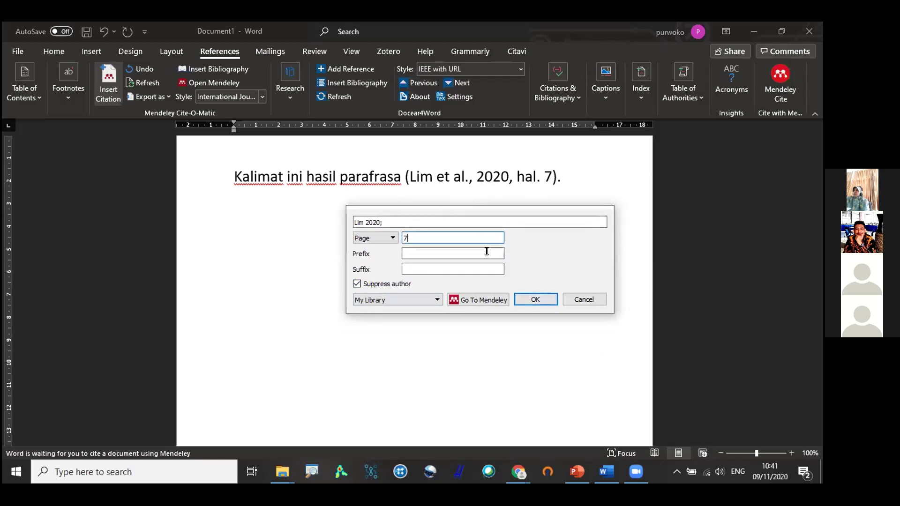
{"action": "left_click", "coordinate": [535, 299]}
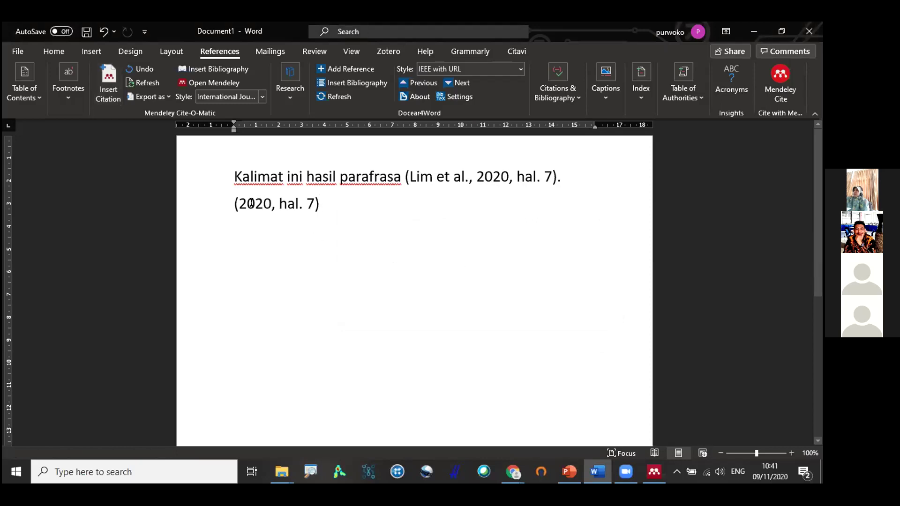
Type 'Lim et al.' before the citation and a period after it.
{"action": "left_click", "coordinate": [289, 203]}
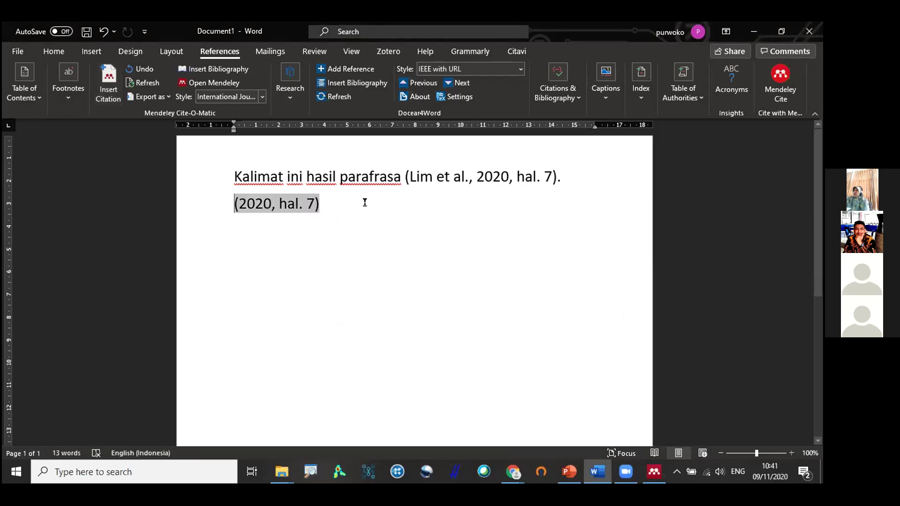
{"action": "type", "text": "Lim et al."}
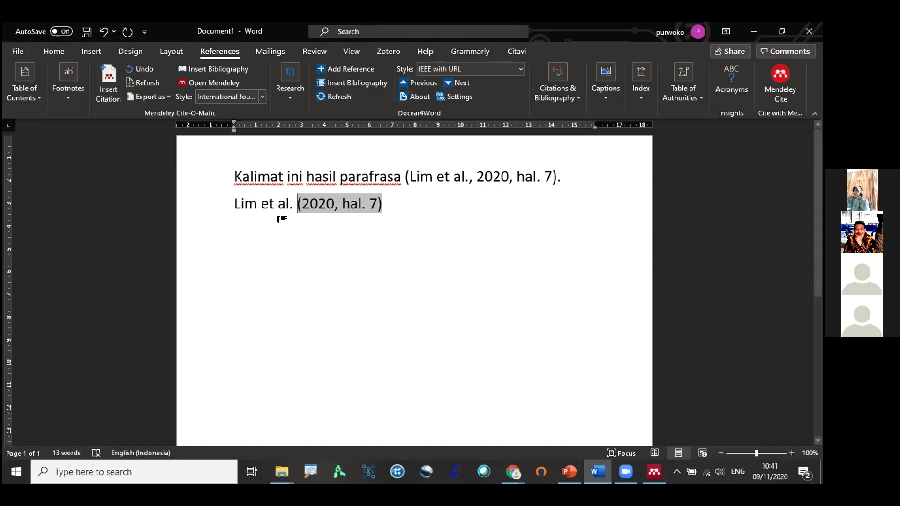
{"action": "left_click", "coordinate": [404, 203]}
{"action": "type", "text": "."}
{"action": "key", "text": "Return"}
{"action": "key", "text": "Return"}
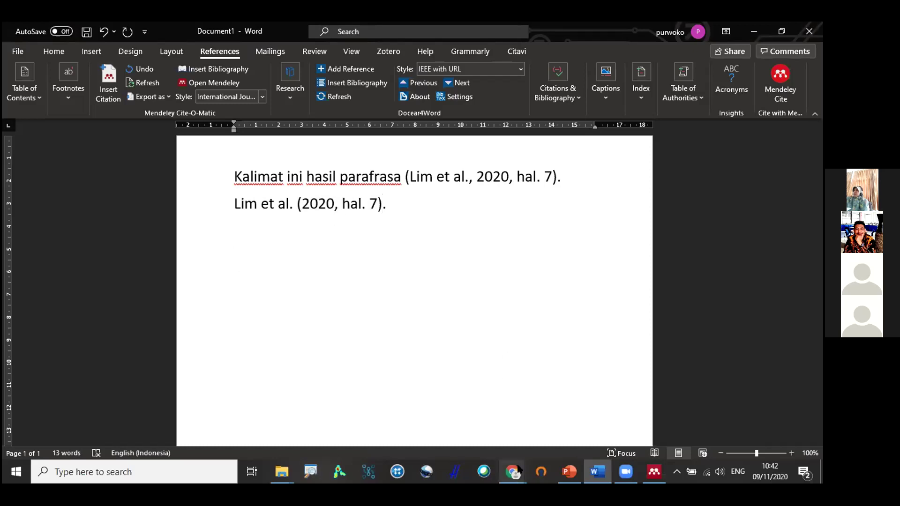
In Chrome, review the APA references page and the post on proper use of et al.
{"action": "mouse_move", "coordinate": [514, 473]}
{"action": "left_click", "coordinate": [492, 417]}
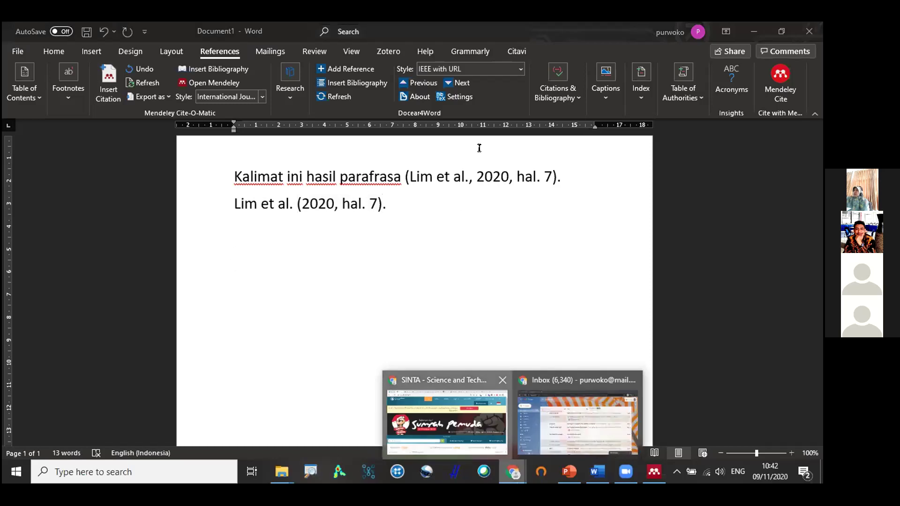
{"action": "left_click", "coordinate": [555, 29]}
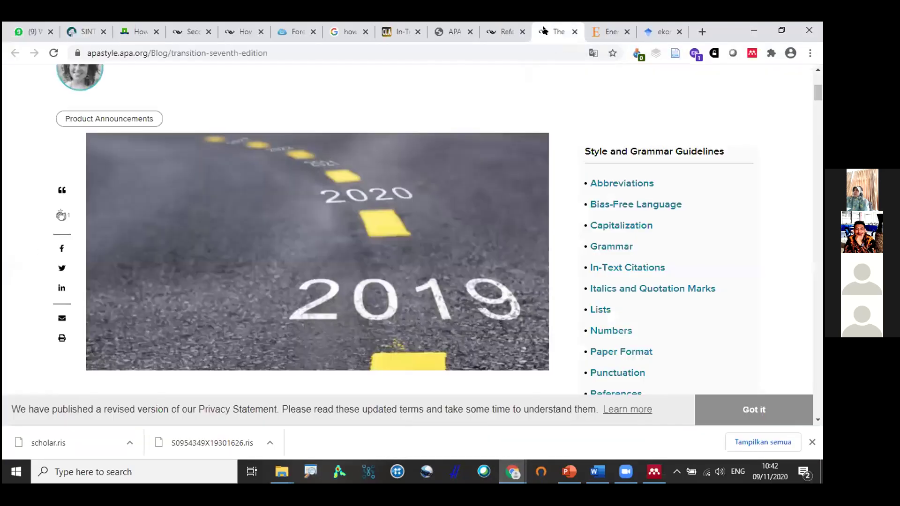
{"action": "left_click", "coordinate": [495, 33]}
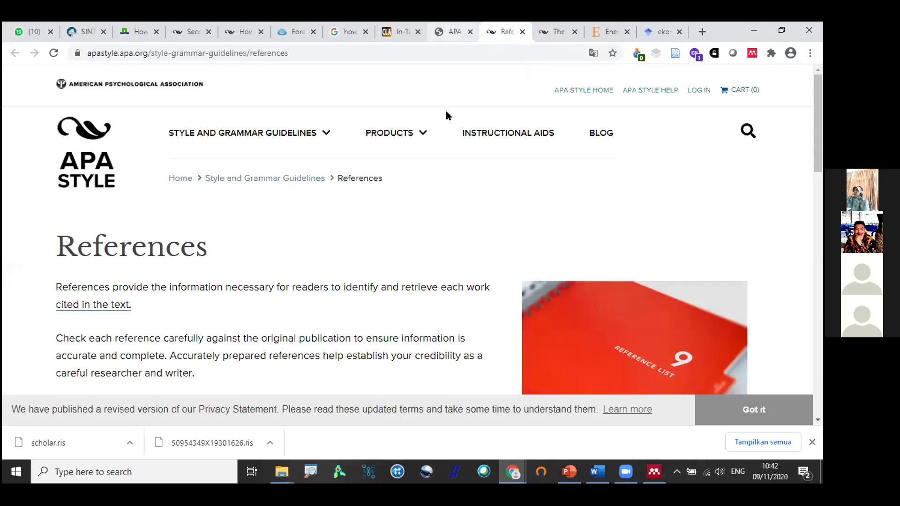
{"action": "scroll", "coordinate": [445, 114], "scroll_direction": "down", "scroll_amount": 6}
{"action": "scroll", "coordinate": [446, 73], "scroll_direction": "down", "scroll_amount": 2}
{"action": "scroll", "coordinate": [445, 72], "scroll_direction": "up", "scroll_amount": 8}
{"action": "left_click", "coordinate": [448, 31]}
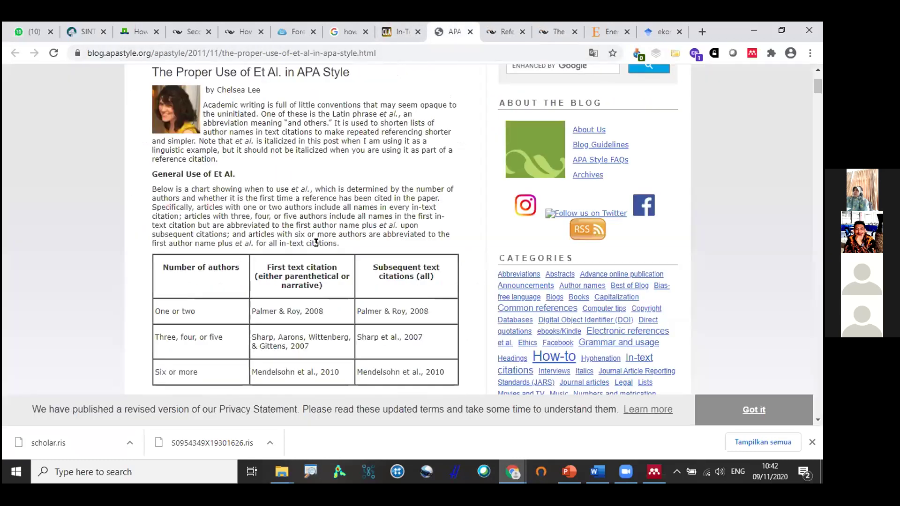
{"action": "scroll", "coordinate": [316, 242], "scroll_direction": "down", "scroll_amount": 1}
{"action": "left_click_drag", "start_coordinate": [296, 311], "coordinate": [312, 312]}
Read the Purdue OWL in-text citation guide on et al.
{"action": "left_click", "coordinate": [387, 34]}
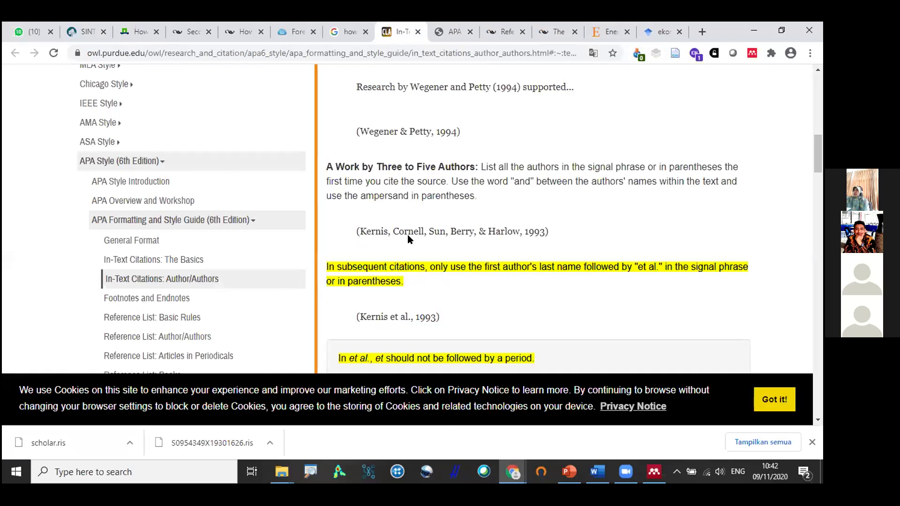
{"action": "left_click", "coordinate": [409, 233]}
{"action": "scroll", "coordinate": [410, 232], "scroll_direction": "up", "scroll_amount": 3}
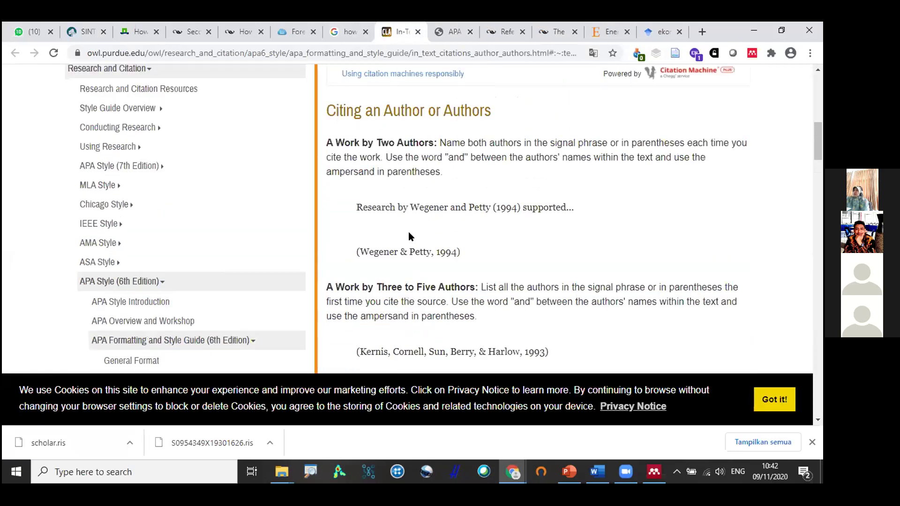
{"action": "scroll", "coordinate": [409, 232], "scroll_direction": "down", "scroll_amount": 5}
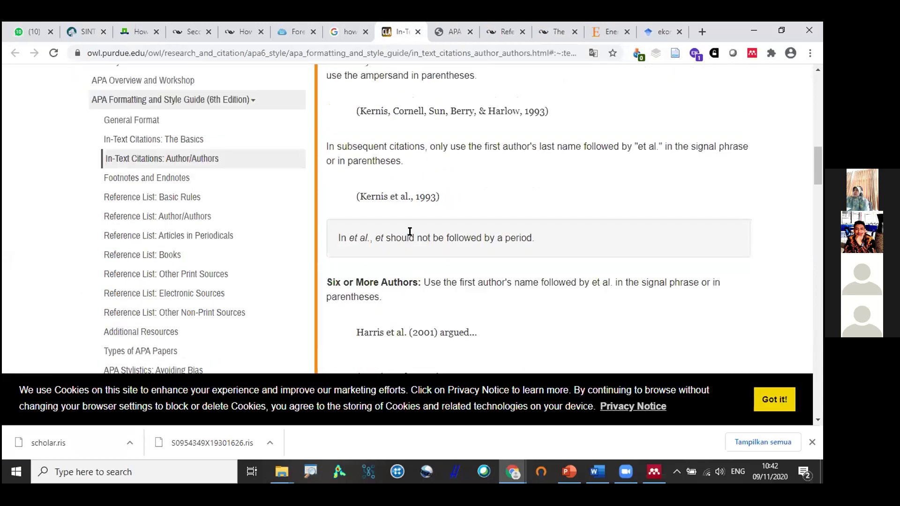
{"action": "scroll", "coordinate": [409, 232], "scroll_direction": "down", "scroll_amount": 5}
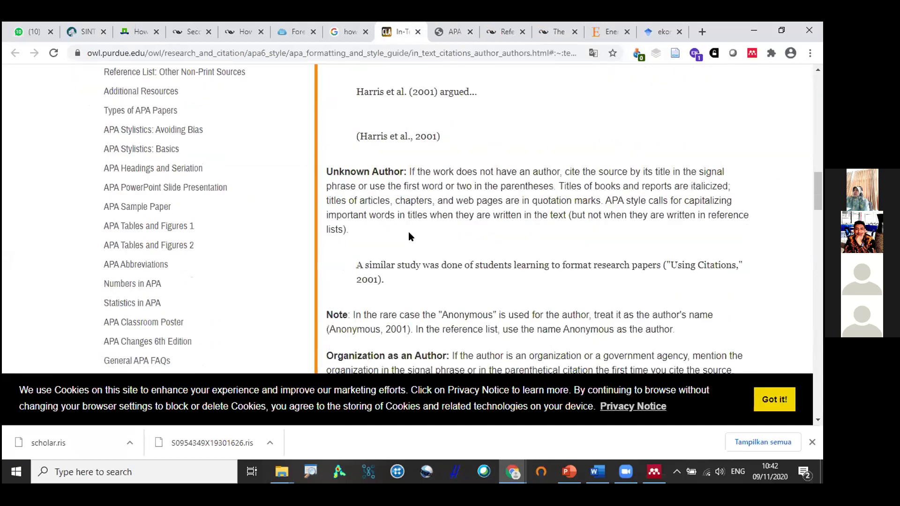
Review APA guidance on citing a source found in another source, marking the 'as cited in' example.
{"action": "left_click", "coordinate": [293, 31]}
{"action": "scroll", "coordinate": [283, 109], "scroll_direction": "up", "scroll_amount": 2}
{"action": "left_click", "coordinate": [240, 31]}
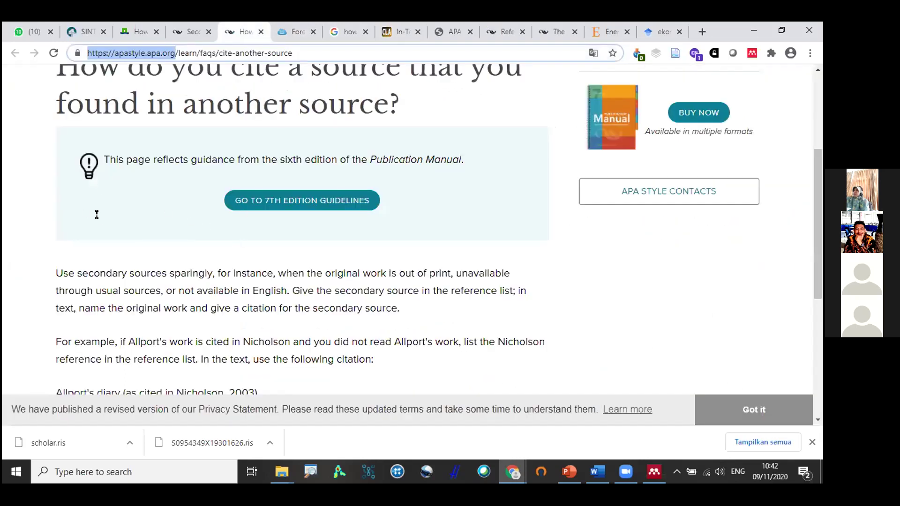
{"action": "scroll", "coordinate": [97, 211], "scroll_direction": "down", "scroll_amount": 5}
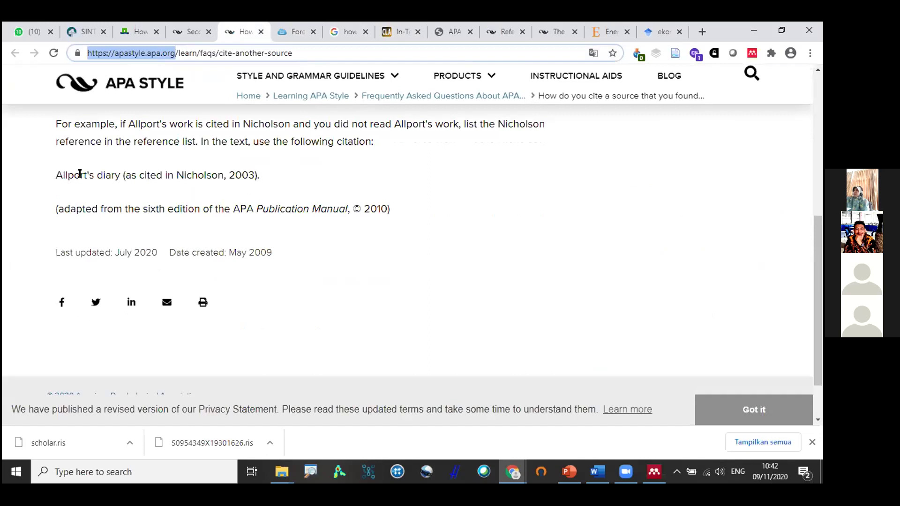
{"action": "left_click_drag", "start_coordinate": [55, 175], "coordinate": [97, 172]}
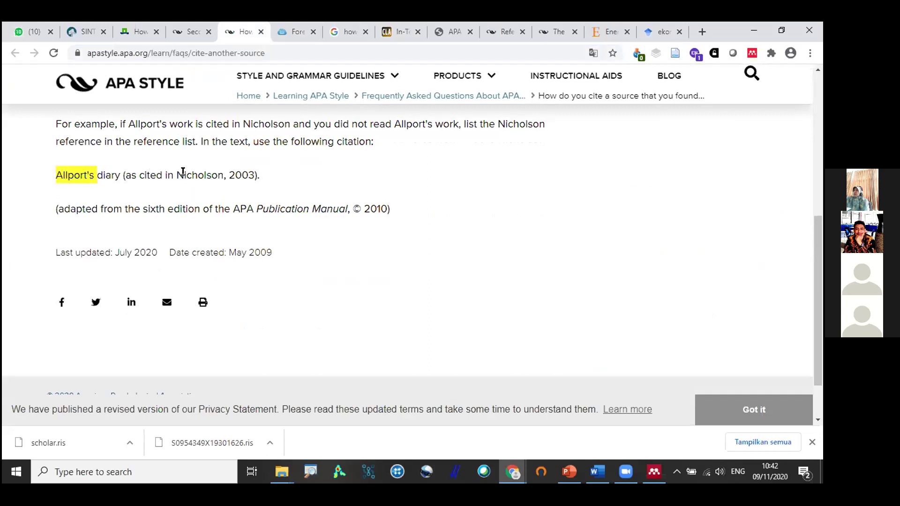
{"action": "left_click_drag", "start_coordinate": [256, 174], "coordinate": [56, 167]}
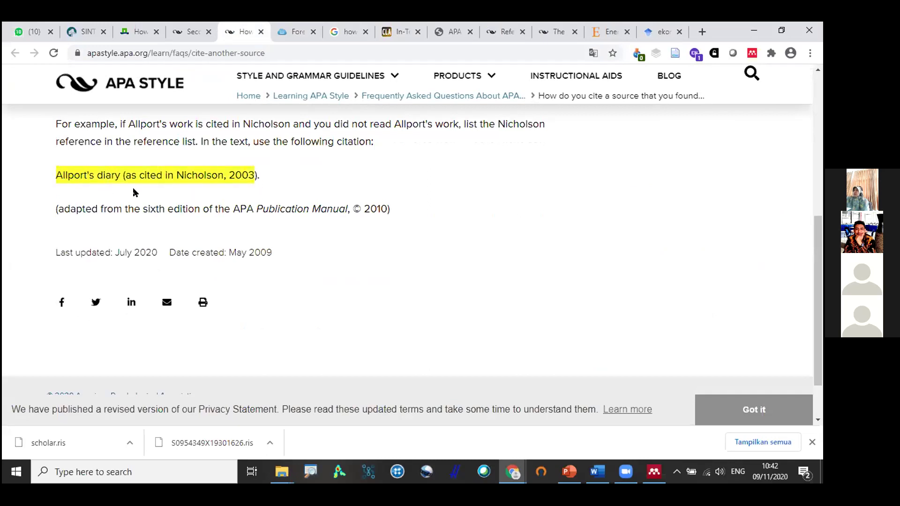
{"action": "left_click", "coordinate": [129, 173]}
{"action": "left_click_drag", "start_coordinate": [128, 173], "coordinate": [162, 175]}
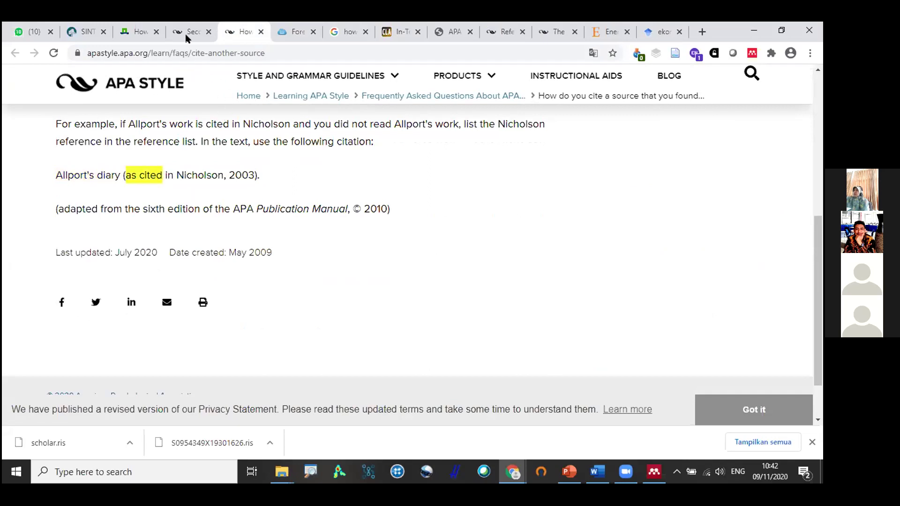
{"action": "left_click", "coordinate": [188, 34]}
{"action": "left_click", "coordinate": [139, 31]}
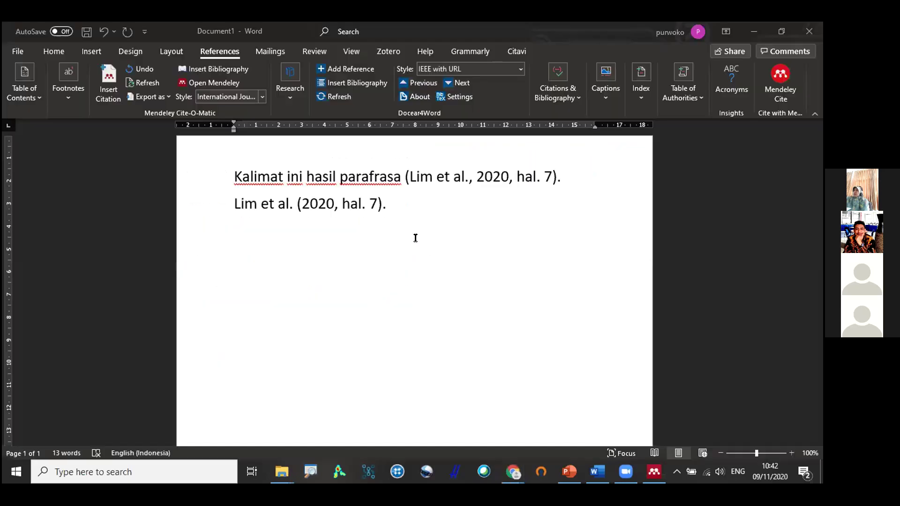
After typing 'Alport (dalam', insert the Lim 2020 citation with prefix 'dalam' and a closing period.
{"action": "key", "text": "alt+Tab"}
{"action": "type", "text": "Alport"}
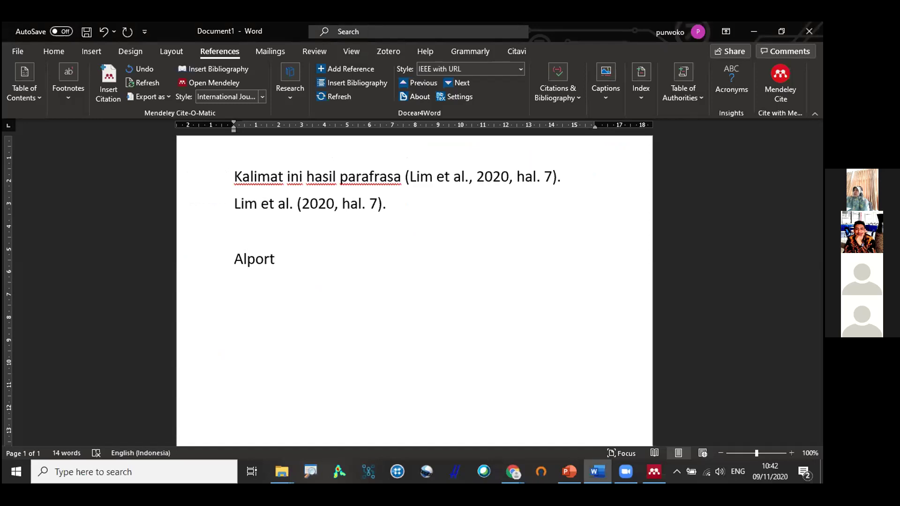
{"action": "type", "text": " (dalam Lim"}
{"action": "key", "text": "BackSpace"}
{"action": "key", "text": "BackSpace"}
{"action": "key", "text": "BackSpace"}
{"action": "key", "text": "BackSpace"}
{"action": "key", "text": "BackSpace"}
{"action": "key", "text": "BackSpace"}
{"action": "key", "text": "BackSpace"}
{"action": "key", "text": "BackSpace"}
{"action": "key", "text": "BackSpace"}
{"action": "key", "text": "BackSpace"}
{"action": "key", "text": "BackSpace"}
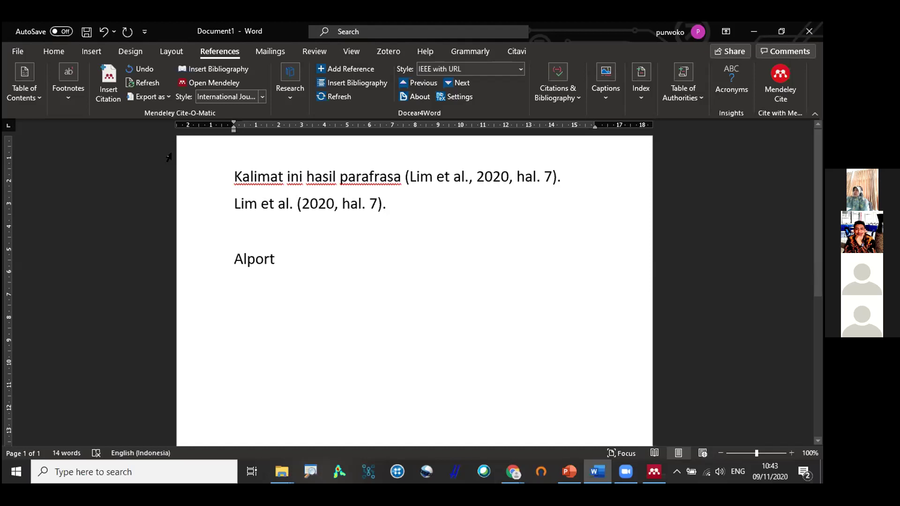
{"action": "left_click", "coordinate": [108, 84]}
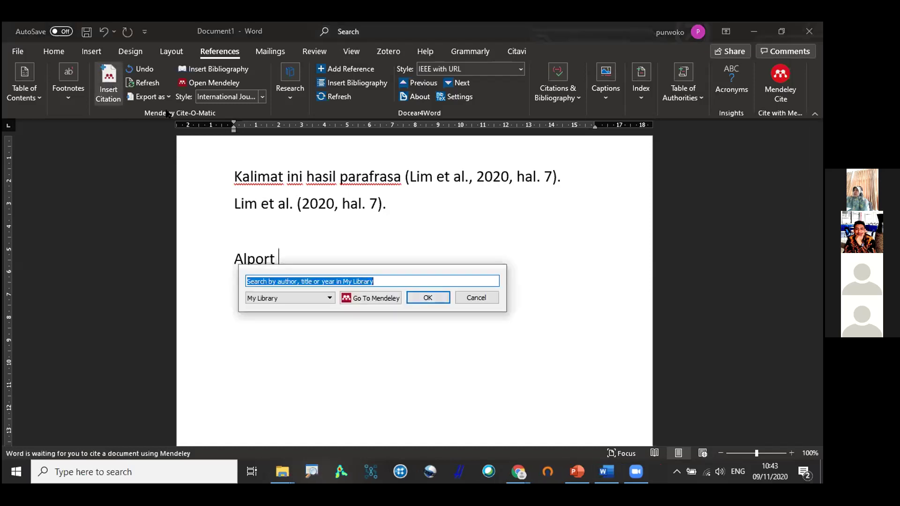
{"action": "type", "text": "lim"}
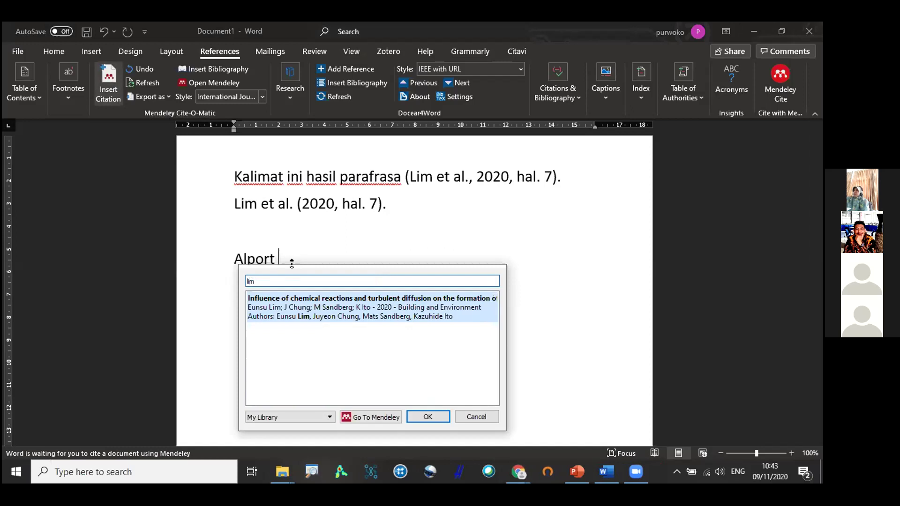
{"action": "left_click", "coordinate": [282, 302]}
{"action": "left_click", "coordinate": [261, 280]}
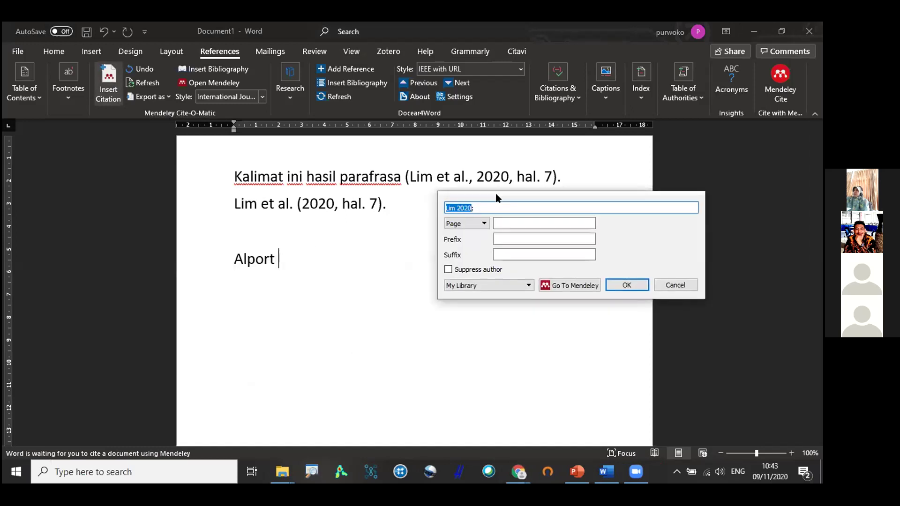
{"action": "left_click", "coordinate": [546, 236]}
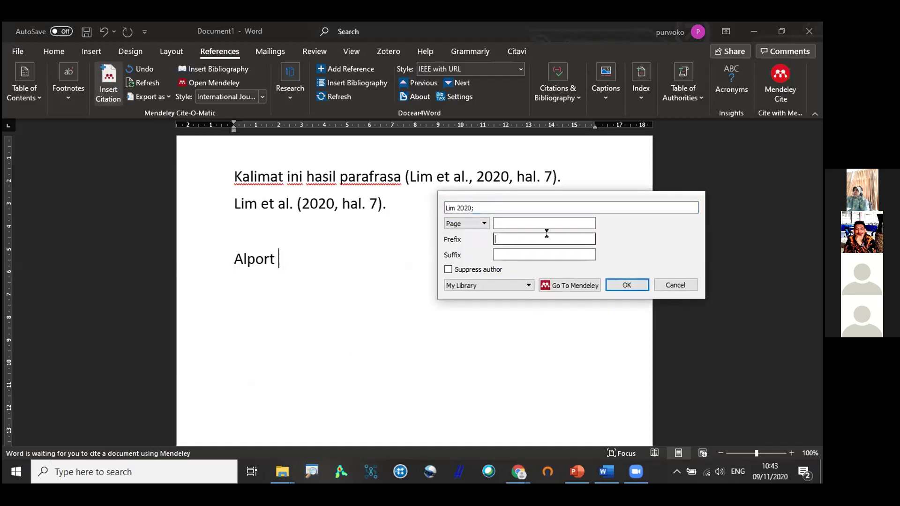
{"action": "type", "text": "dalam"}
{"action": "left_click", "coordinate": [627, 286]}
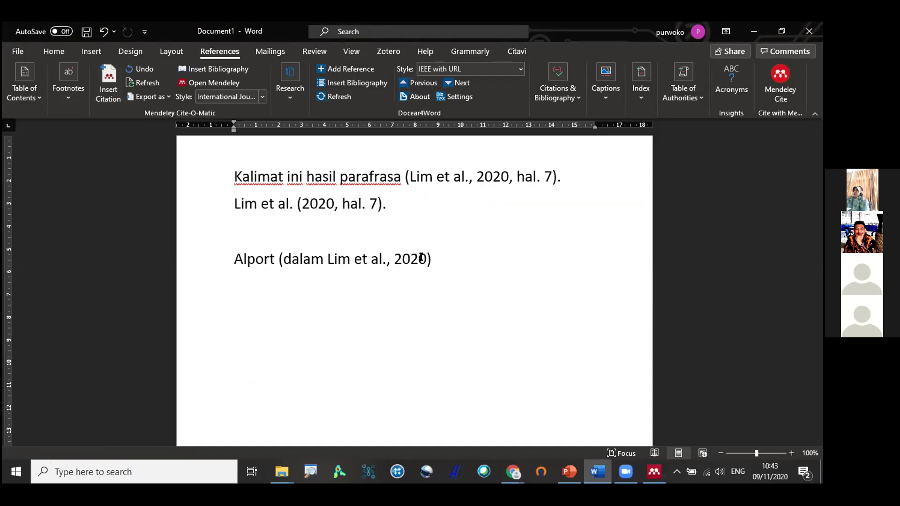
{"action": "type", "text": "."}
{"action": "key", "text": "Return"}
Type the 'Daftar Pustaka' heading and insert the Mendeley bibliography below it.
{"action": "type", "text": "Daf"}
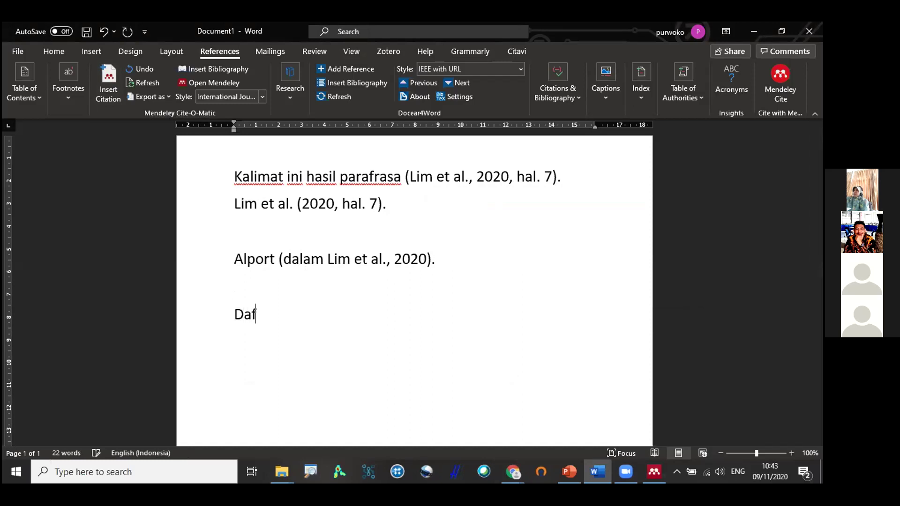
{"action": "type", "text": "tar Pustaka"}
{"action": "key", "text": "Return"}
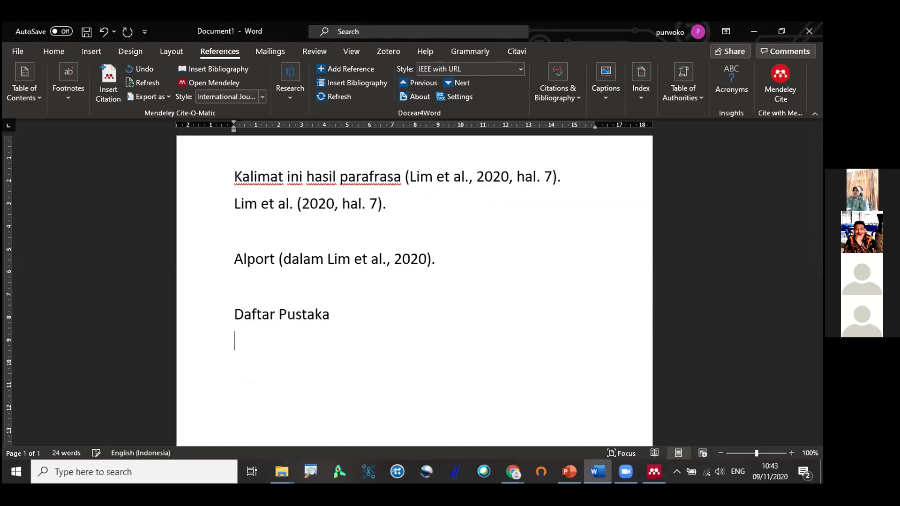
{"action": "left_click", "coordinate": [206, 69]}
{"action": "scroll", "coordinate": [397, 327], "scroll_direction": "down", "scroll_amount": 3}
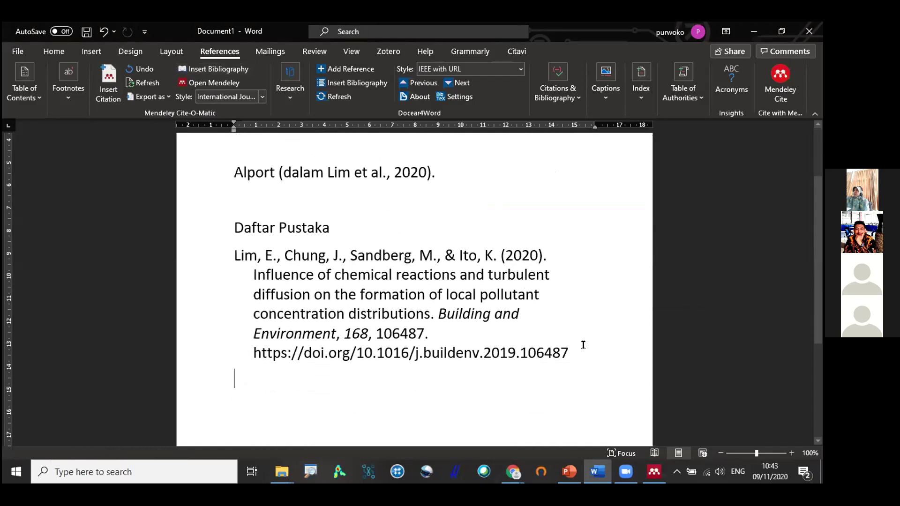
{"action": "left_click", "coordinate": [574, 345]}
Reduce the font size of the whole document to 11.
{"action": "key", "text": "ctrl+a"}
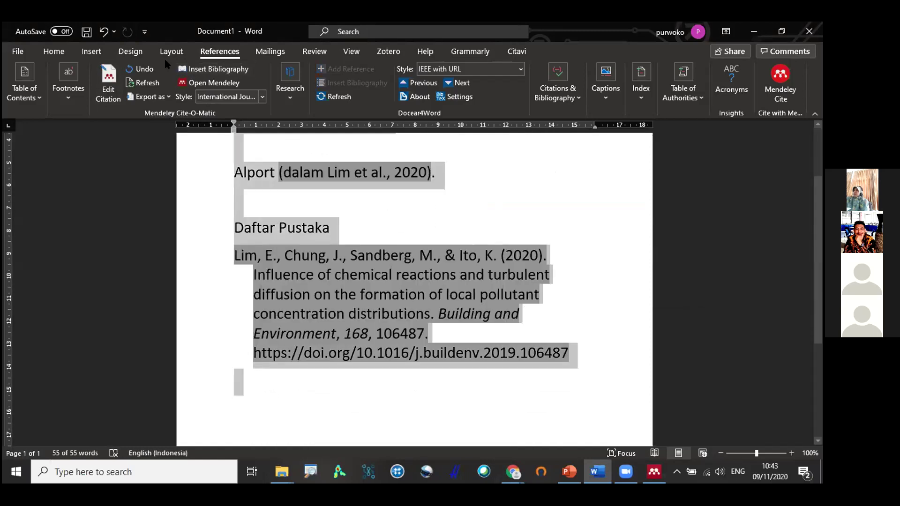
{"action": "left_click", "coordinate": [54, 51]}
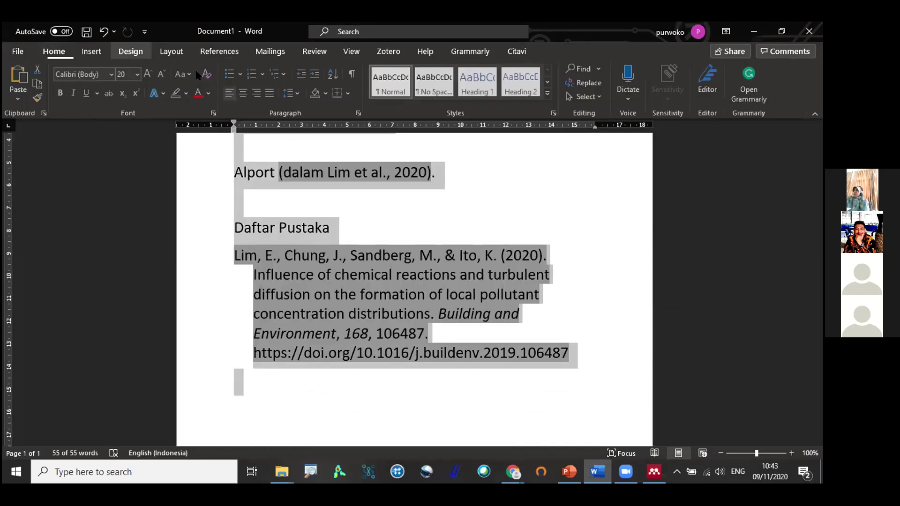
{"action": "left_click", "coordinate": [162, 75]}
{"action": "left_click", "coordinate": [162, 75]}
{"action": "left_click", "coordinate": [162, 75]}
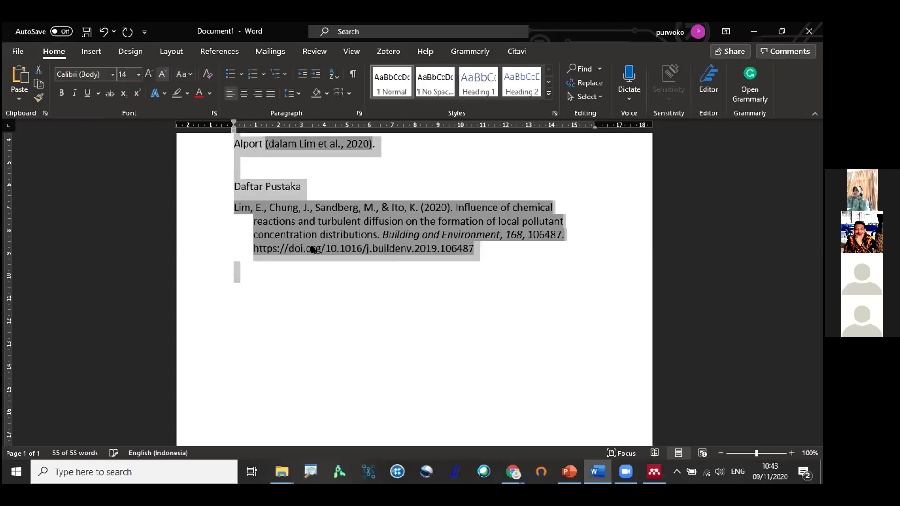
{"action": "left_click", "coordinate": [161, 75]}
{"action": "key", "text": "ctrl+bracketleft"}
{"action": "left_click", "coordinate": [402, 231]}
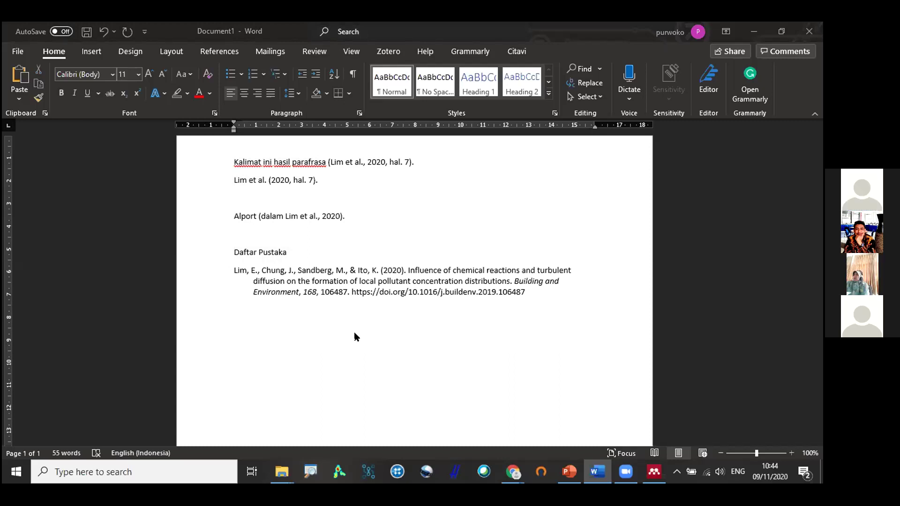
Select the bibliography entry and try typing test letters 'fghgj' after (2020), then remove them.
{"action": "triple_click", "coordinate": [370, 271]}
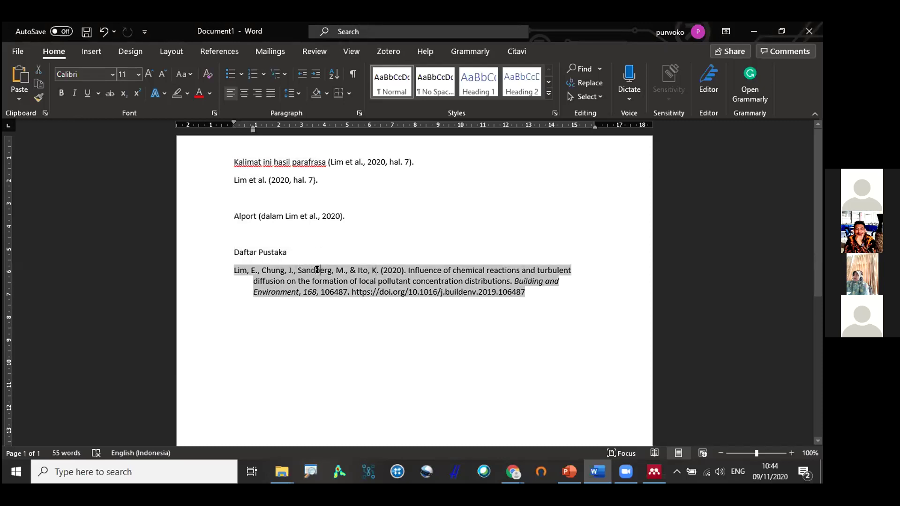
{"action": "left_click", "coordinate": [238, 266]}
{"action": "left_click_drag", "start_coordinate": [231, 263], "coordinate": [532, 291]}
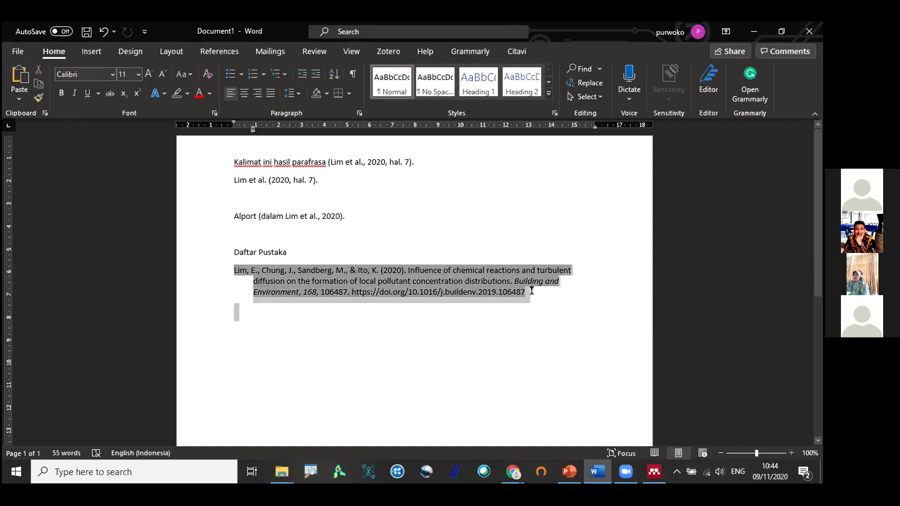
{"action": "left_click", "coordinate": [407, 322]}
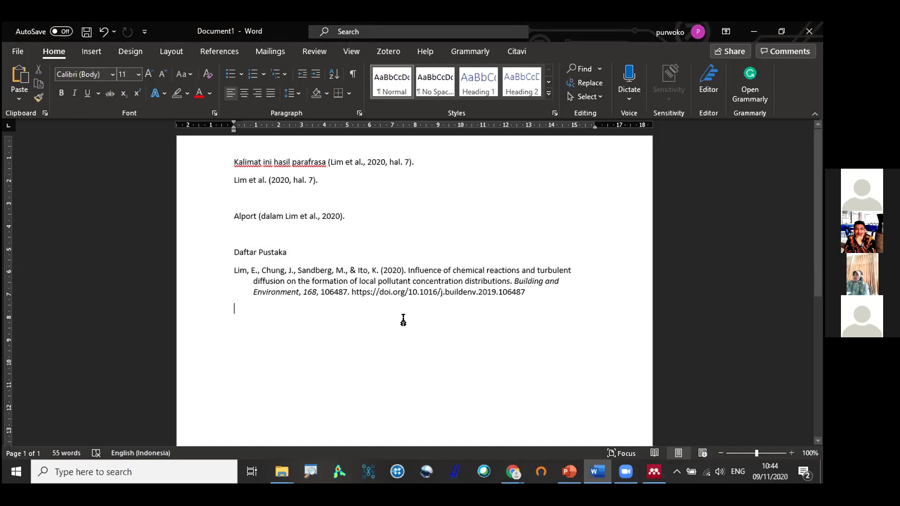
{"action": "triple_click", "coordinate": [401, 267]}
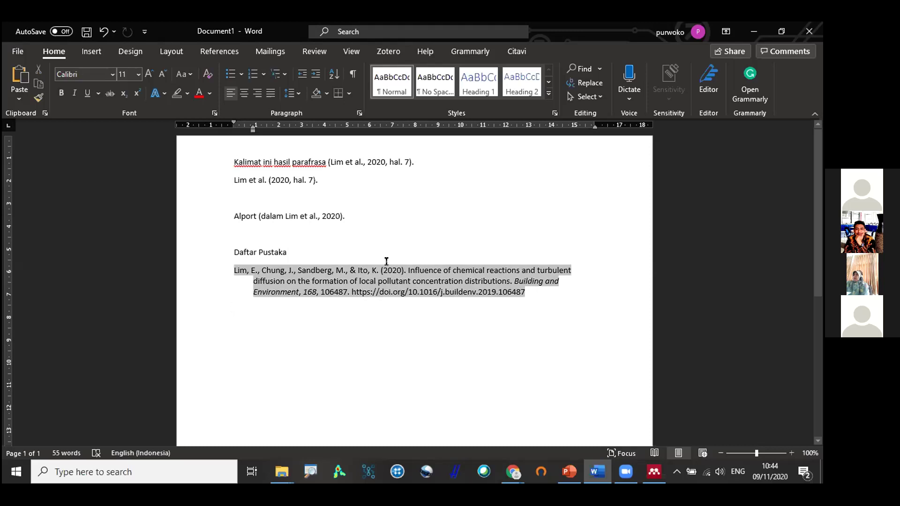
{"action": "double_click", "coordinate": [420, 271]}
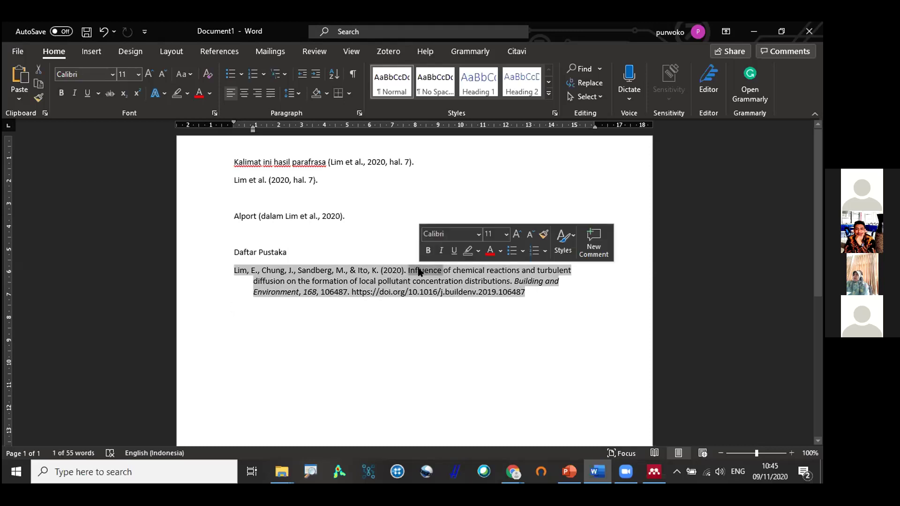
{"action": "left_click", "coordinate": [405, 270]}
{"action": "type", "text": "fghgj"}
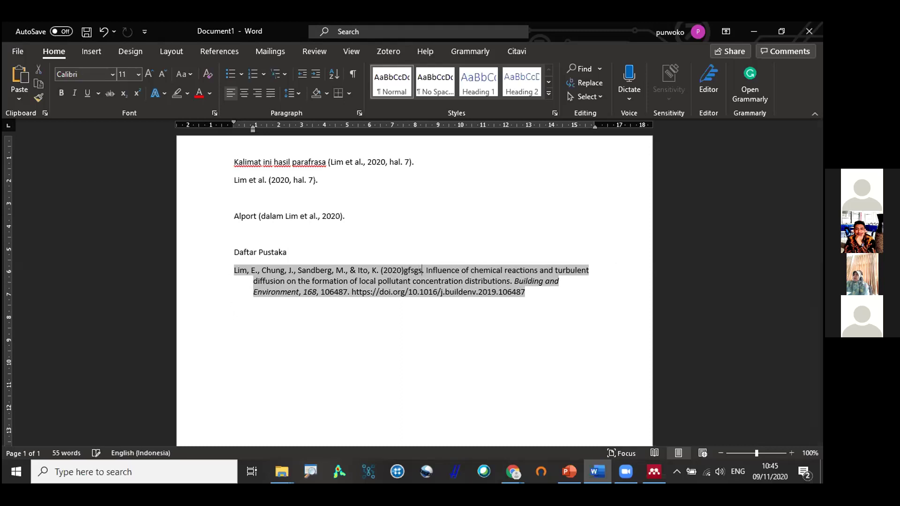
{"action": "key", "text": "BackSpace"}
{"action": "key", "text": "BackSpace"}
{"action": "key", "text": "BackSpace"}
{"action": "key", "text": "BackSpace"}
{"action": "key", "text": "BackSpace"}
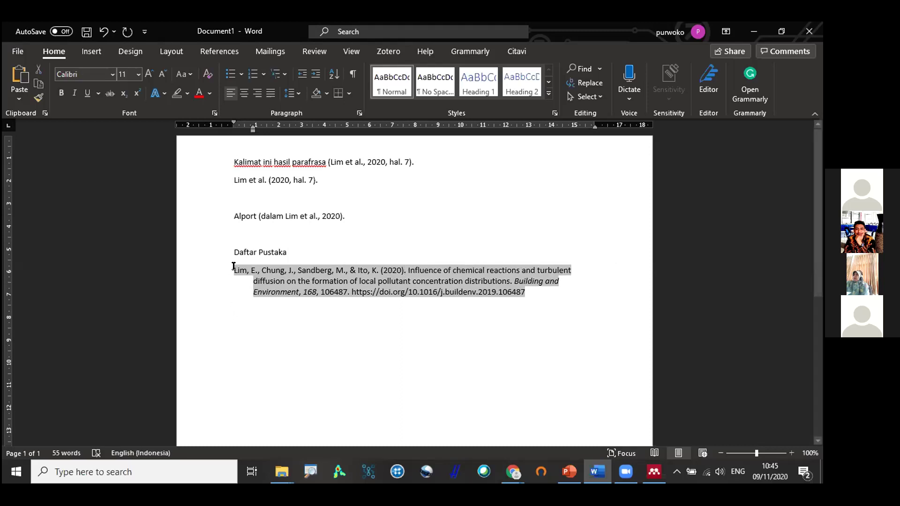
Reselect the entry and the author name Sandberg, leaving the reference unchanged.
{"action": "left_click_drag", "start_coordinate": [232, 267], "coordinate": [555, 305]}
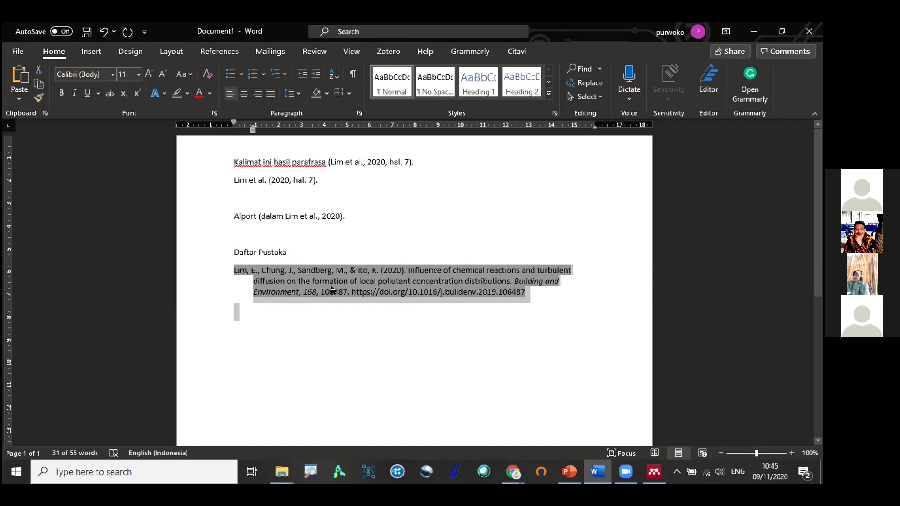
{"action": "left_click", "coordinate": [362, 212]}
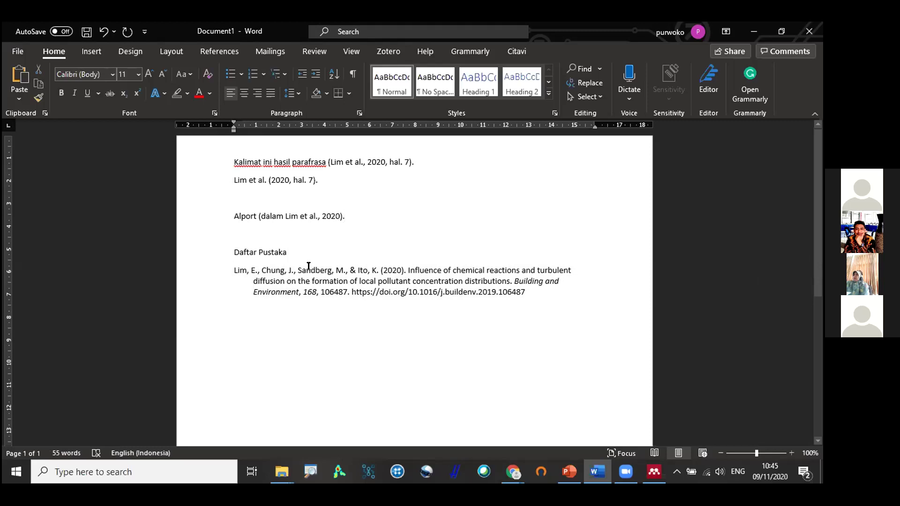
{"action": "double_click", "coordinate": [308, 266]}
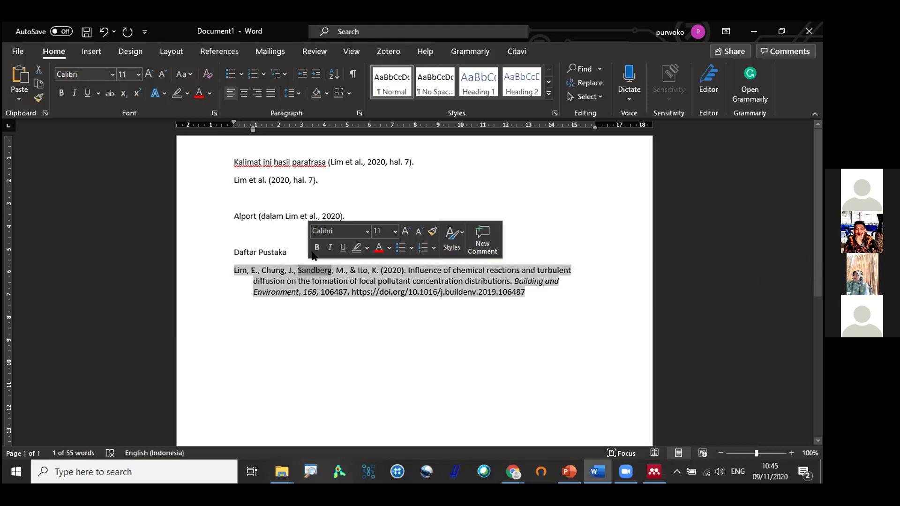
{"action": "left_click", "coordinate": [317, 175]}
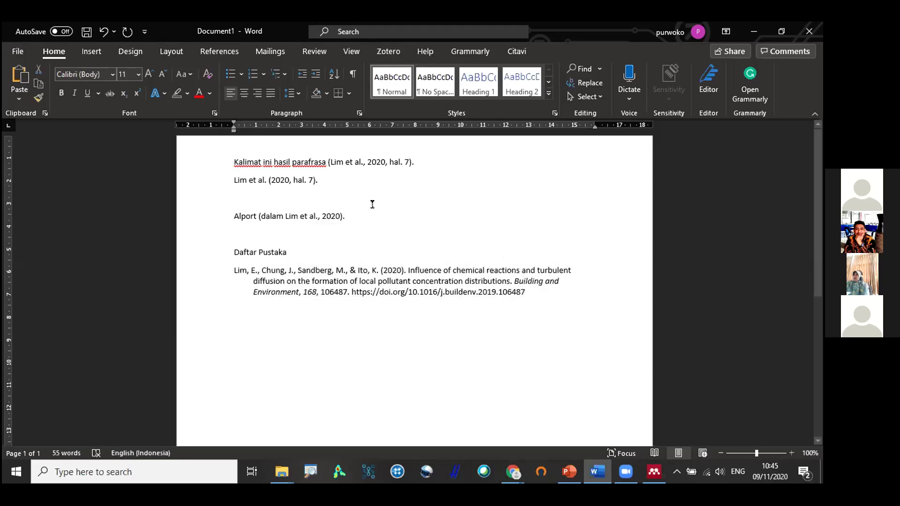
{"action": "left_click", "coordinate": [315, 266]}
{"action": "double_click", "coordinate": [315, 266]}
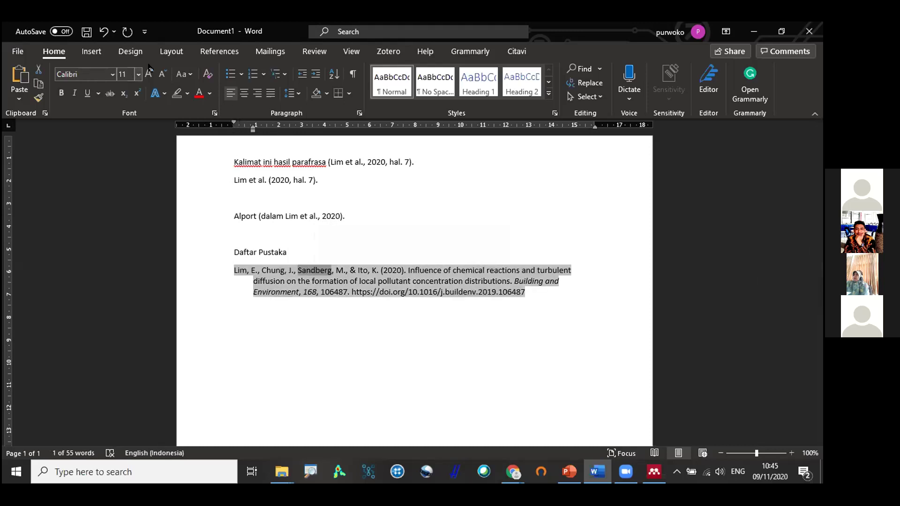
{"action": "left_click", "coordinate": [201, 53]}
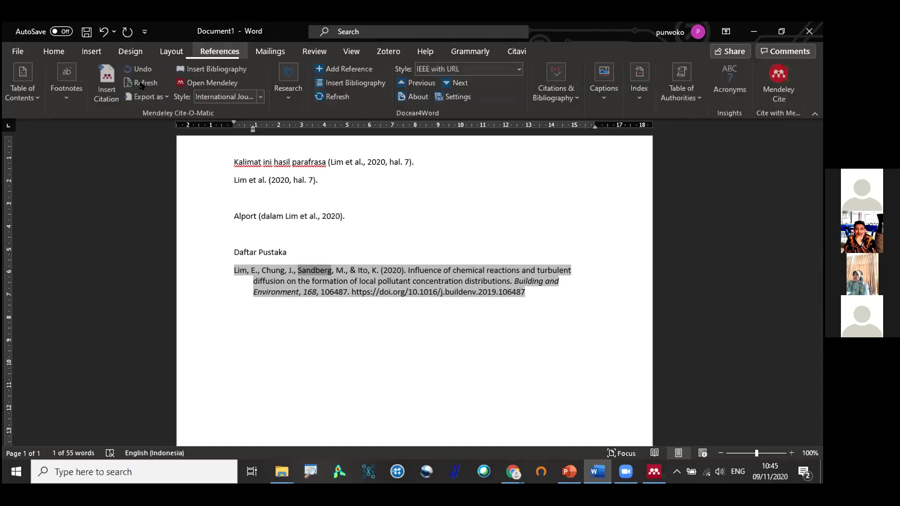
Switch citations through Cite Them Right Harvard, IEEE, then Journal of the ACM styles.
{"action": "left_click", "coordinate": [326, 243]}
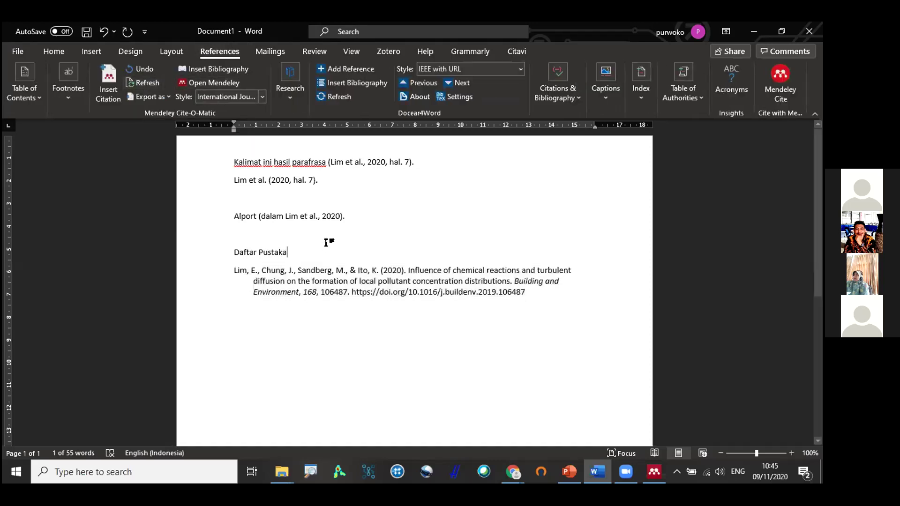
{"action": "left_click", "coordinate": [327, 231]}
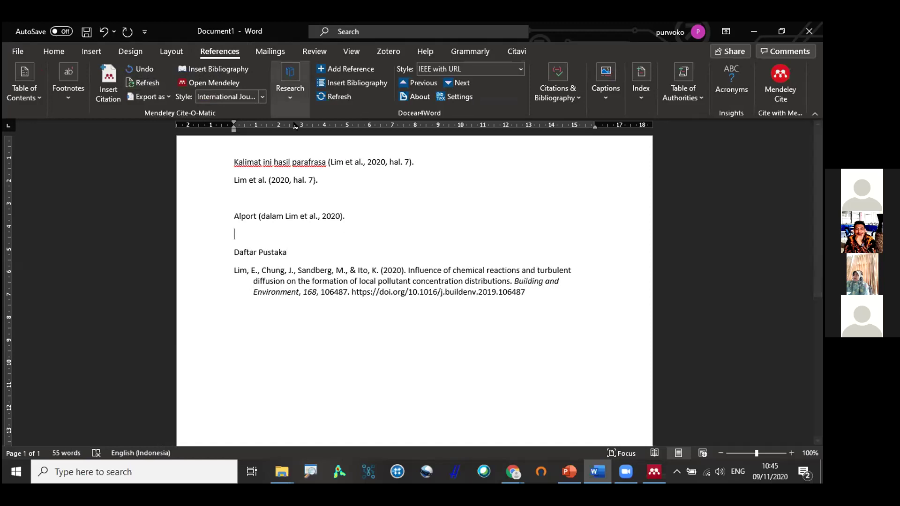
{"action": "left_click", "coordinate": [263, 97]}
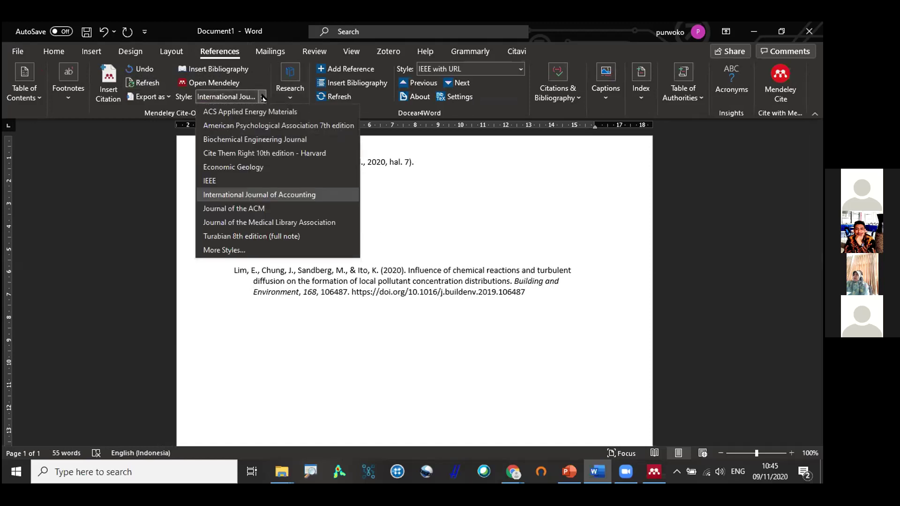
{"action": "left_click", "coordinate": [254, 155]}
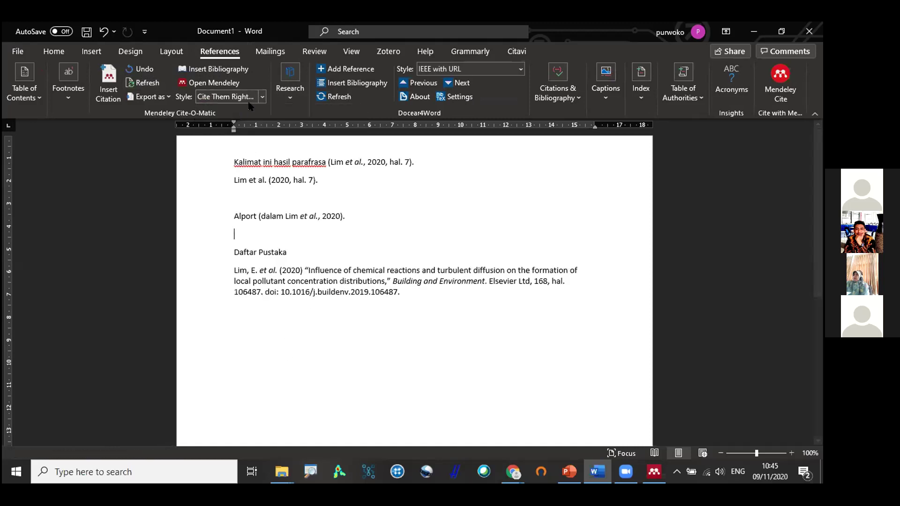
{"action": "left_click", "coordinate": [262, 97]}
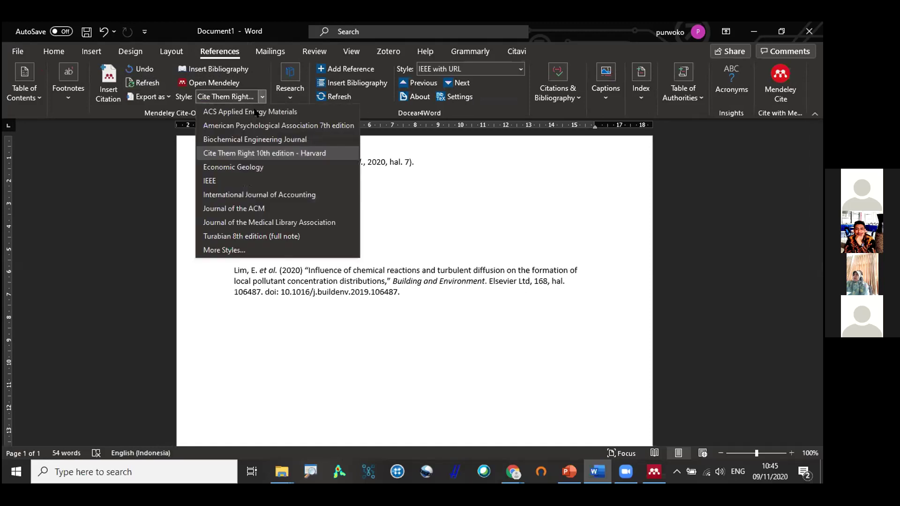
{"action": "left_click", "coordinate": [230, 182]}
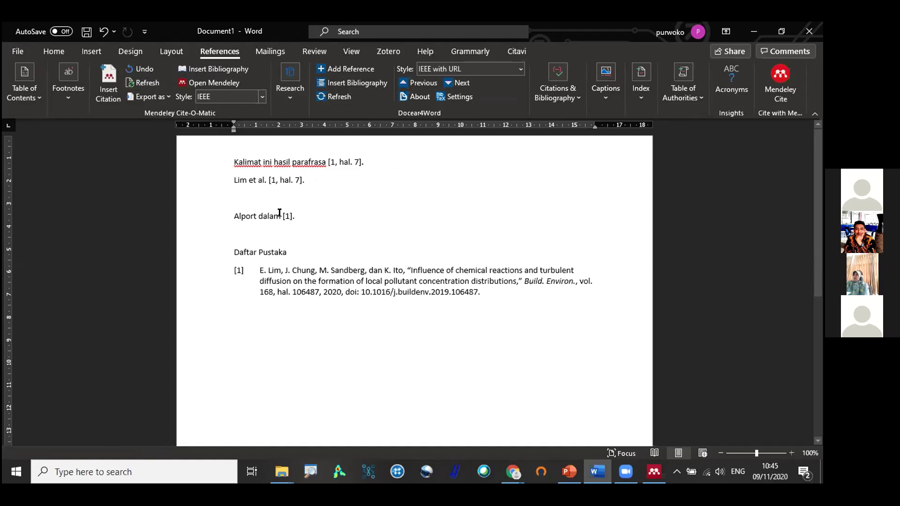
{"action": "left_click", "coordinate": [260, 96]}
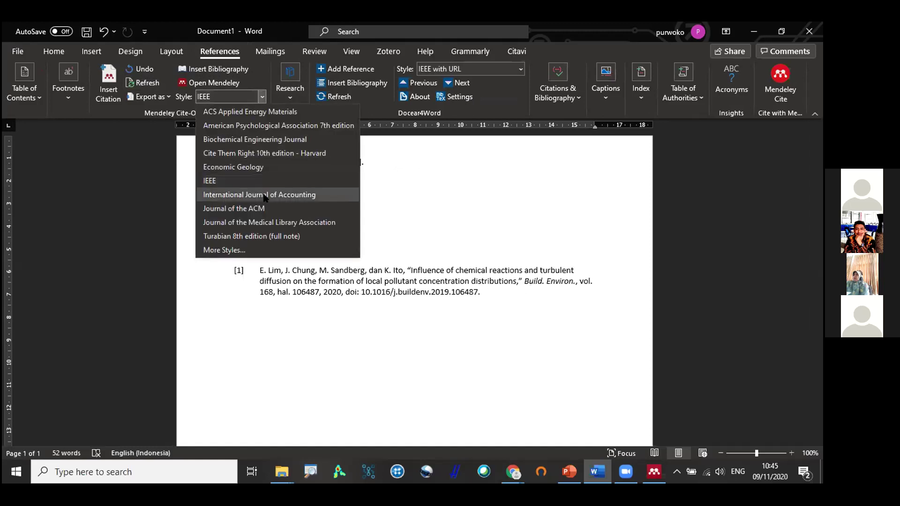
{"action": "left_click", "coordinate": [267, 209]}
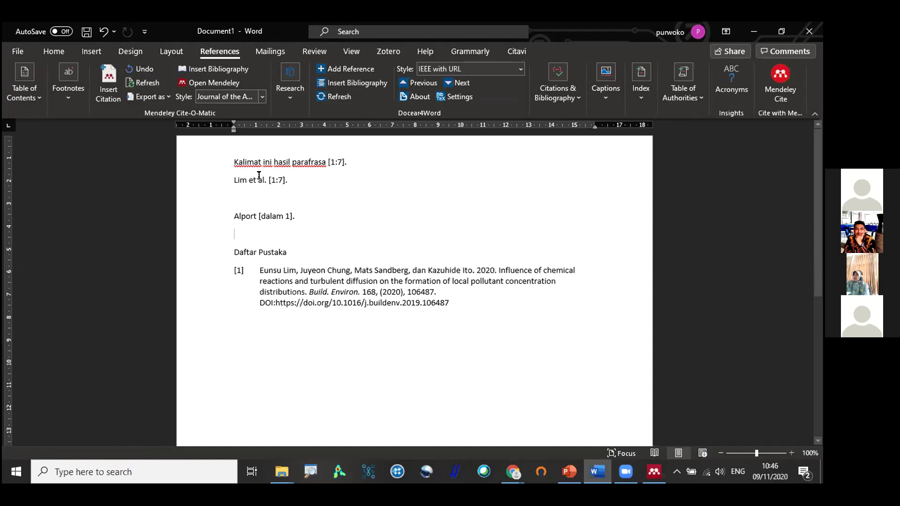
{"action": "left_click", "coordinate": [262, 98]}
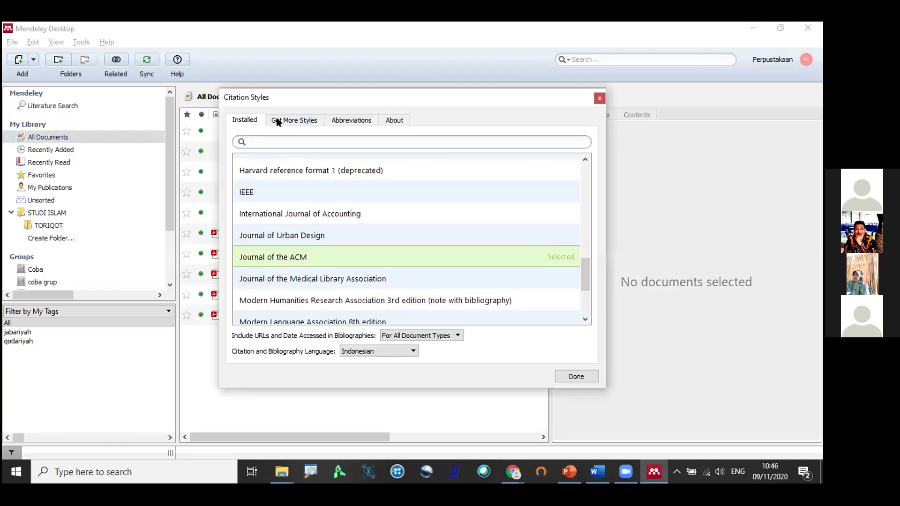
Search more styles for 'islami' and install the Al-Jami'ah - Journal of Islamic Studies style.
{"action": "left_click", "coordinate": [279, 121]}
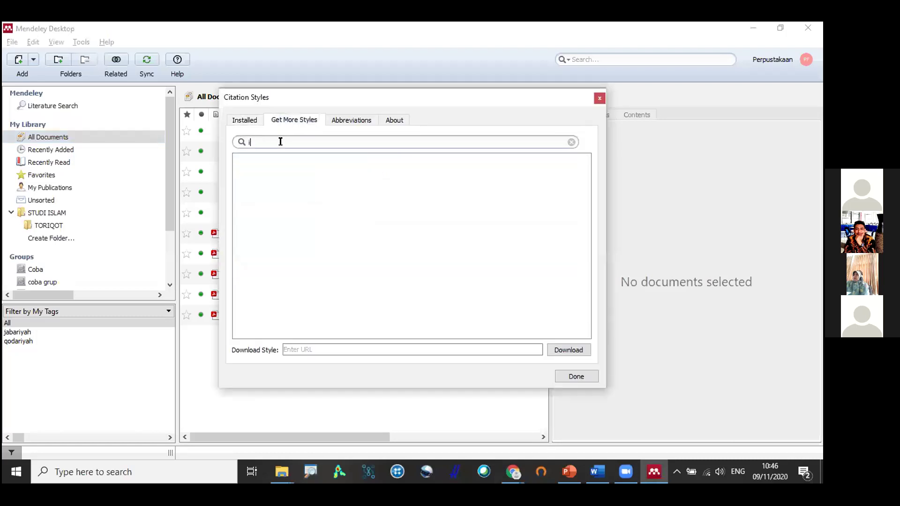
{"action": "type", "text": "islami"}
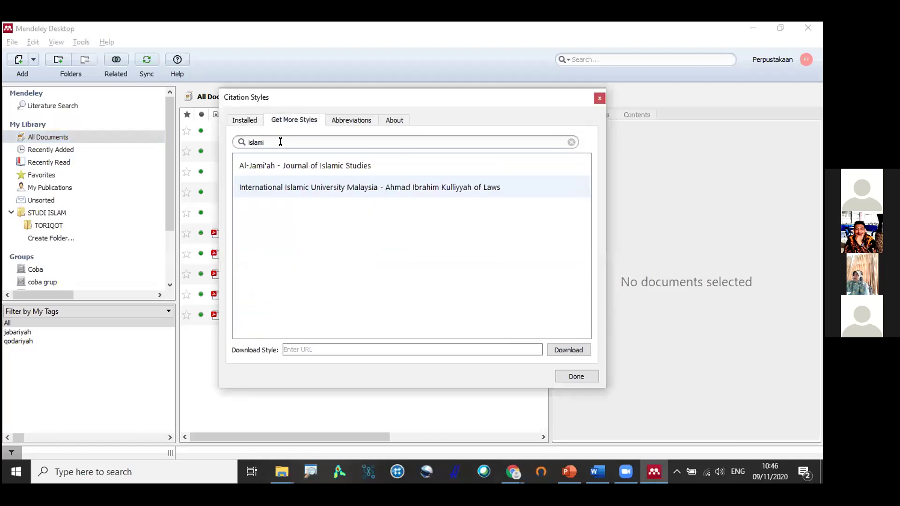
{"action": "left_click", "coordinate": [303, 167]}
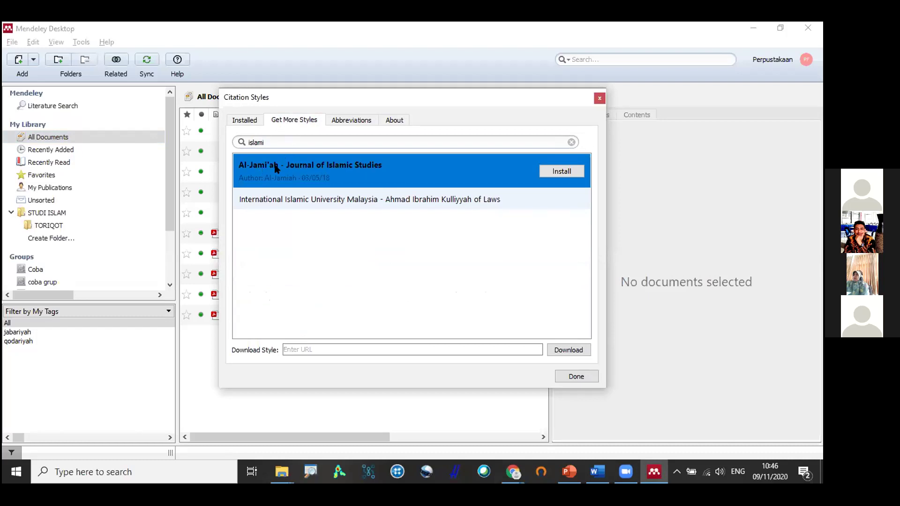
{"action": "left_click", "coordinate": [263, 140]}
{"action": "double_click", "coordinate": [263, 142]}
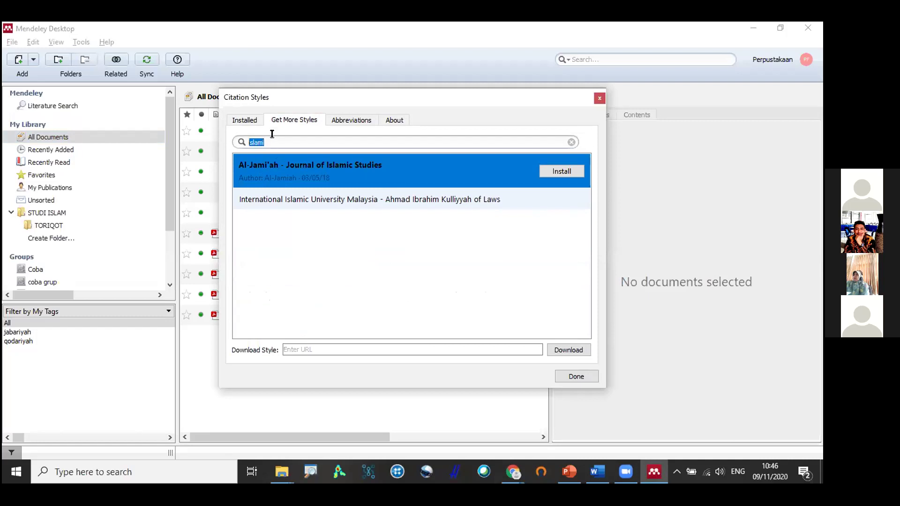
{"action": "left_click", "coordinate": [561, 171]}
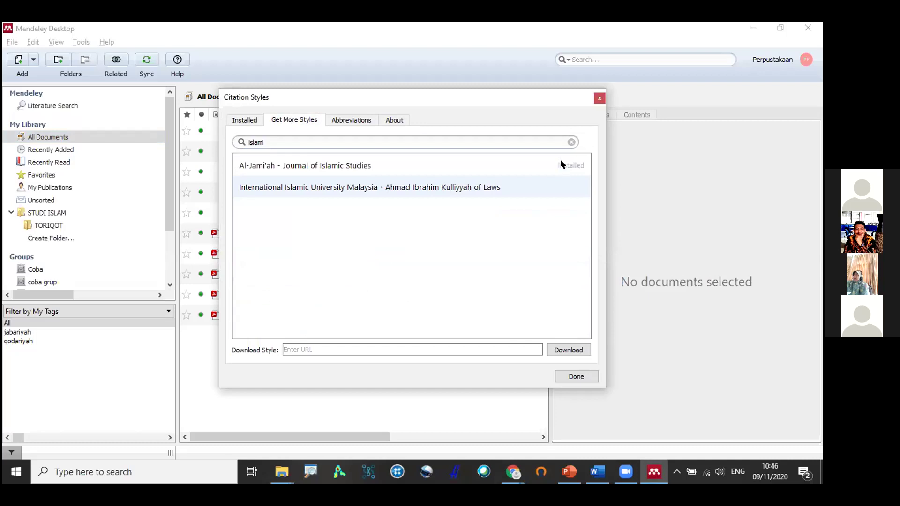
{"action": "left_click", "coordinate": [532, 166]}
{"action": "left_click", "coordinate": [563, 172]}
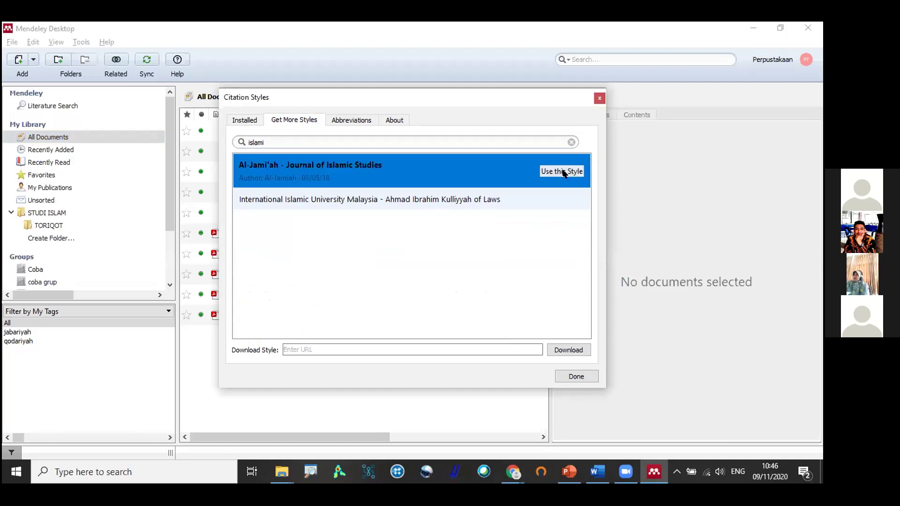
Select Al-Jami'ah from the installed styles as the citation style and finish.
{"action": "left_click", "coordinate": [252, 123]}
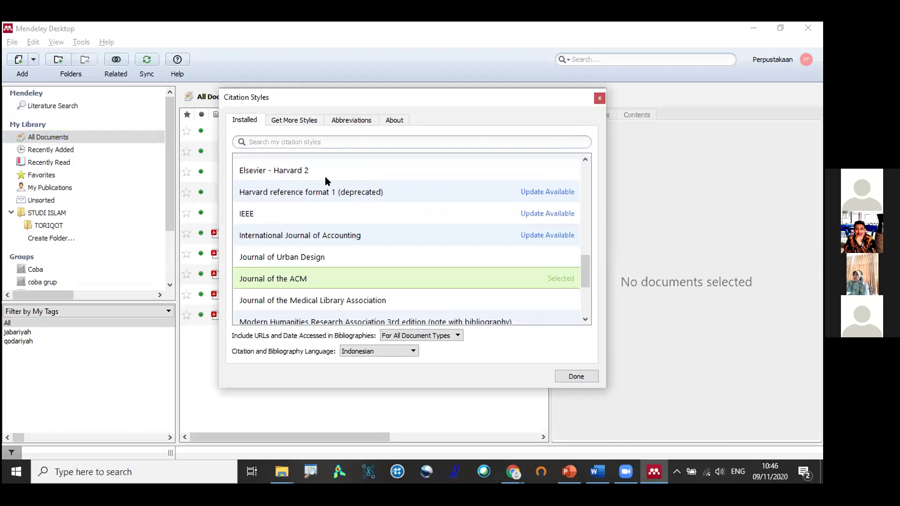
{"action": "scroll", "coordinate": [324, 176], "scroll_direction": "up", "scroll_amount": 10}
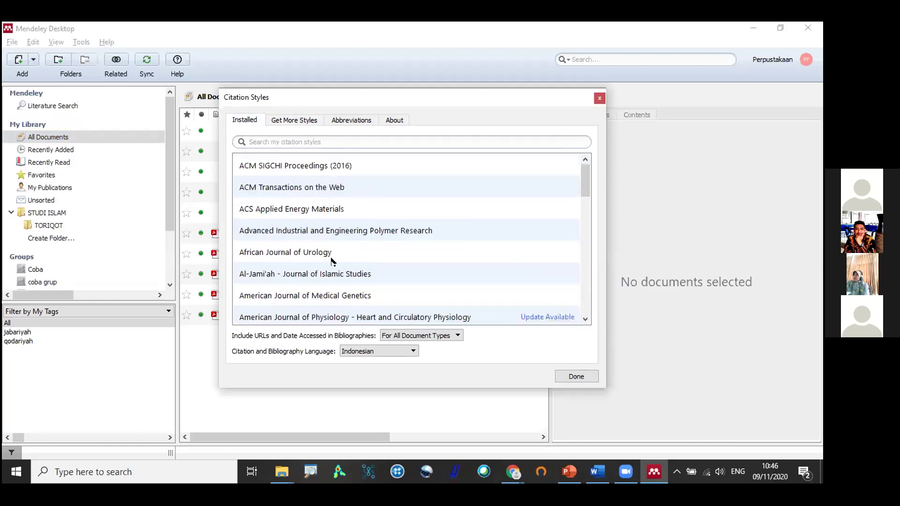
{"action": "mouse_move", "coordinate": [534, 268]}
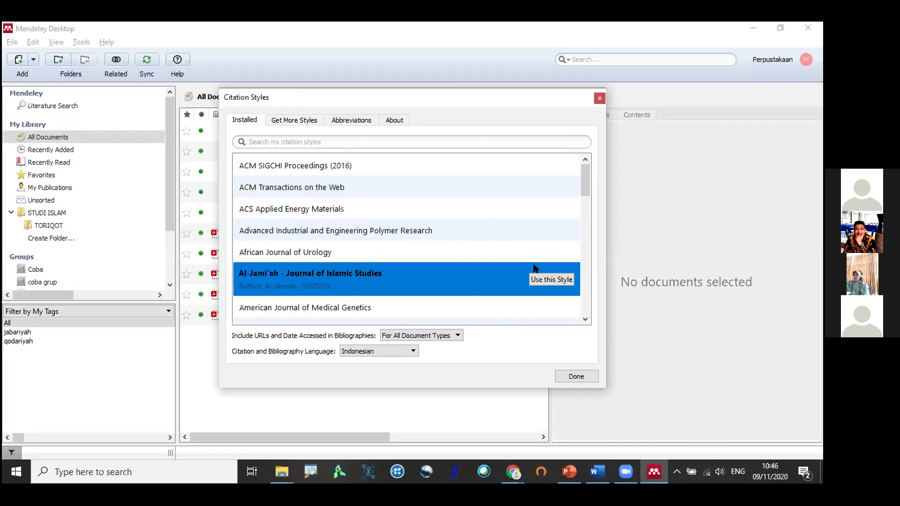
{"action": "left_click", "coordinate": [566, 277]}
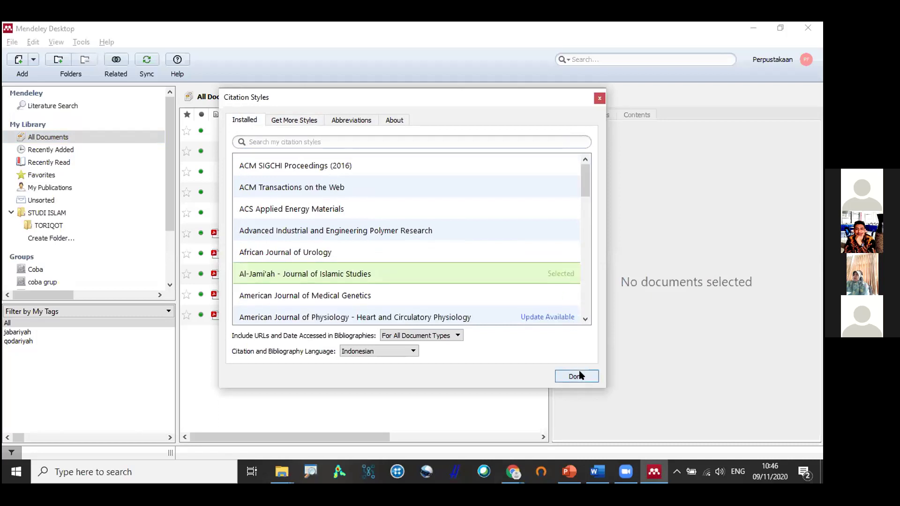
{"action": "left_click", "coordinate": [576, 375]}
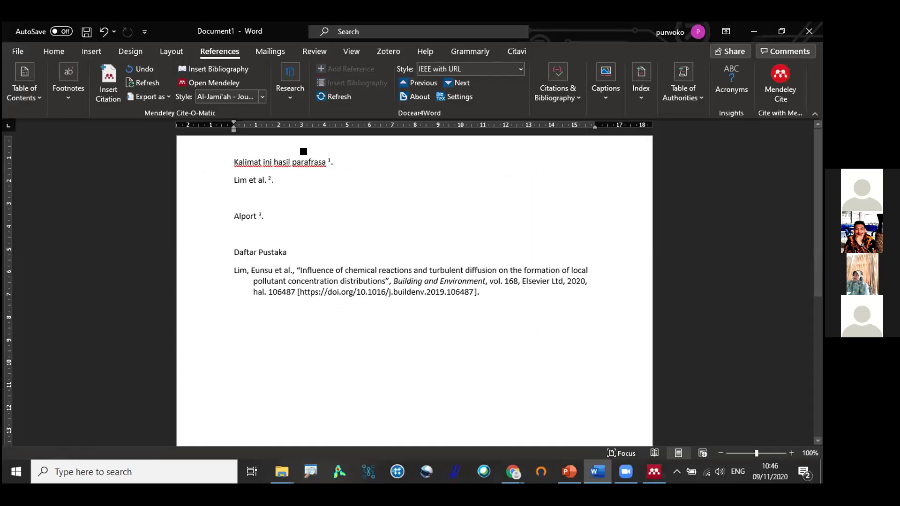
Review the current Al-Jami'ah citation style and bibliography entry without changing them.
{"action": "left_click", "coordinate": [262, 97]}
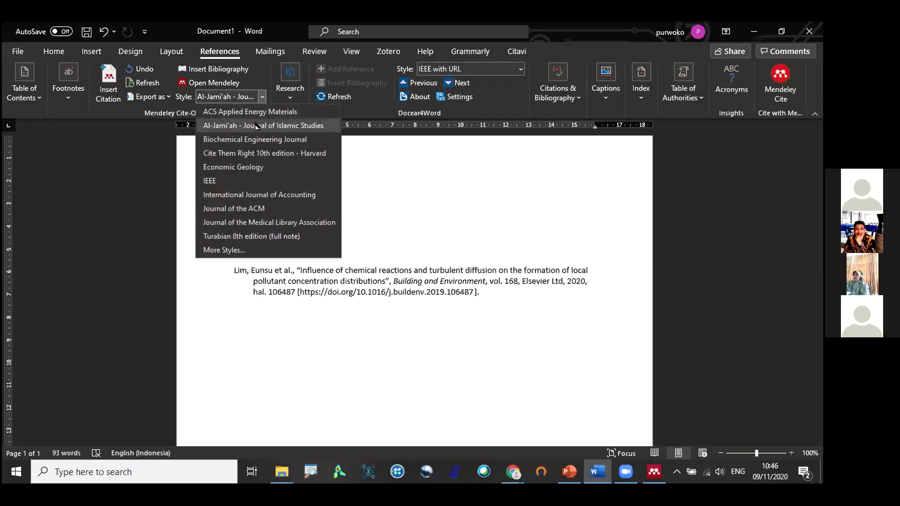
{"action": "left_click", "coordinate": [489, 265]}
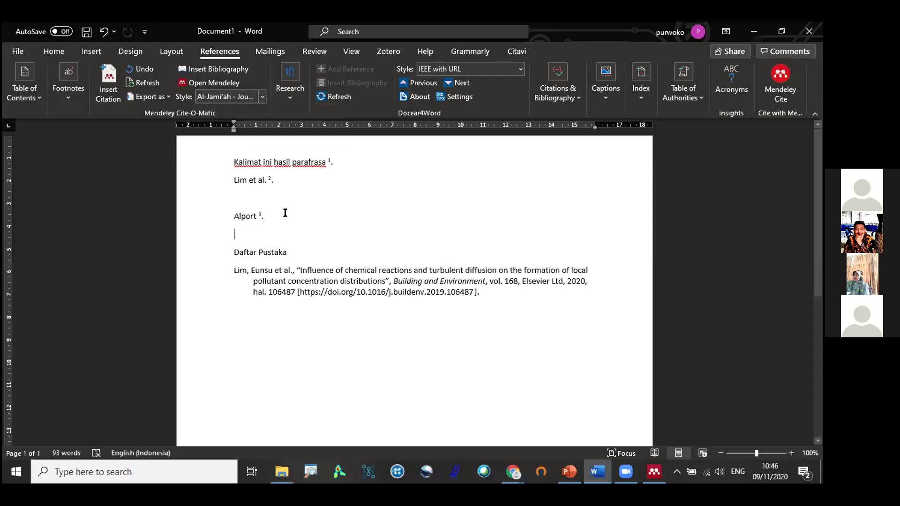
{"action": "scroll", "coordinate": [336, 243], "scroll_direction": "down", "scroll_amount": 10}
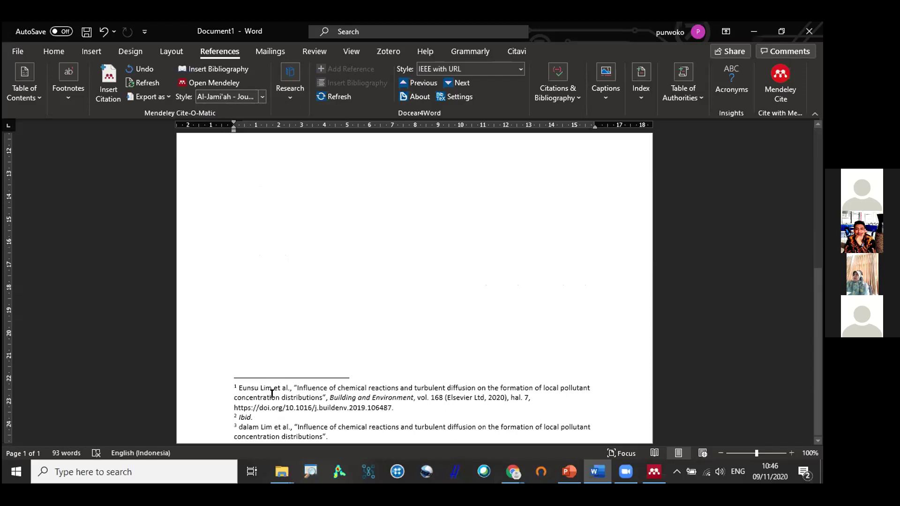
{"action": "scroll", "coordinate": [265, 373], "scroll_direction": "up", "scroll_amount": 10}
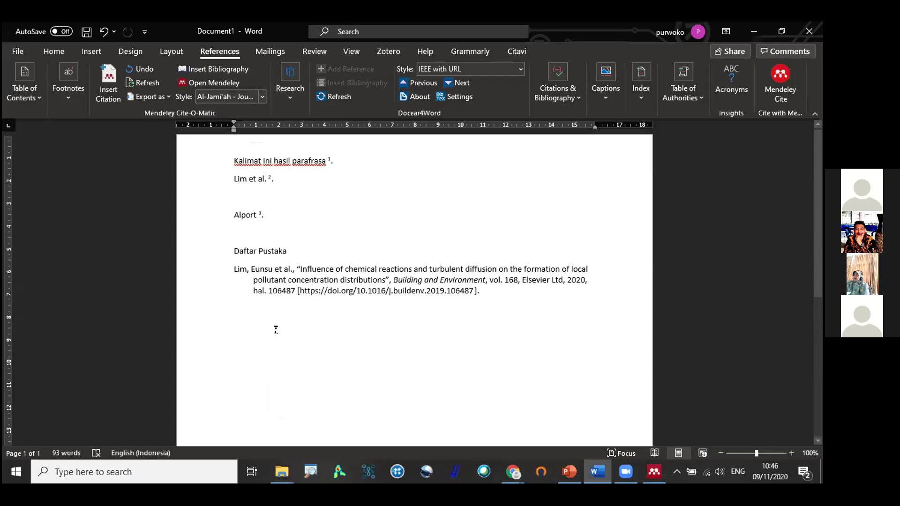
{"action": "left_click", "coordinate": [271, 268]}
{"action": "left_click", "coordinate": [280, 214]}
{"action": "left_click", "coordinate": [262, 97]}
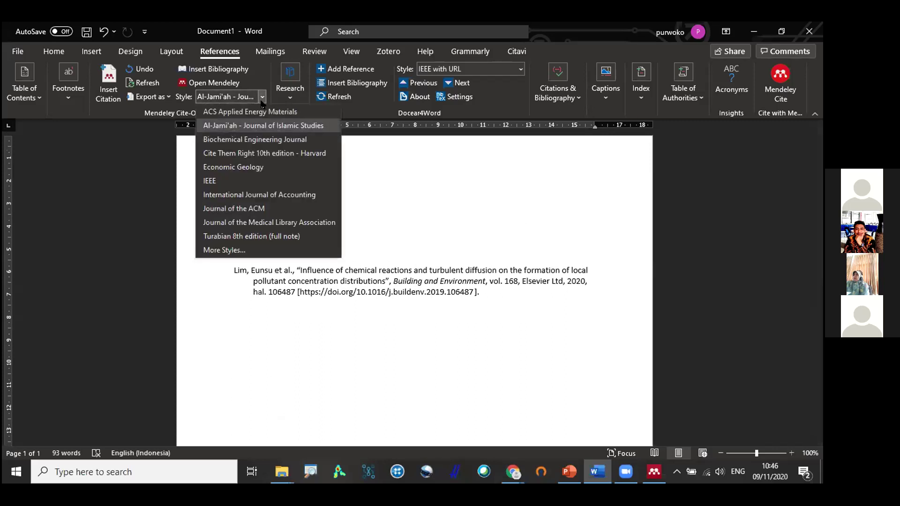
{"action": "left_click", "coordinate": [426, 202]}
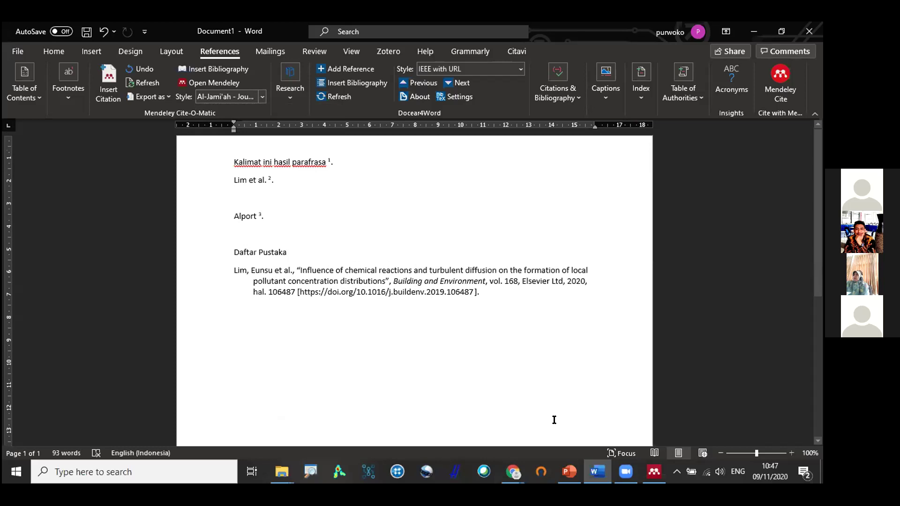
Switch the Mendeley citation style to Cite Them Right 10th edition - Harvard and recheck the style list.
{"action": "mouse_move", "coordinate": [625, 473]}
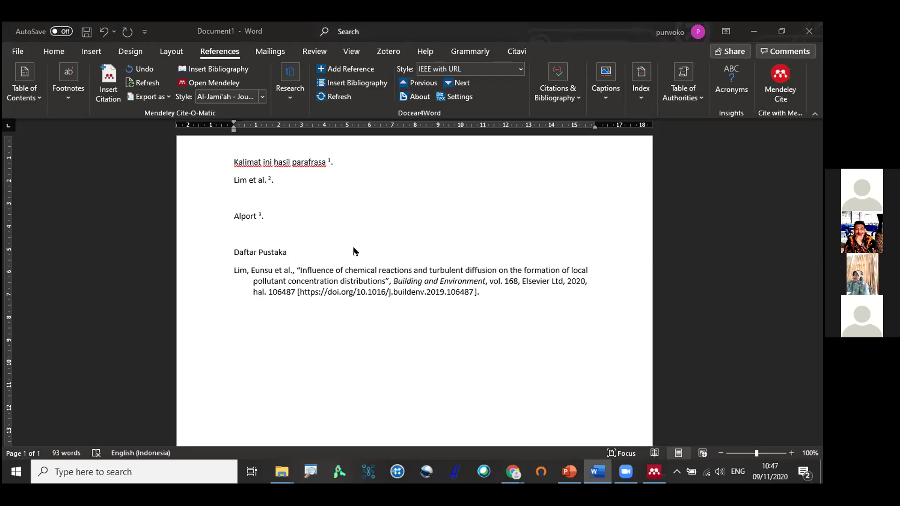
{"action": "left_click", "coordinate": [366, 219]}
{"action": "scroll", "coordinate": [362, 241], "scroll_direction": "down", "scroll_amount": 3}
{"action": "scroll", "coordinate": [362, 241], "scroll_direction": "down", "scroll_amount": 1}
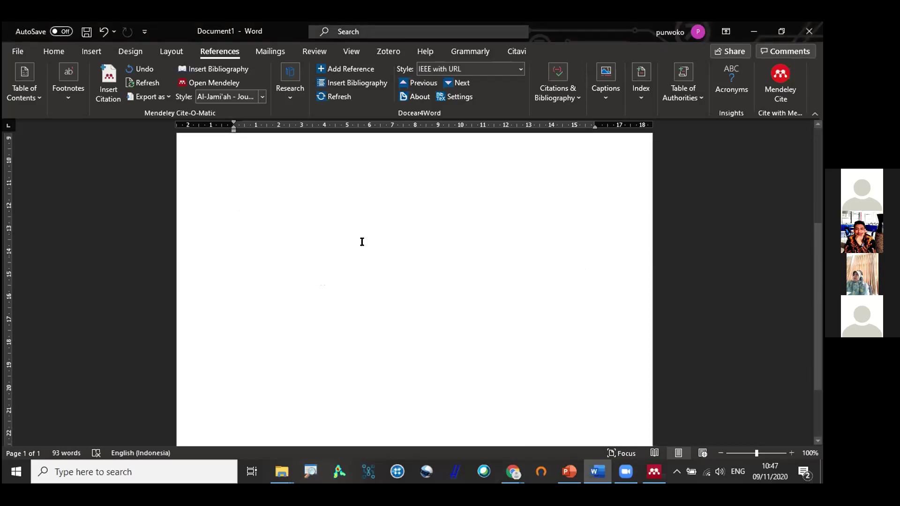
{"action": "scroll", "coordinate": [361, 241], "scroll_direction": "down", "scroll_amount": 2}
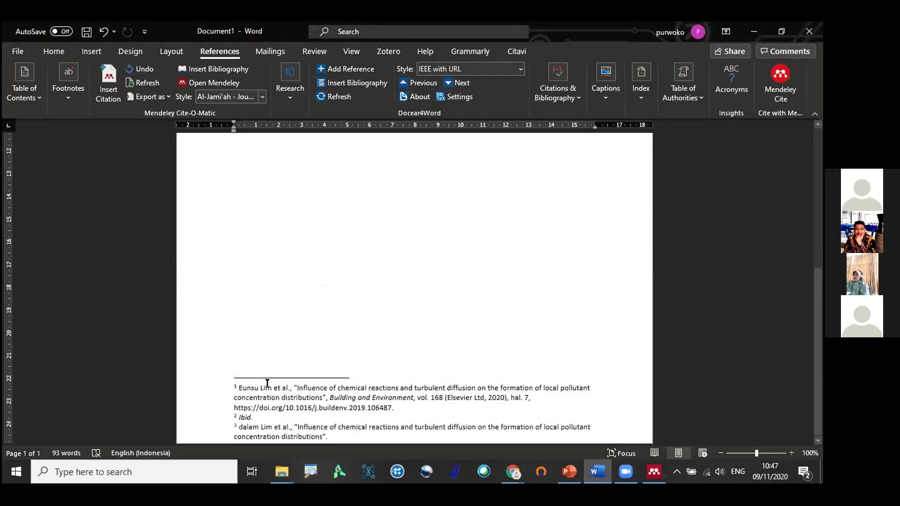
{"action": "scroll", "coordinate": [279, 384], "scroll_direction": "up", "scroll_amount": 5}
{"action": "left_click", "coordinate": [262, 96]}
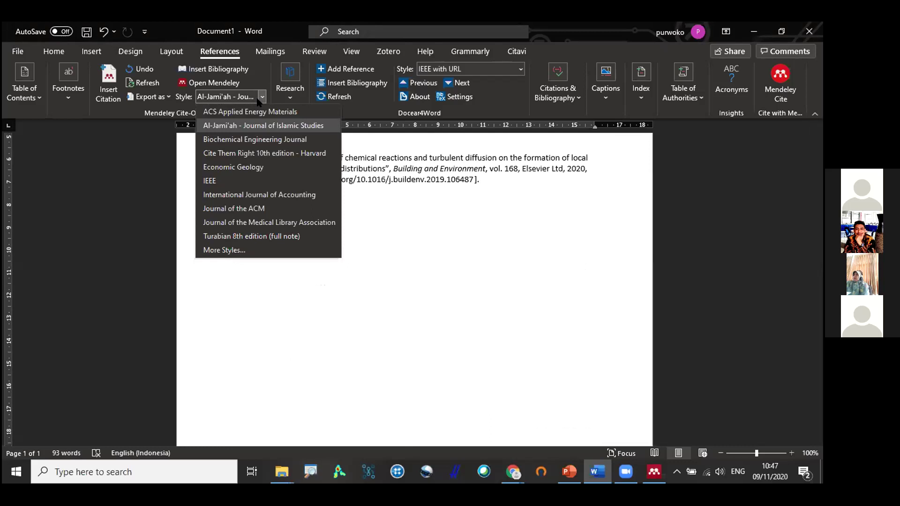
{"action": "left_click", "coordinate": [224, 155]}
{"action": "scroll", "coordinate": [334, 248], "scroll_direction": "down", "scroll_amount": 3}
{"action": "scroll", "coordinate": [335, 249], "scroll_direction": "up", "scroll_amount": 6}
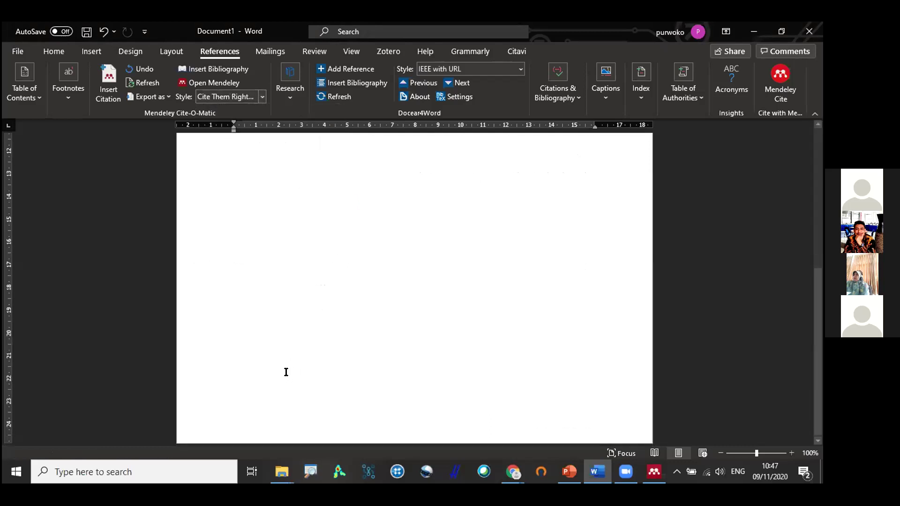
{"action": "left_click", "coordinate": [262, 96]}
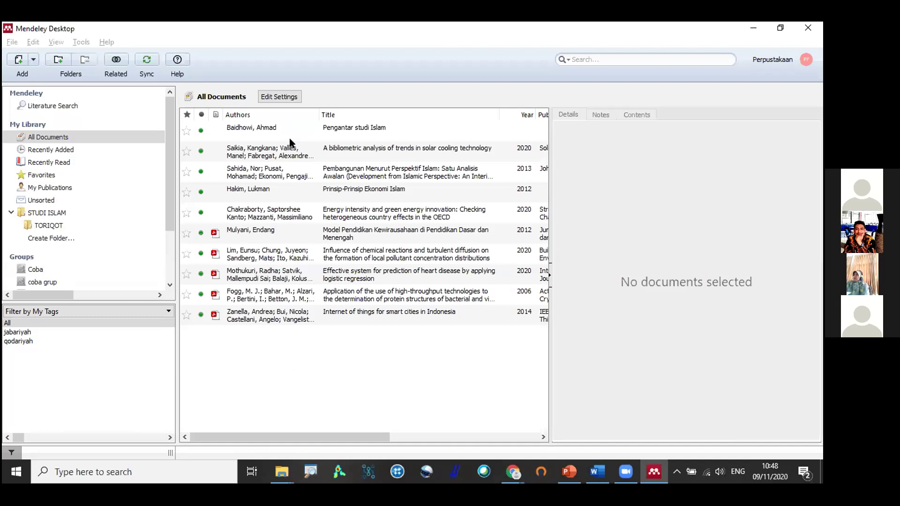
Search 'chica' and set the installed Chicago Manual of Style 17th edition (note) as the active style.
{"action": "type", "text": "chica"}
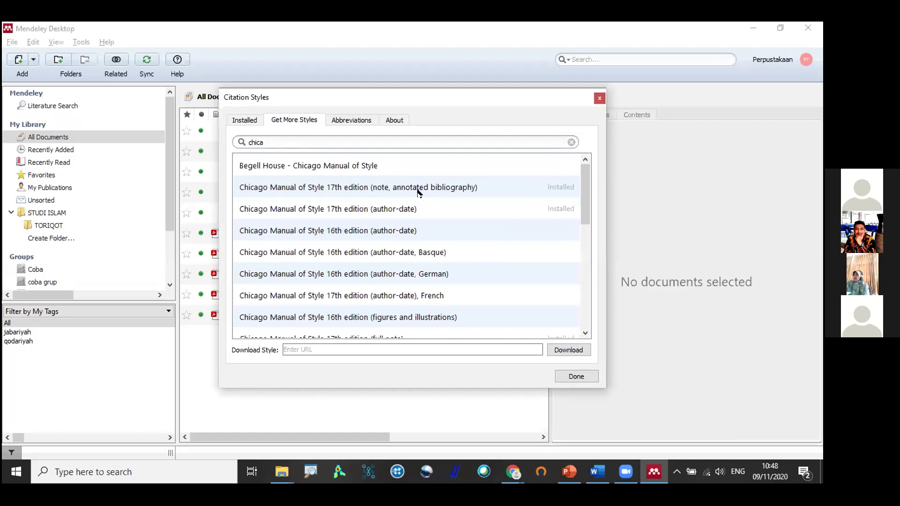
{"action": "left_click", "coordinate": [527, 193]}
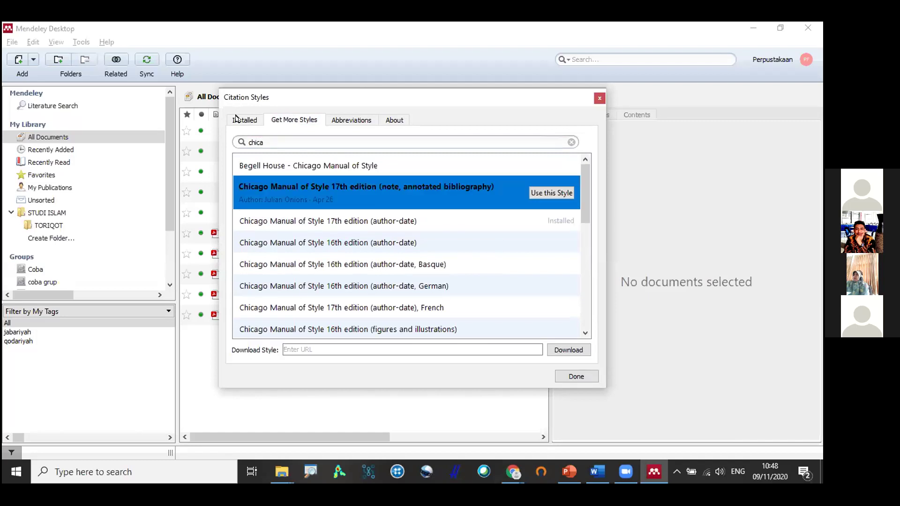
{"action": "left_click", "coordinate": [426, 232]}
{"action": "left_click", "coordinate": [400, 279]}
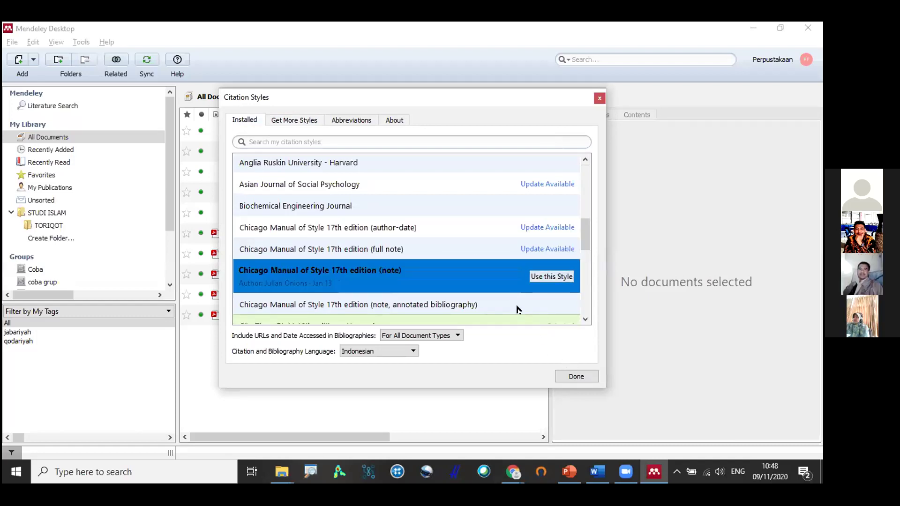
{"action": "left_click", "coordinate": [551, 277]}
{"action": "left_click", "coordinate": [576, 377]}
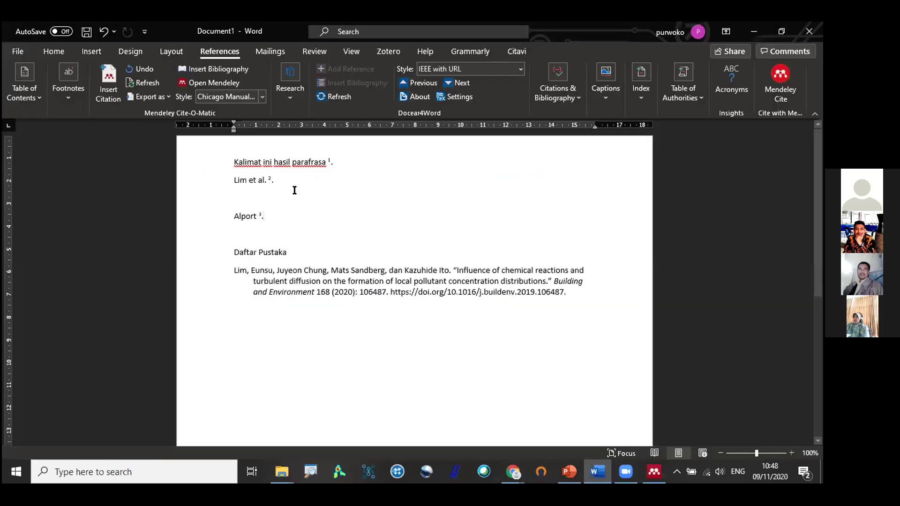
{"action": "scroll", "coordinate": [362, 301], "scroll_direction": "down", "scroll_amount": 5}
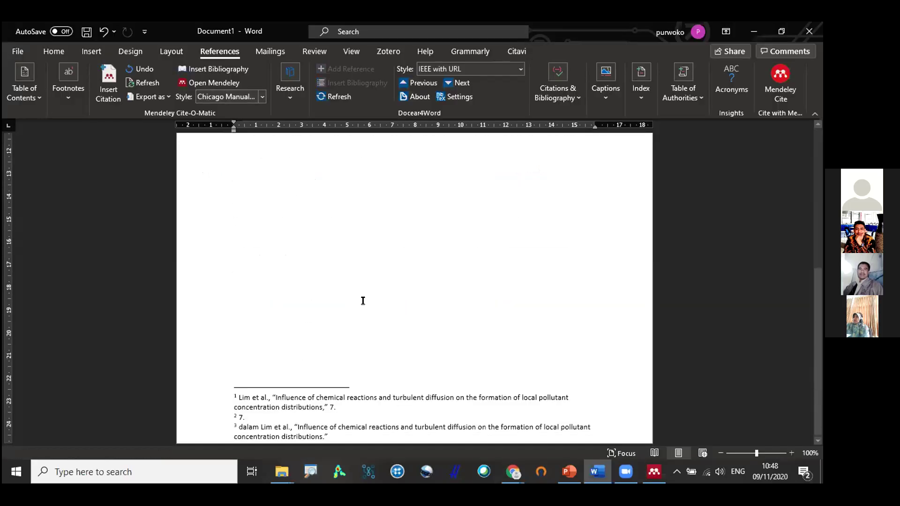
{"action": "scroll", "coordinate": [363, 300], "scroll_direction": "up", "scroll_amount": 5}
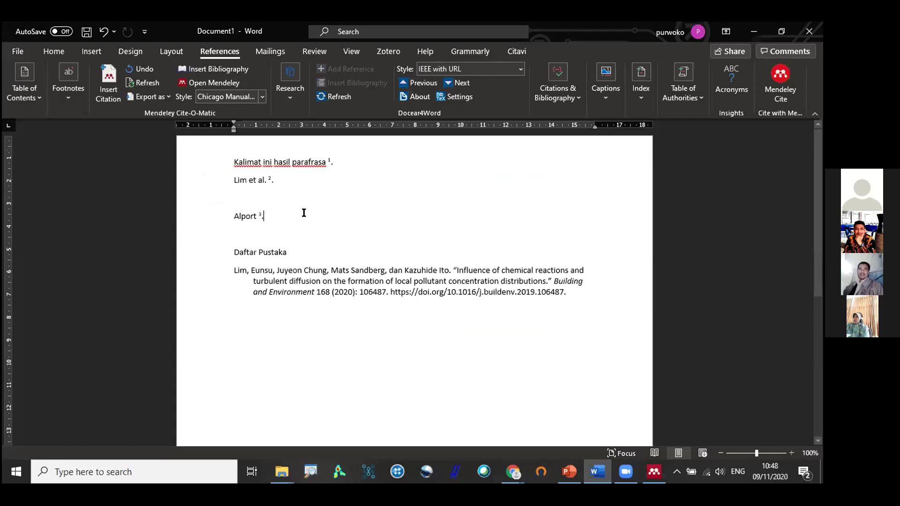
{"action": "scroll", "coordinate": [287, 239], "scroll_direction": "down", "scroll_amount": 5}
{"action": "scroll", "coordinate": [270, 313], "scroll_direction": "up", "scroll_amount": 5}
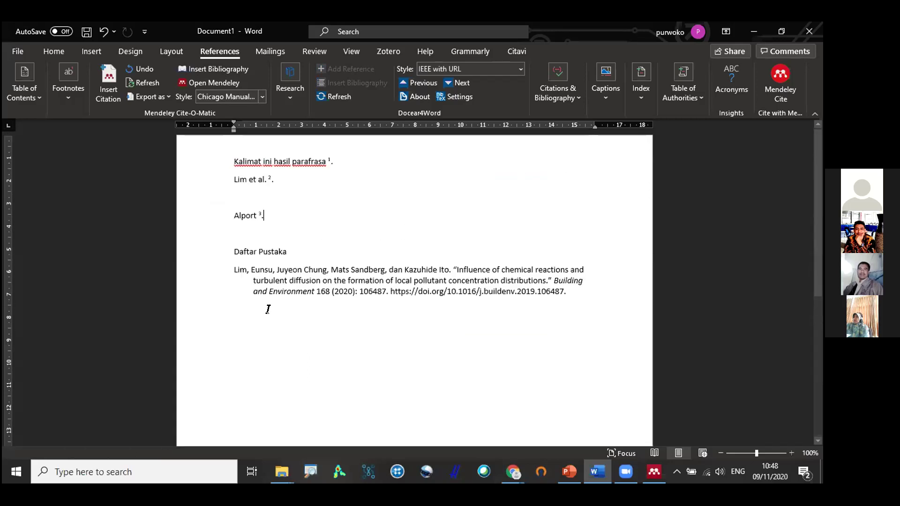
{"action": "triple_click", "coordinate": [457, 271]}
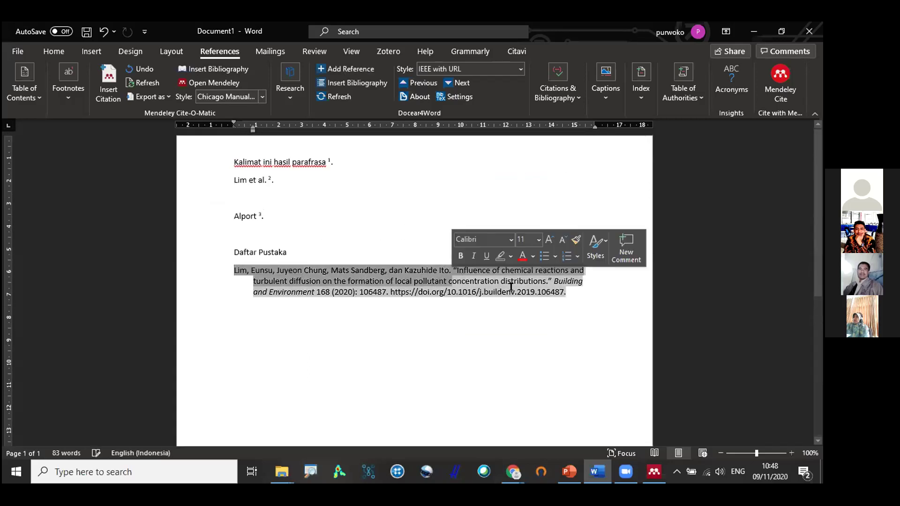
{"action": "left_click_drag", "start_coordinate": [236, 313], "coordinate": [231, 268]}
{"action": "left_click", "coordinate": [465, 251]}
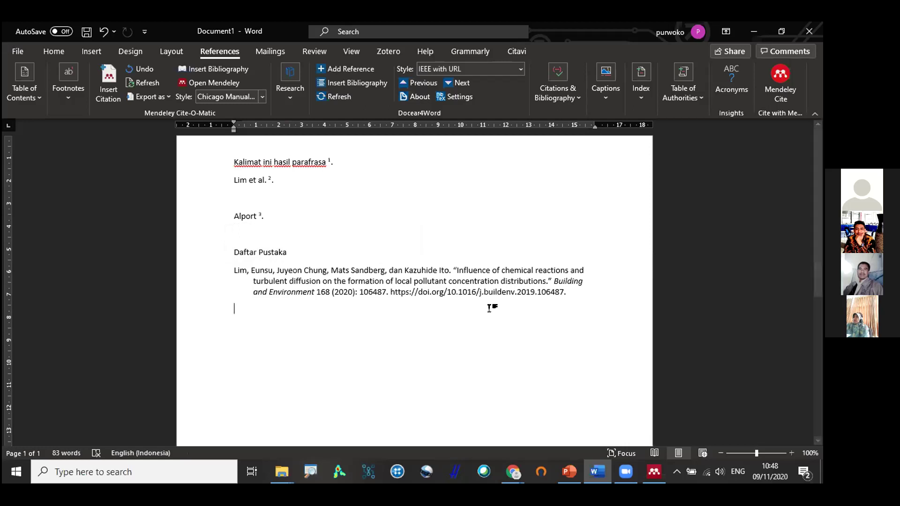
{"action": "left_click", "coordinate": [450, 309]}
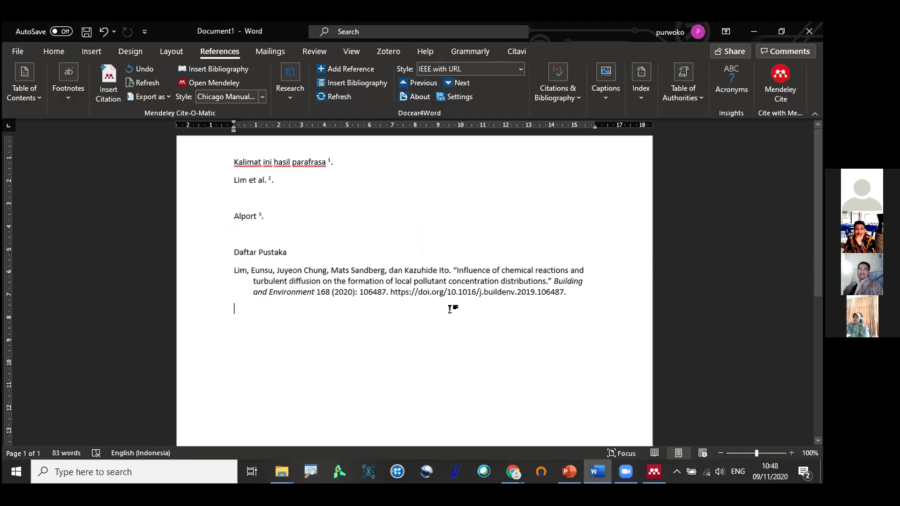
{"action": "left_click", "coordinate": [328, 237]}
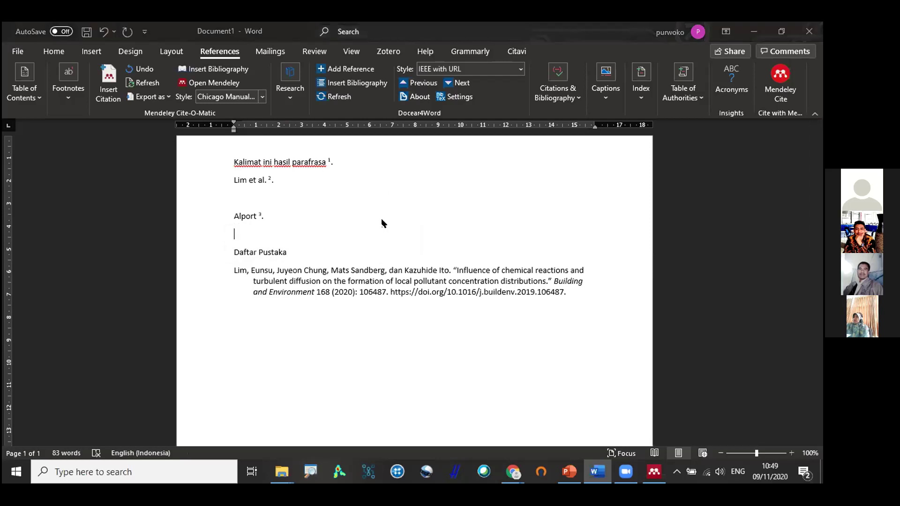
{"action": "scroll", "coordinate": [381, 220], "scroll_direction": "down", "scroll_amount": 2}
{"action": "scroll", "coordinate": [232, 165], "scroll_direction": "up", "scroll_amount": 2}
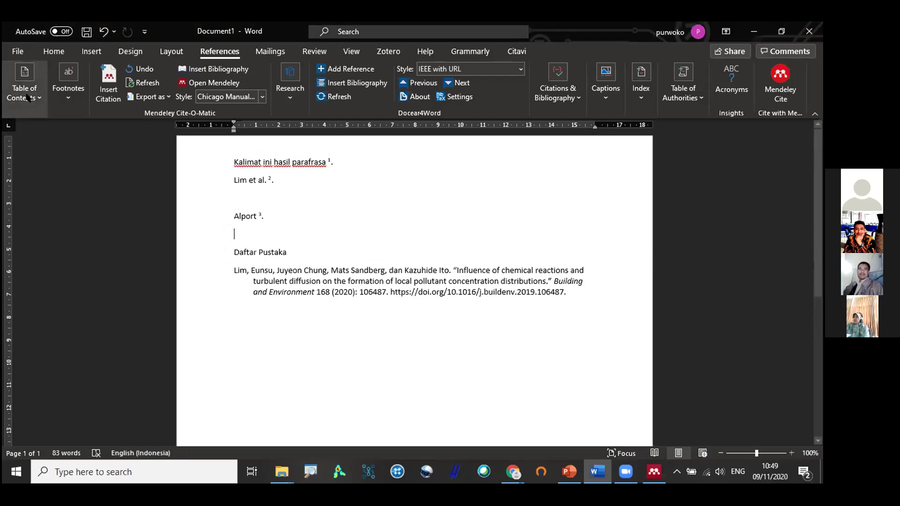
{"action": "left_click", "coordinate": [17, 51]}
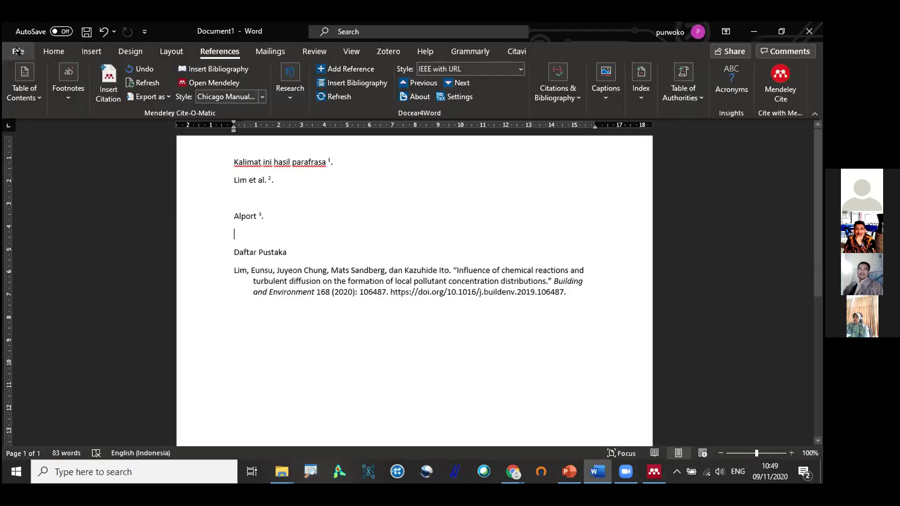
{"action": "left_click", "coordinate": [17, 52]}
{"action": "left_click", "coordinate": [18, 57]}
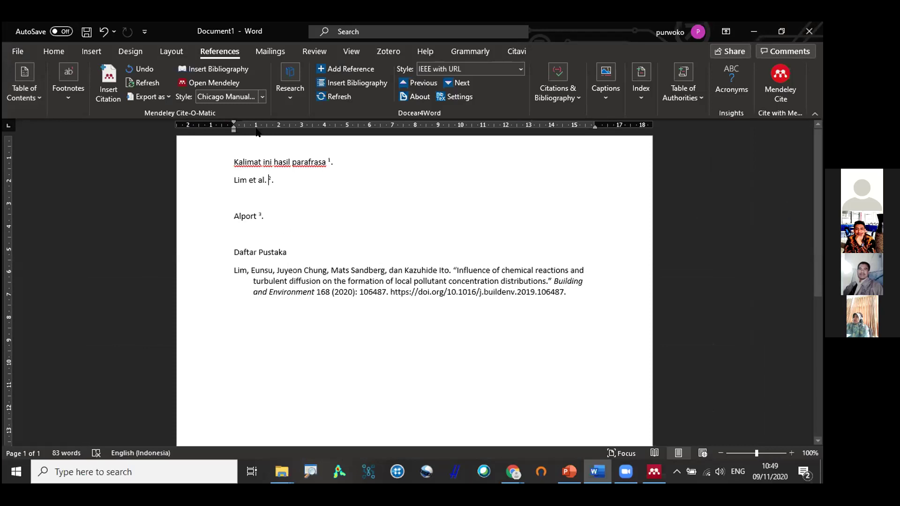
Set the style to Cite Them Right 10th edition - Harvard and inspect the (2020, hal. 7) citation.
{"action": "left_click", "coordinate": [258, 97]}
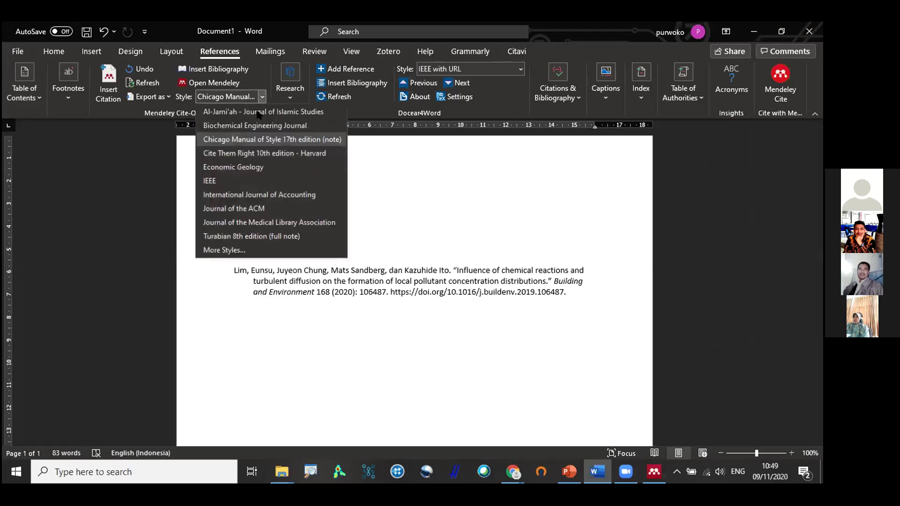
{"action": "left_click", "coordinate": [262, 149]}
{"action": "left_click", "coordinate": [358, 161]}
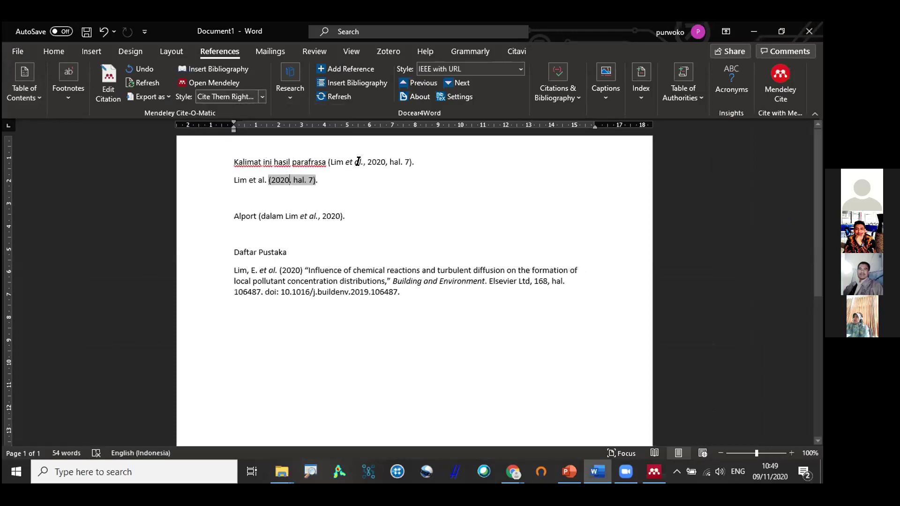
{"action": "left_click", "coordinate": [297, 206]}
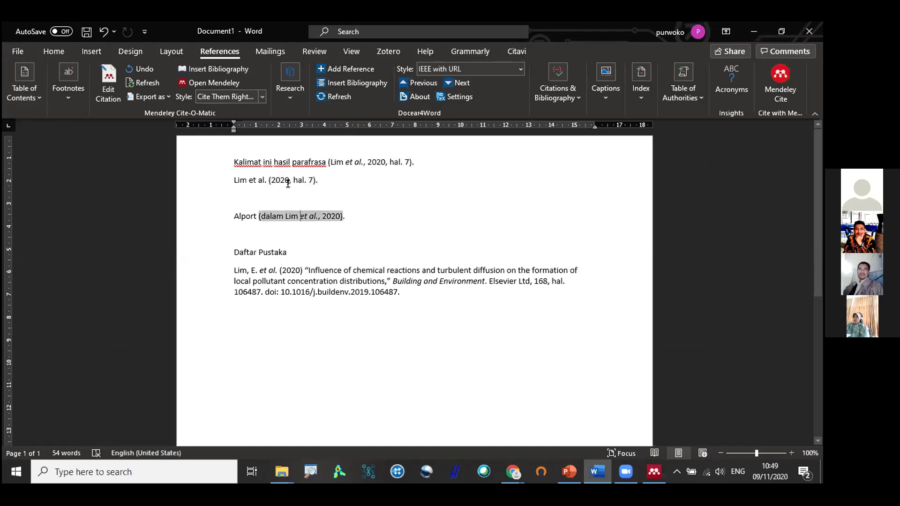
{"action": "left_click", "coordinate": [286, 180]}
{"action": "left_click", "coordinate": [307, 216]}
{"action": "left_click", "coordinate": [297, 180]}
Check the bibliography and Alport citations, then export a copy without Mendeley fields.
{"action": "left_click", "coordinate": [318, 280]}
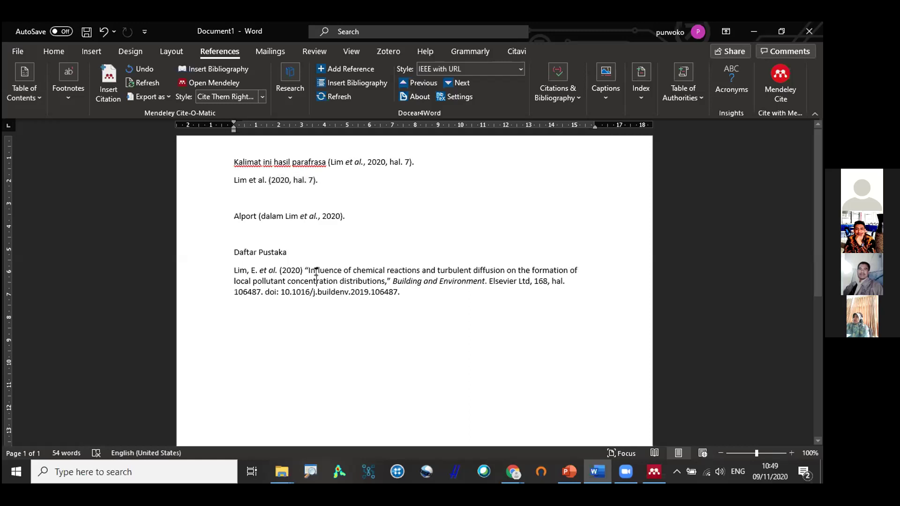
{"action": "left_click", "coordinate": [299, 218]}
{"action": "left_click", "coordinate": [295, 172]}
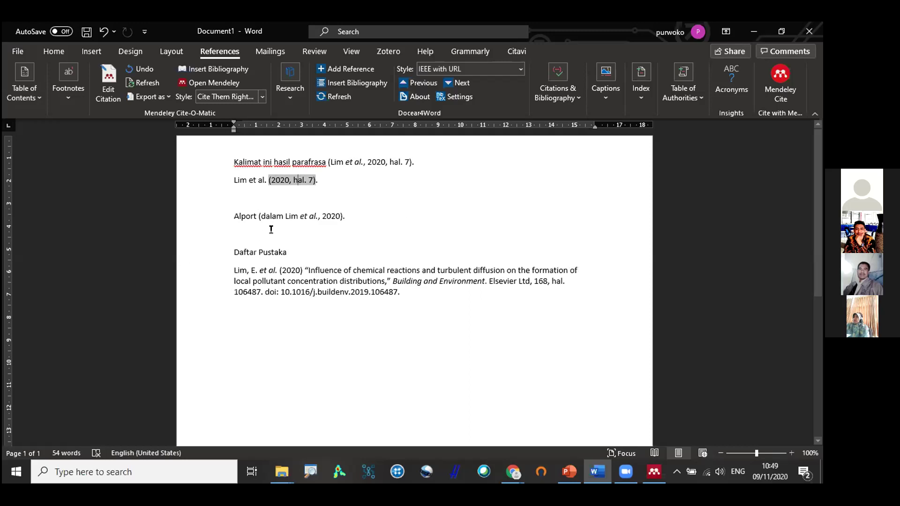
{"action": "left_click", "coordinate": [281, 216]}
{"action": "left_click", "coordinate": [281, 177]}
{"action": "left_click", "coordinate": [290, 191]}
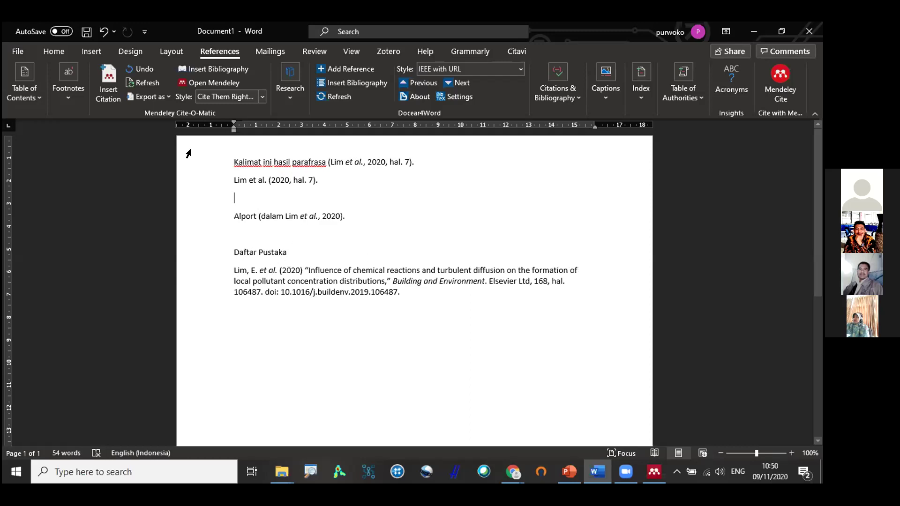
{"action": "left_click", "coordinate": [169, 97]}
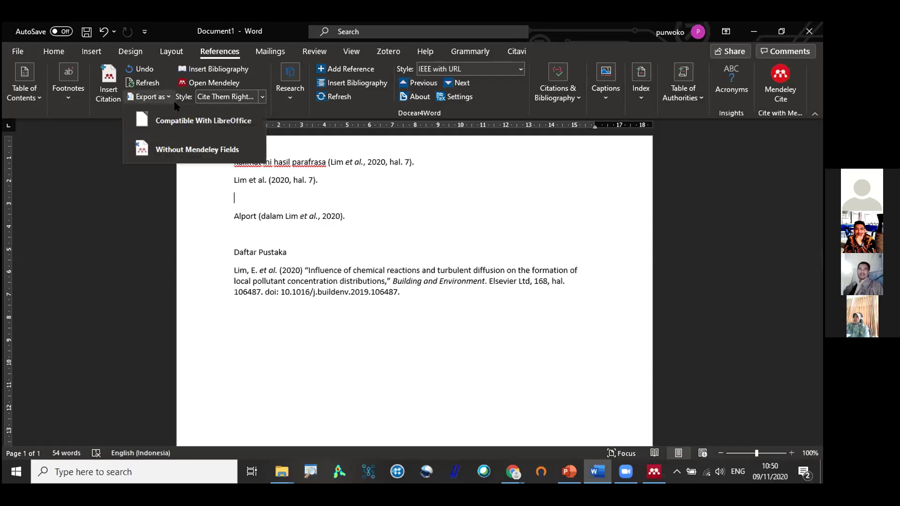
{"action": "left_click", "coordinate": [187, 150]}
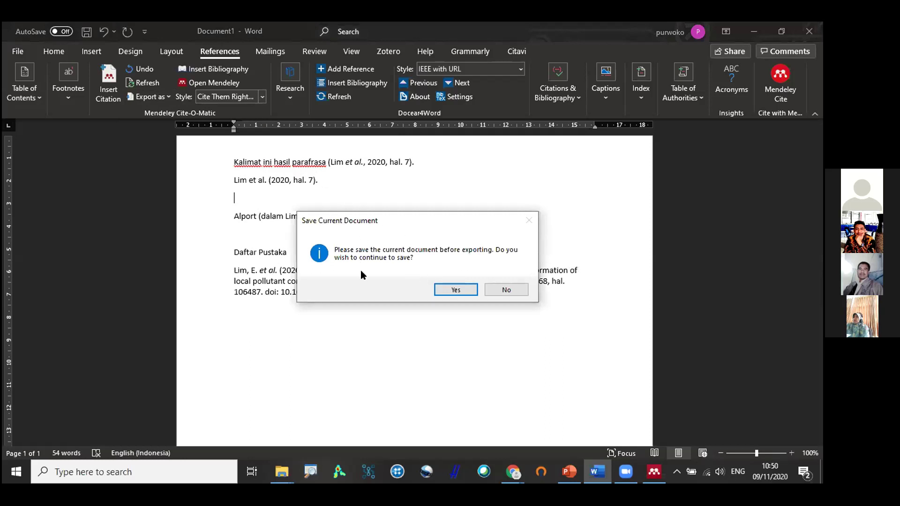
Decline saving before export and inspect the (2020, hal. 7) and Alport citations.
{"action": "left_click", "coordinate": [490, 288]}
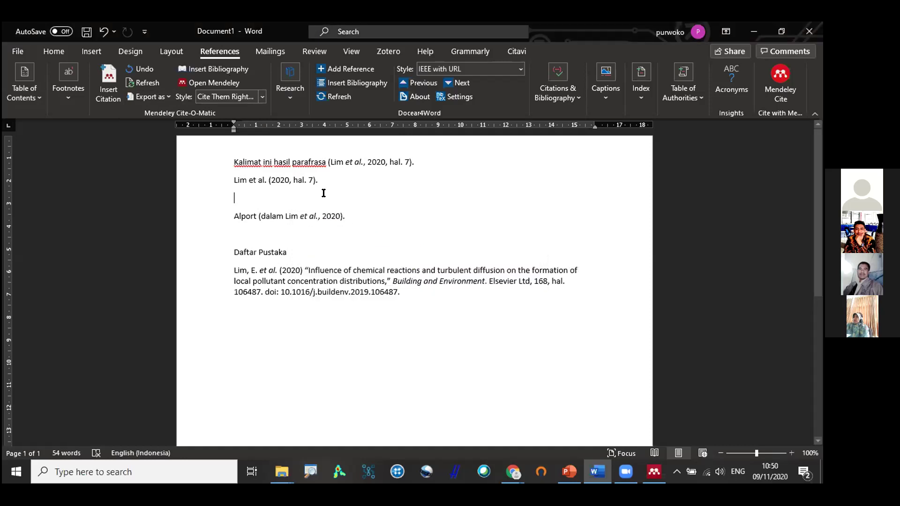
{"action": "left_click", "coordinate": [291, 174]}
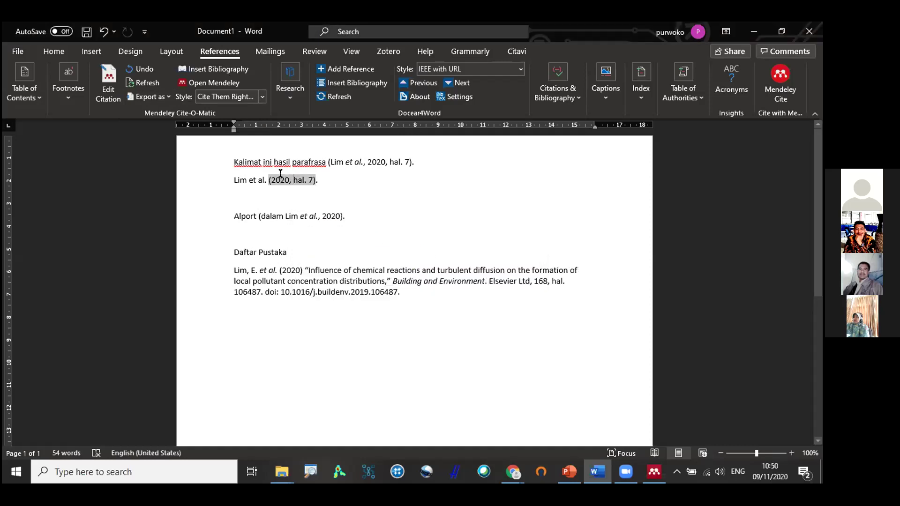
{"action": "double_click", "coordinate": [281, 175]}
{"action": "double_click", "coordinate": [308, 215]}
{"action": "left_click", "coordinate": [283, 175]}
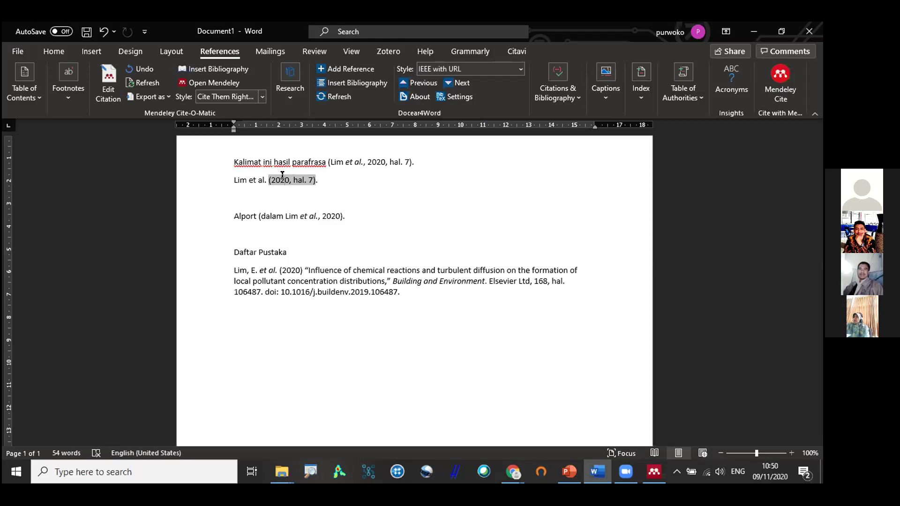
{"action": "left_click", "coordinate": [300, 218]}
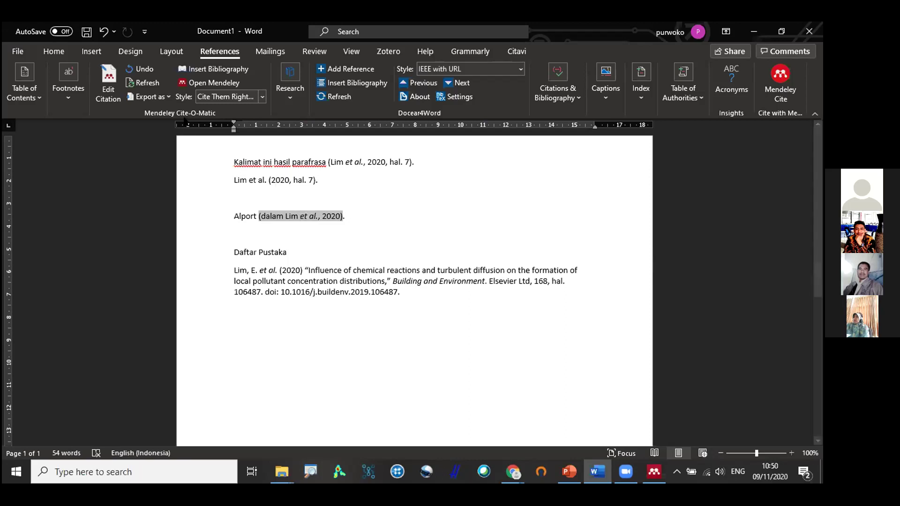
Export a copy without Mendeley fields again and review the Daftar Pustaka reference.
{"action": "left_click", "coordinate": [166, 96]}
{"action": "left_click", "coordinate": [180, 150]}
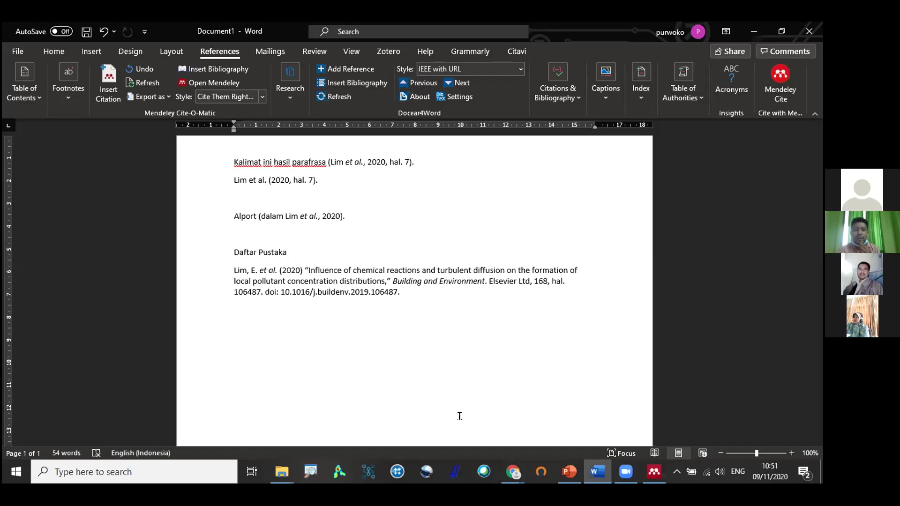
{"action": "left_click", "coordinate": [489, 296]}
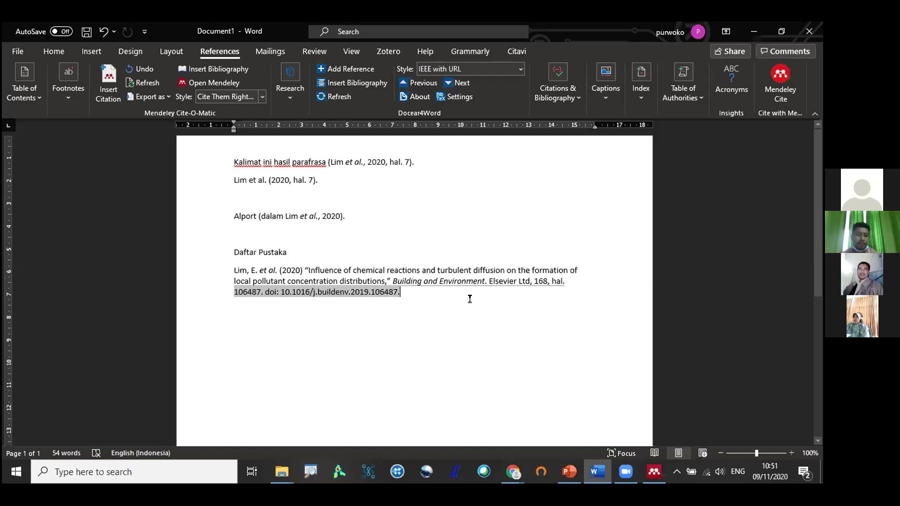
{"action": "left_click", "coordinate": [406, 233]}
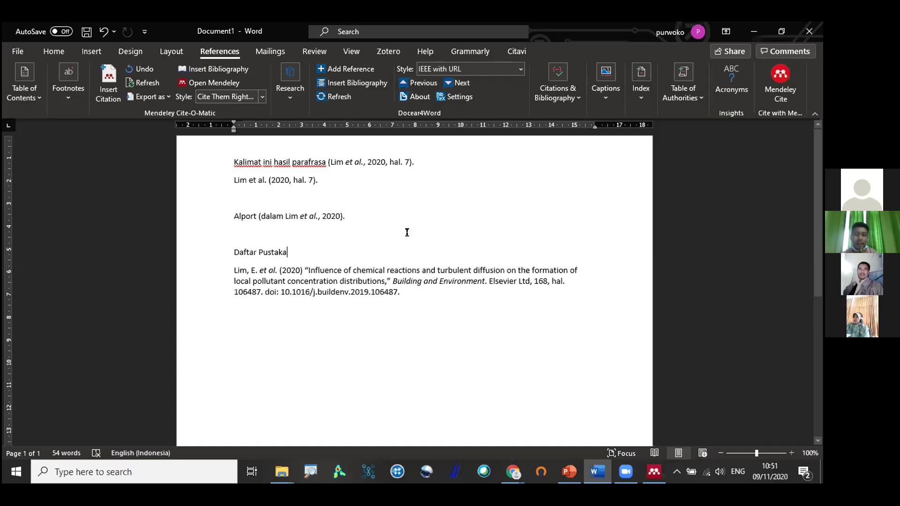
{"action": "left_click", "coordinate": [395, 193]}
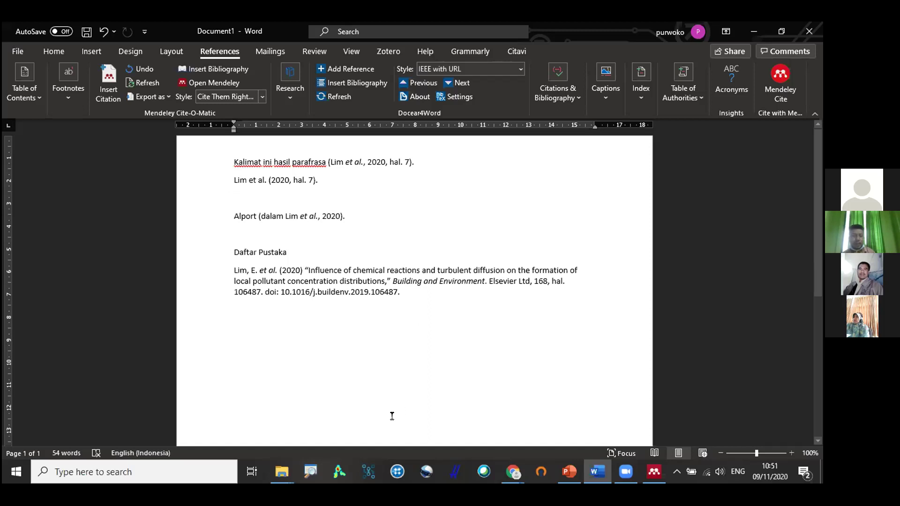
{"action": "left_click", "coordinate": [340, 471]}
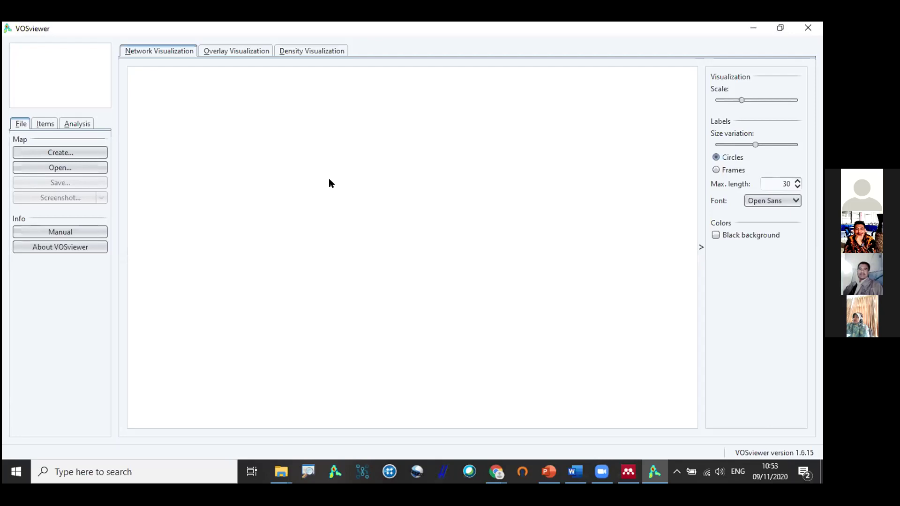
{"action": "left_click", "coordinate": [628, 471]}
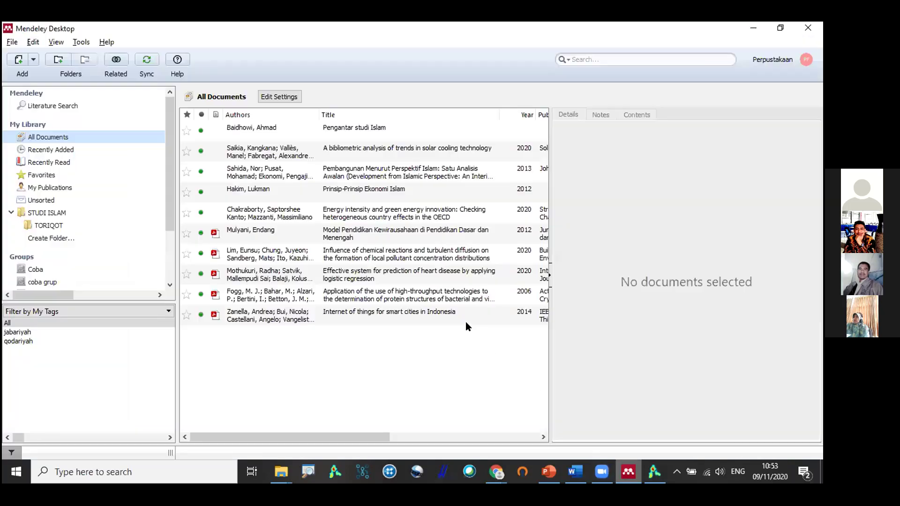
{"action": "left_click", "coordinate": [384, 191]}
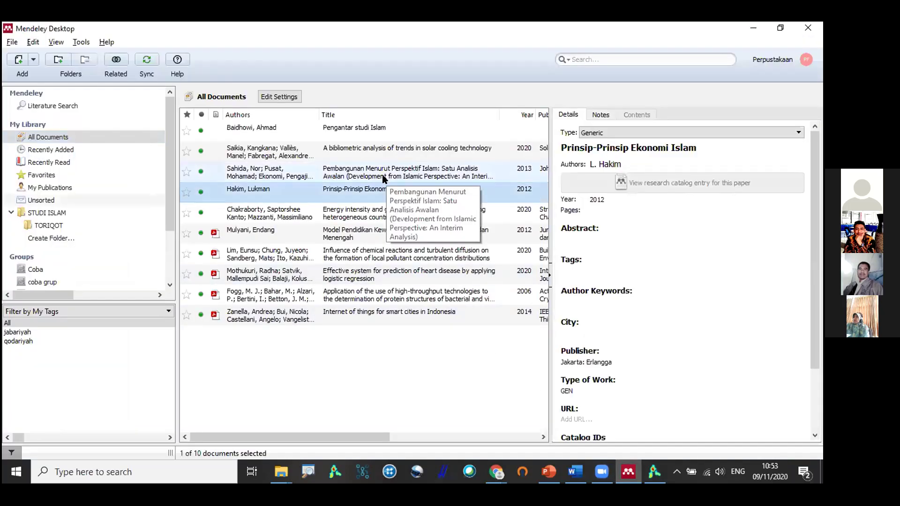
{"action": "left_click", "coordinate": [384, 211]}
{"action": "left_click", "coordinate": [377, 254]}
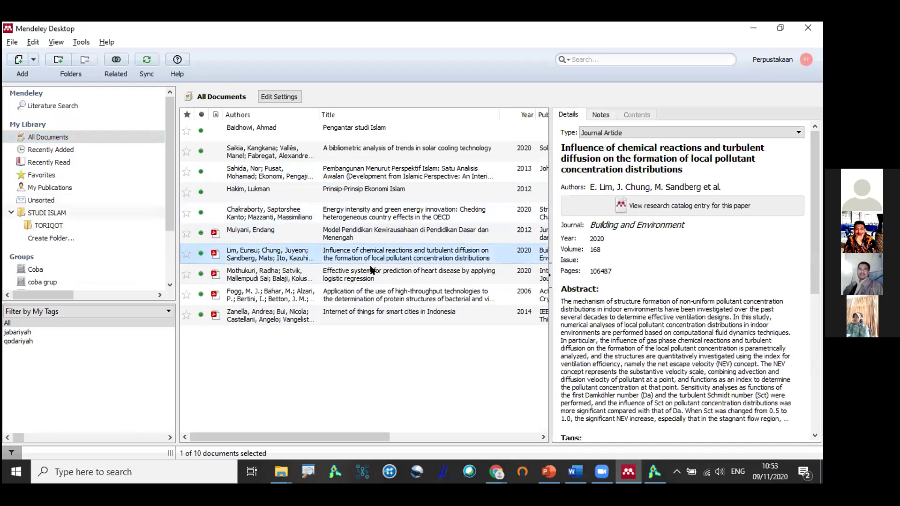
{"action": "left_click", "coordinate": [363, 278]}
{"action": "key", "text": "Down"}
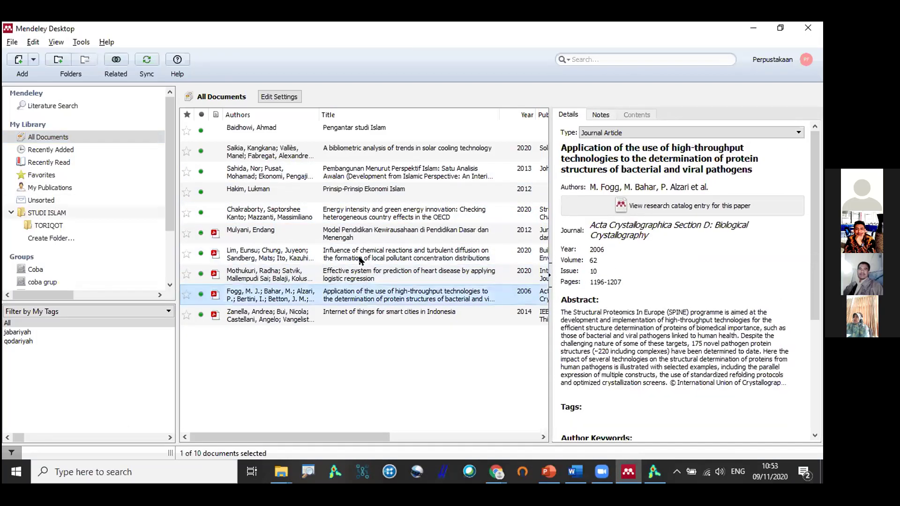
{"action": "left_click", "coordinate": [361, 261]}
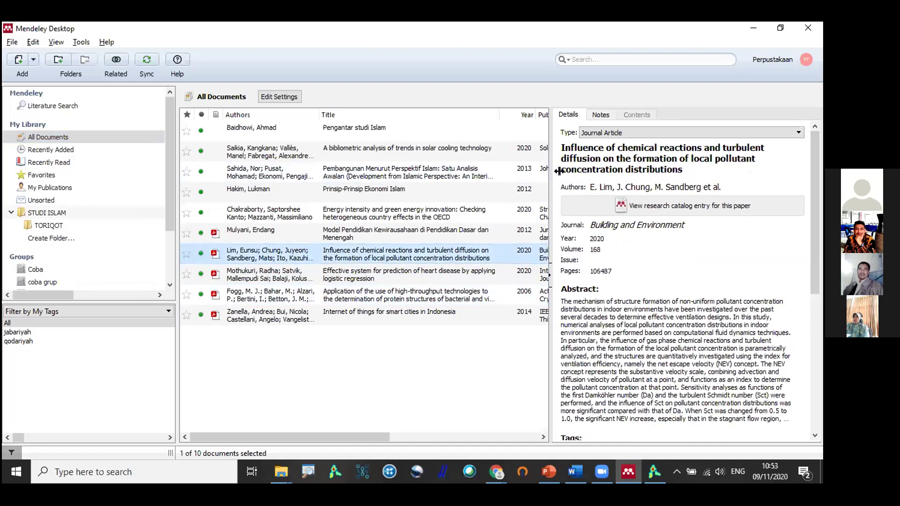
{"action": "left_click_drag", "start_coordinate": [558, 171], "coordinate": [573, 171]}
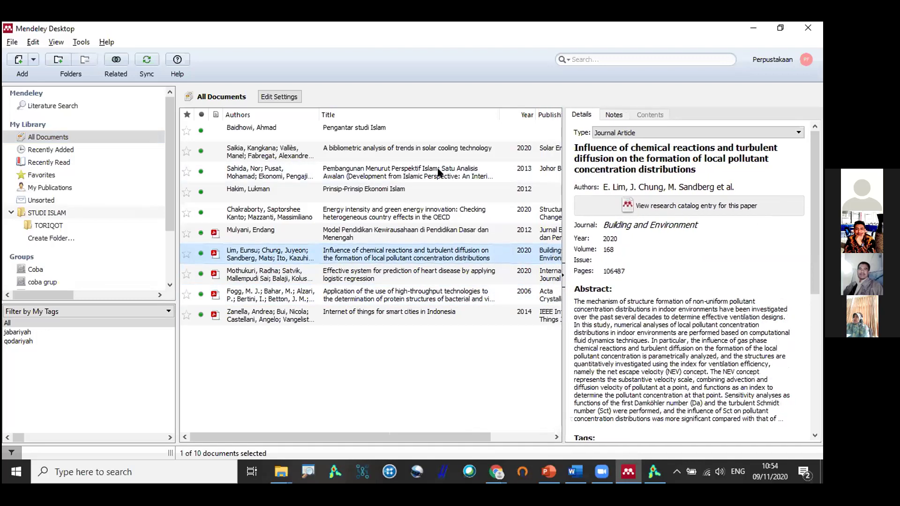
{"action": "left_click", "coordinate": [372, 132]}
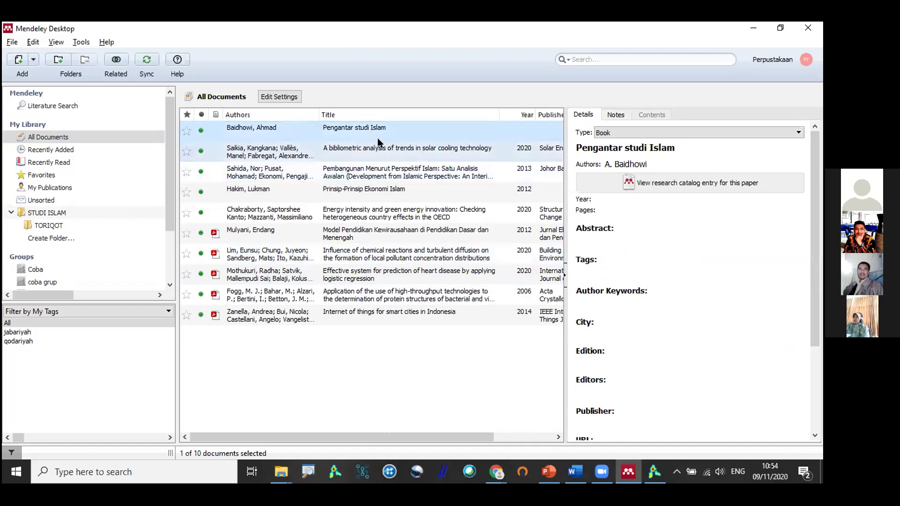
{"action": "left_click", "coordinate": [325, 149]}
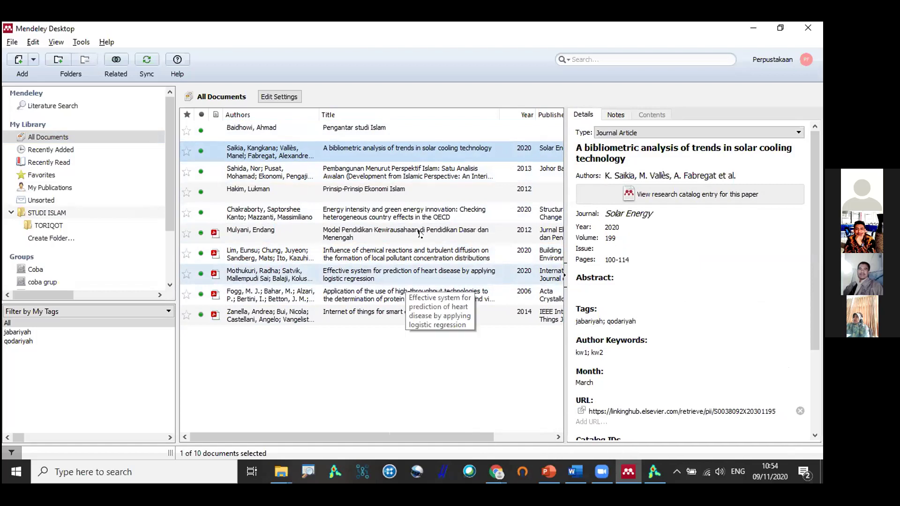
{"action": "left_click", "coordinate": [584, 357]}
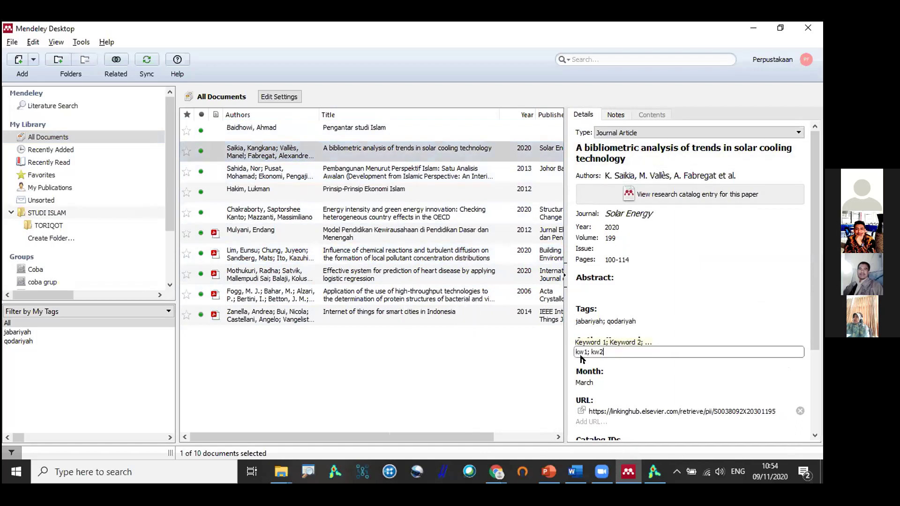
{"action": "left_click_drag", "start_coordinate": [605, 348], "coordinate": [518, 345]}
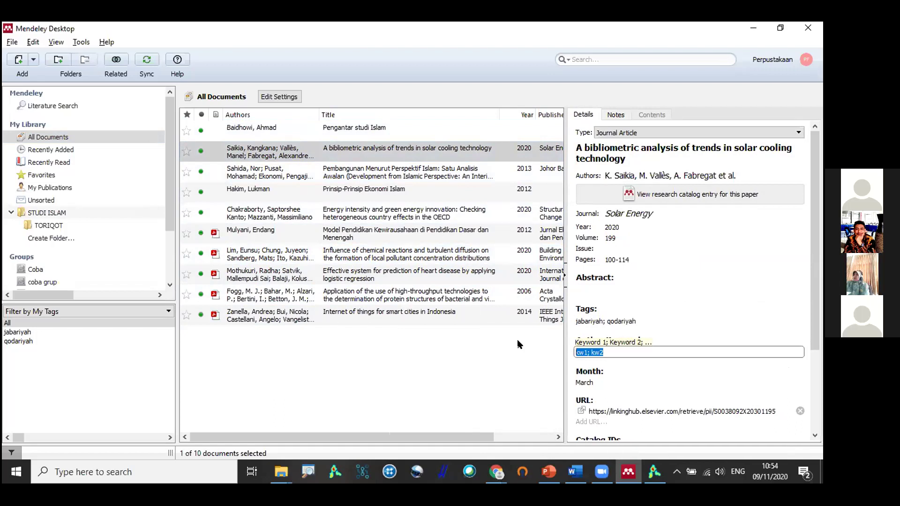
{"action": "left_click", "coordinate": [442, 365]}
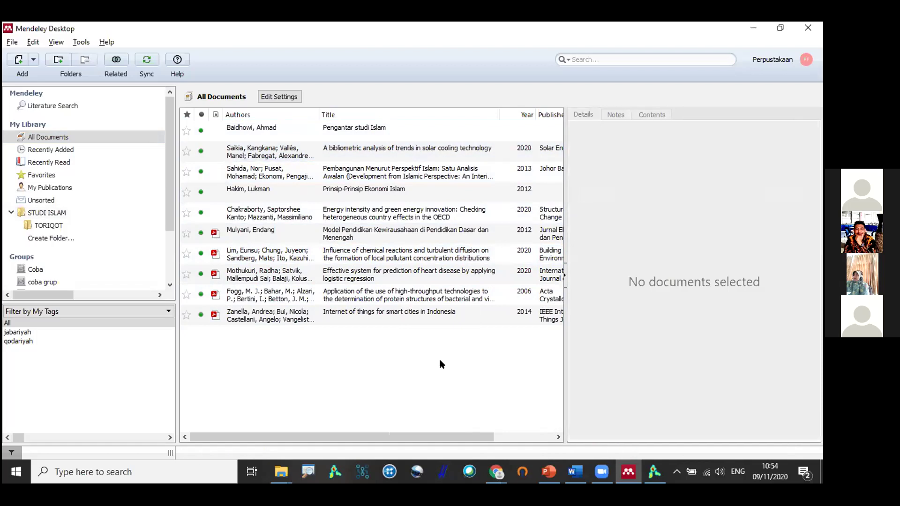
Browse the STUDI ISLAM papers (turbulent diffusion, heart disease, smart cities IoT) and select all seven with Ctrl+A.
{"action": "left_click", "coordinate": [61, 214]}
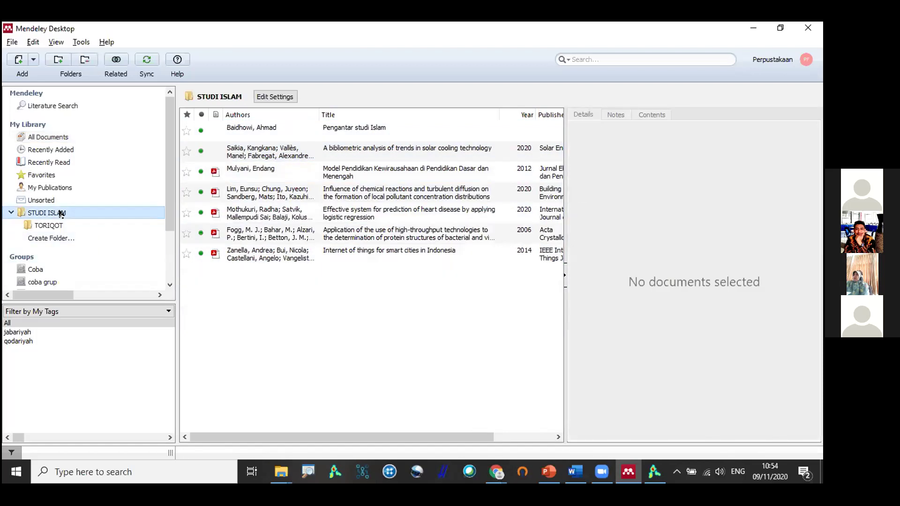
{"action": "left_click", "coordinate": [60, 225]}
{"action": "left_click", "coordinate": [275, 199]}
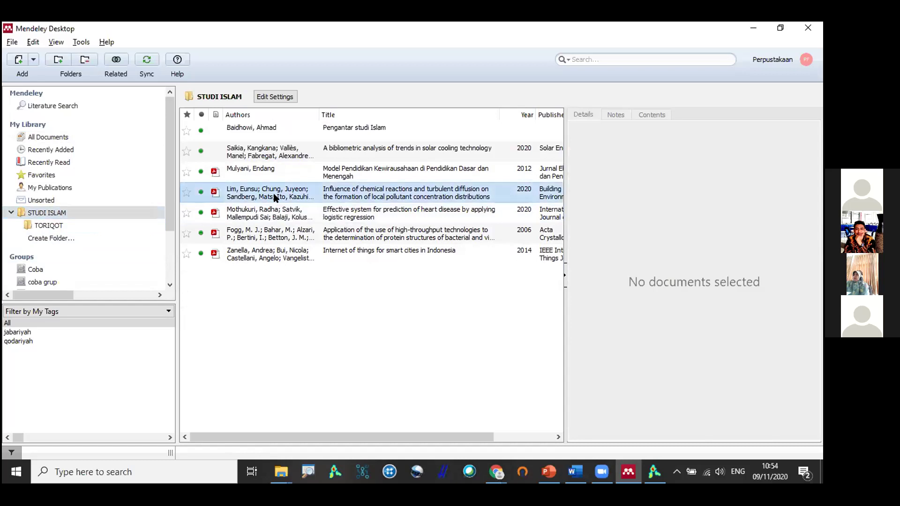
{"action": "scroll", "coordinate": [725, 241], "scroll_direction": "down", "scroll_amount": 3}
{"action": "left_click", "coordinate": [330, 230]}
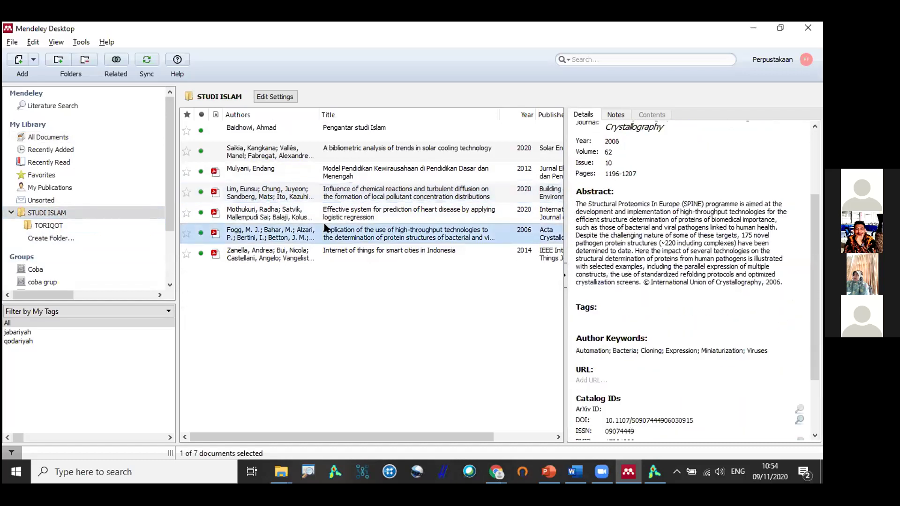
{"action": "left_click", "coordinate": [263, 214]}
{"action": "left_click", "coordinate": [54, 213]}
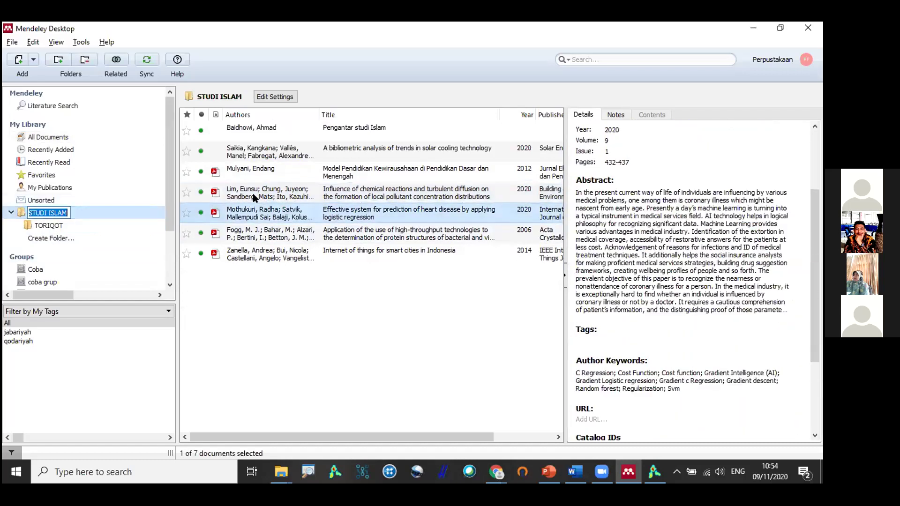
{"action": "left_click", "coordinate": [235, 217]}
{"action": "left_click", "coordinate": [257, 190]}
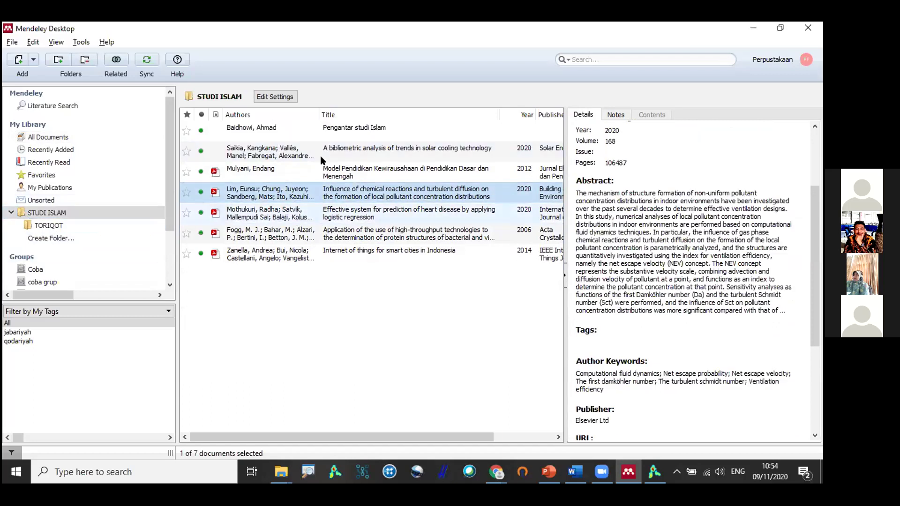
{"action": "left_click", "coordinate": [276, 254]}
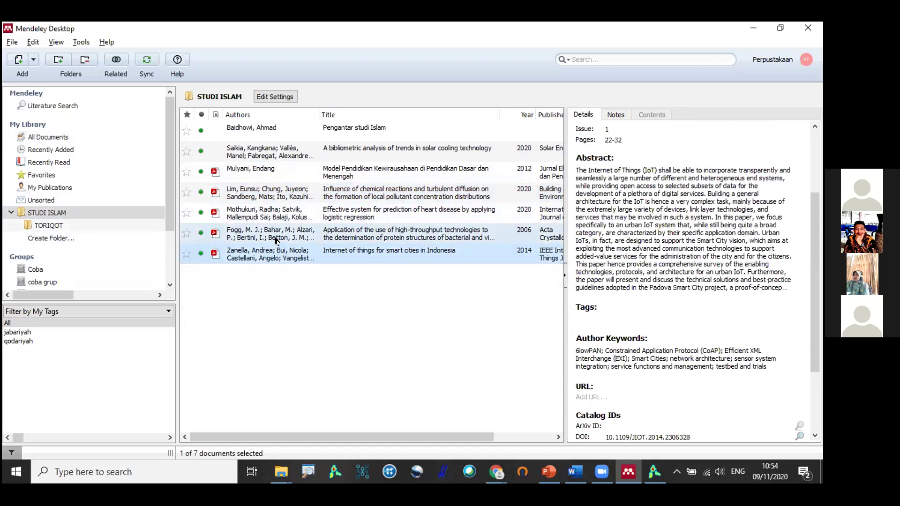
{"action": "key", "text": "ctrl+a"}
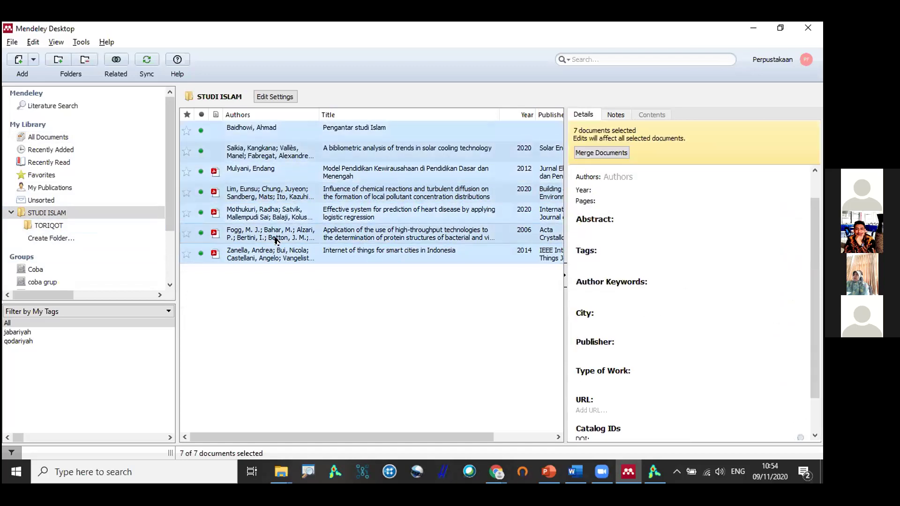
Start exporting the selected documents, initially keeping the BibTeX format.
{"action": "right_click", "coordinate": [264, 194]}
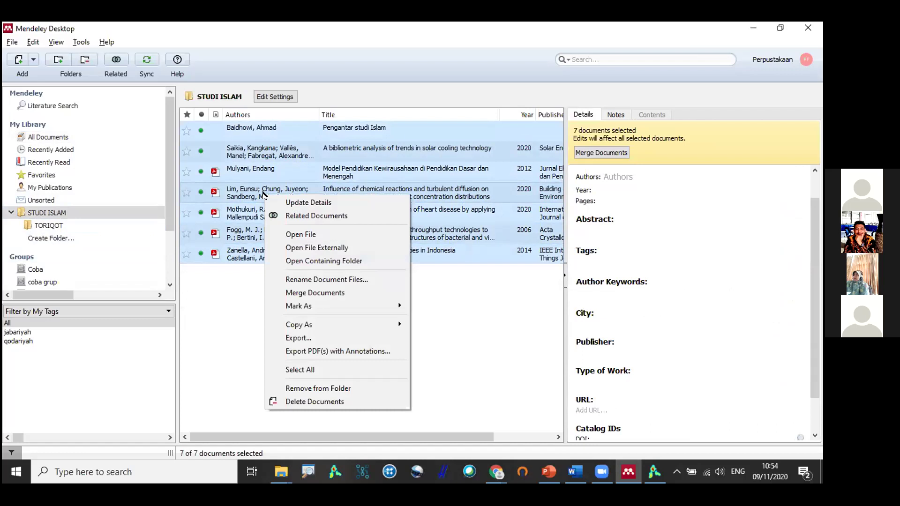
{"action": "left_click", "coordinate": [348, 337]}
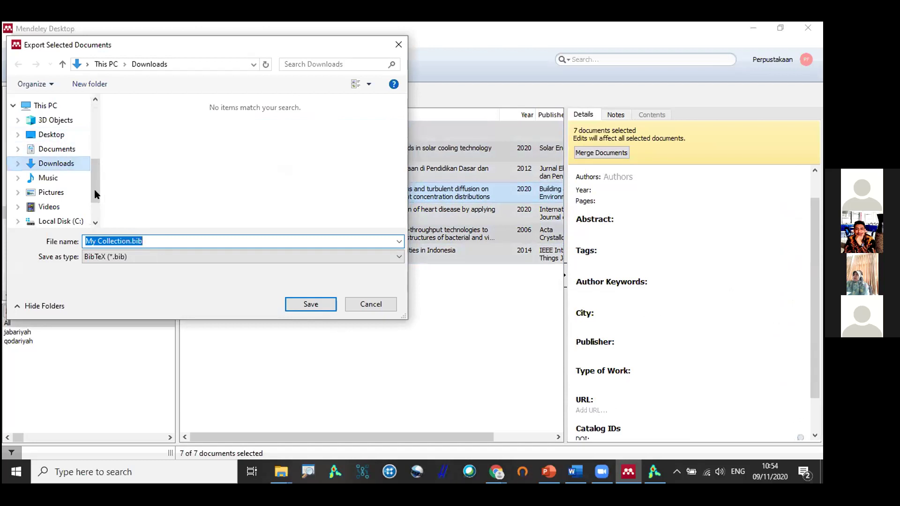
{"action": "left_click", "coordinate": [149, 258]}
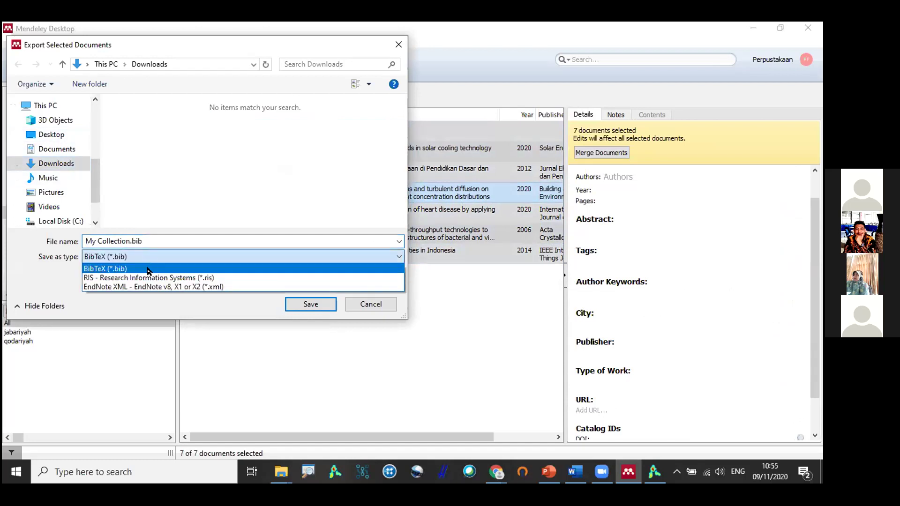
{"action": "left_click", "coordinate": [147, 271]}
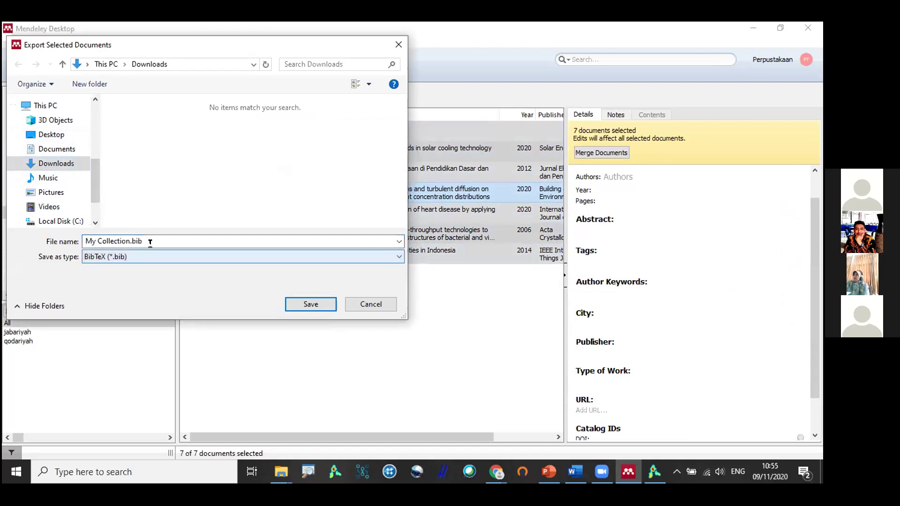
{"action": "left_click", "coordinate": [150, 242]}
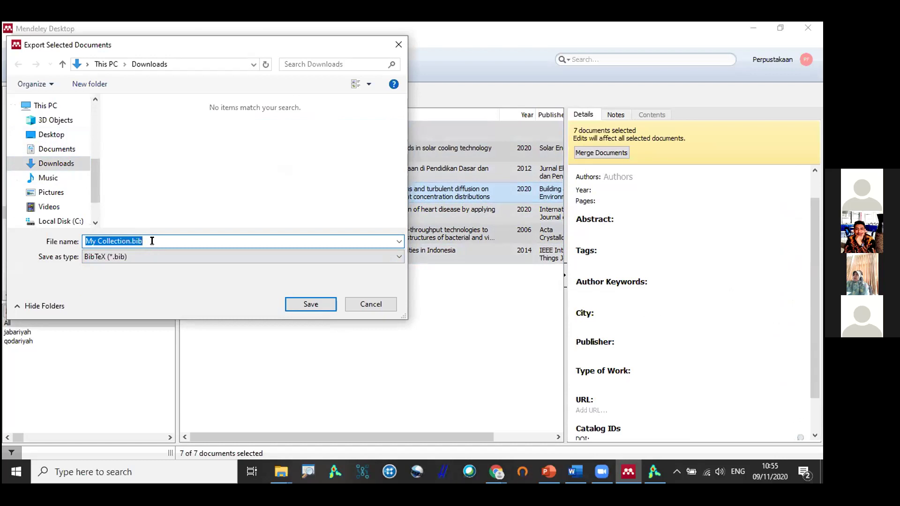
Begin a bibliographic-data map in VOSviewer, then cancel it and return to Mendeley.
{"action": "left_click", "coordinate": [654, 471]}
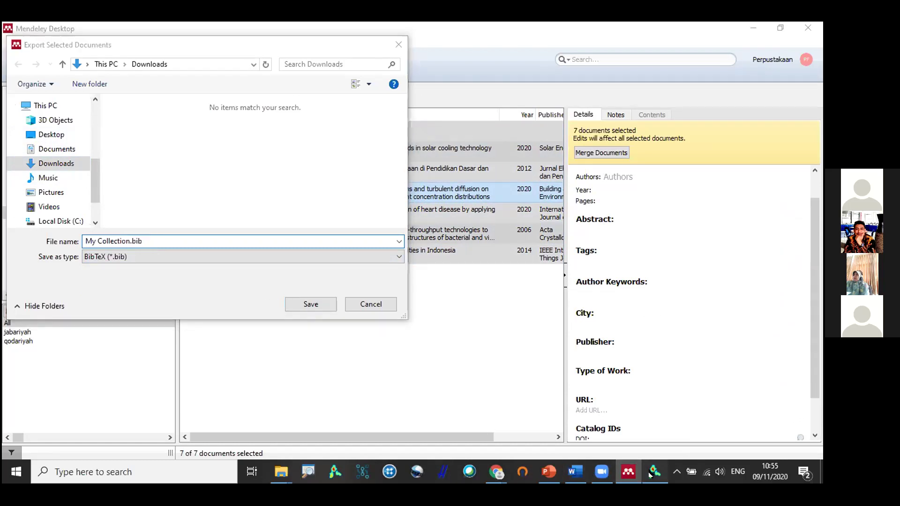
{"action": "left_click", "coordinate": [29, 151]}
{"action": "left_click", "coordinate": [322, 172]}
{"action": "left_click", "coordinate": [451, 392]}
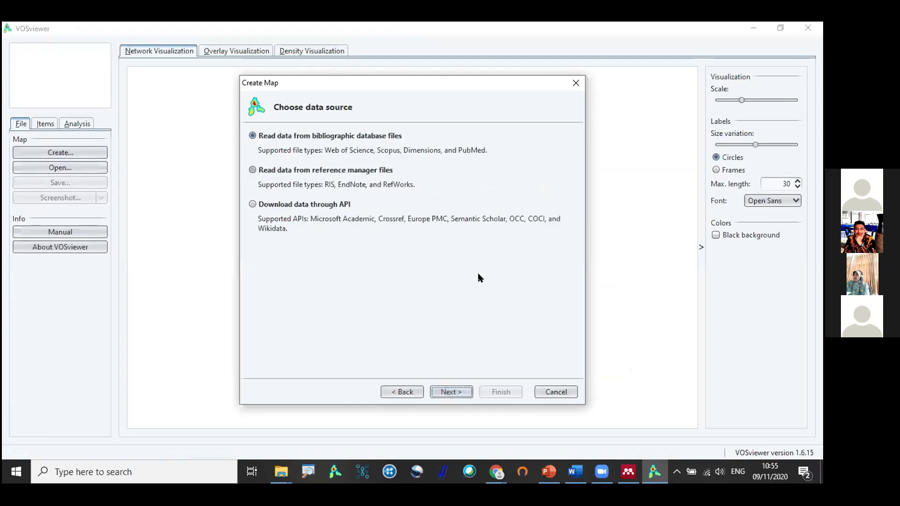
{"action": "left_click", "coordinate": [556, 391]}
{"action": "key", "text": "alt+Tab"}
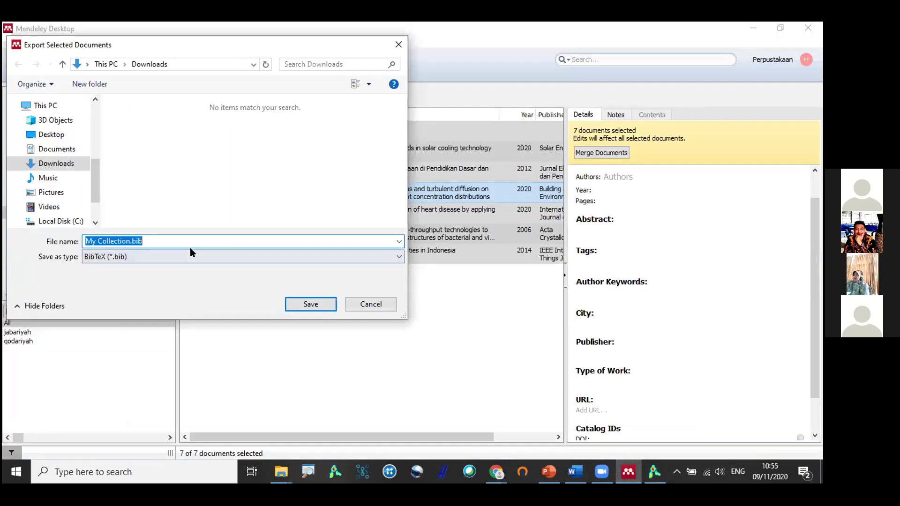
Save the export as RIS file My Collection.ris in Downloads.
{"action": "left_click", "coordinate": [191, 256]}
{"action": "left_click", "coordinate": [142, 281]}
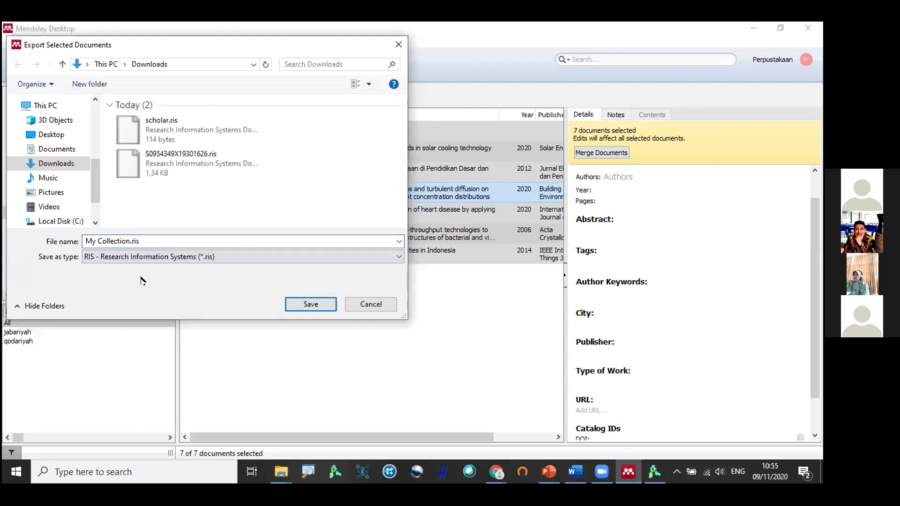
{"action": "left_click", "coordinate": [141, 241]}
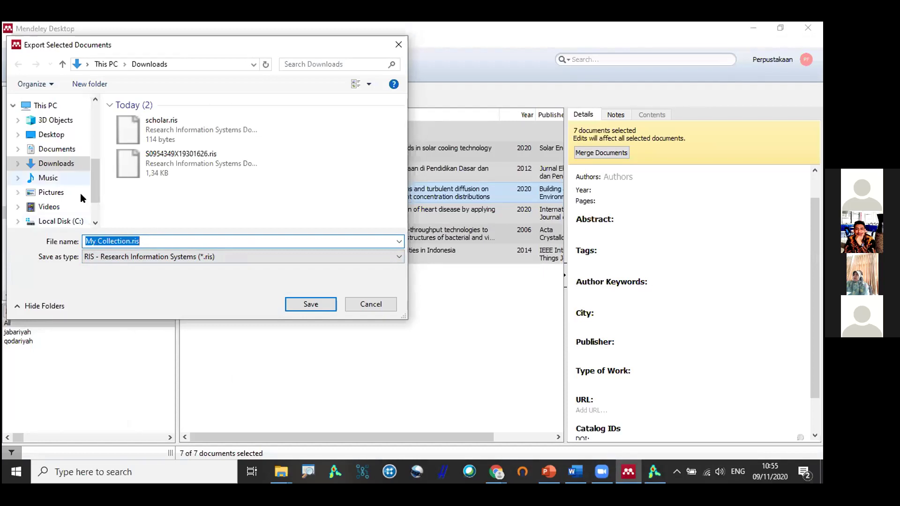
{"action": "left_click", "coordinate": [327, 306]}
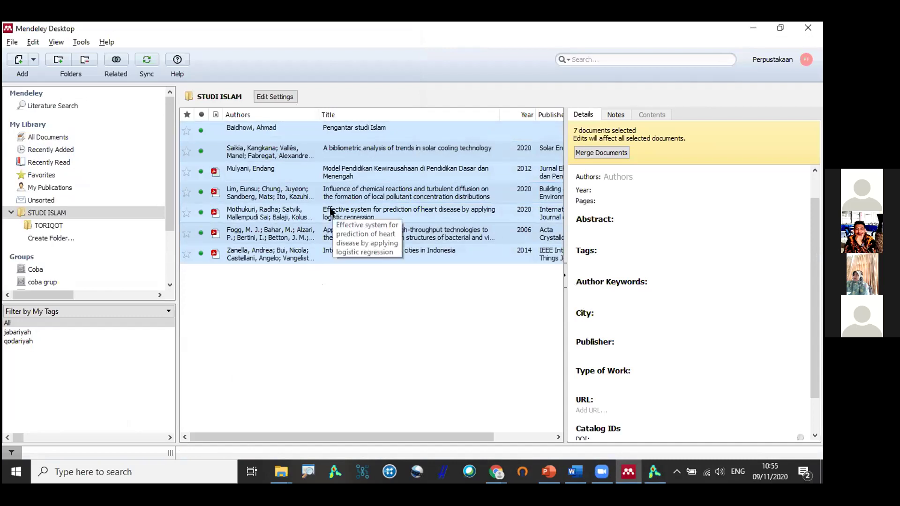
{"action": "key", "text": "alt+Tab"}
{"action": "left_click", "coordinate": [81, 153]}
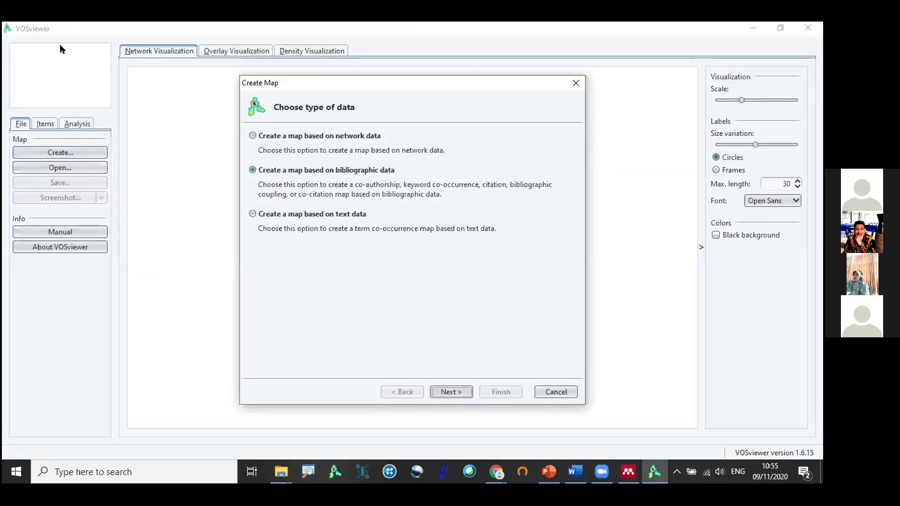
Restart the map wizard using bibliographic data read from reference manager files.
{"action": "left_click", "coordinate": [576, 83]}
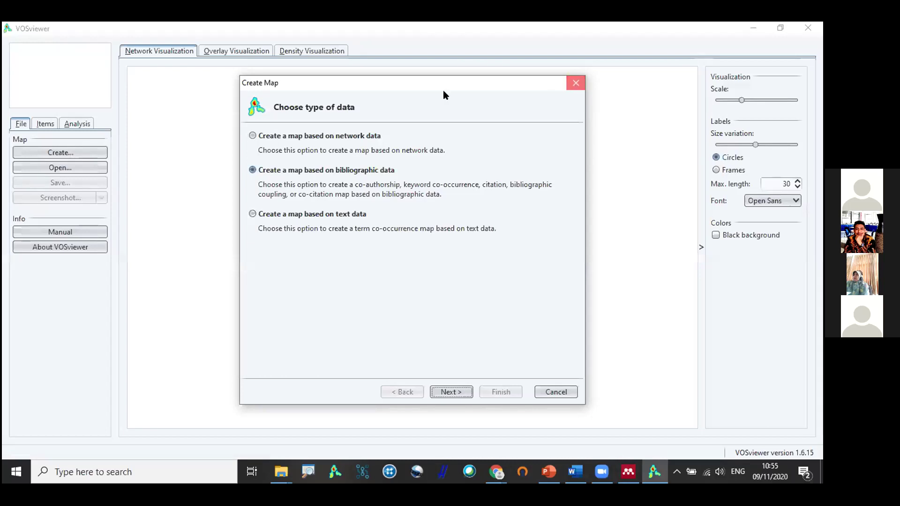
{"action": "left_click", "coordinate": [83, 156]}
{"action": "left_click", "coordinate": [284, 171]}
{"action": "left_click", "coordinate": [448, 392]}
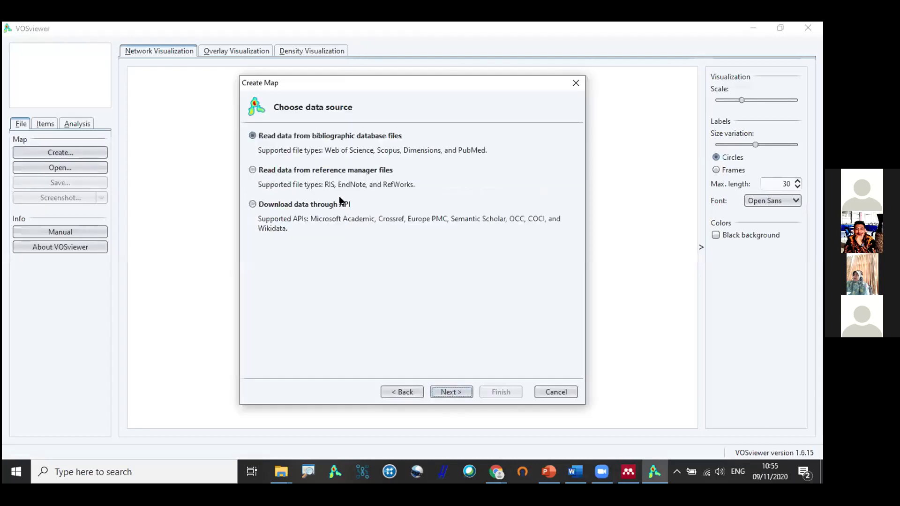
{"action": "left_click", "coordinate": [328, 170]}
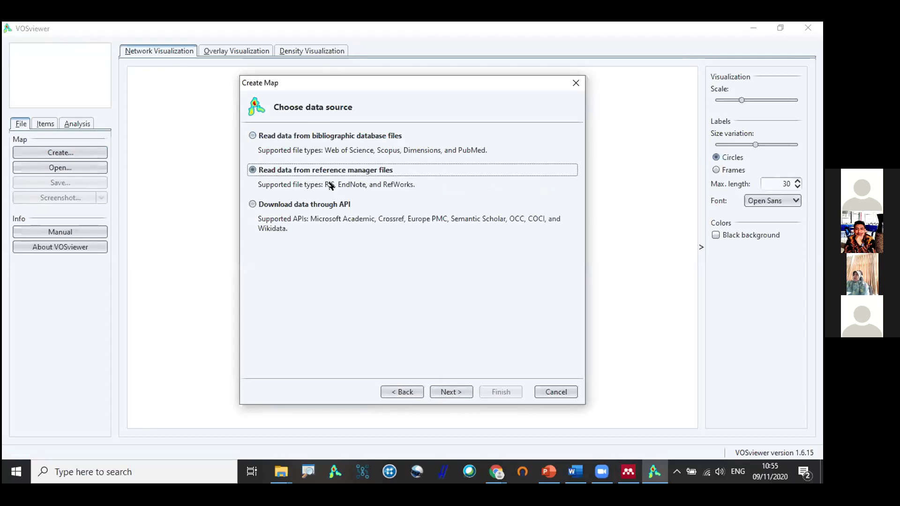
{"action": "left_click", "coordinate": [438, 396]}
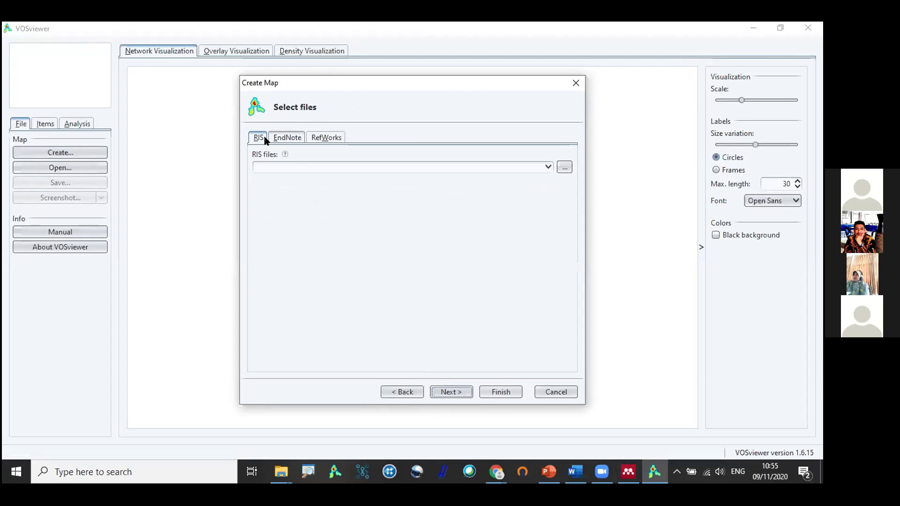
Load My Collection.ris from Downloads as the RIS file.
{"action": "left_click", "coordinate": [565, 166]}
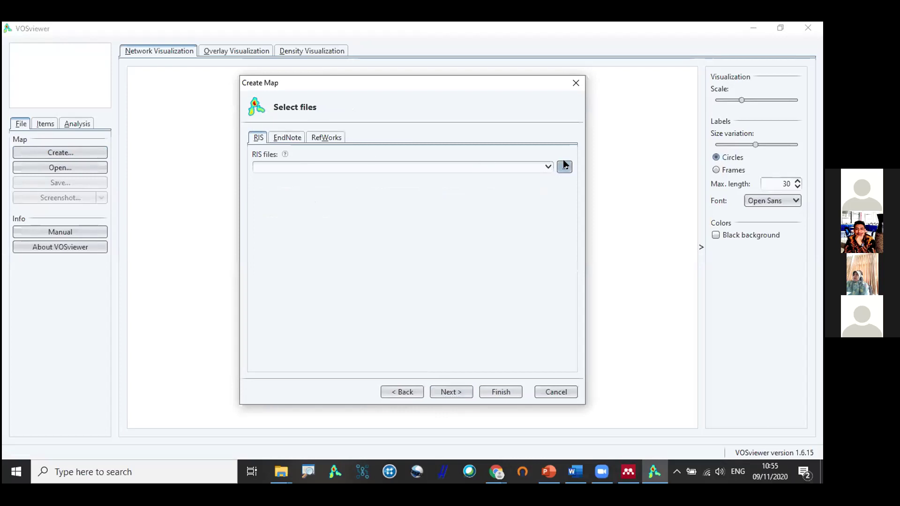
{"action": "left_click", "coordinate": [351, 161]}
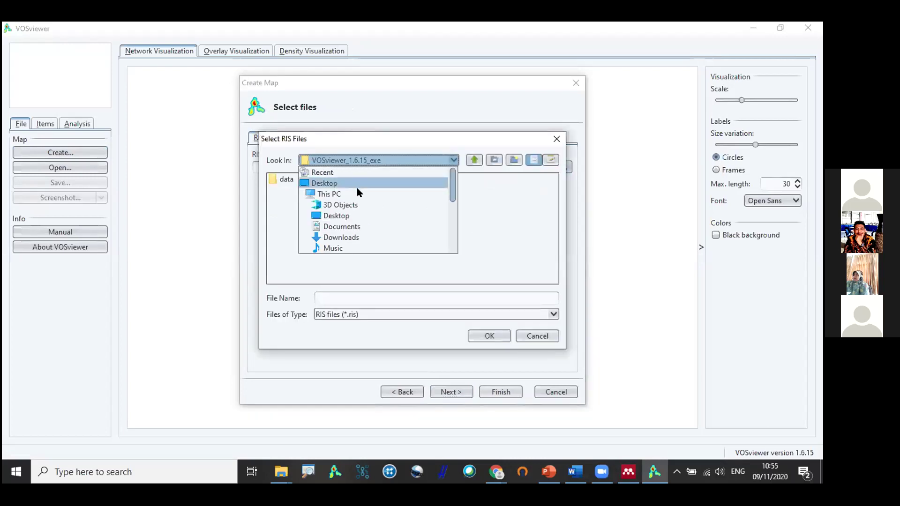
{"action": "left_click", "coordinate": [339, 237]}
{"action": "left_click", "coordinate": [300, 181]}
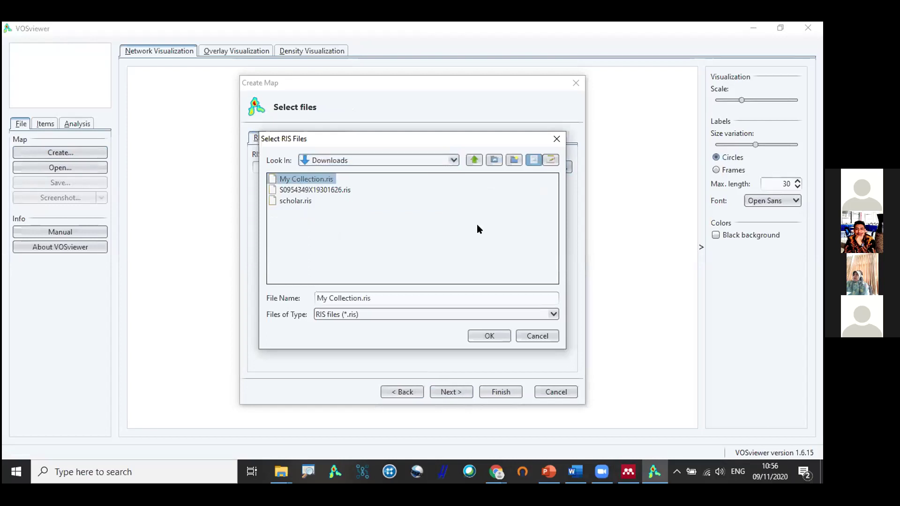
{"action": "left_click", "coordinate": [499, 336]}
{"action": "left_click", "coordinate": [450, 393]}
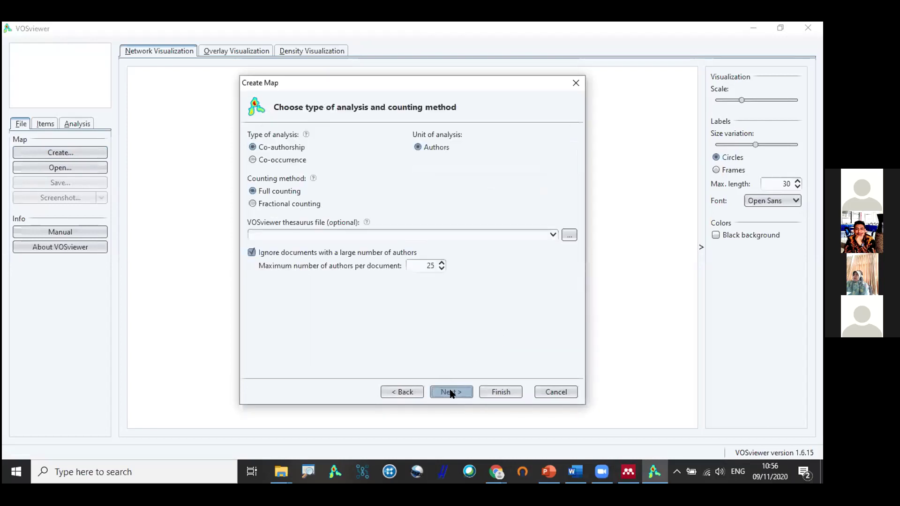
Choose keyword co-occurrence as the analysis type.
{"action": "left_click", "coordinate": [288, 160]}
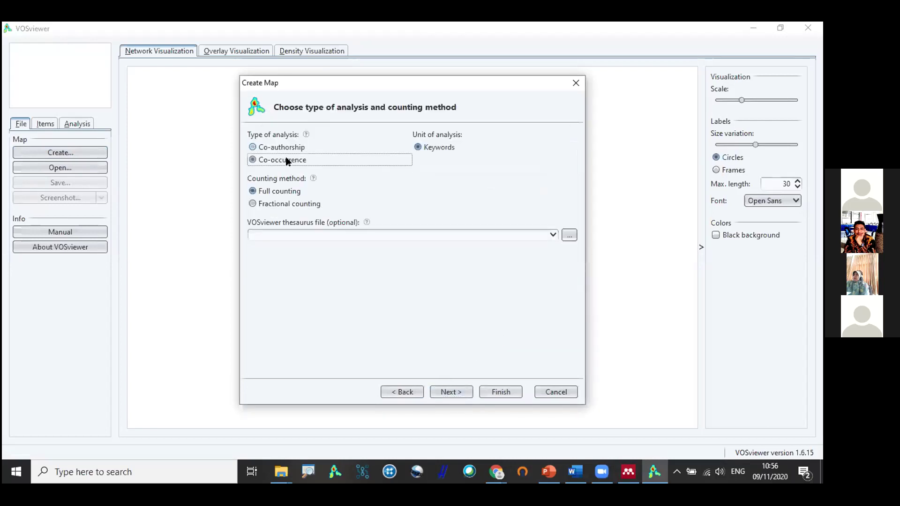
{"action": "left_click", "coordinate": [287, 147]}
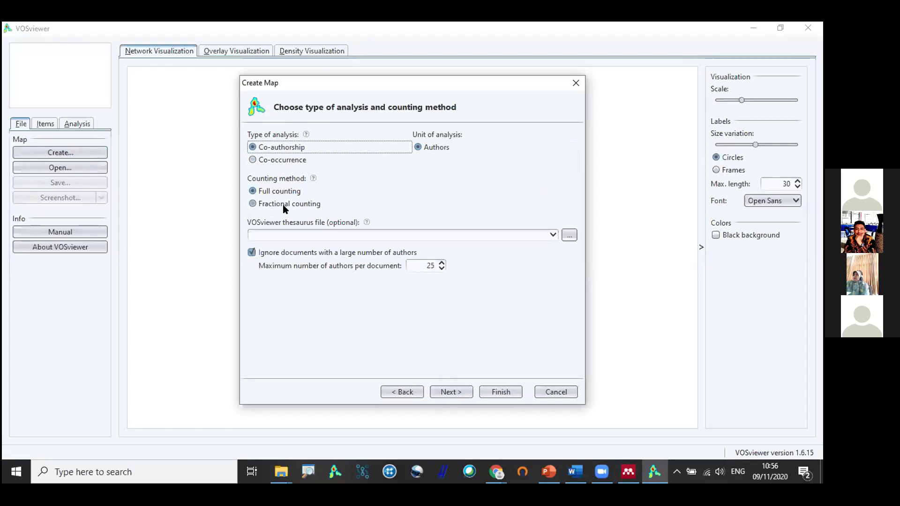
{"action": "left_click", "coordinate": [286, 163]}
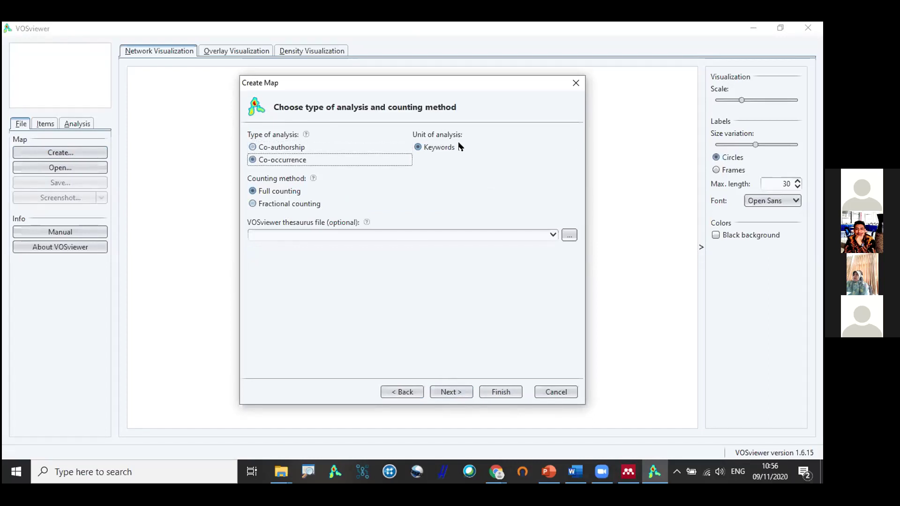
{"action": "left_click", "coordinate": [451, 392]}
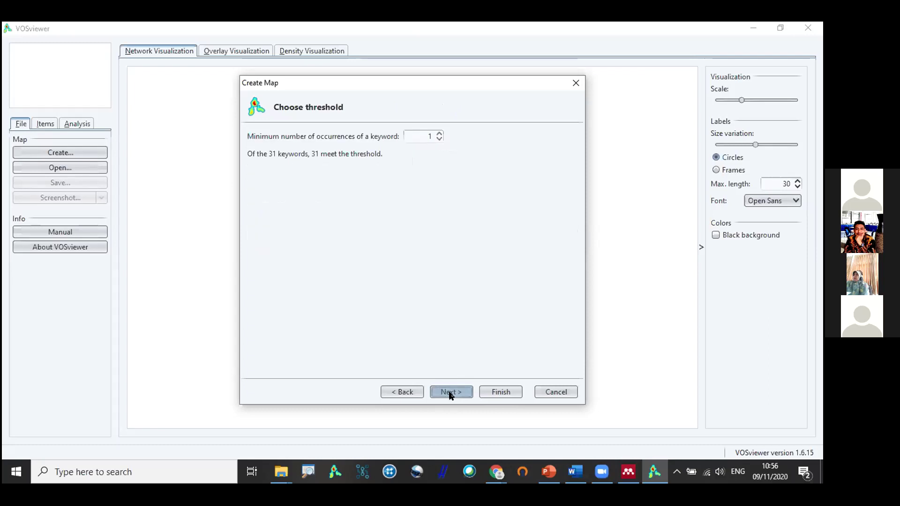
Keep a minimum of 1 occurrence, include all 31 keywords, and finish showing every item.
{"action": "left_click", "coordinate": [431, 134]}
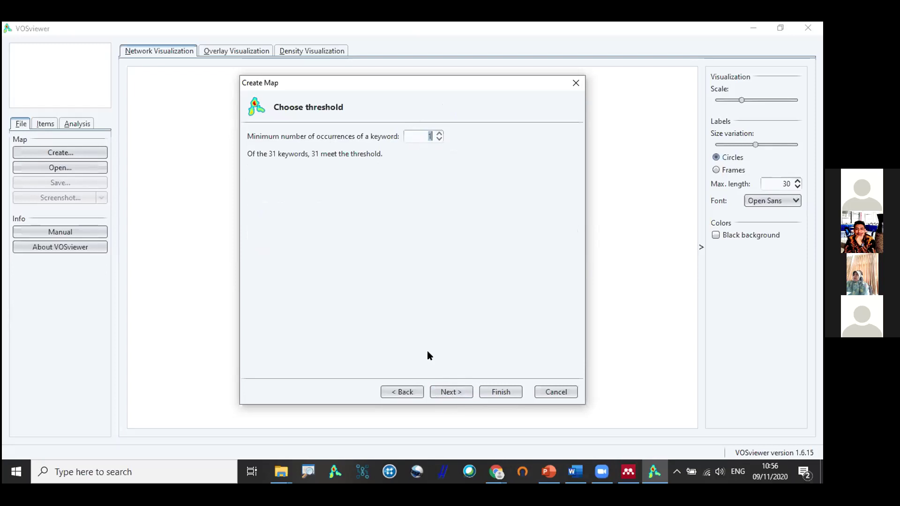
{"action": "left_click", "coordinate": [447, 394]}
{"action": "left_click", "coordinate": [448, 394]}
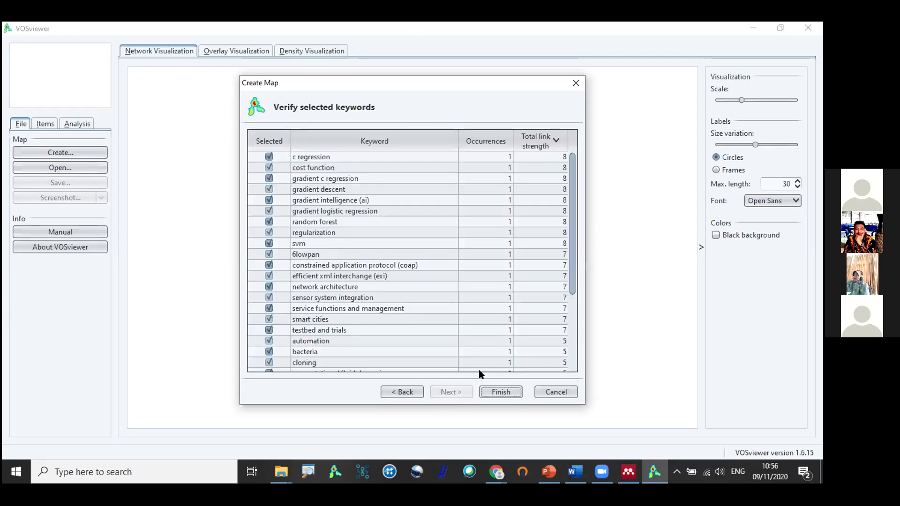
{"action": "scroll", "coordinate": [347, 238], "scroll_direction": "down", "scroll_amount": 4}
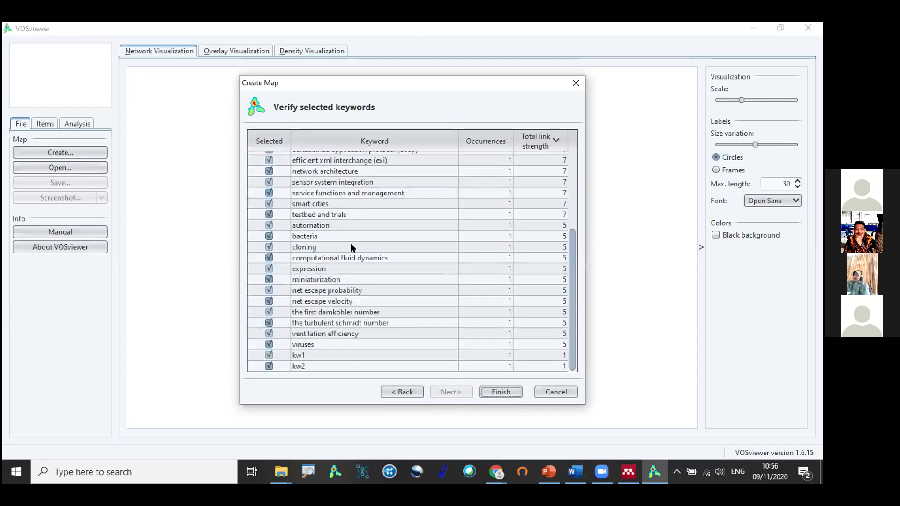
{"action": "left_click", "coordinate": [500, 392]}
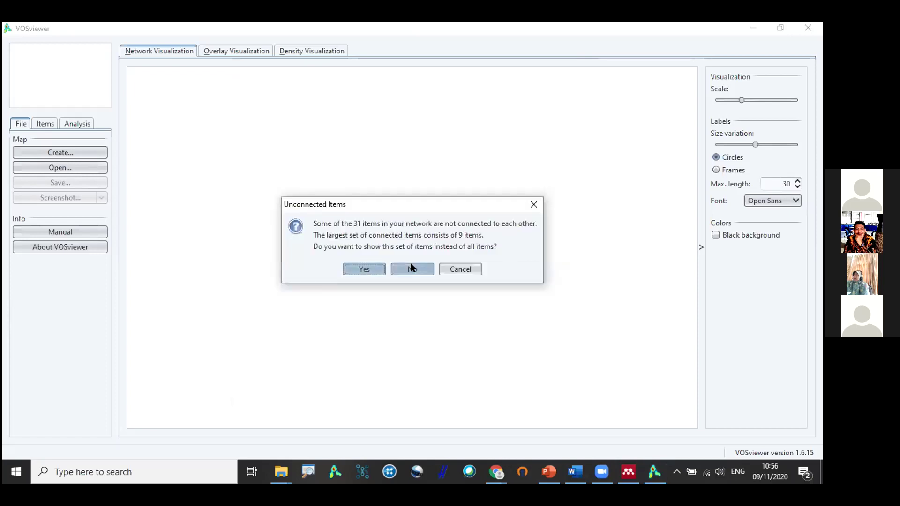
{"action": "left_click", "coordinate": [411, 268]}
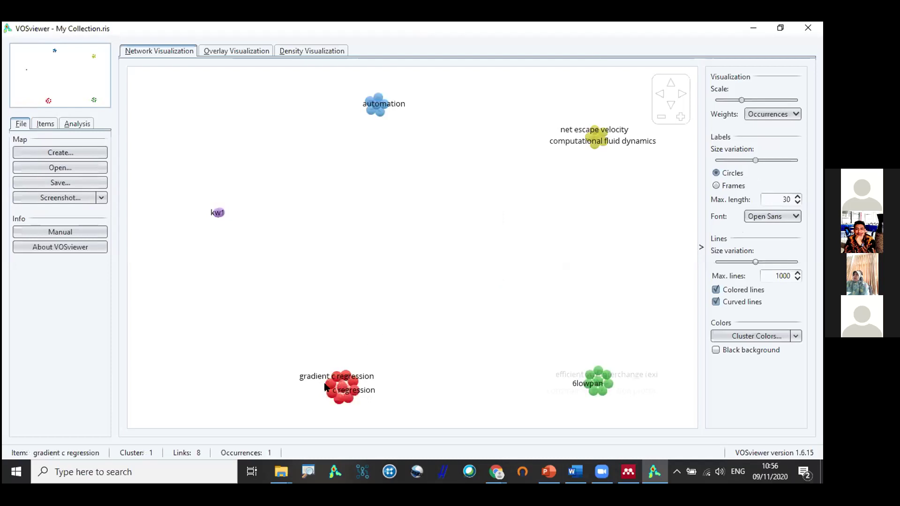
Pan and zoom the 31-keyword map around the red and blue clusters, then start another map.
{"action": "scroll", "coordinate": [329, 360], "scroll_direction": "up", "scroll_amount": 5}
{"action": "left_click_drag", "start_coordinate": [332, 363], "coordinate": [453, 96]}
{"action": "scroll", "coordinate": [441, 220], "scroll_direction": "up", "scroll_amount": 4}
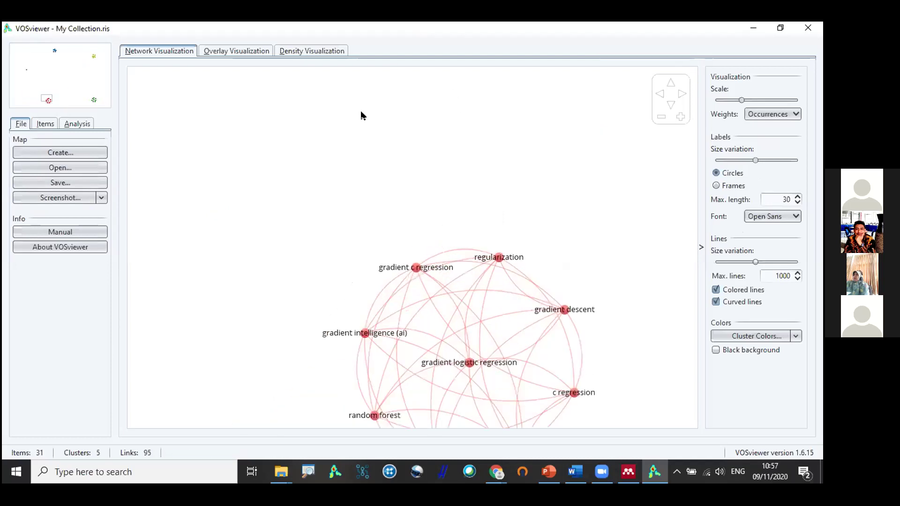
{"action": "scroll", "coordinate": [542, 224], "scroll_direction": "up", "scroll_amount": 3}
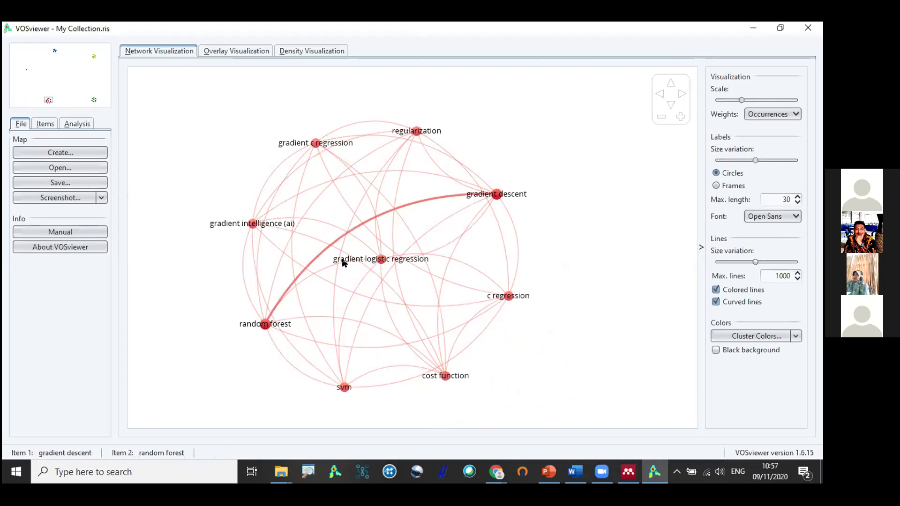
{"action": "scroll", "coordinate": [381, 257], "scroll_direction": "down", "scroll_amount": 5}
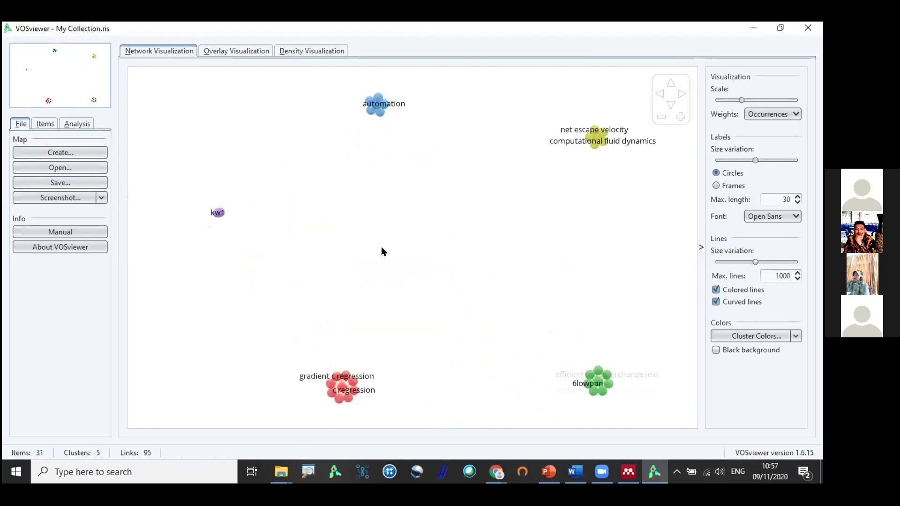
{"action": "scroll", "coordinate": [373, 100], "scroll_direction": "up", "scroll_amount": 5}
{"action": "scroll", "coordinate": [380, 231], "scroll_direction": "up", "scroll_amount": 2}
{"action": "scroll", "coordinate": [394, 287], "scroll_direction": "down", "scroll_amount": 2}
{"action": "scroll", "coordinate": [400, 245], "scroll_direction": "up", "scroll_amount": 3}
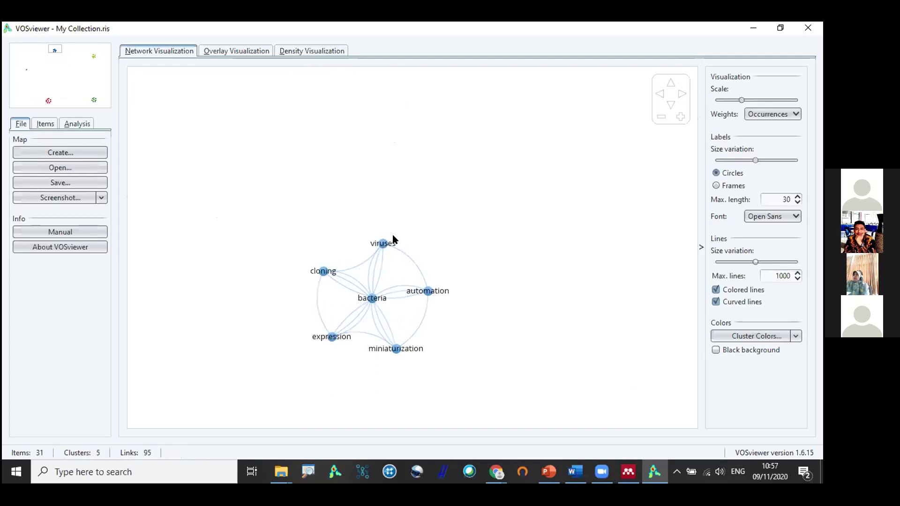
{"action": "left_click", "coordinate": [55, 152]}
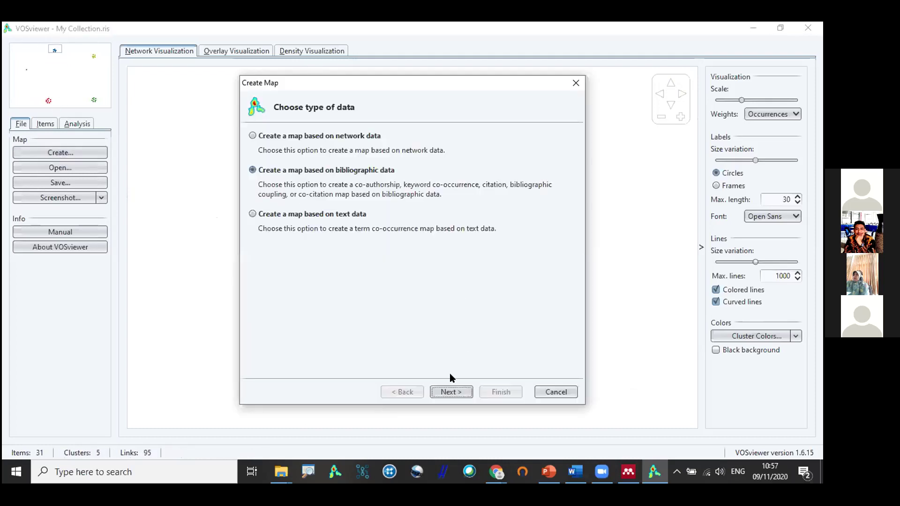
Choose bibliographic data read from Scopus database files.
{"action": "left_click", "coordinate": [450, 391]}
{"action": "left_click", "coordinate": [373, 137]}
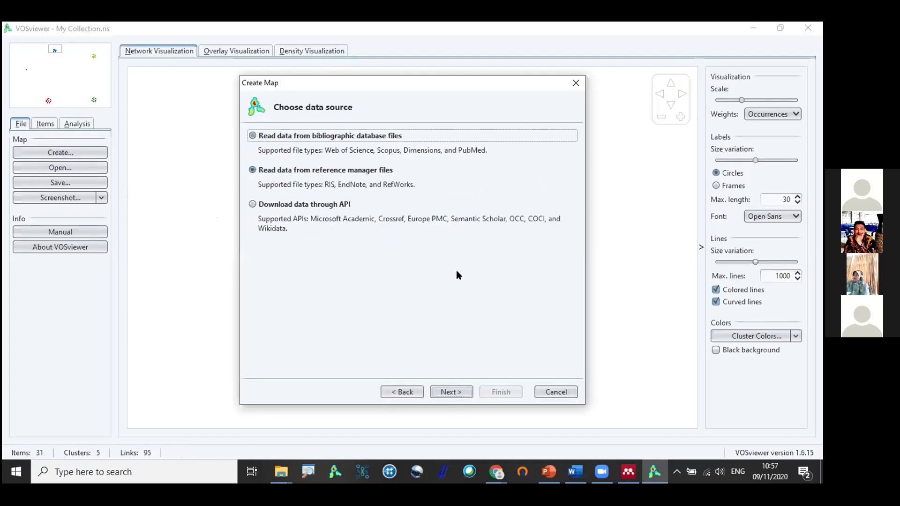
{"action": "left_click", "coordinate": [450, 393]}
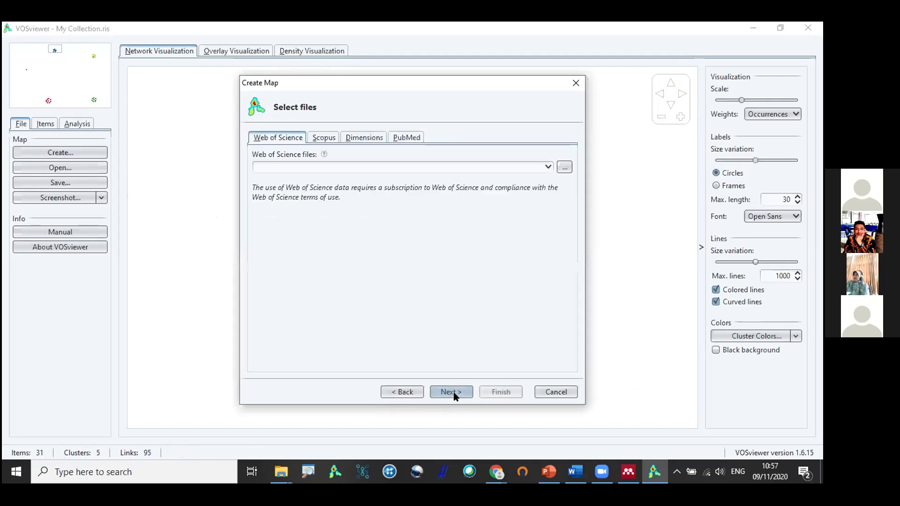
{"action": "left_click", "coordinate": [324, 138]}
Load covid19-vaccine .csv from D:\DATA PERPUSTAKAAN FT UGM\DATASET VV\CAMPUR-CAMPUR.
{"action": "left_click", "coordinate": [565, 167]}
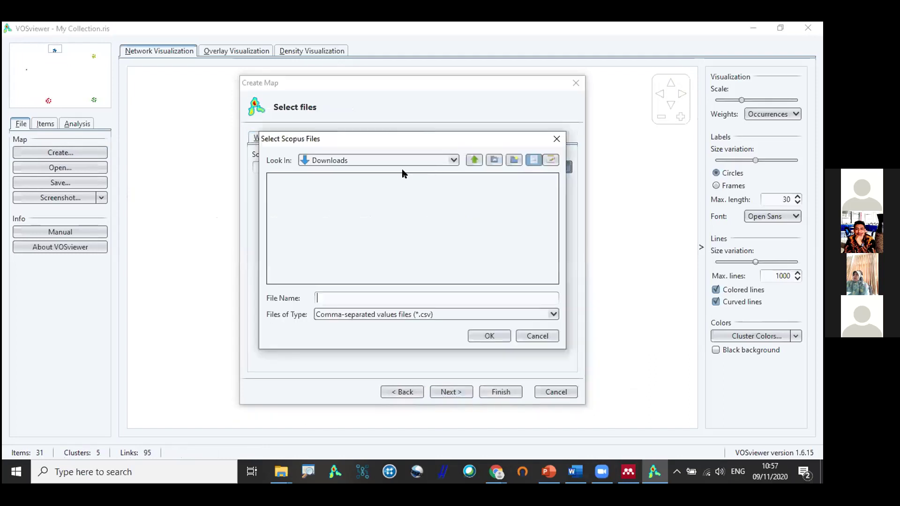
{"action": "left_click", "coordinate": [357, 162]}
{"action": "left_click", "coordinate": [354, 212]}
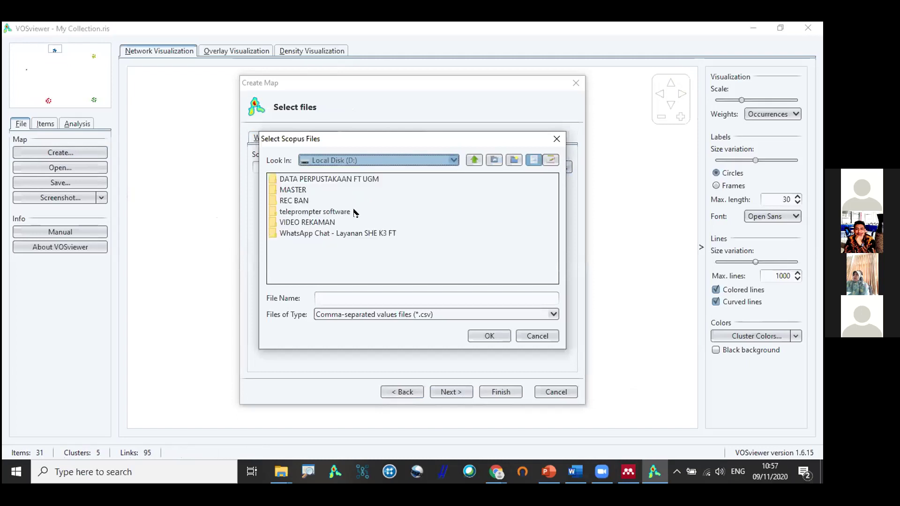
{"action": "double_click", "coordinate": [344, 179]}
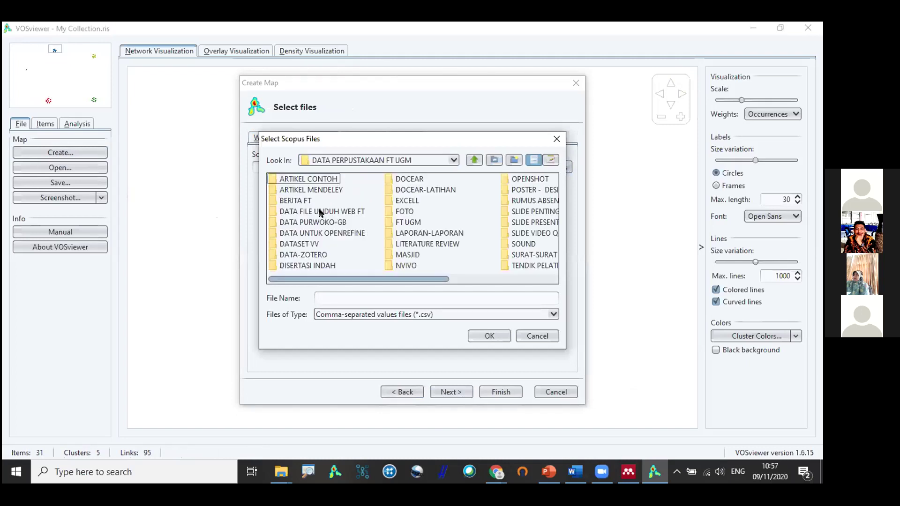
{"action": "double_click", "coordinate": [307, 244]}
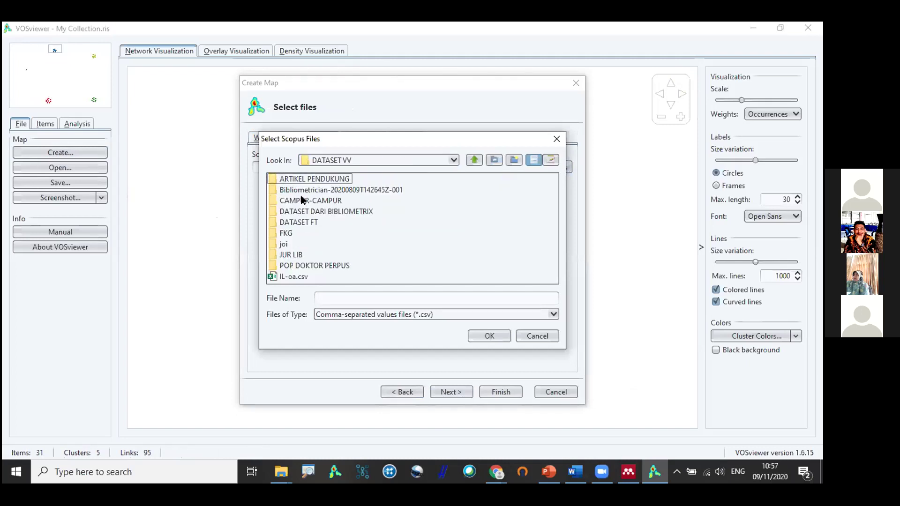
{"action": "double_click", "coordinate": [303, 201]}
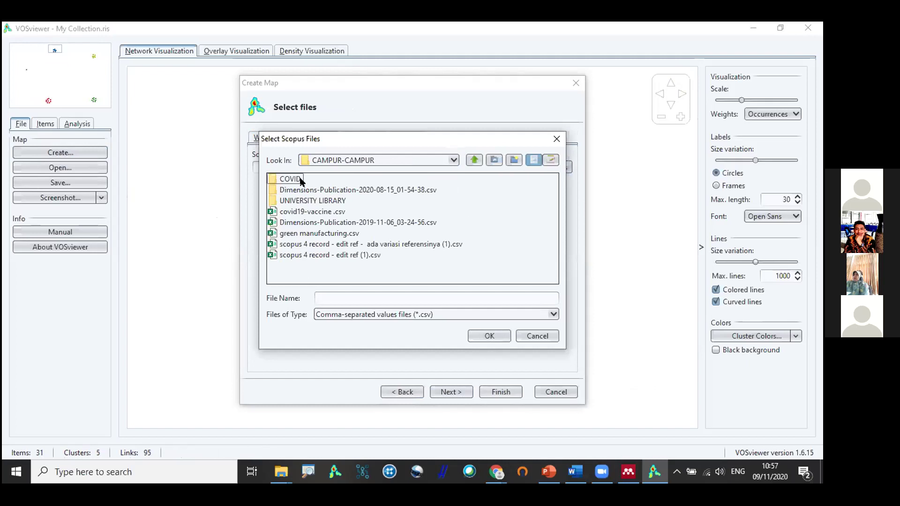
{"action": "left_click", "coordinate": [309, 212]}
{"action": "left_click", "coordinate": [487, 335]}
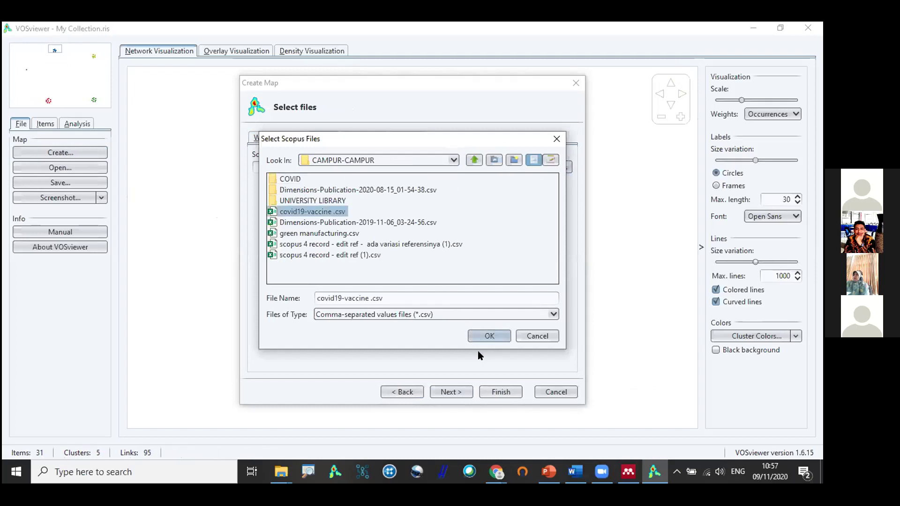
{"action": "left_click", "coordinate": [448, 392]}
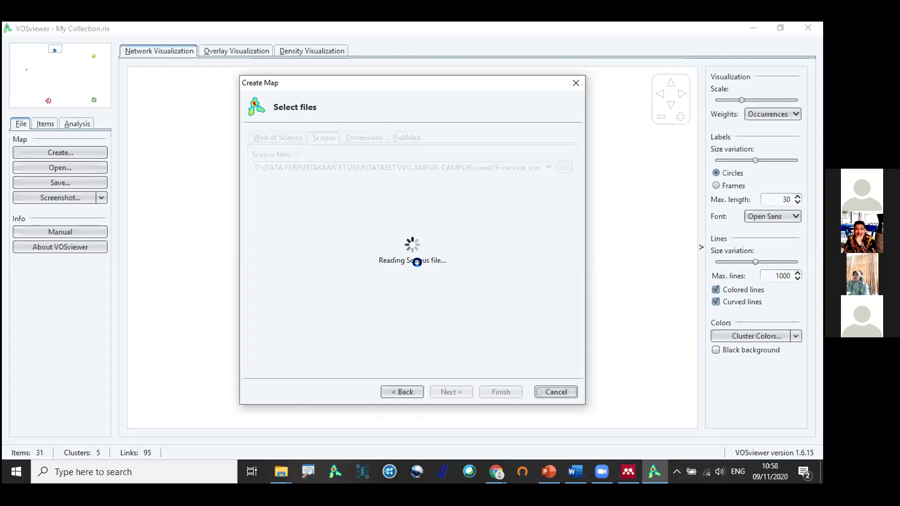
Advance the map wizard to choosing how many of the covid19-vaccine keywords to include.
{"action": "left_click_drag", "start_coordinate": [427, 81], "coordinate": [397, 81]}
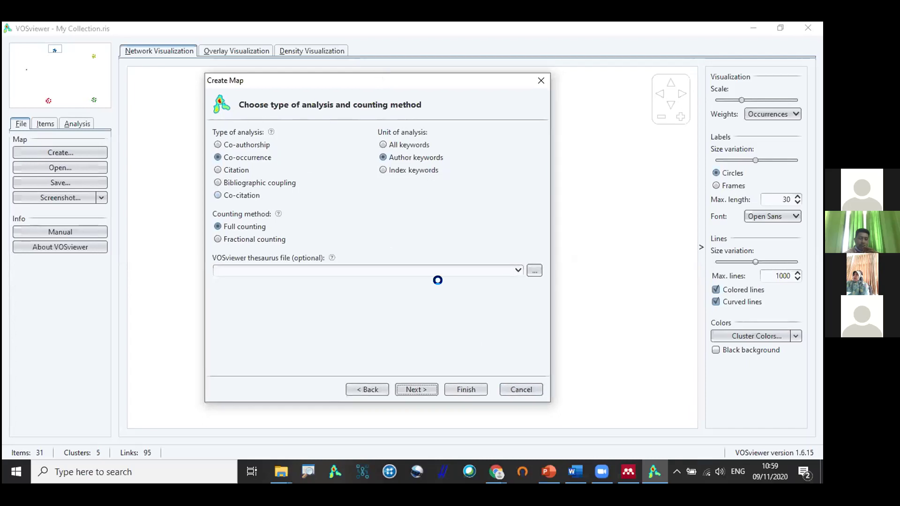
{"action": "left_click", "coordinate": [416, 389]}
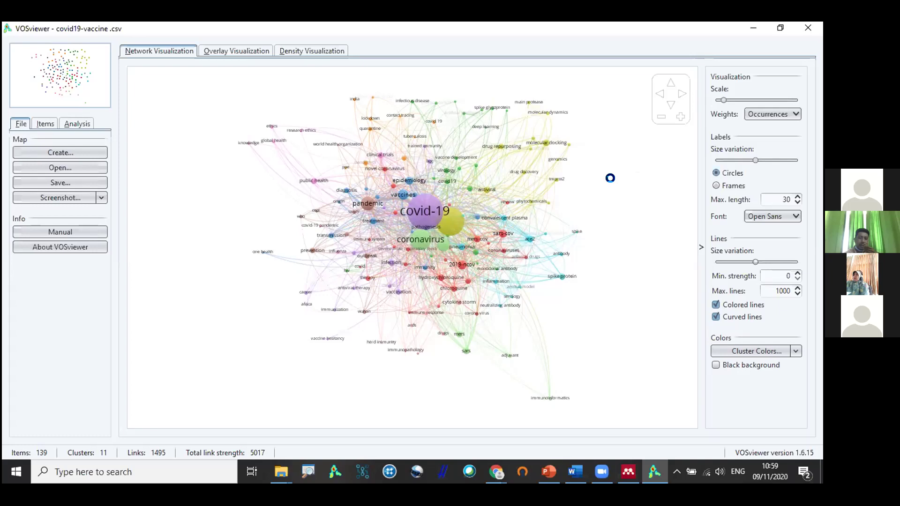
{"action": "scroll", "coordinate": [389, 358], "scroll_direction": "up", "scroll_amount": 2}
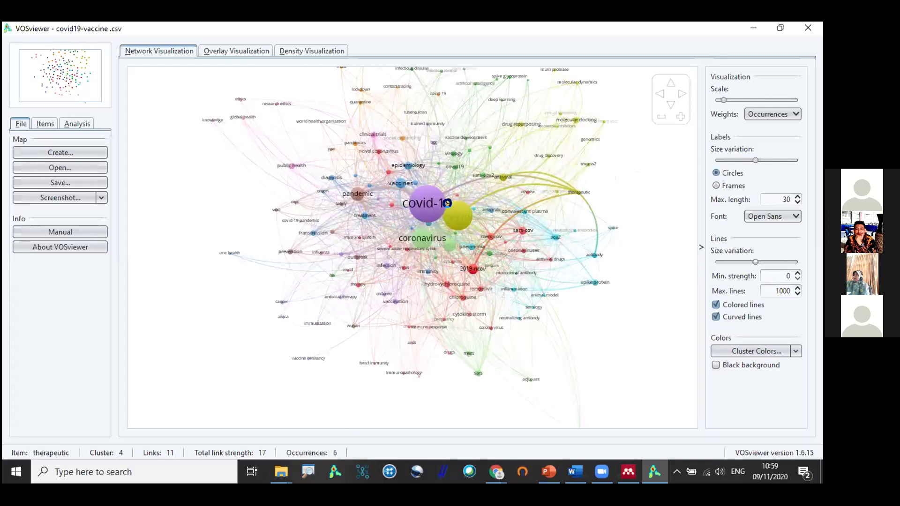
{"action": "scroll", "coordinate": [432, 195], "scroll_direction": "up", "scroll_amount": 1}
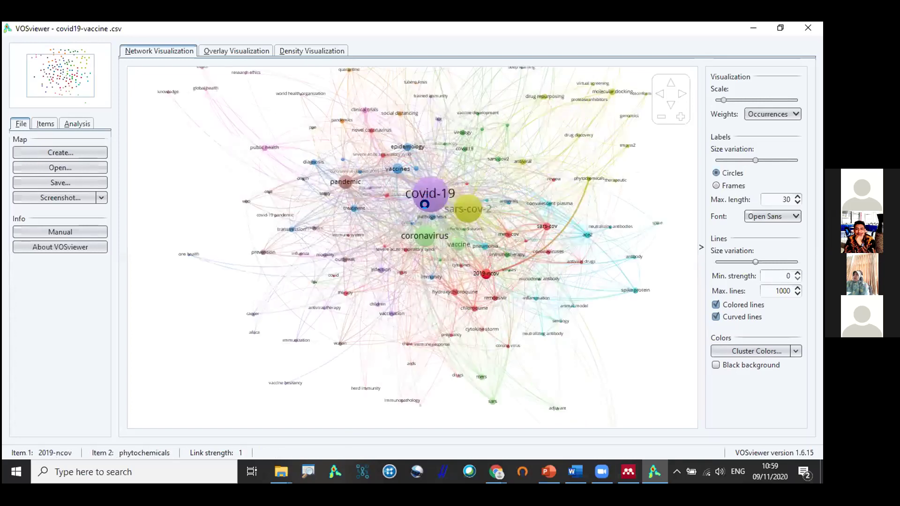
{"action": "scroll", "coordinate": [421, 215], "scroll_direction": "down", "scroll_amount": 2}
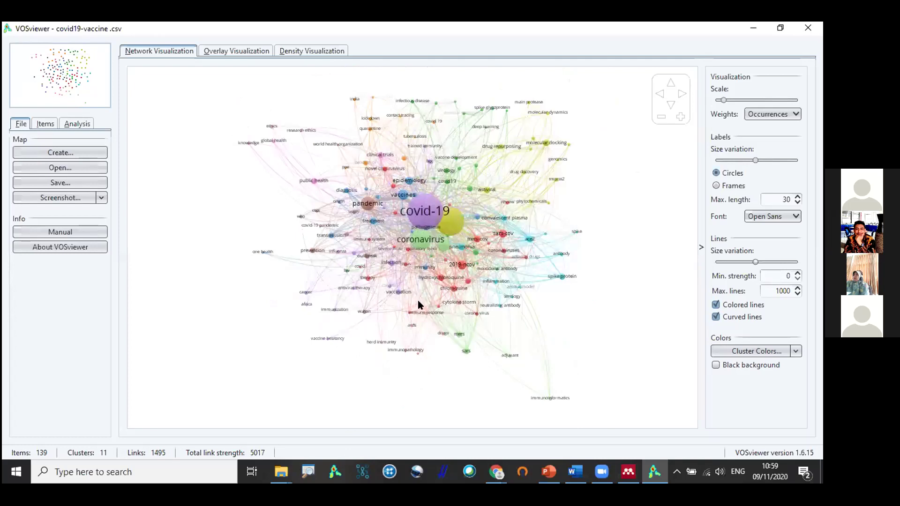
{"action": "mouse_move", "coordinate": [424, 213]}
{"action": "scroll", "coordinate": [440, 223], "scroll_direction": "up", "scroll_amount": 1}
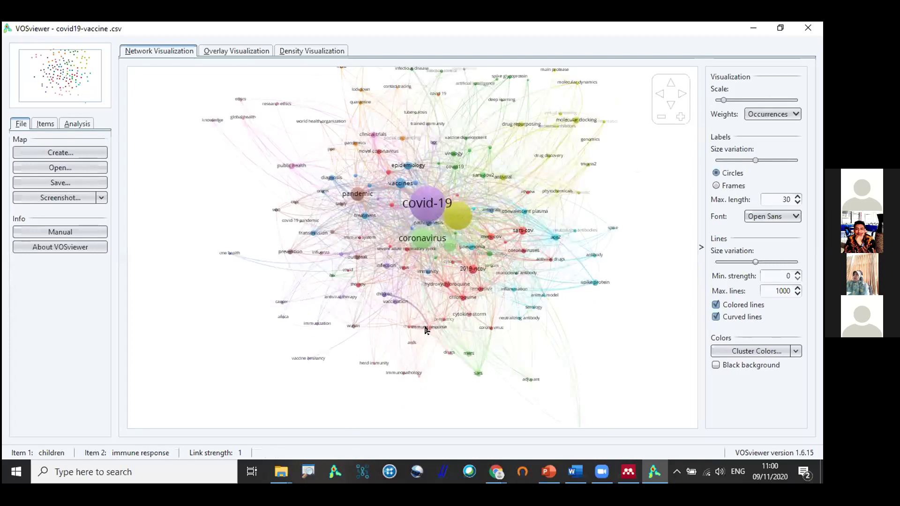
{"action": "scroll", "coordinate": [411, 249], "scroll_direction": "up", "scroll_amount": 3}
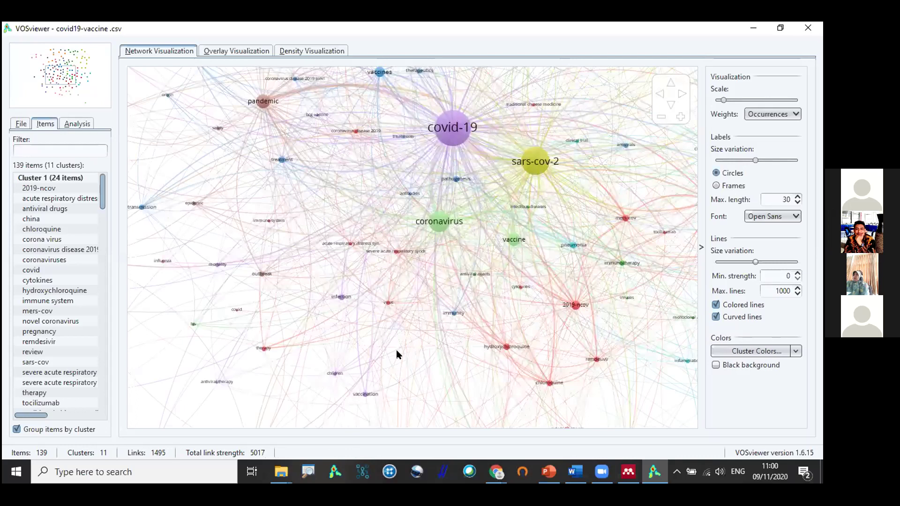
{"action": "scroll", "coordinate": [396, 354], "scroll_direction": "down", "scroll_amount": 3}
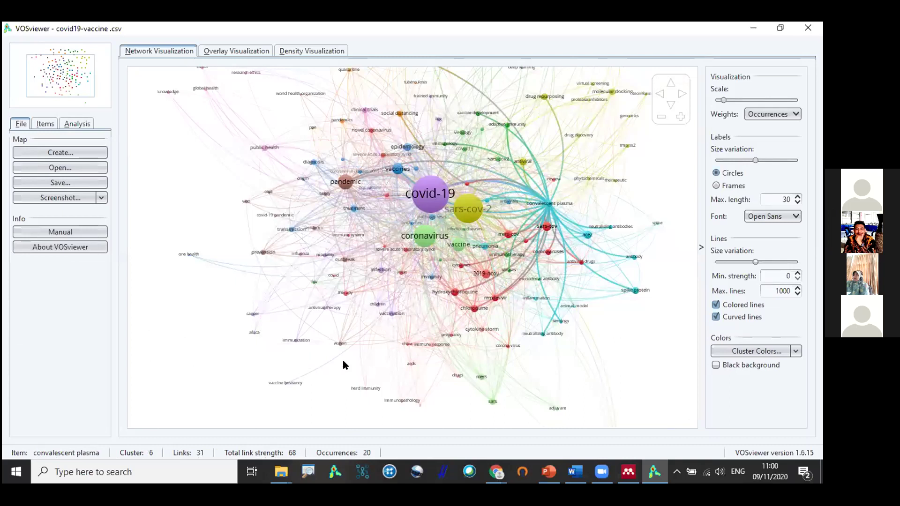
{"action": "scroll", "coordinate": [377, 318], "scroll_direction": "up", "scroll_amount": 2}
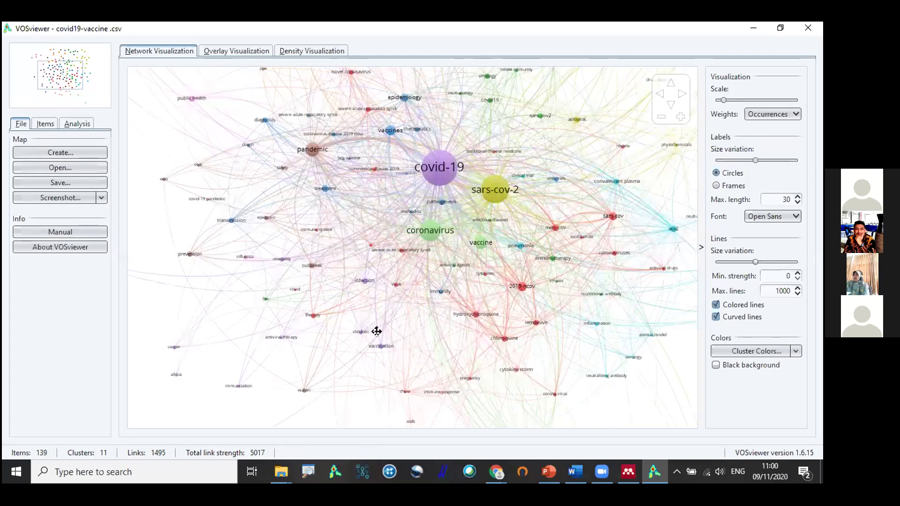
{"action": "scroll", "coordinate": [377, 331], "scroll_direction": "up", "scroll_amount": 2}
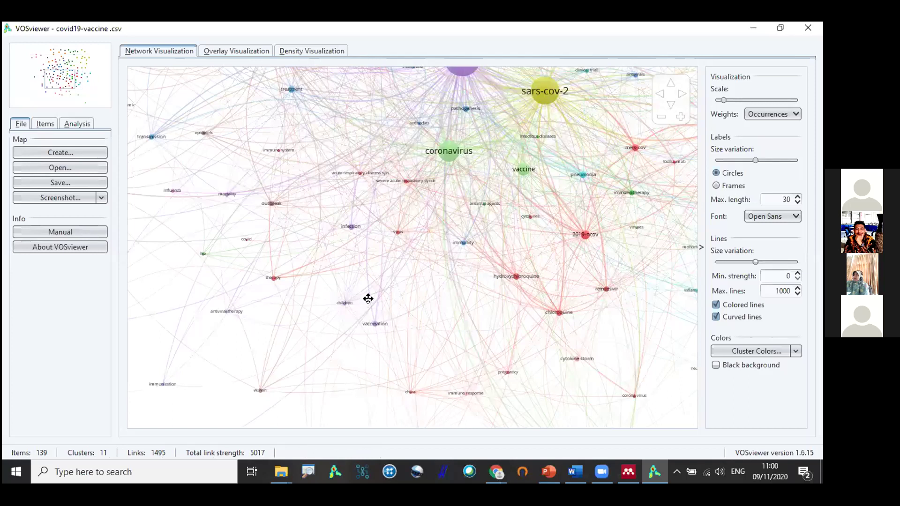
Pan the VOSviewer map to see which keywords vaccination links to, then return to Publish or Perish.
{"action": "left_click_drag", "start_coordinate": [368, 298], "coordinate": [384, 290]}
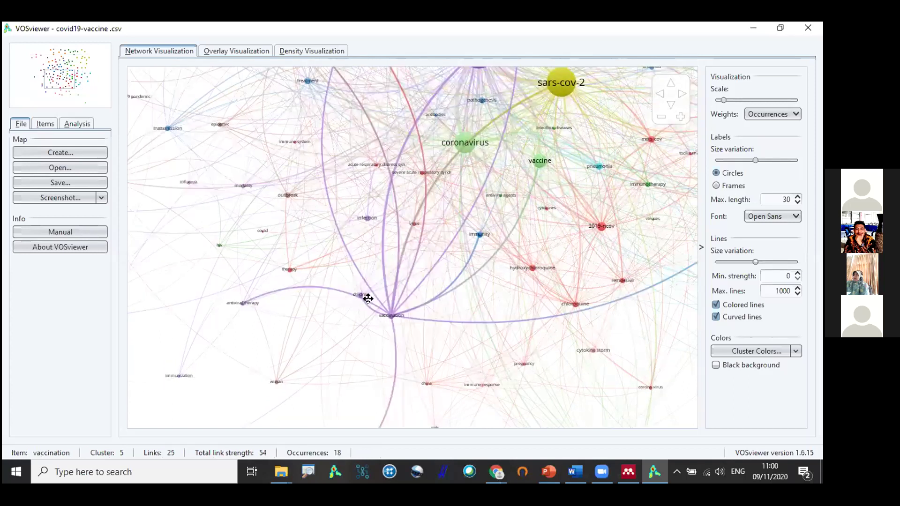
{"action": "scroll", "coordinate": [368, 299], "scroll_direction": "down", "scroll_amount": 2}
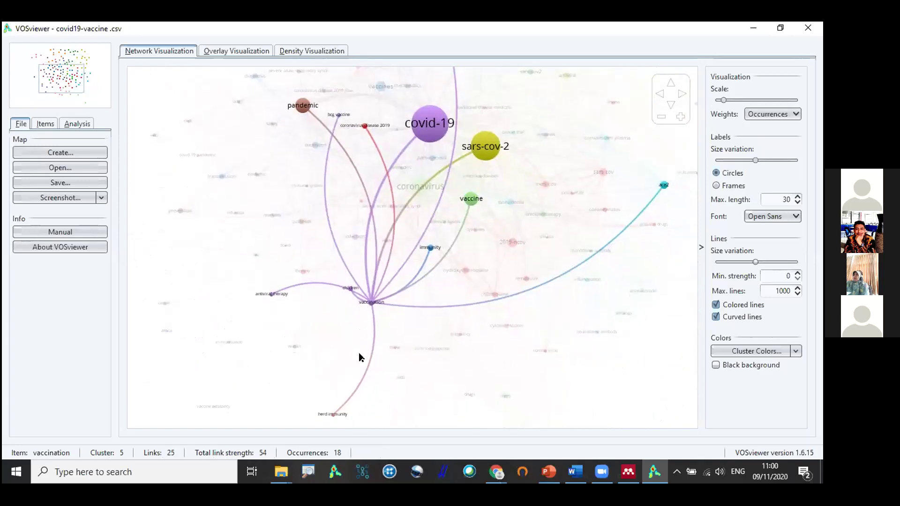
{"action": "left_click_drag", "start_coordinate": [371, 300], "coordinate": [359, 353]}
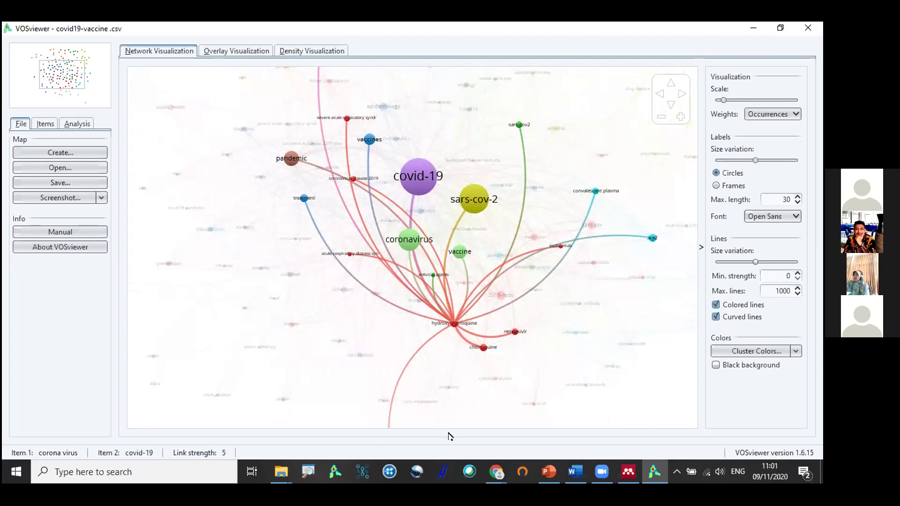
{"action": "left_click", "coordinate": [443, 471]}
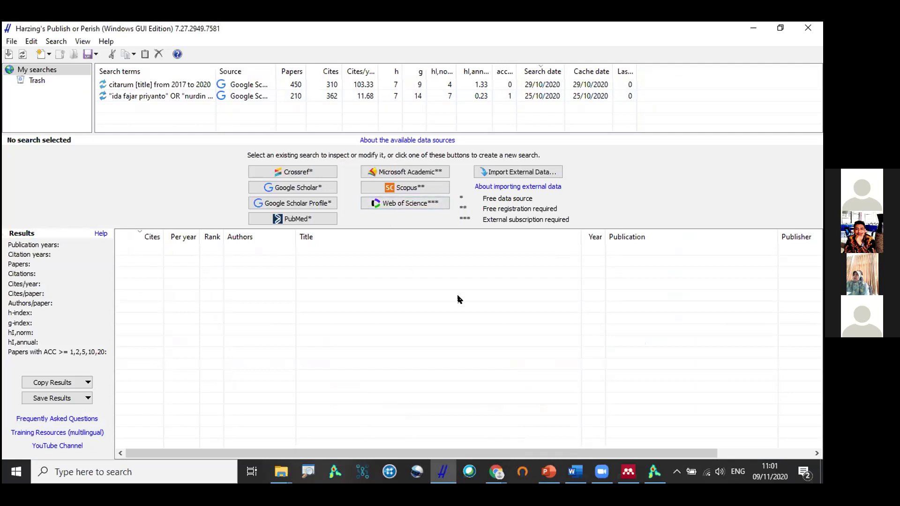
Start a new Google Scholar query with title words 'ekonomi islam' and years 2015 to 2020.
{"action": "left_click", "coordinate": [284, 187]}
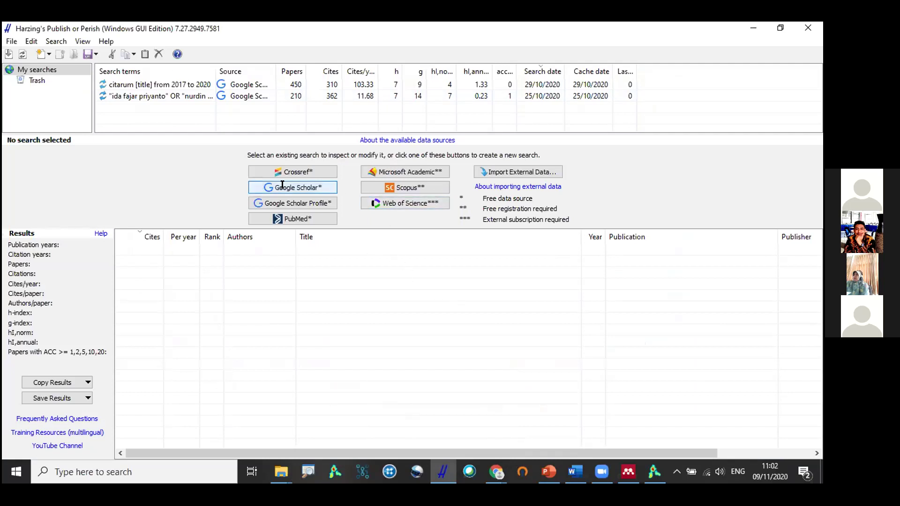
{"action": "left_click", "coordinate": [97, 183]}
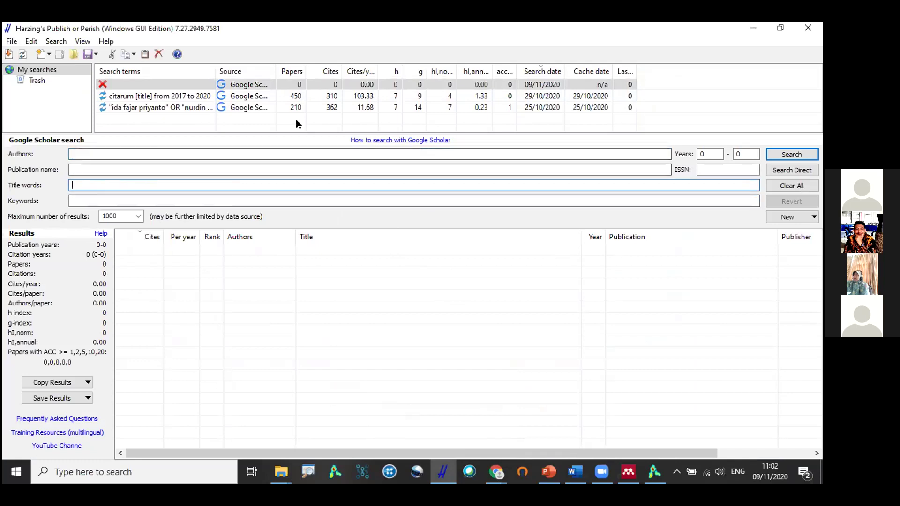
{"action": "type", "text": "\"ekonomi islam"}
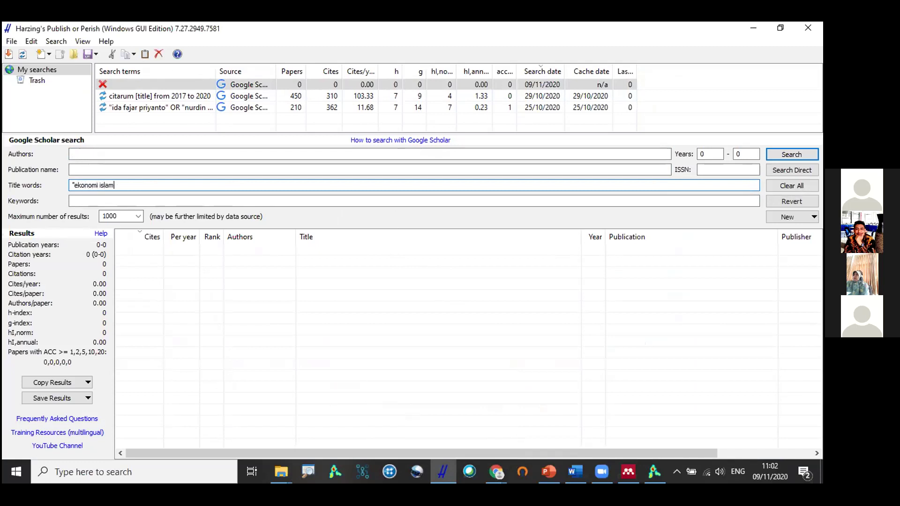
{"action": "double_click", "coordinate": [703, 154]}
{"action": "type", "text": "2015"}
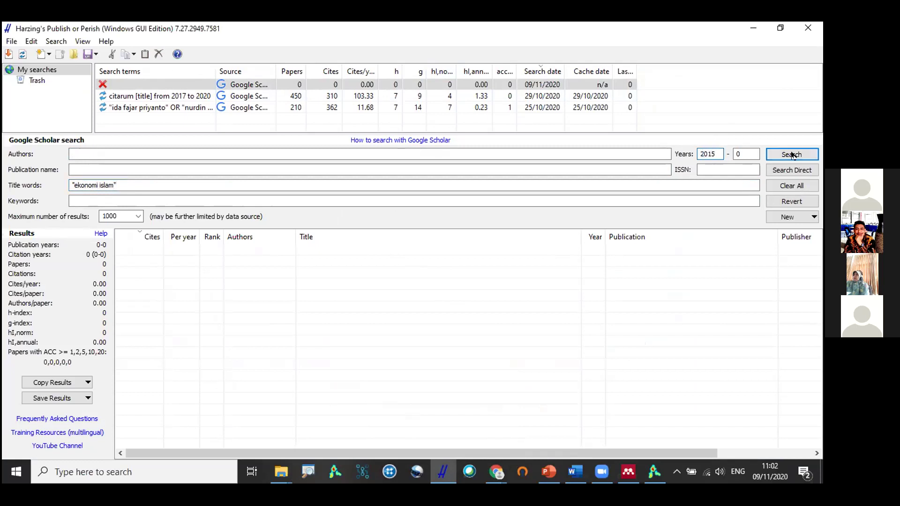
{"action": "double_click", "coordinate": [739, 155]}
{"action": "type", "text": "2020"}
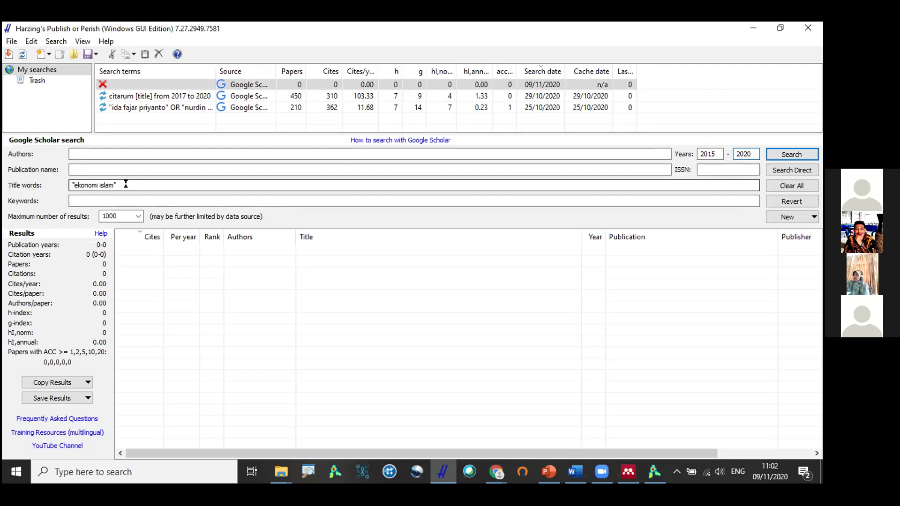
Launch the 'ekonomi islam' Google Scholar search.
{"action": "key", "text": "Return"}
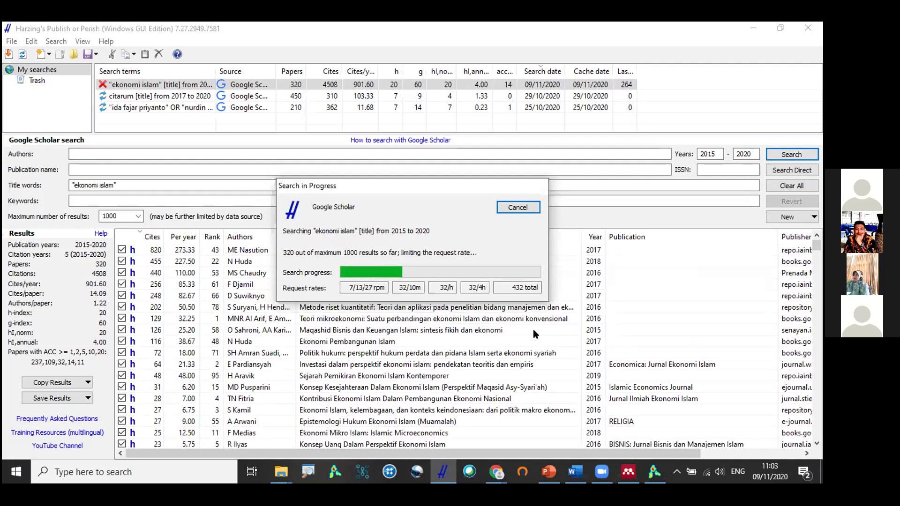
Cancel the search at 320 results and select all the result rows.
{"action": "left_click", "coordinate": [518, 207]}
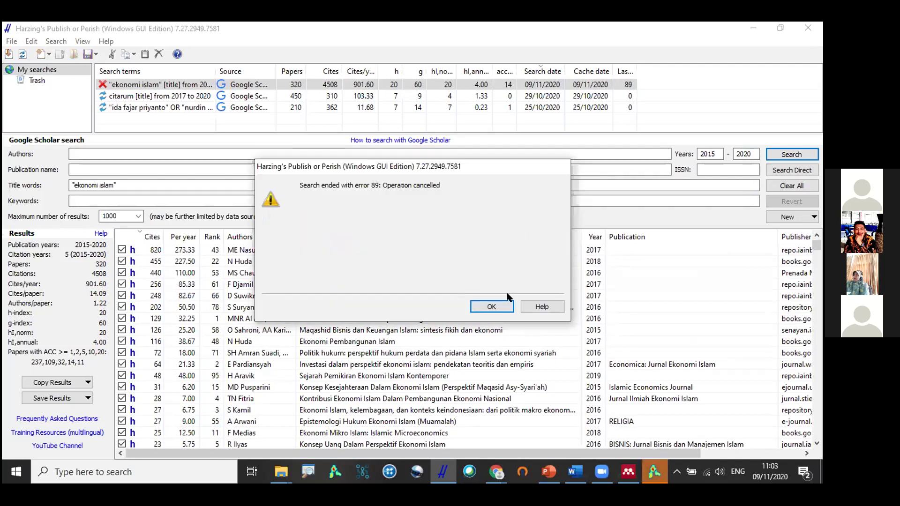
{"action": "left_click", "coordinate": [488, 305]}
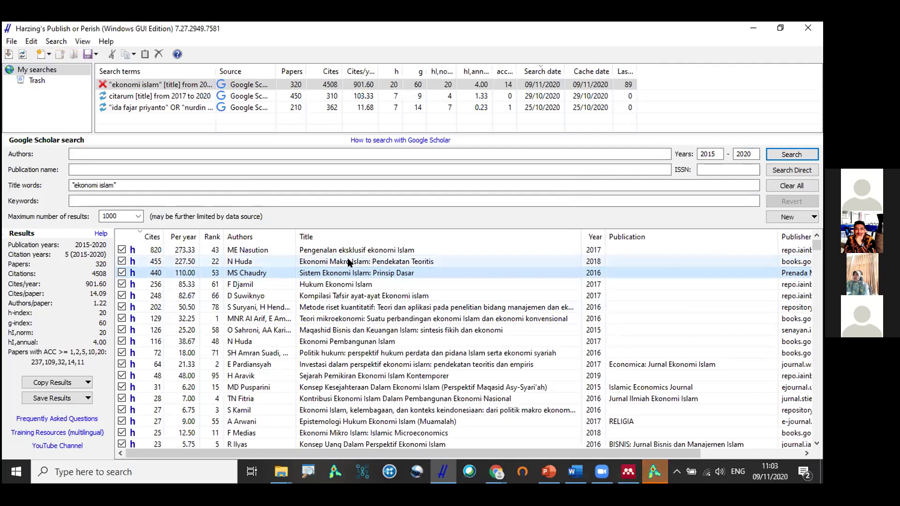
{"action": "left_click", "coordinate": [351, 252]}
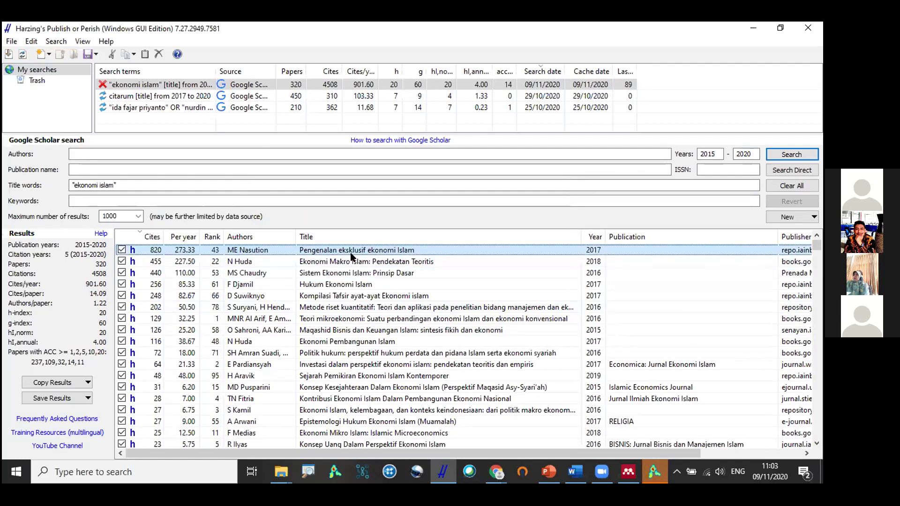
{"action": "key", "text": "ctrl+a"}
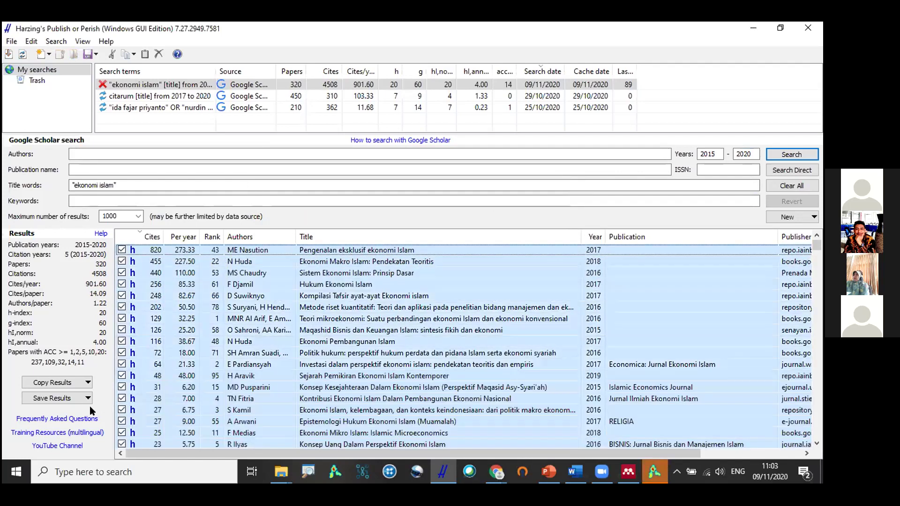
{"action": "left_click", "coordinate": [88, 398]}
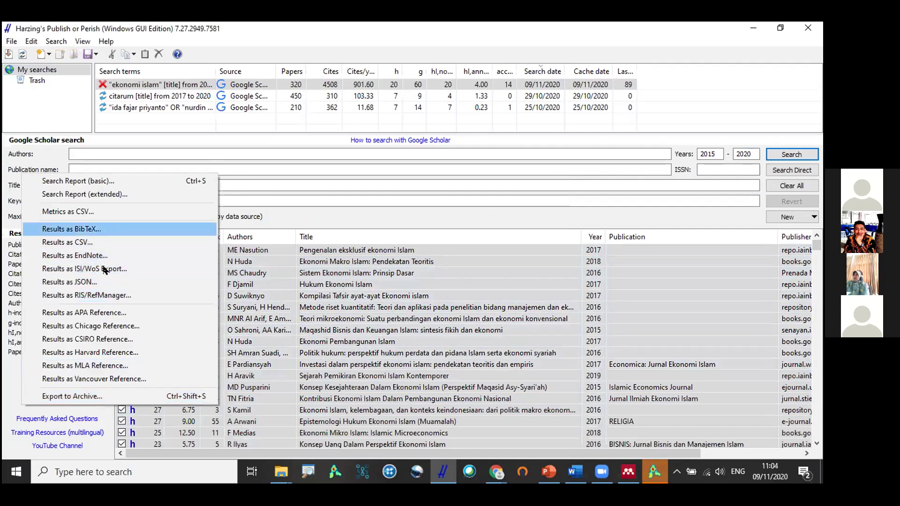
In Mendeley Desktop, bring up the BibTeX import command.
{"action": "left_click", "coordinate": [631, 472]}
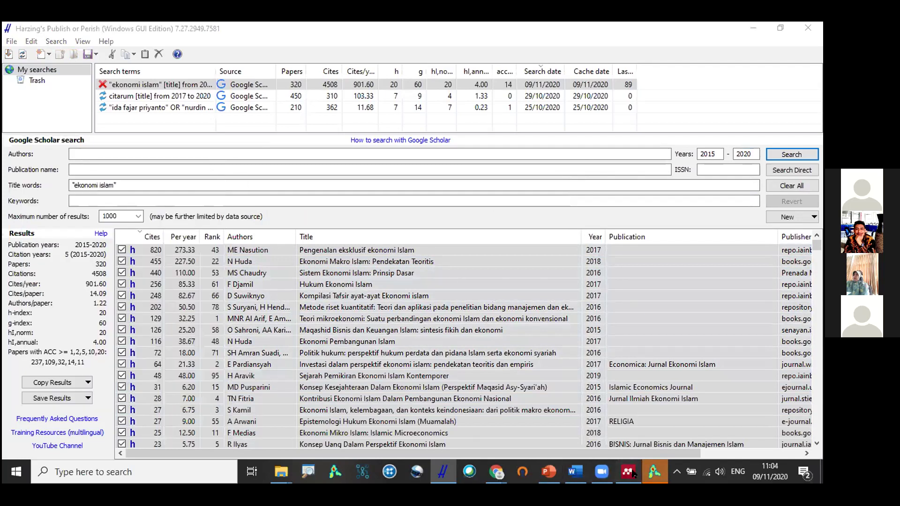
{"action": "left_click", "coordinate": [11, 42]}
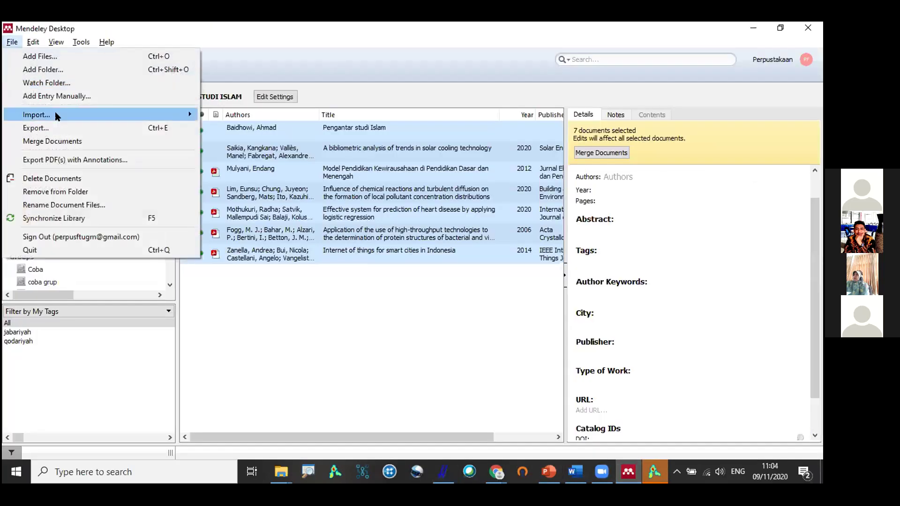
{"action": "mouse_move", "coordinate": [113, 116]}
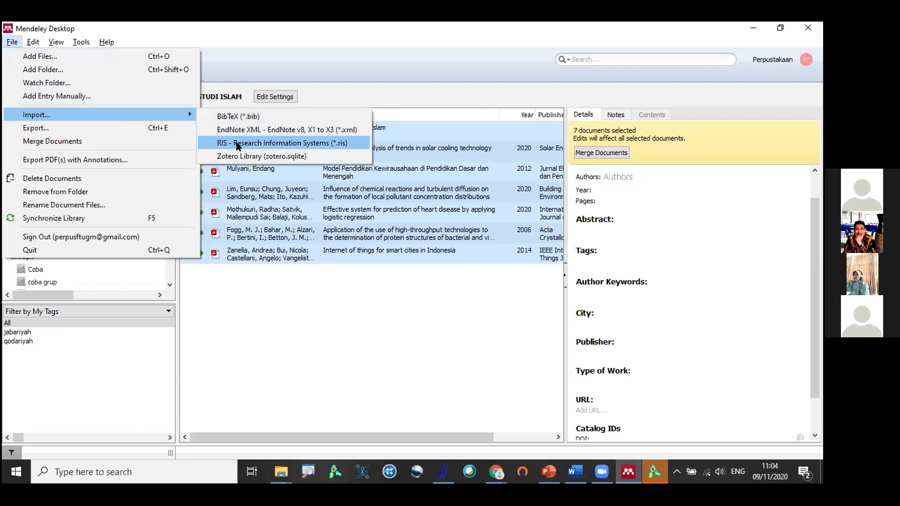
{"action": "left_click", "coordinate": [212, 117]}
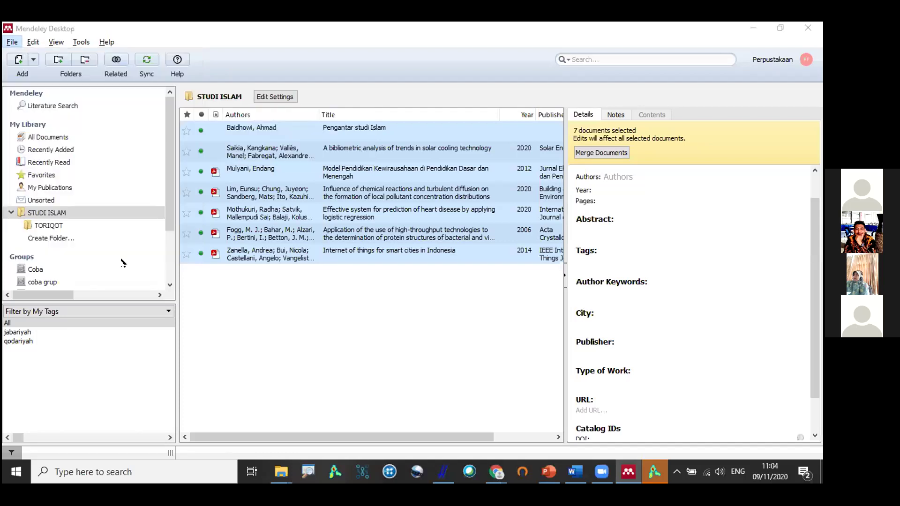
Export the results as BibTeX to the Desktop, overwriting PoPCites.bib.
{"action": "key", "text": "alt+Tab"}
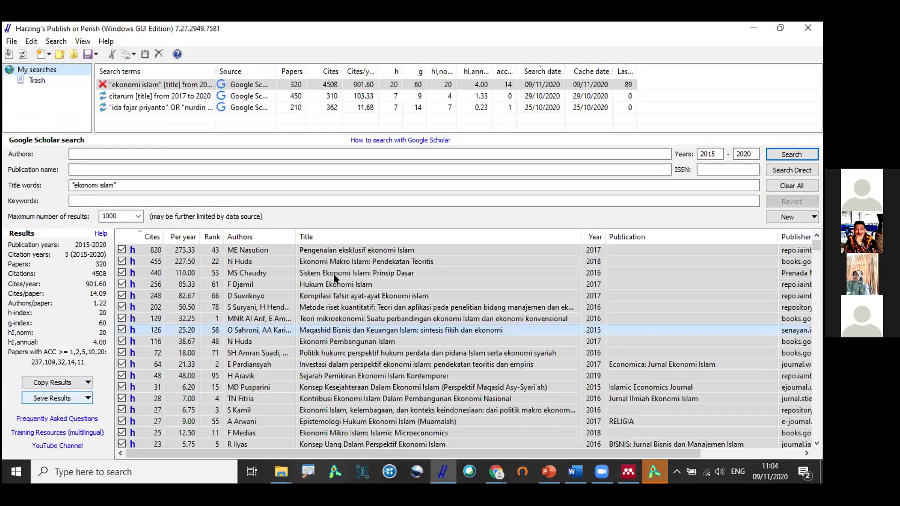
{"action": "left_click", "coordinate": [87, 396]}
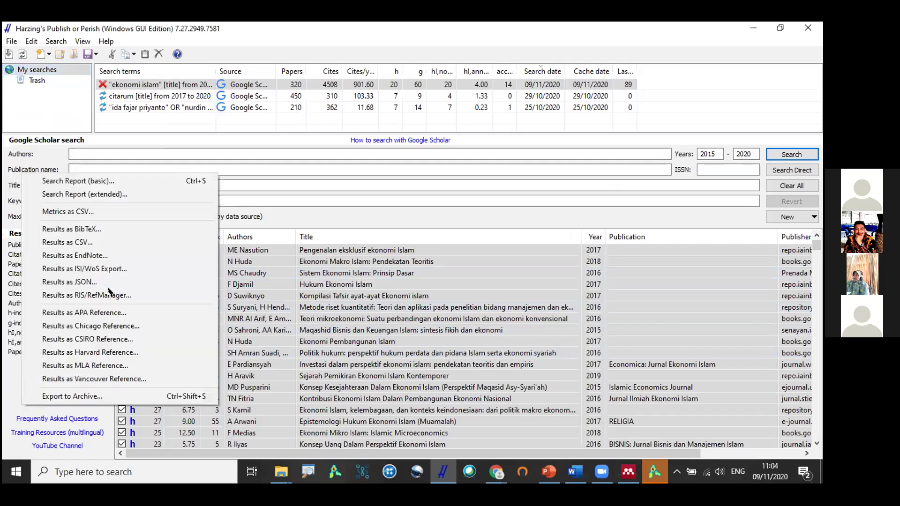
{"action": "left_click", "coordinate": [113, 229]}
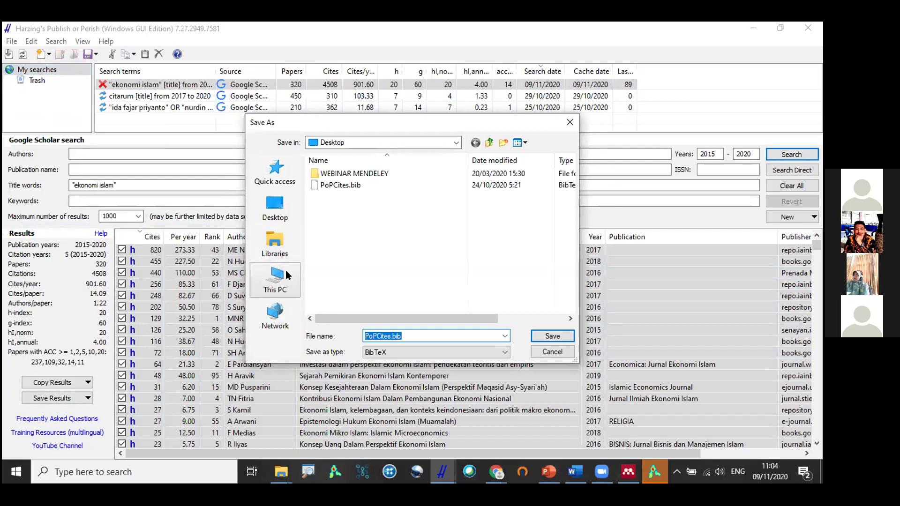
{"action": "double_click", "coordinate": [375, 185]}
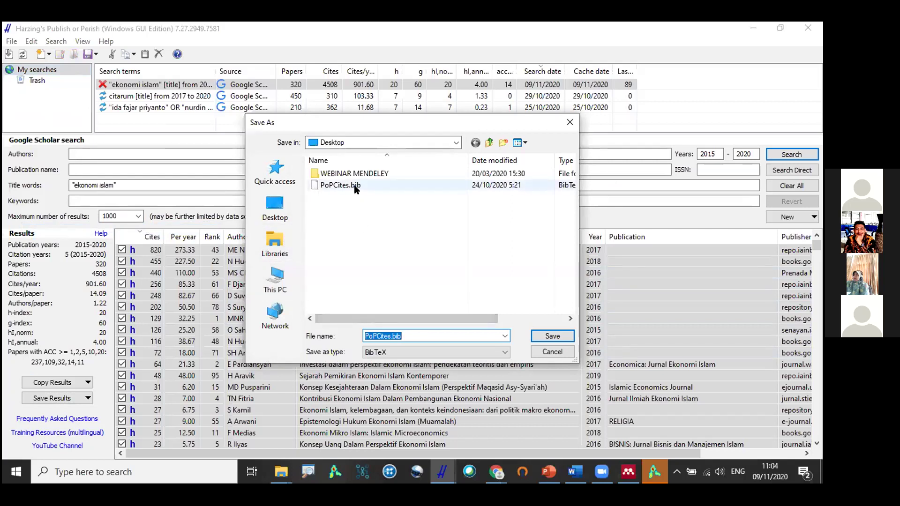
{"action": "key", "text": "Left"}
{"action": "key", "text": "Return"}
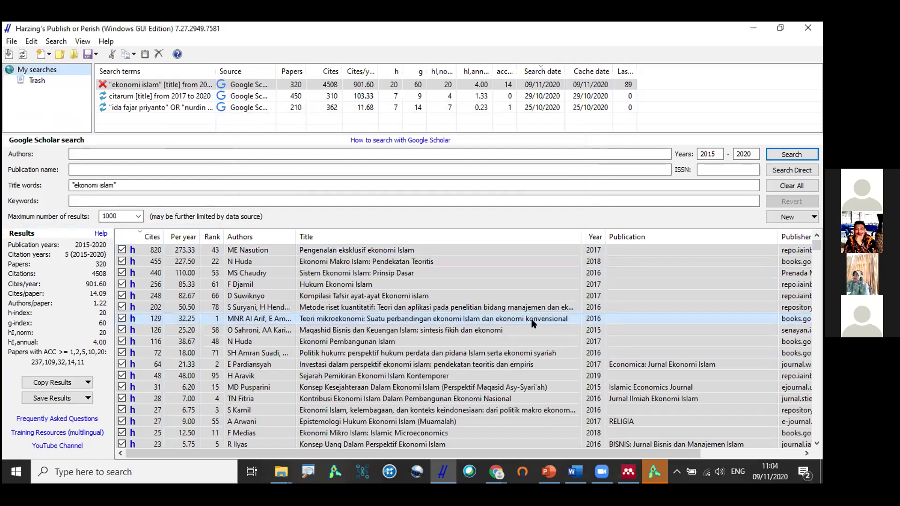
Create a new Mendeley folder named latihan.
{"action": "left_click", "coordinate": [629, 471]}
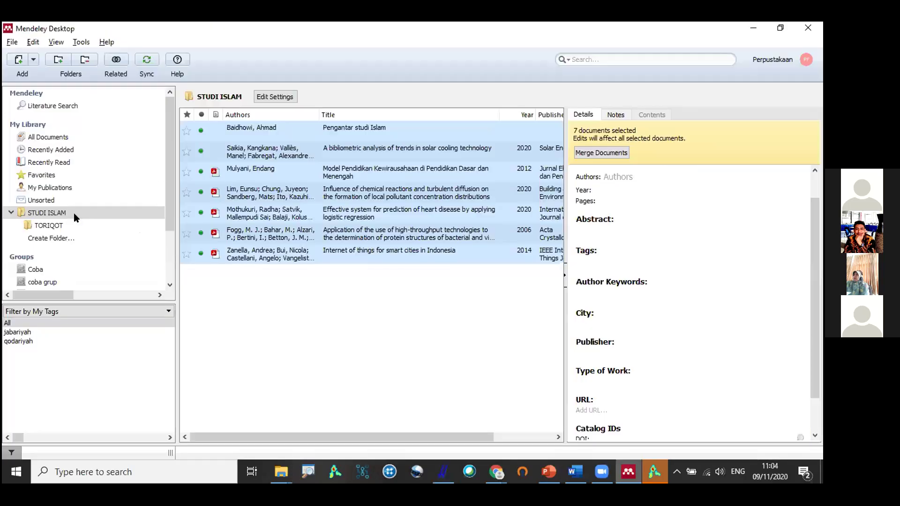
{"action": "left_click", "coordinate": [69, 235]}
{"action": "type", "text": "latihan"}
{"action": "key", "text": "Return"}
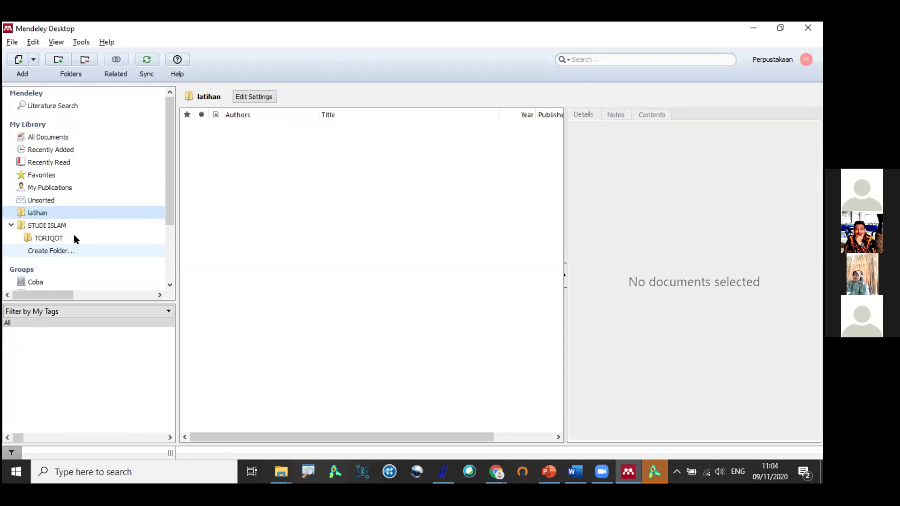
Import Desktop\PoPCites.bib into the latihan folder as BibTeX.
{"action": "left_click", "coordinate": [12, 42]}
{"action": "mouse_move", "coordinate": [99, 114]}
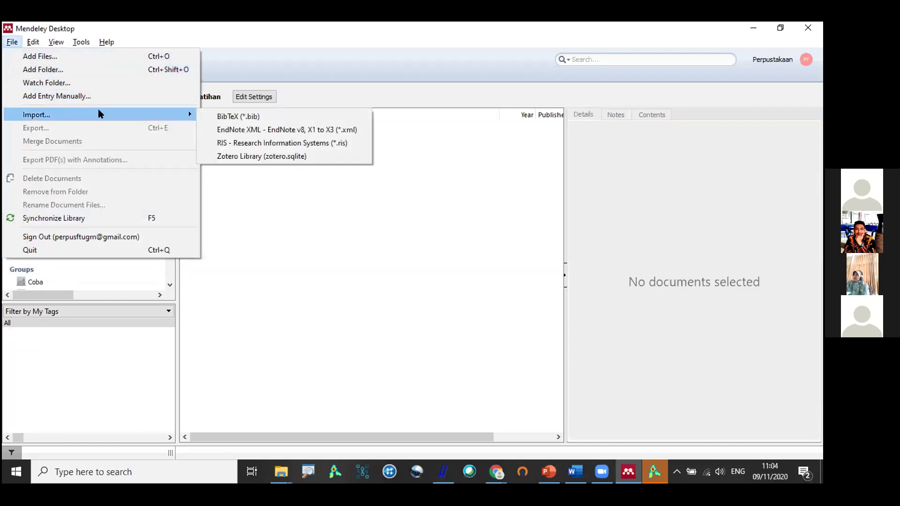
{"action": "left_click", "coordinate": [222, 116]}
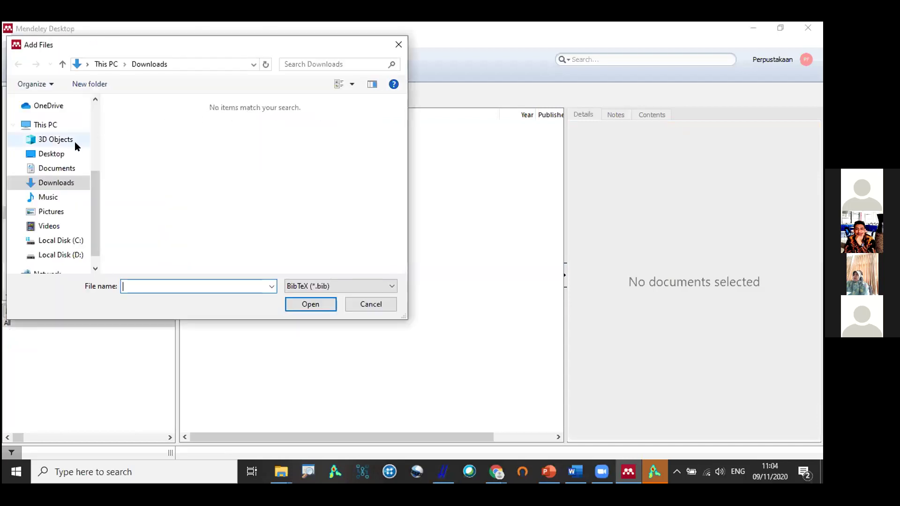
{"action": "left_click", "coordinate": [65, 153]}
{"action": "left_click", "coordinate": [149, 132]}
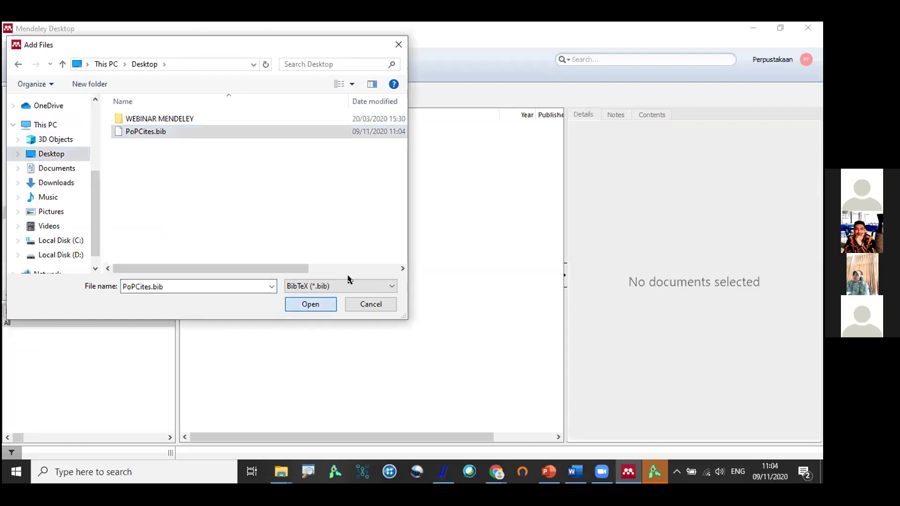
{"action": "key", "text": "Return"}
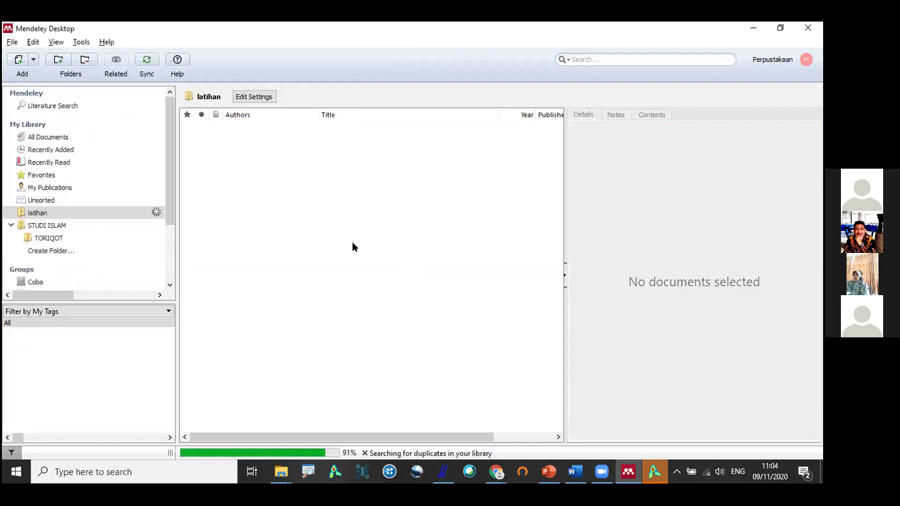
Browse the imported Nasution, Chaudry and Arif records, then enter publication name 'journal OR jurnal' in Publish or Perish.
{"action": "left_click", "coordinate": [350, 139]}
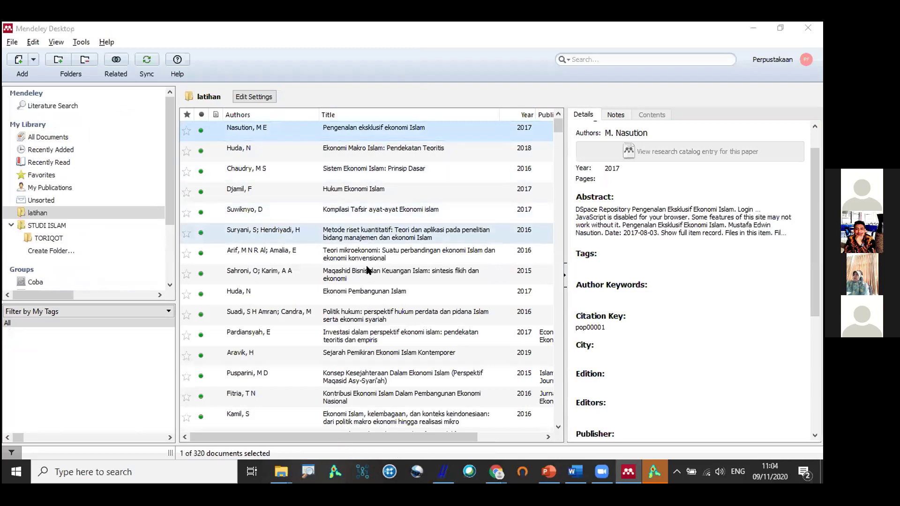
{"action": "key", "text": "alt+Tab"}
{"action": "key", "text": "alt+Tab"}
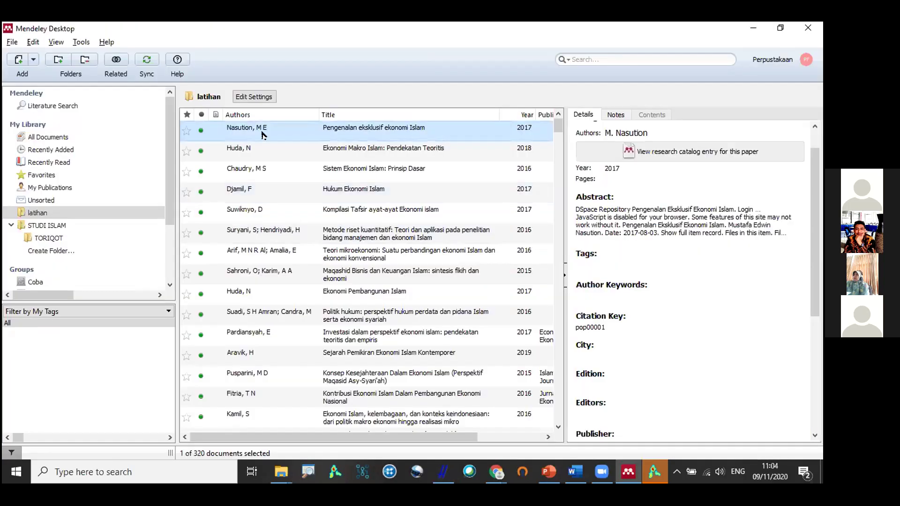
{"action": "key", "text": "alt+Tab"}
{"action": "key", "text": "alt+Tab"}
{"action": "left_click", "coordinate": [398, 171]}
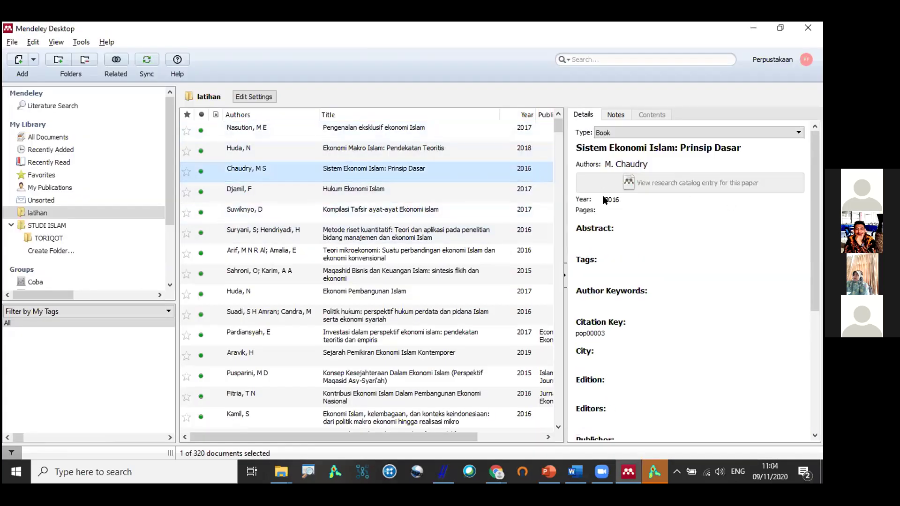
{"action": "scroll", "coordinate": [655, 231], "scroll_direction": "down", "scroll_amount": 3}
{"action": "scroll", "coordinate": [652, 234], "scroll_direction": "up", "scroll_amount": 2}
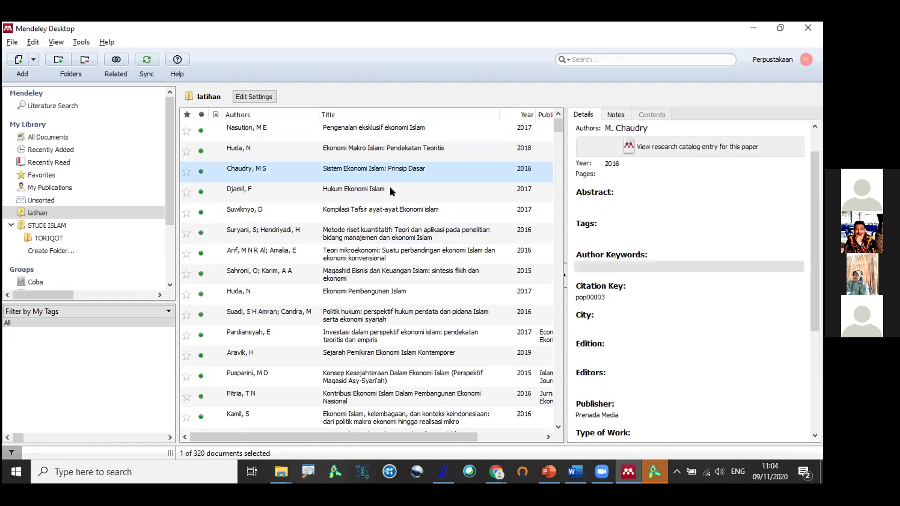
{"action": "left_click", "coordinate": [360, 132]}
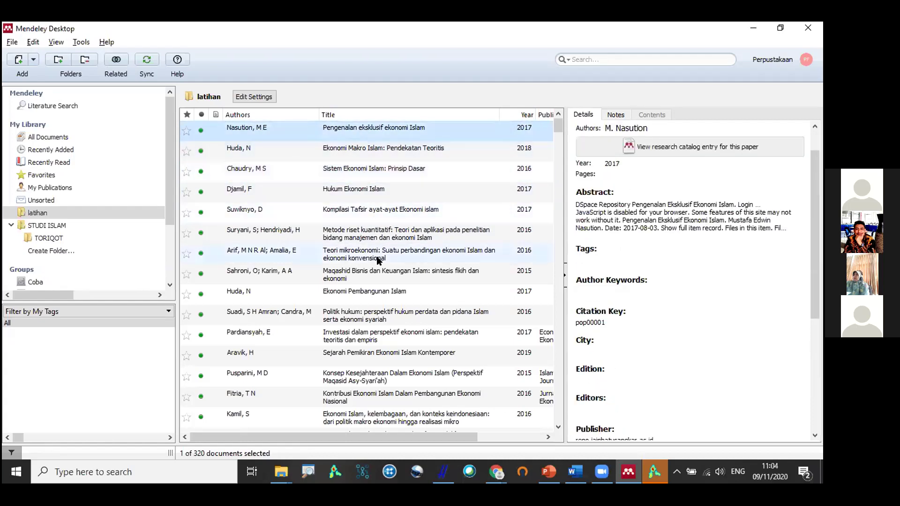
{"action": "left_click", "coordinate": [379, 258]}
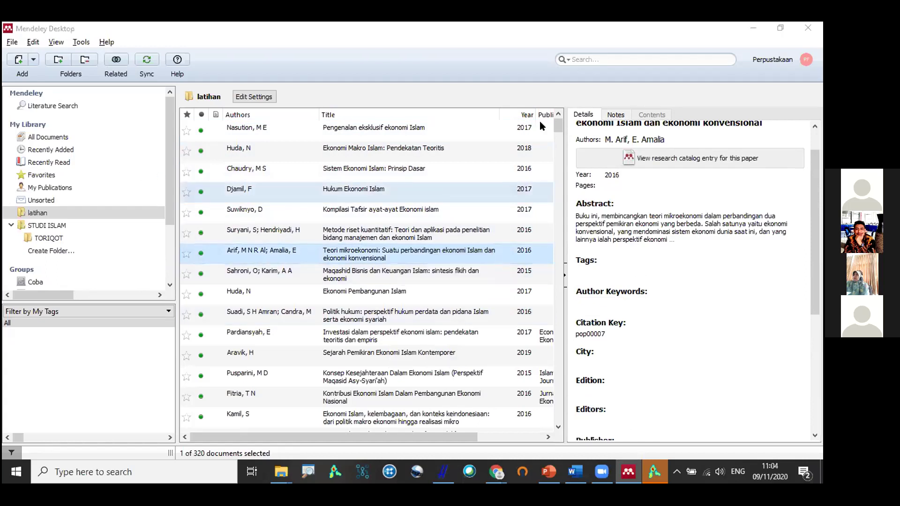
{"action": "key", "text": "alt+Tab"}
{"action": "type", "text": "journal OR jurnal"}
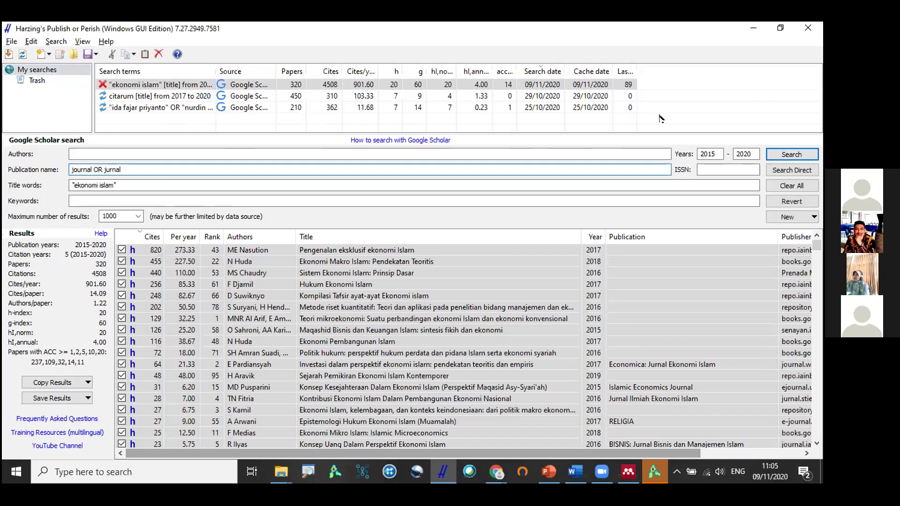
Rerun the 'ekonomi islam' search limited to 'journal OR jurnal' and stop it at 60 results.
{"action": "left_click", "coordinate": [791, 155]}
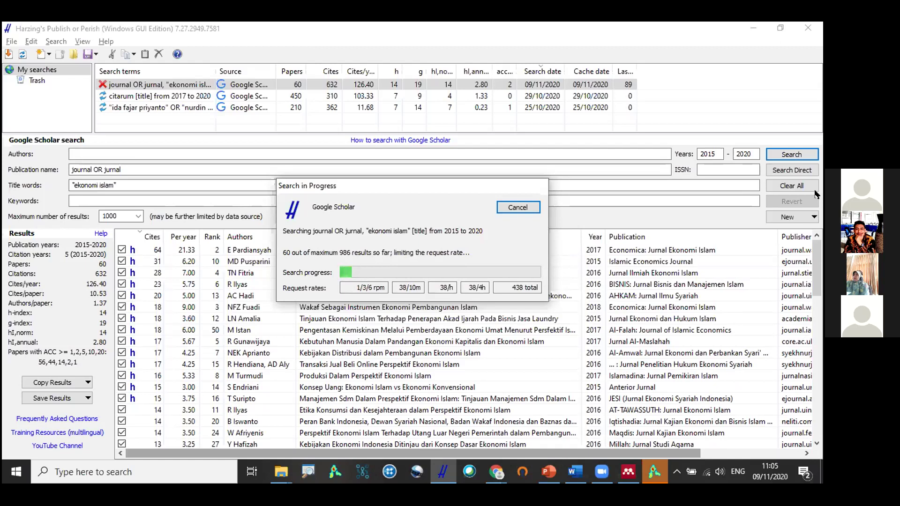
{"action": "left_click", "coordinate": [509, 212]}
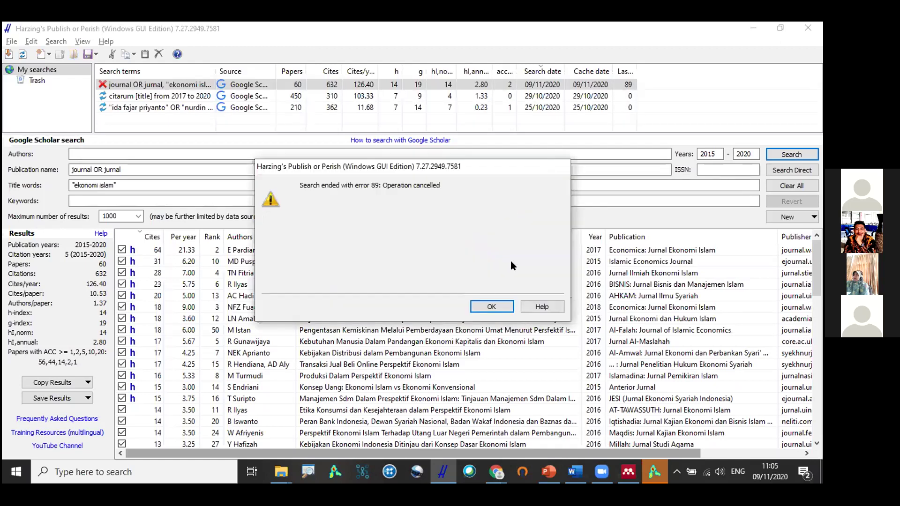
{"action": "left_click", "coordinate": [493, 307]}
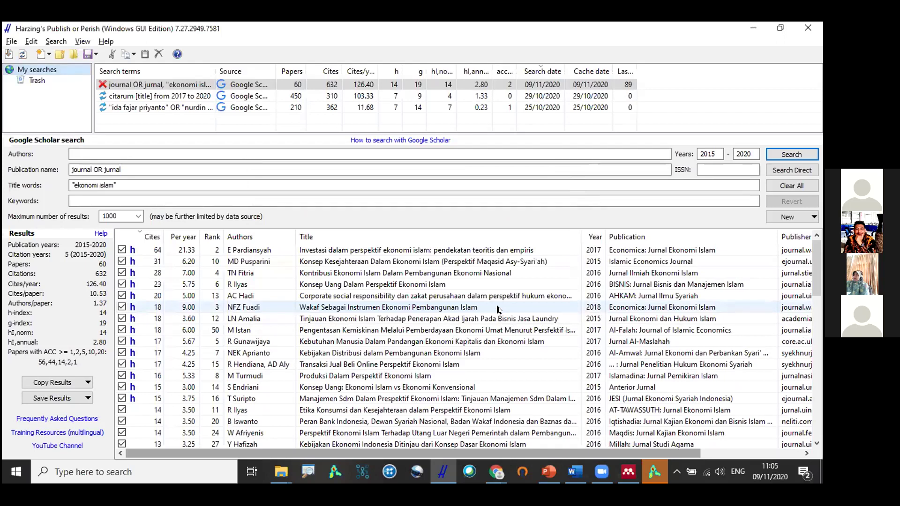
{"action": "left_click", "coordinate": [497, 471]}
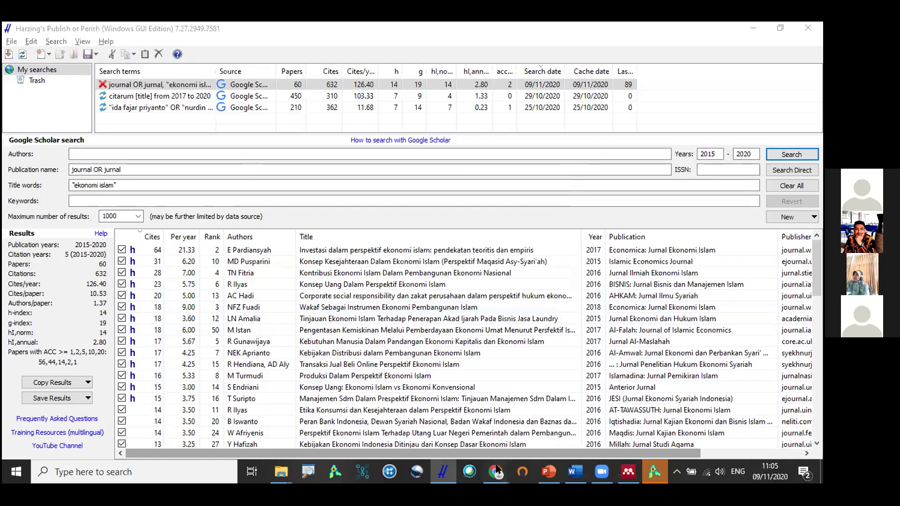
Search Google for vosviewer, open vosviewer.com and go to its Download page.
{"action": "left_click", "coordinate": [459, 417]}
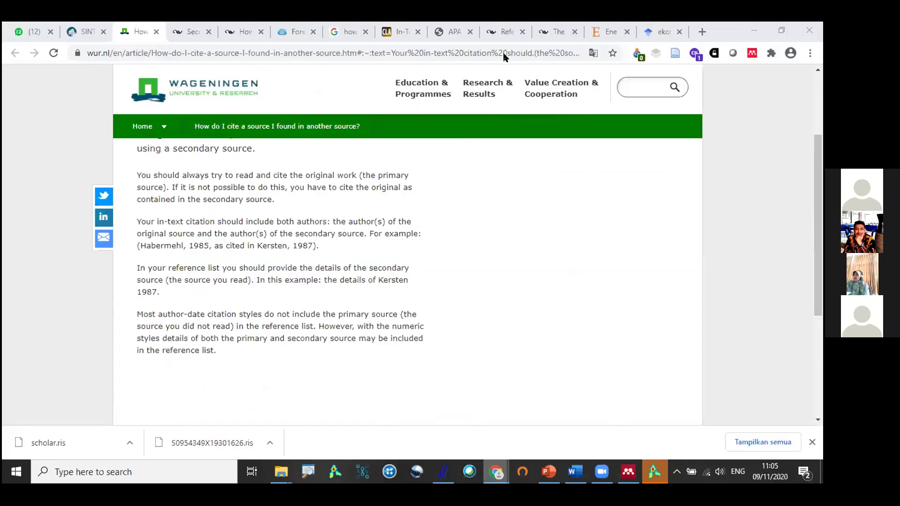
{"action": "left_click", "coordinate": [504, 53]}
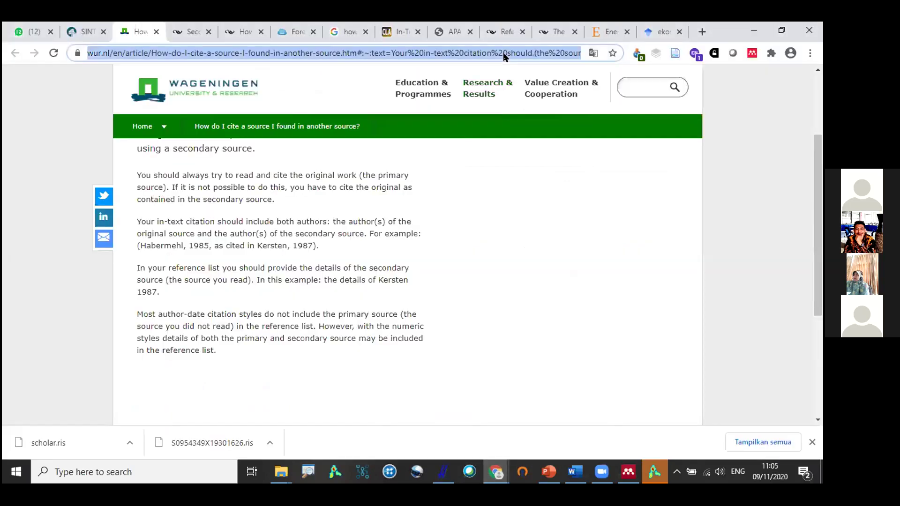
{"action": "type", "text": "cve"}
{"action": "key", "text": "BackSpace"}
{"action": "key", "text": "BackSpace"}
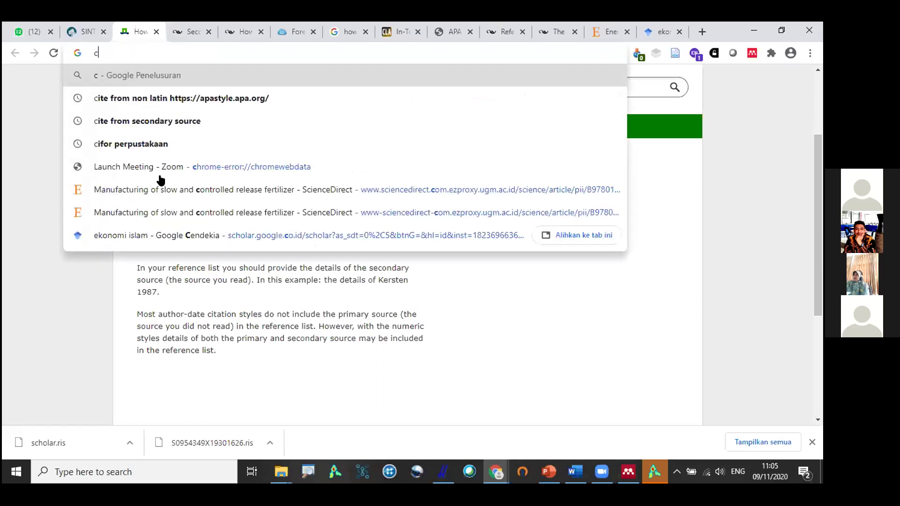
{"action": "key", "text": "BackSpace"}
{"action": "type", "text": "vos"}
{"action": "left_click", "coordinate": [159, 176]}
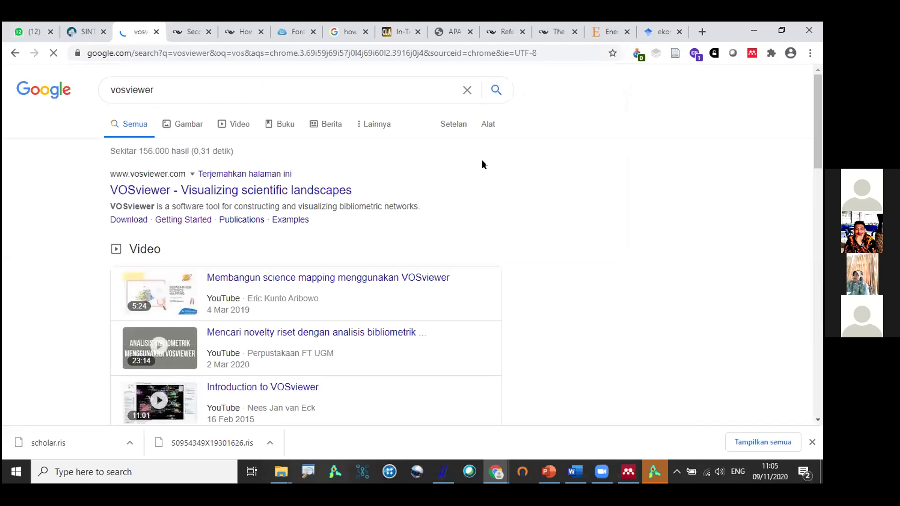
{"action": "left_click", "coordinate": [481, 166]}
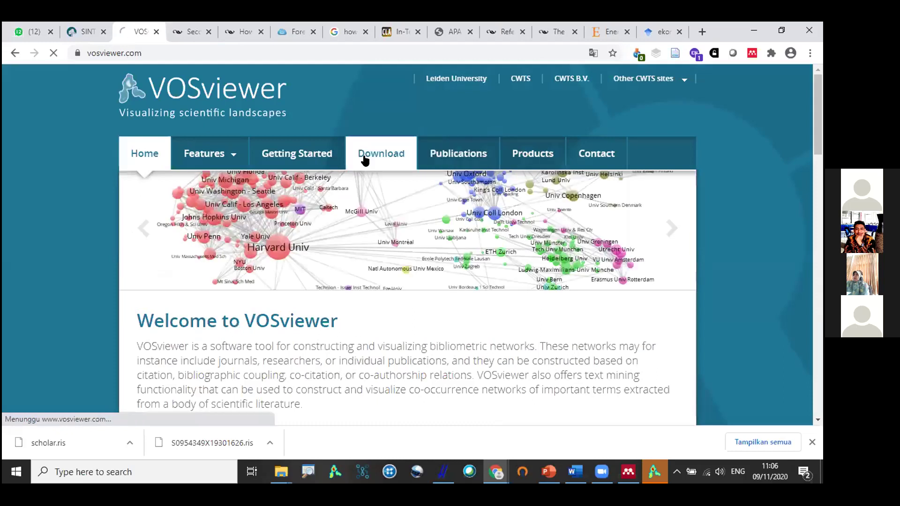
{"action": "left_click", "coordinate": [365, 161]}
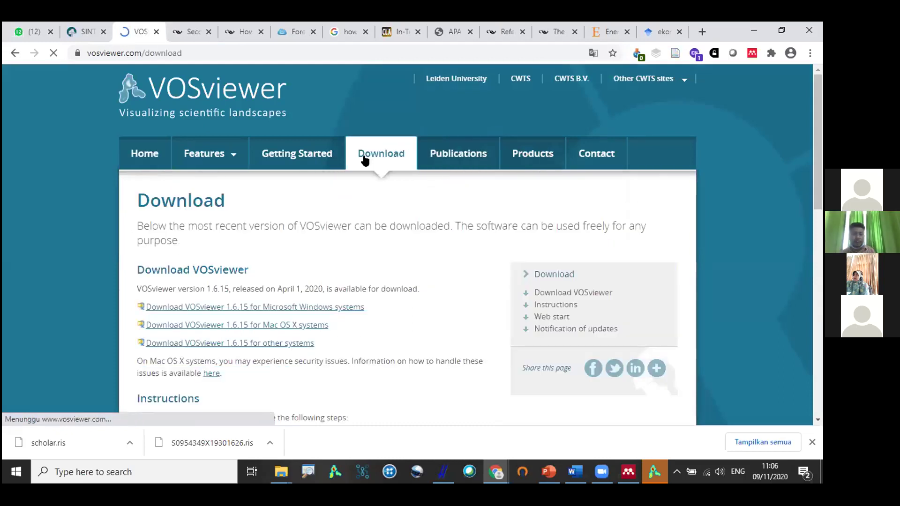